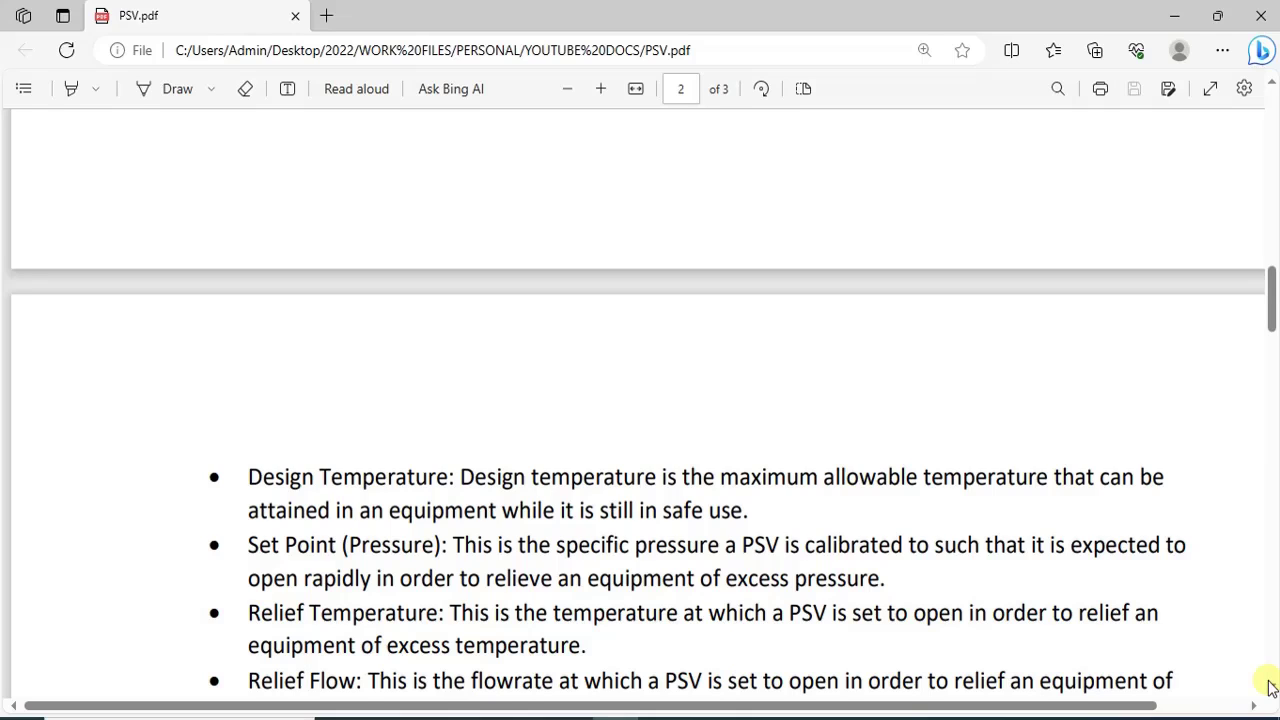
Step: Read the PSV term definitions and the API 520, 521 and 526 standards on page 2 of PSV.pdf
{"action": "left_click", "coordinate": [1268, 686]}
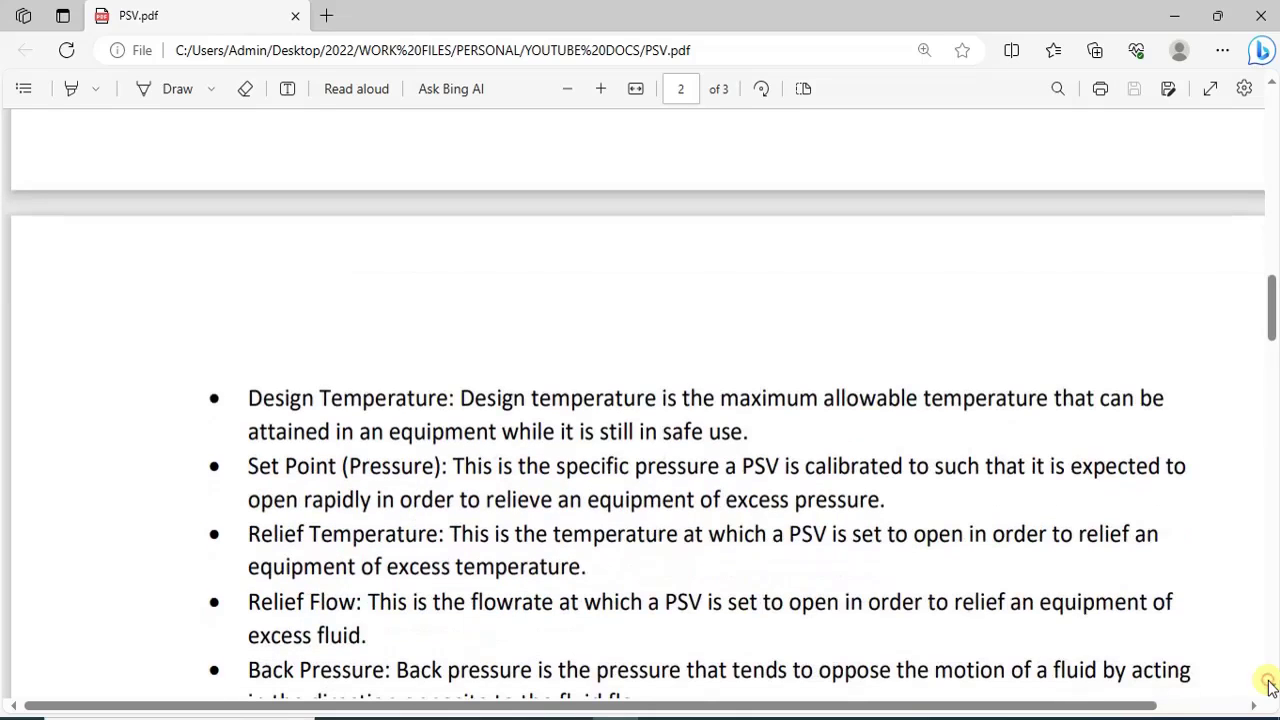
{"action": "left_click", "coordinate": [1268, 686]}
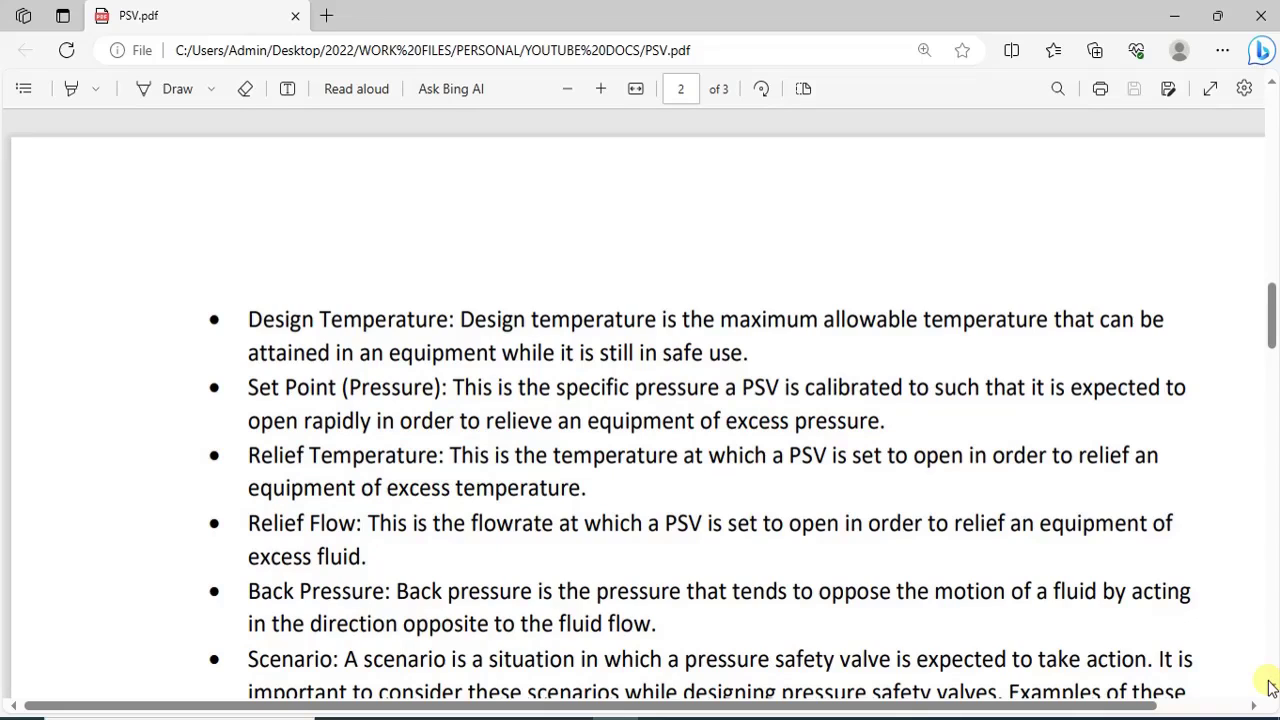
{"action": "scroll", "coordinate": [1270, 688], "scroll_direction": "down", "scroll_amount": 3}
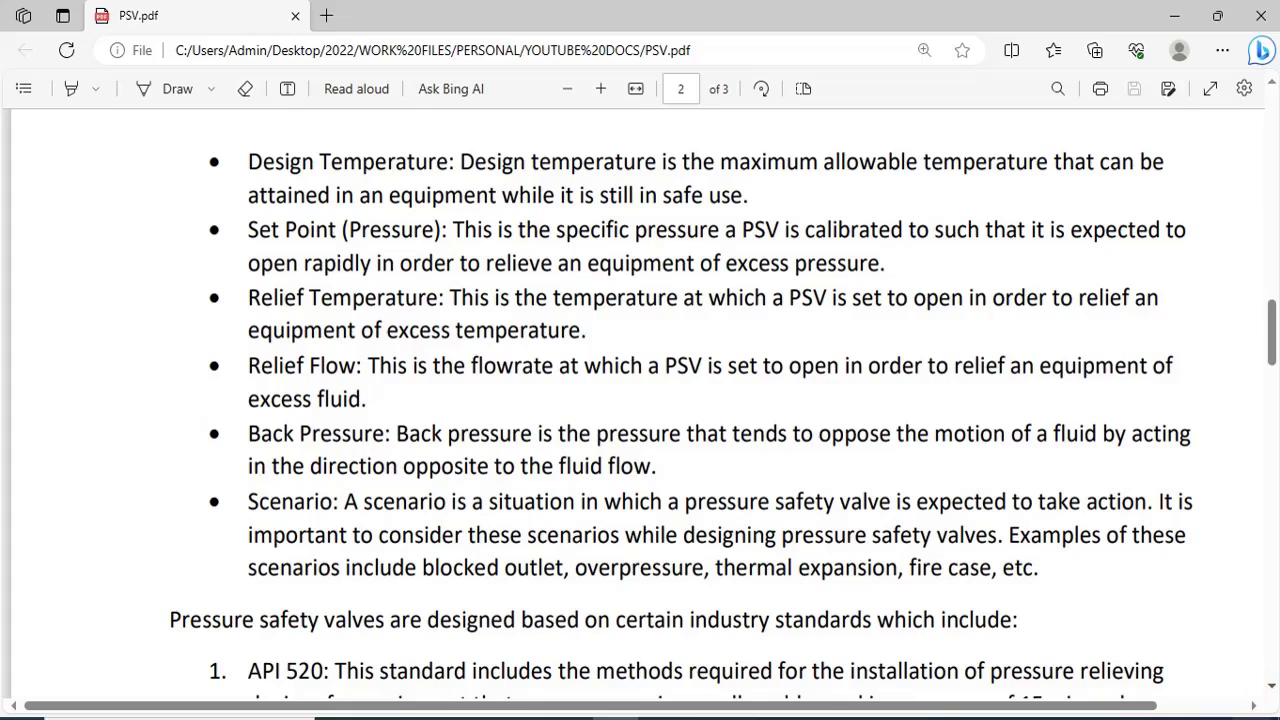
{"action": "left_click", "coordinate": [1270, 690]}
{"action": "left_click", "coordinate": [1270, 690]}
{"action": "left_click", "coordinate": [1270, 690]}
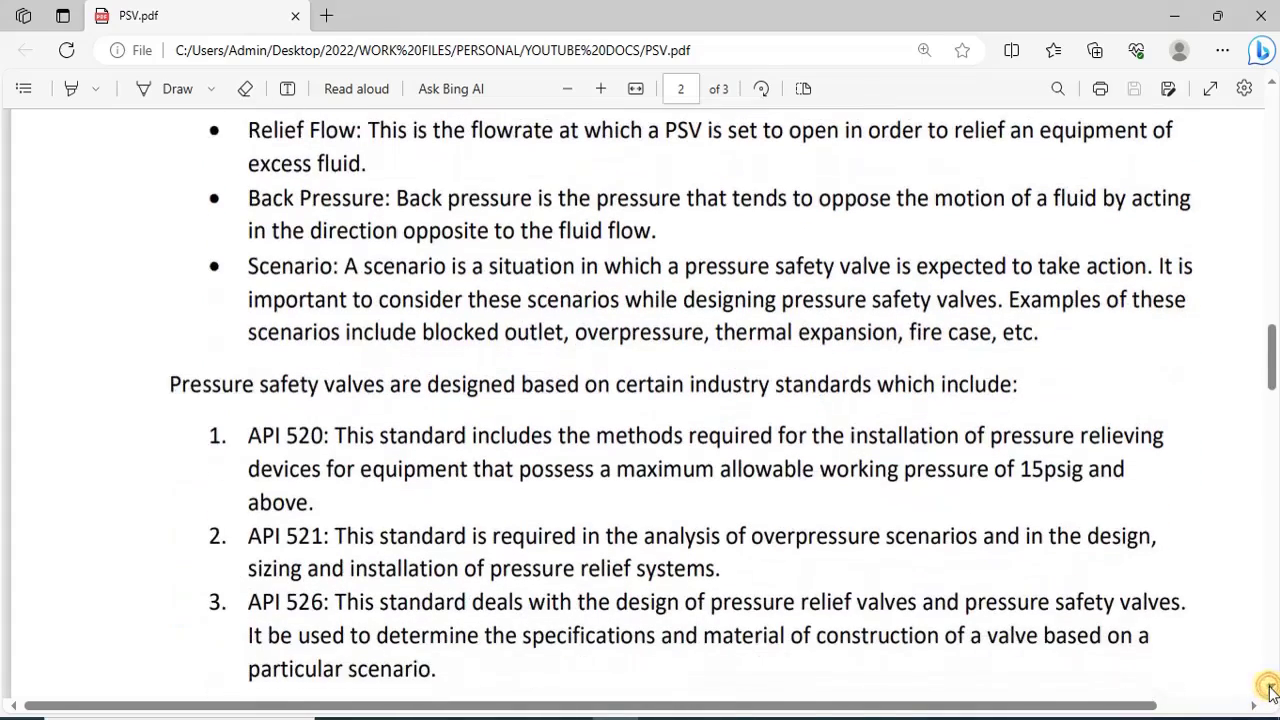
{"action": "left_click", "coordinate": [1270, 690]}
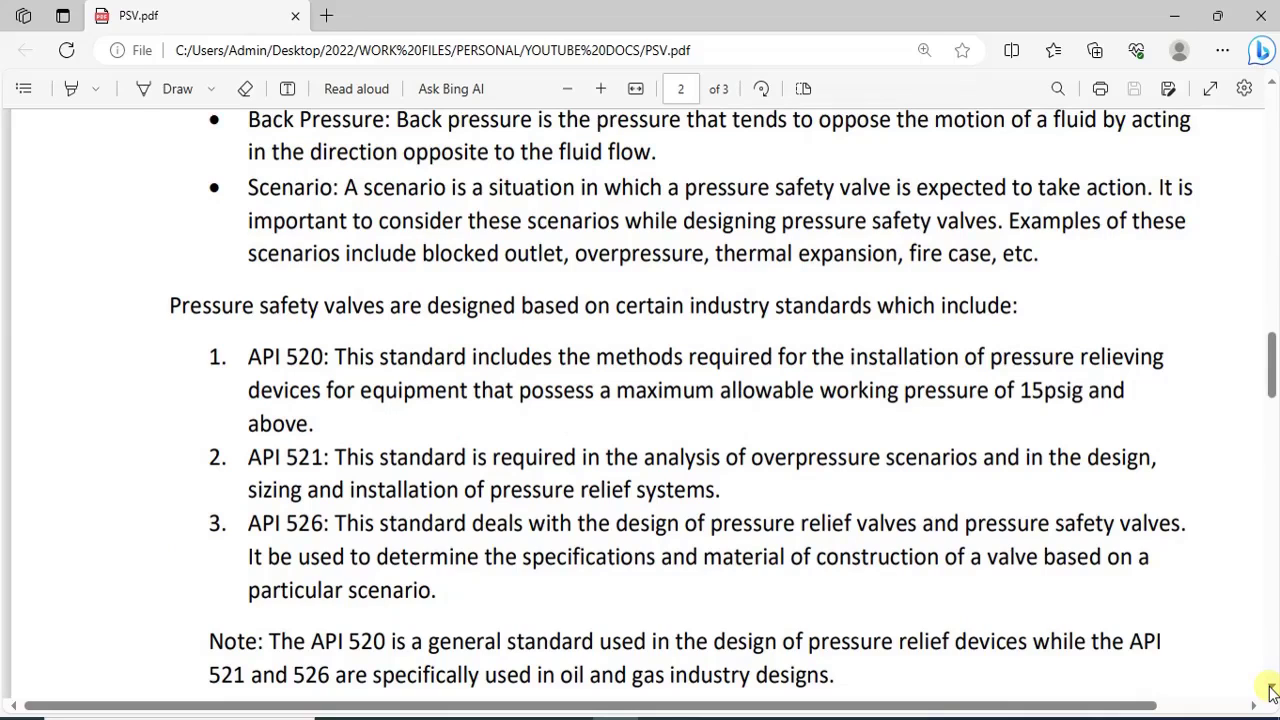
{"action": "scroll", "coordinate": [1271, 692], "scroll_direction": "down", "scroll_amount": 1}
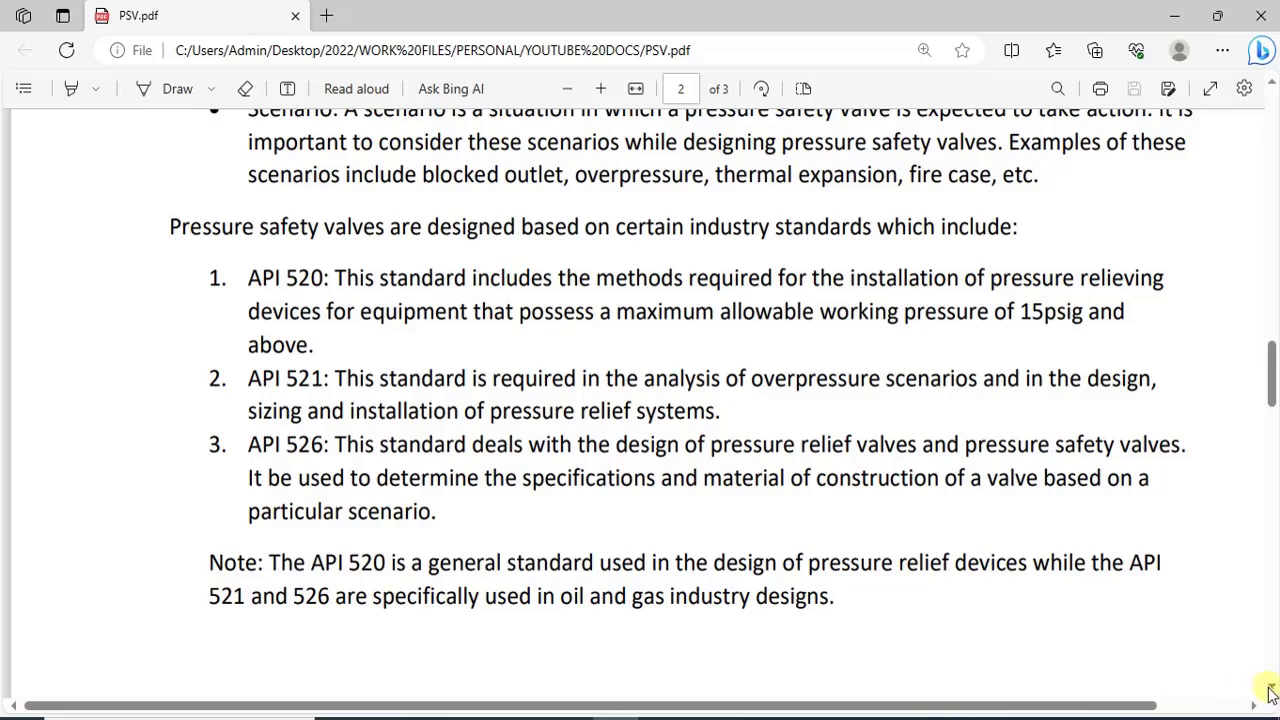
Step: Examine the API 526 table of orifice designations and effective areas on page 3 of the PDF
{"action": "left_click", "coordinate": [1272, 694]}
{"action": "left_click", "coordinate": [1272, 694]}
{"action": "left_click", "coordinate": [1272, 694]}
{"action": "left_click", "coordinate": [1272, 694]}
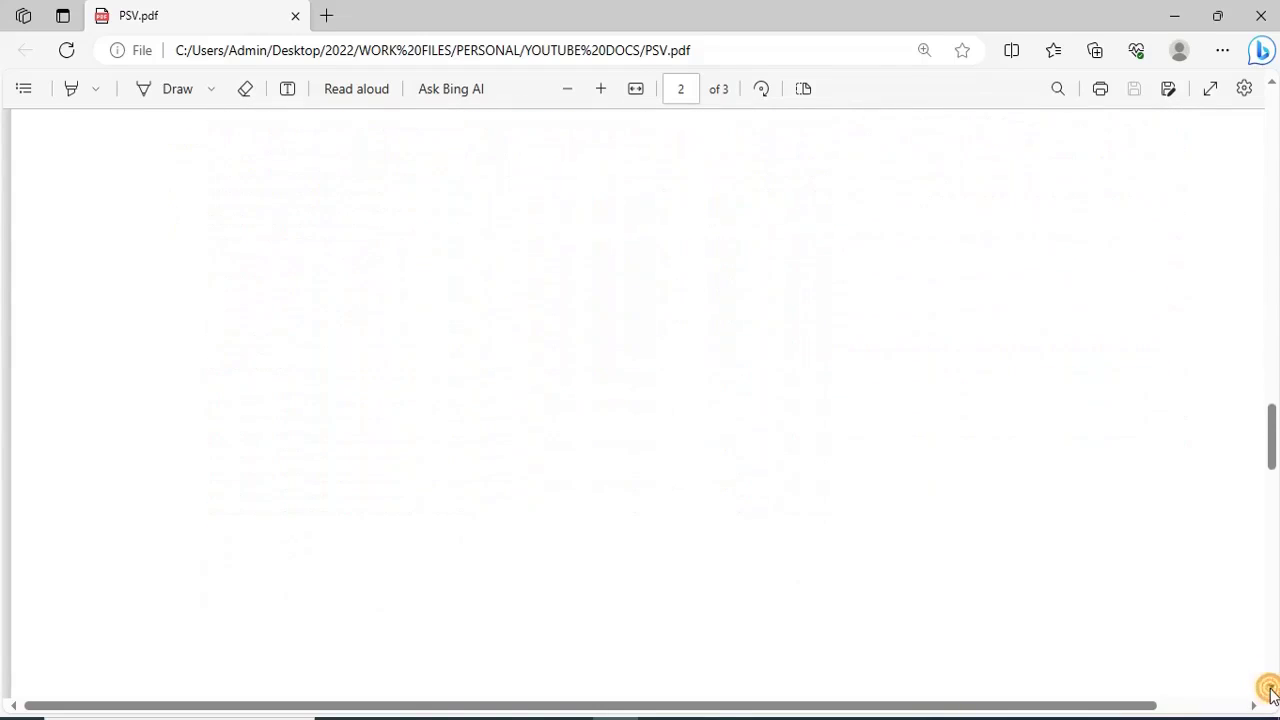
{"action": "left_click", "coordinate": [1272, 694]}
{"action": "left_click", "coordinate": [1272, 694]}
{"action": "left_click", "coordinate": [1272, 694]}
{"action": "left_click", "coordinate": [1272, 694]}
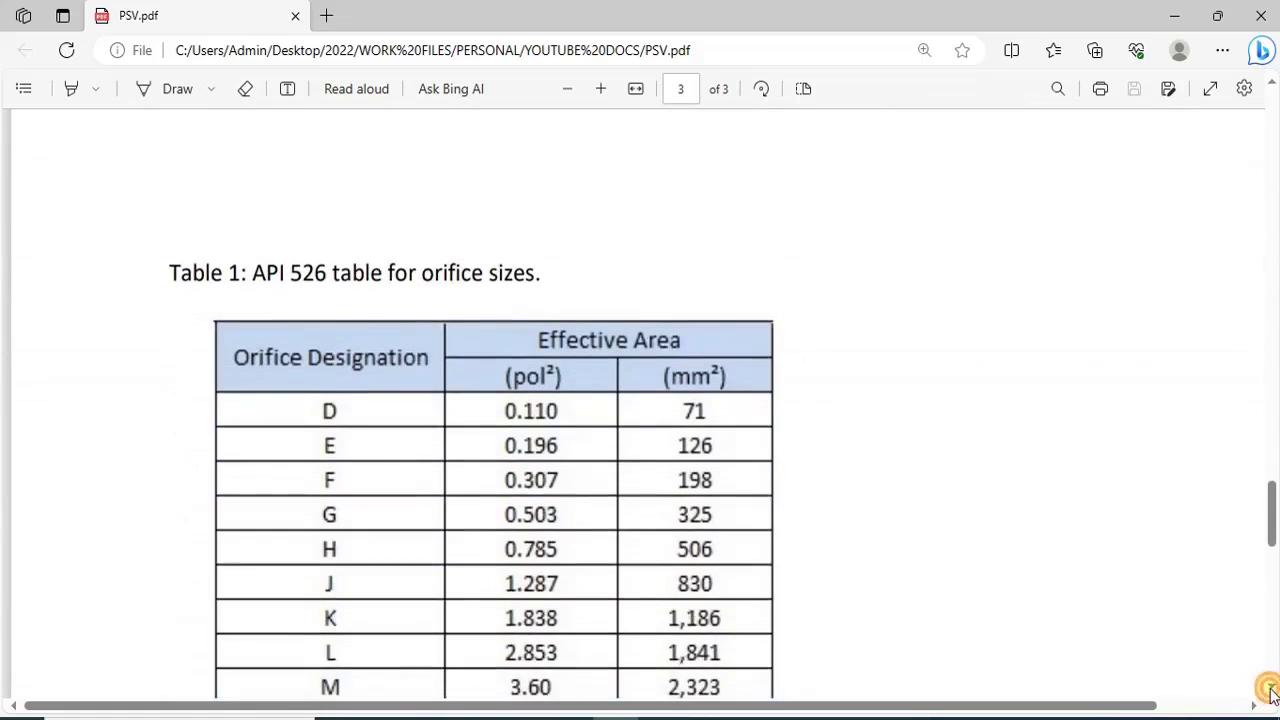
{"action": "left_click", "coordinate": [1272, 694]}
{"action": "left_click", "coordinate": [1272, 694]}
{"action": "left_click", "coordinate": [1272, 694]}
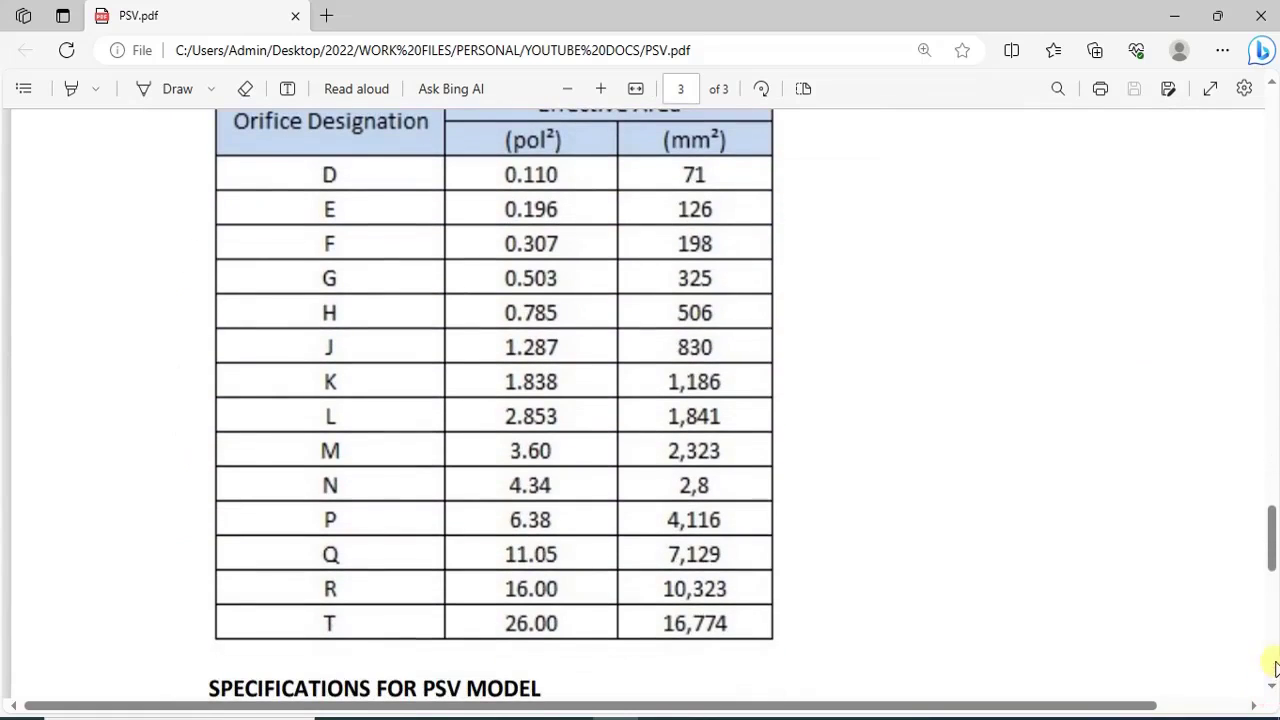
{"action": "left_click", "coordinate": [1271, 86]}
{"action": "left_click", "coordinate": [1271, 86]}
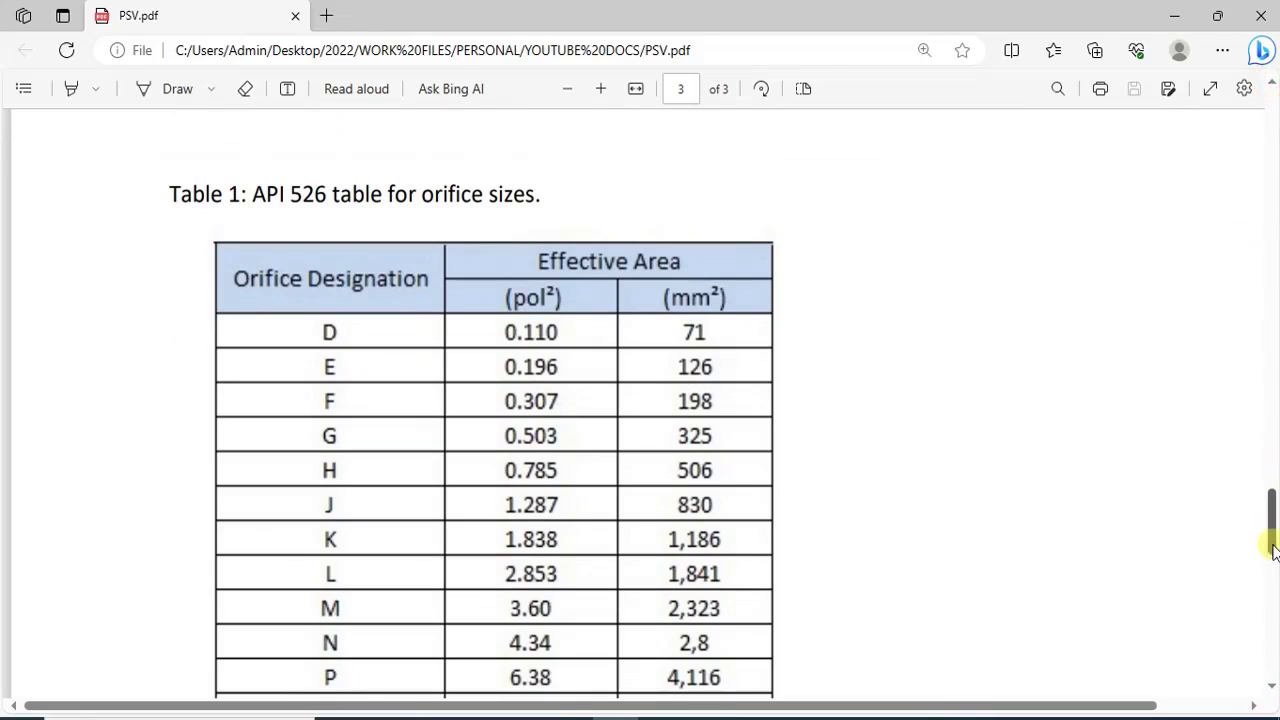
{"action": "left_click", "coordinate": [1271, 688]}
{"action": "left_click", "coordinate": [1271, 688]}
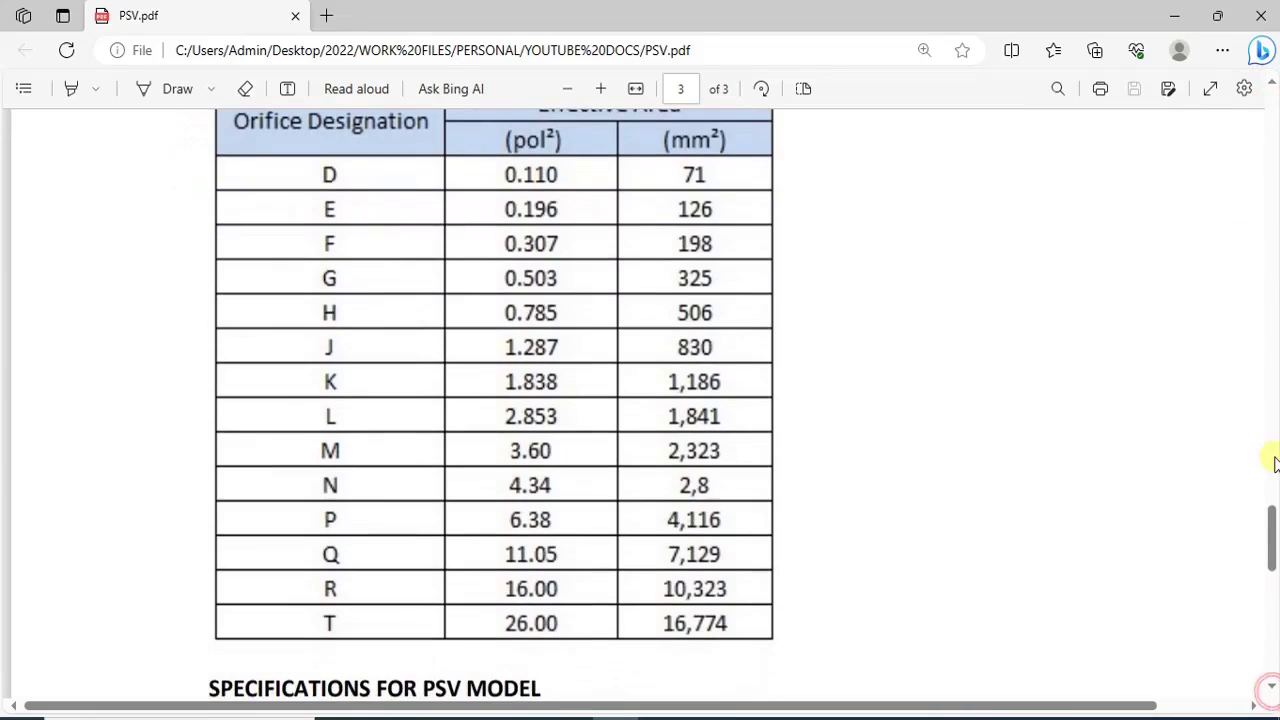
{"action": "left_click", "coordinate": [567, 88]}
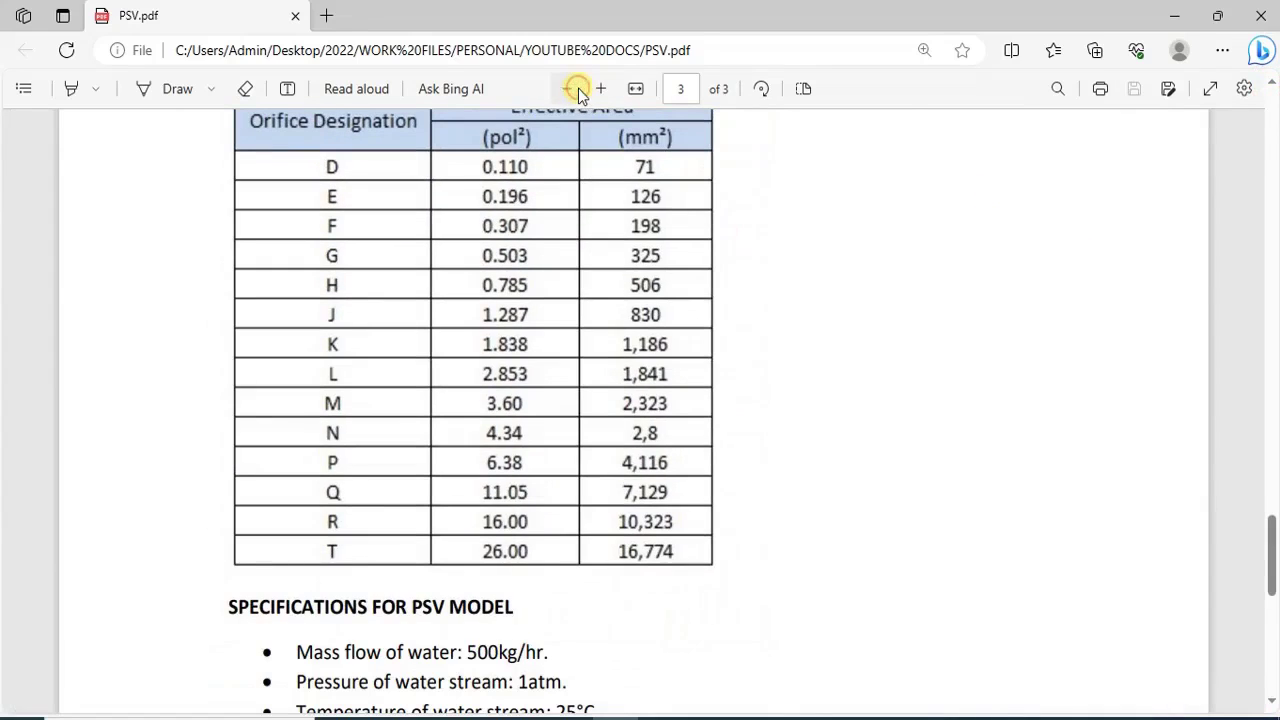
{"action": "left_click", "coordinate": [1273, 88]}
{"action": "left_click", "coordinate": [1273, 88]}
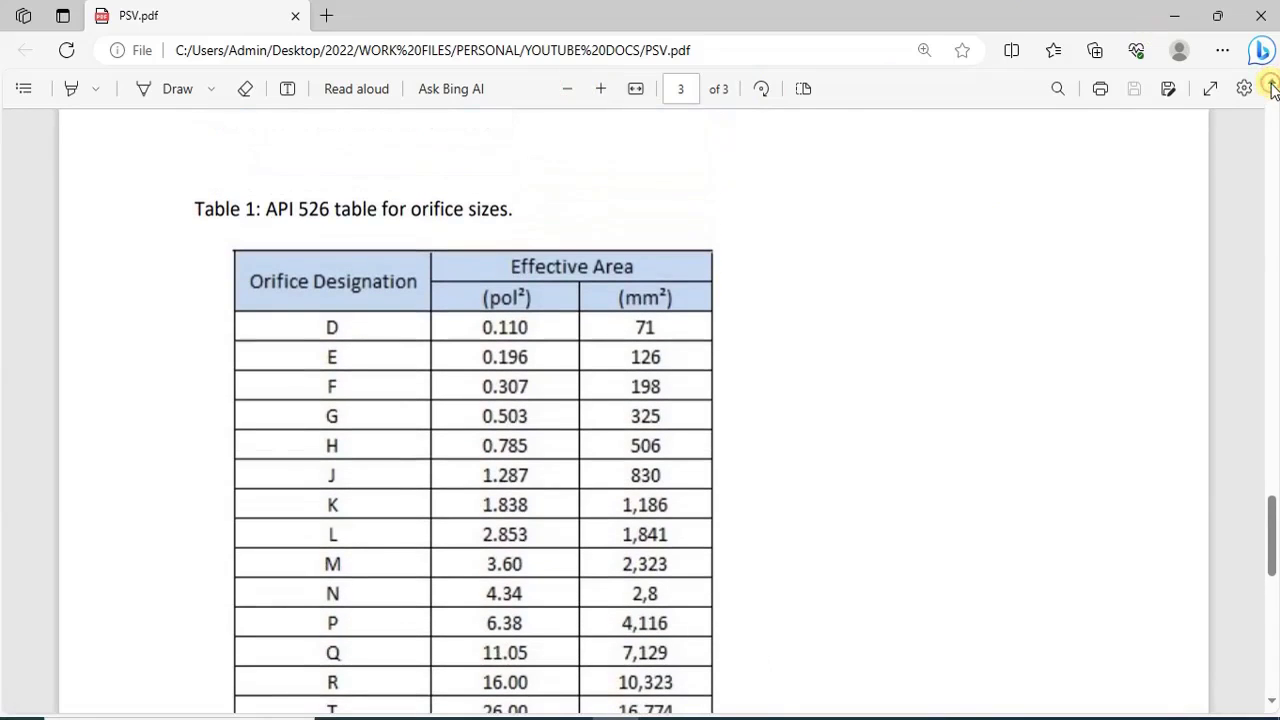
{"action": "left_click", "coordinate": [1273, 703]}
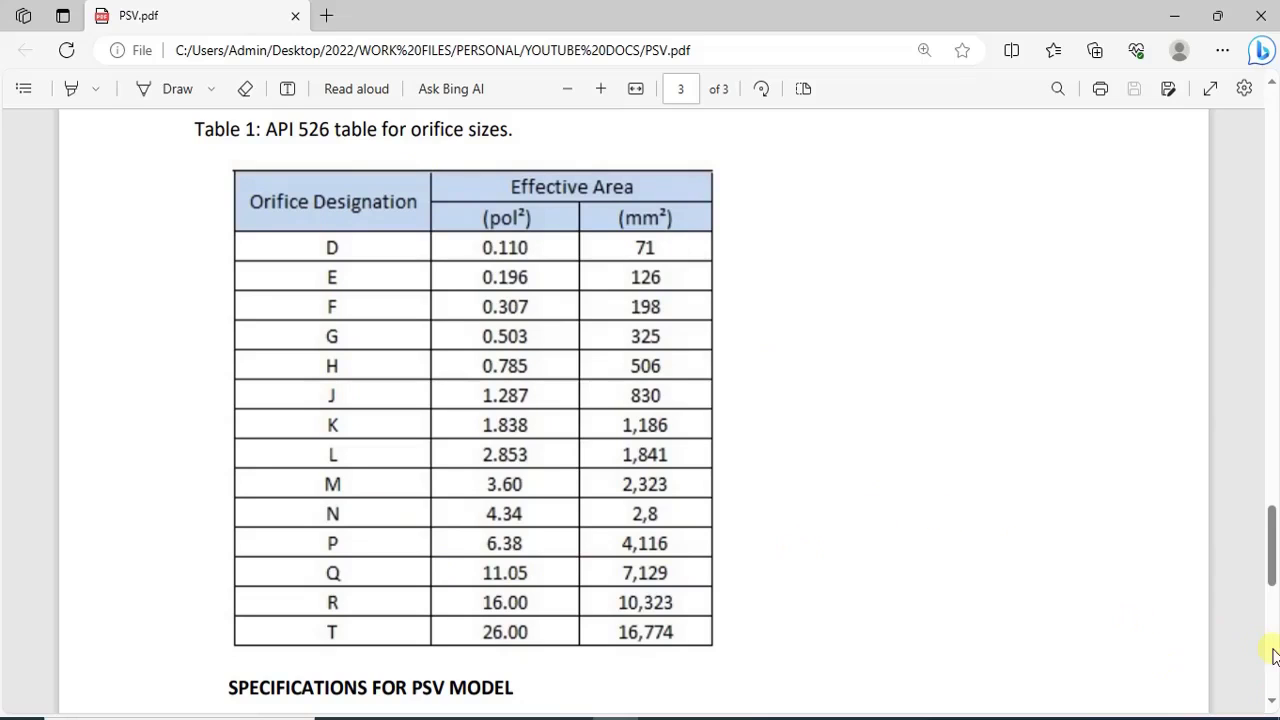
Step: Review the list of specifications for the PSV model below the orifice size table
{"action": "left_click", "coordinate": [1273, 694]}
{"action": "left_click", "coordinate": [1273, 694]}
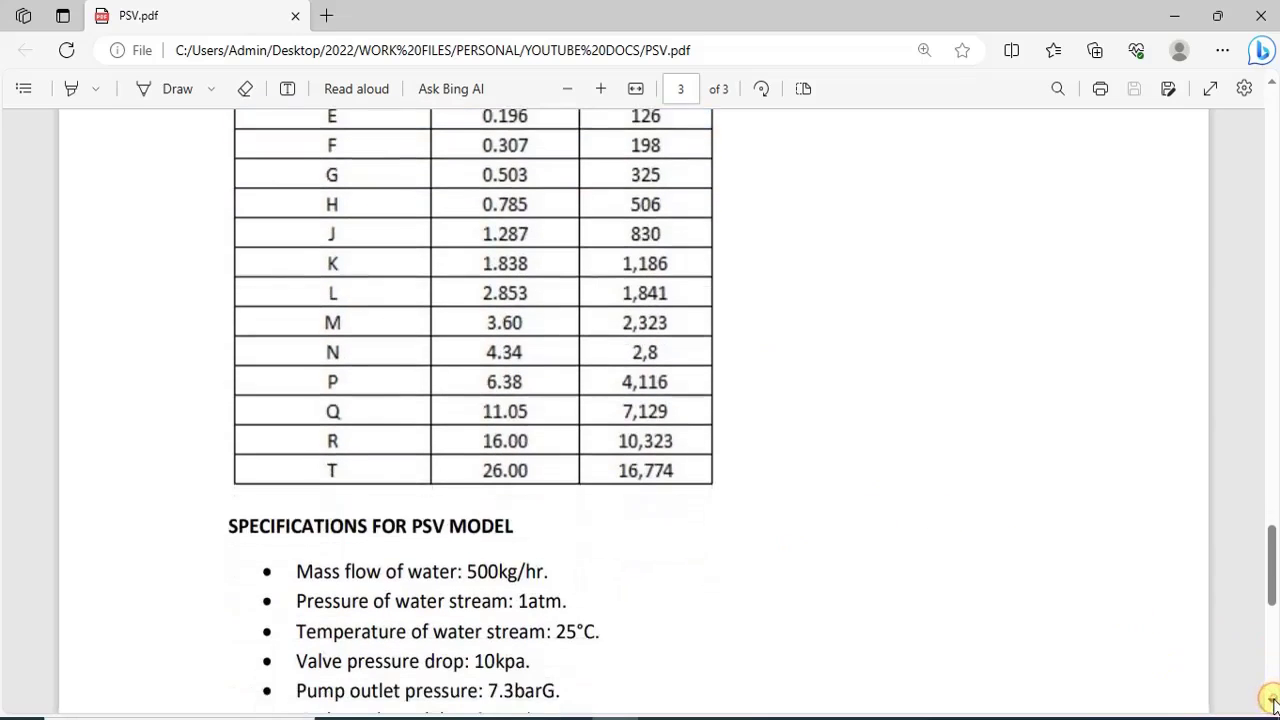
{"action": "left_click", "coordinate": [1273, 694]}
{"action": "left_click", "coordinate": [1273, 702]}
{"action": "left_click", "coordinate": [1273, 702]}
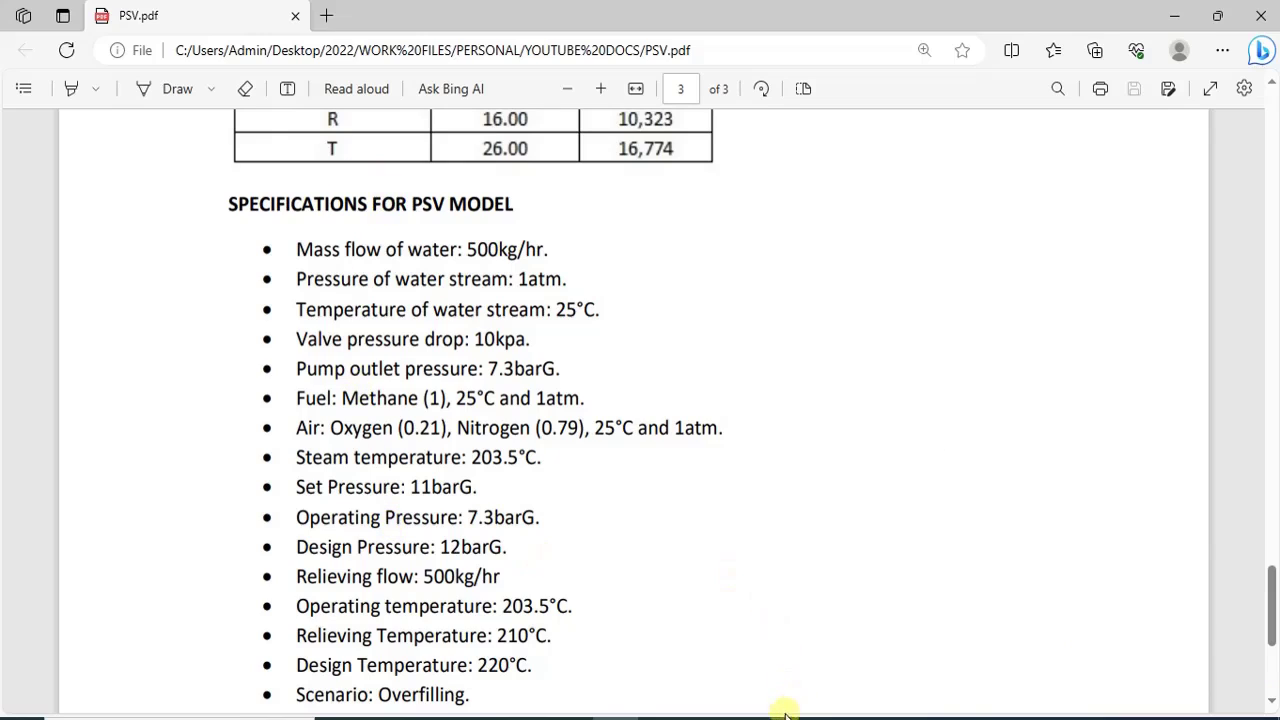
Step: Switch to Aspen HYSYS, create a new component list and add water (H2O) to it
{"action": "left_click", "coordinate": [703, 626]}
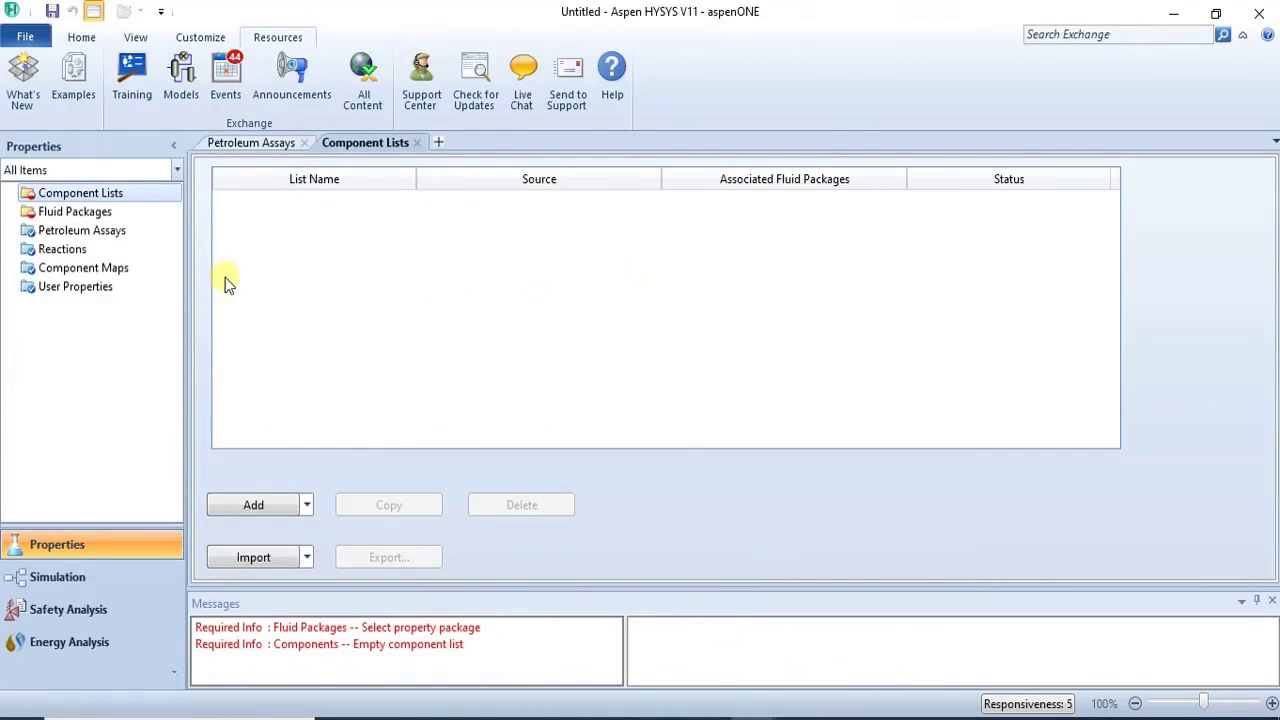
{"action": "left_click", "coordinate": [250, 506]}
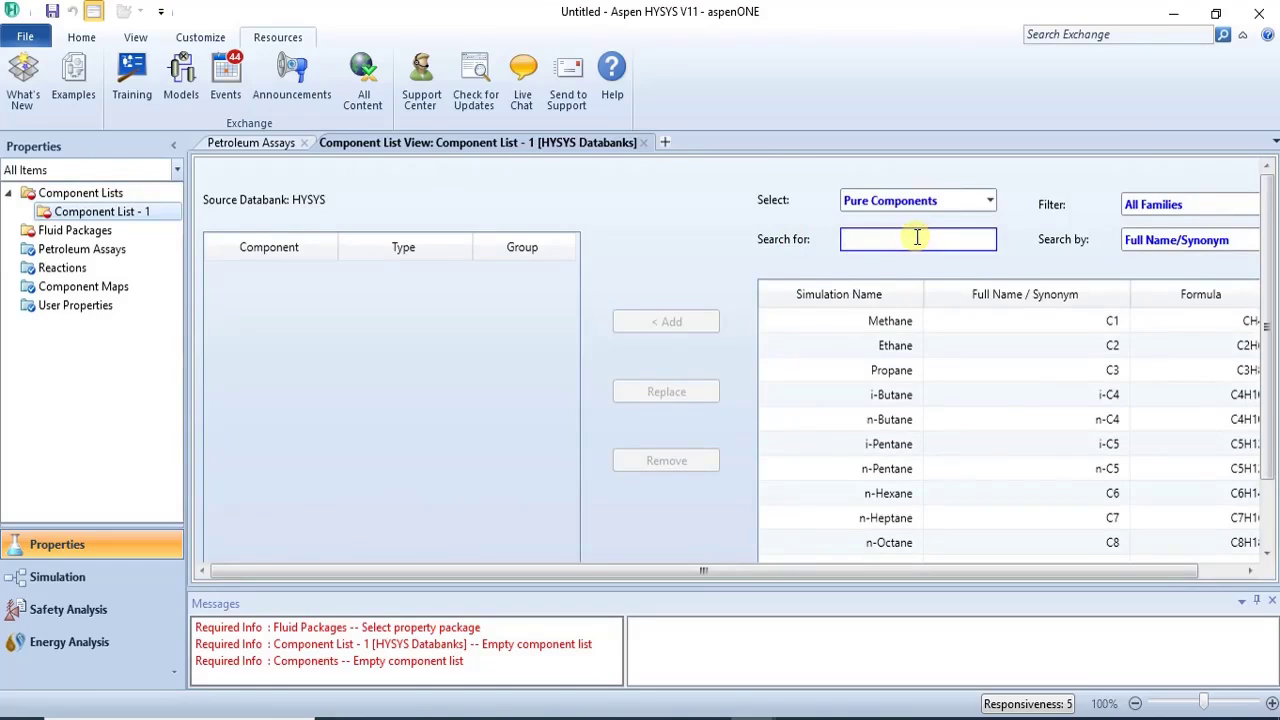
{"action": "type", "text": "water"}
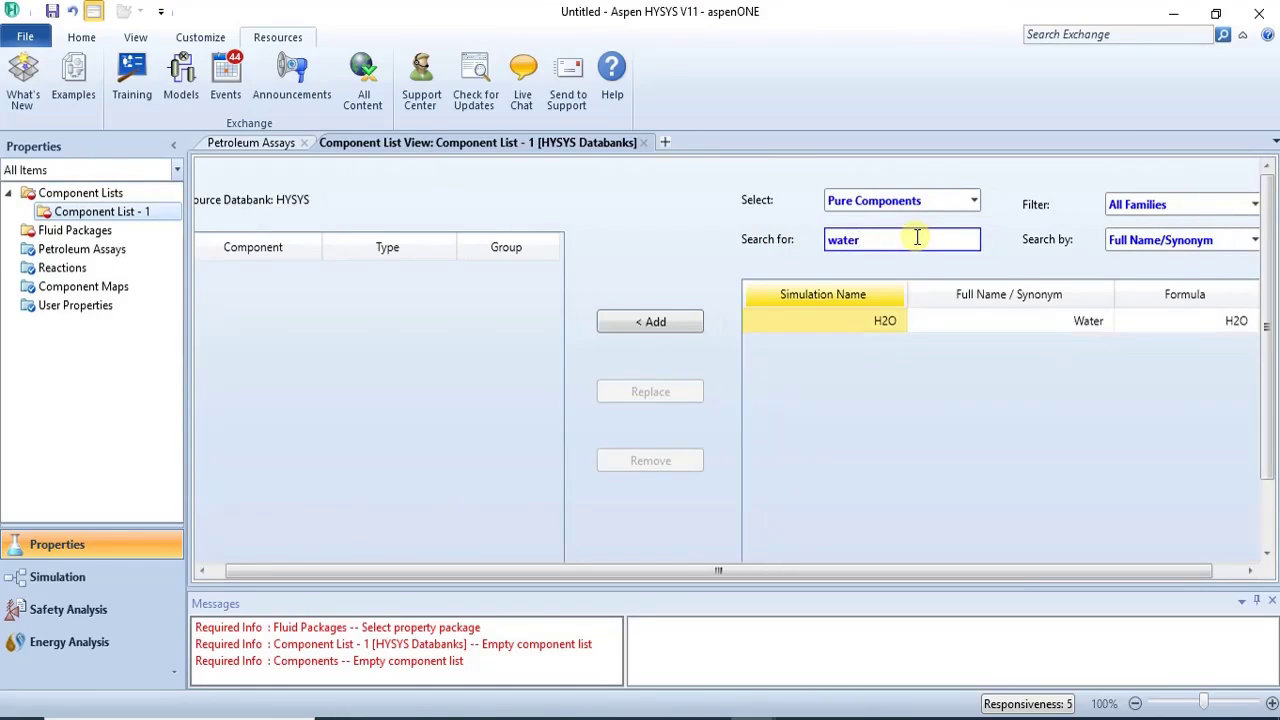
{"action": "key", "text": "BackSpace"}
{"action": "key", "text": "BackSpace"}
{"action": "key", "text": "BackSpace"}
{"action": "key", "text": "BackSpace"}
{"action": "key", "text": "BackSpace"}
{"action": "key", "text": "Return"}
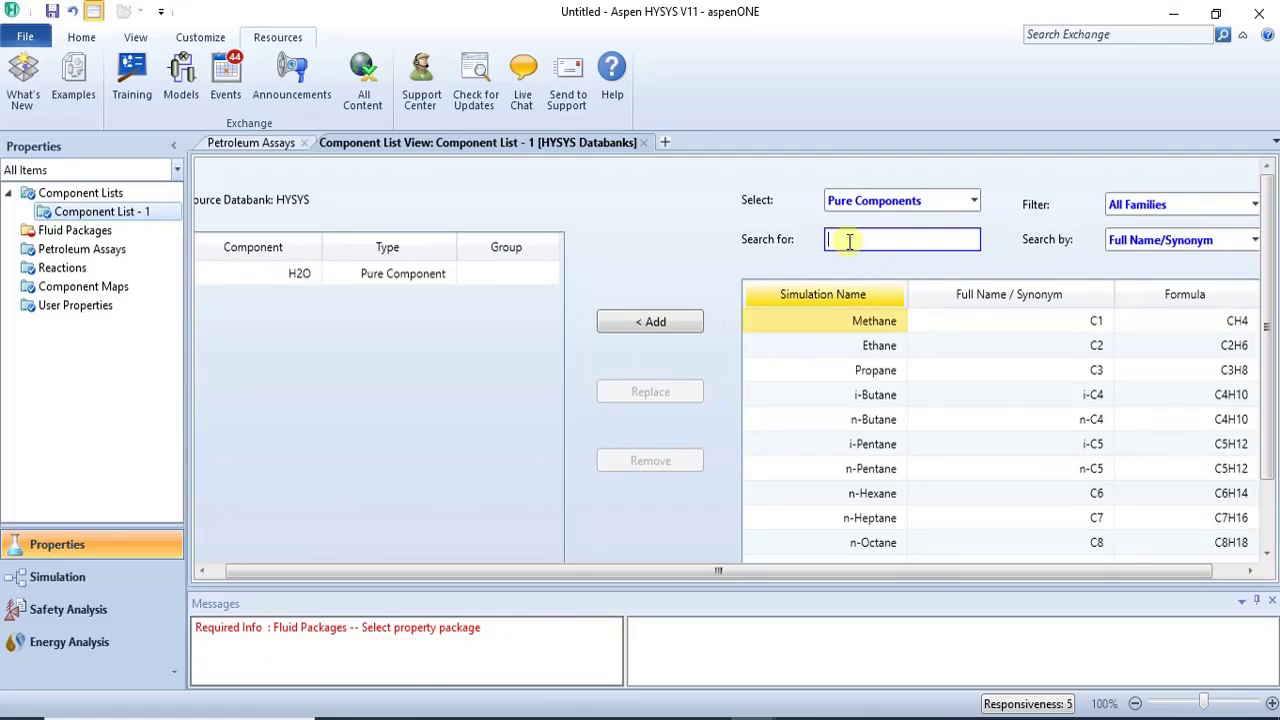
Step: Add methane, oxygen and nitrogen as pure components to the component list
{"action": "left_click", "coordinate": [664, 322]}
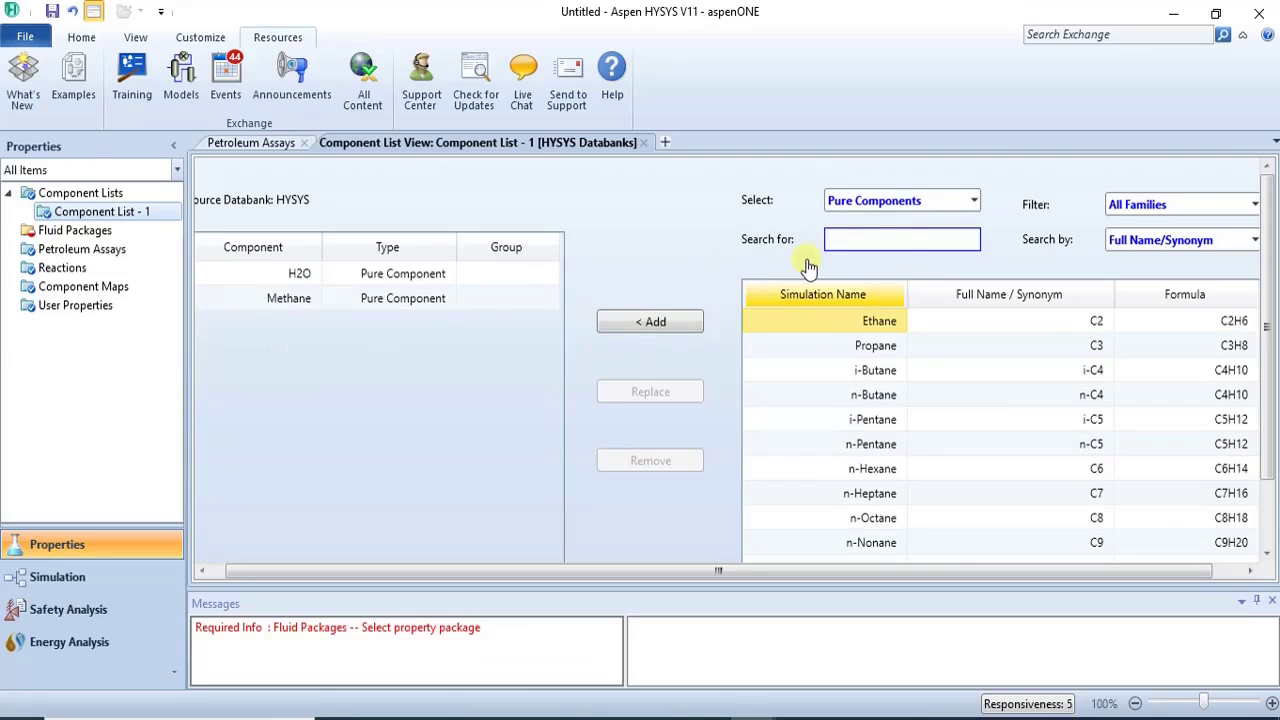
{"action": "type", "text": "o2"}
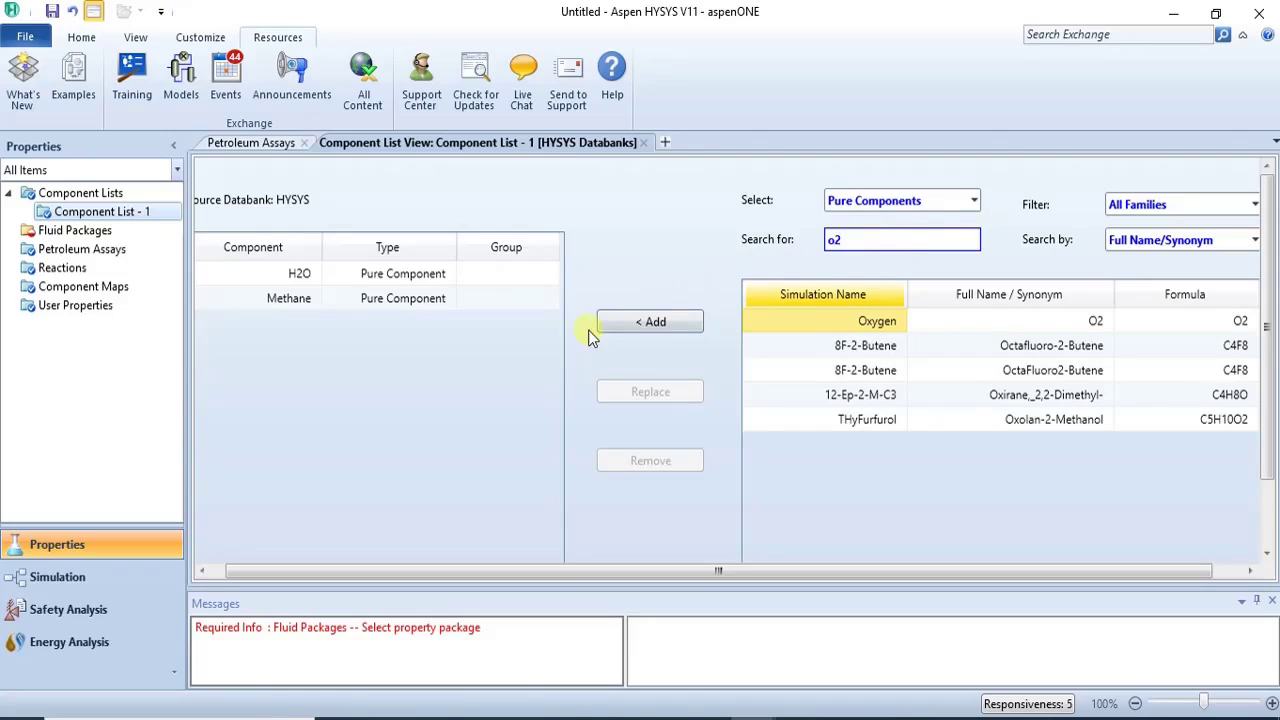
{"action": "left_click", "coordinate": [651, 322]}
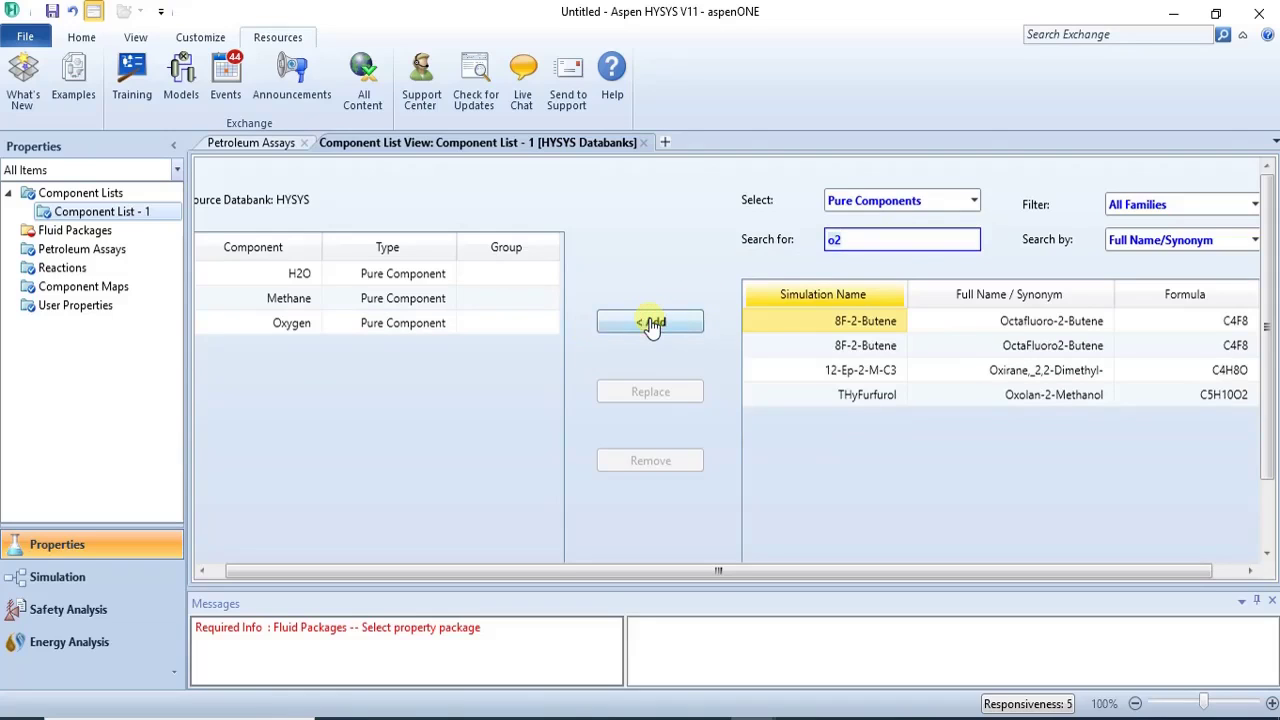
{"action": "type", "text": "n2"}
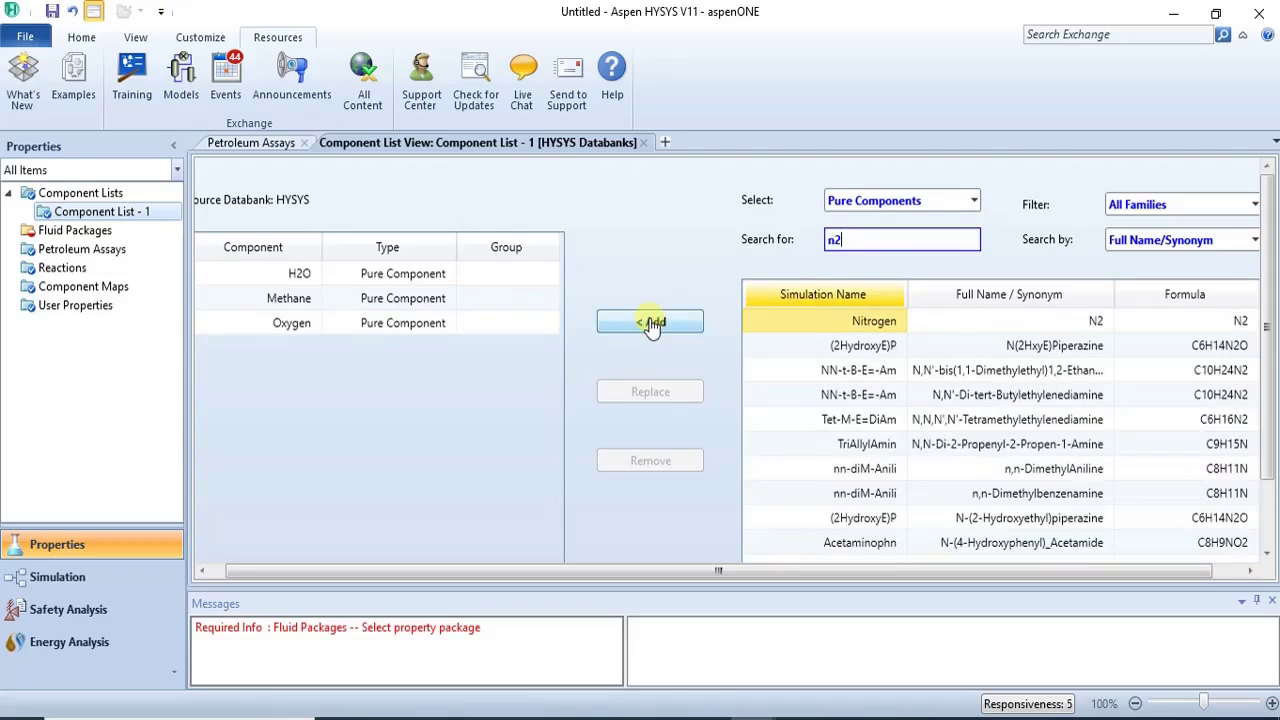
{"action": "left_click", "coordinate": [651, 322]}
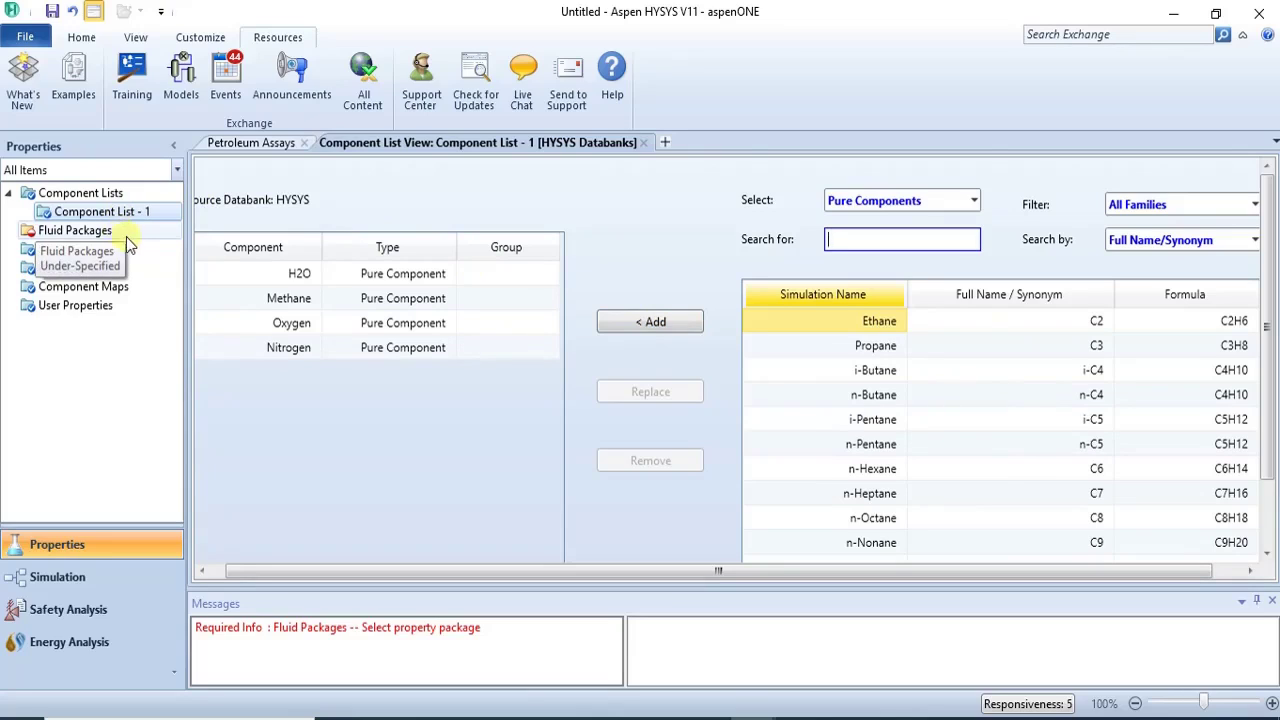
Step: Create a fluid package for the component list using the Peng-Robinson property package
{"action": "left_click", "coordinate": [107, 230]}
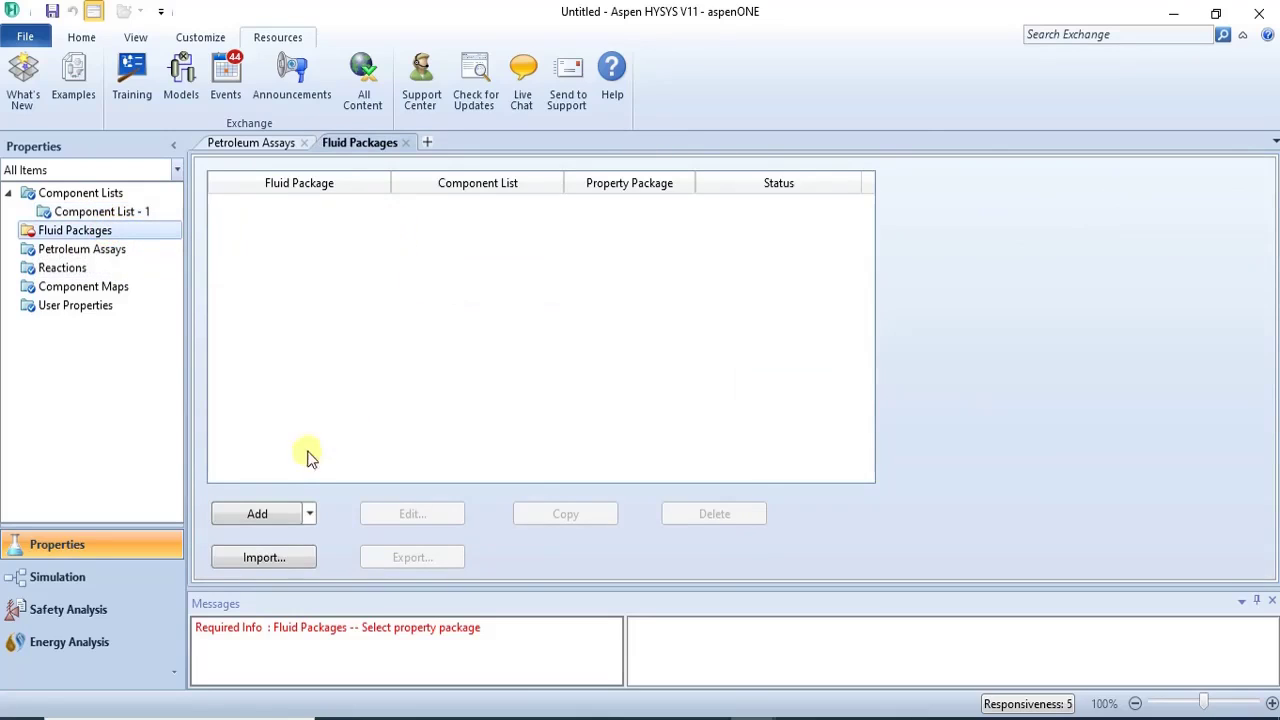
{"action": "left_click", "coordinate": [287, 511]}
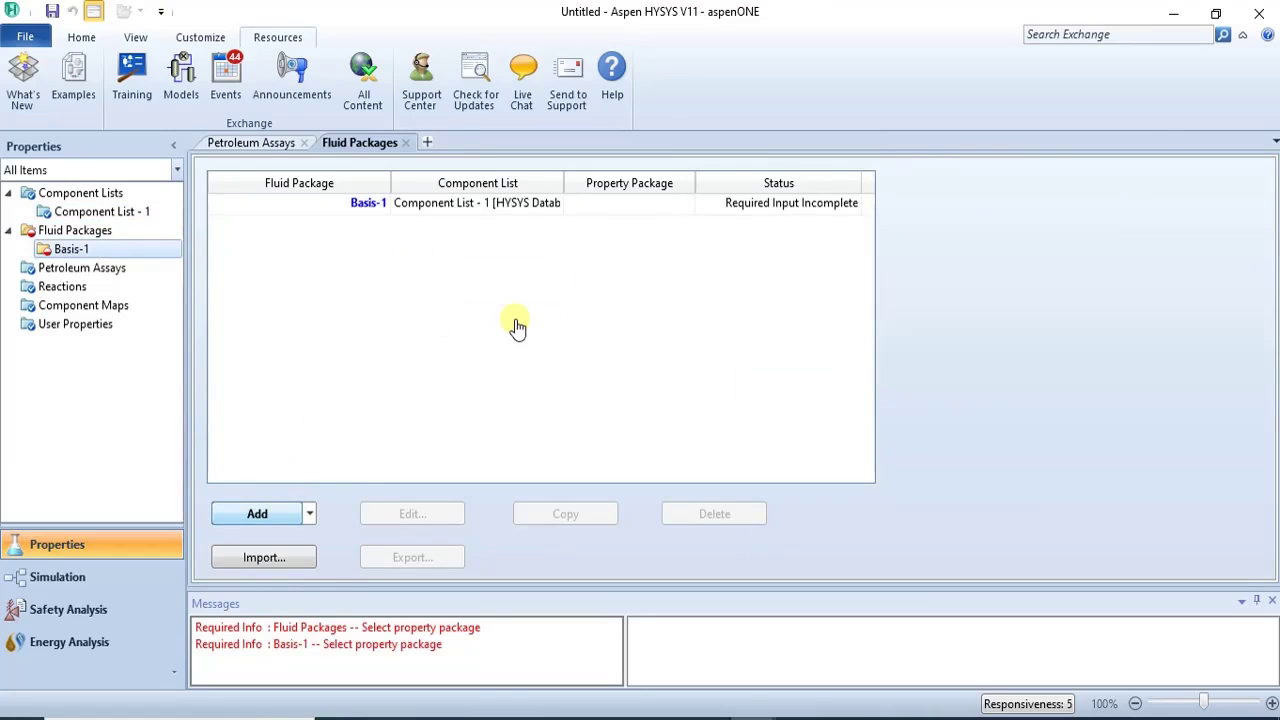
{"action": "left_click", "coordinate": [386, 486]}
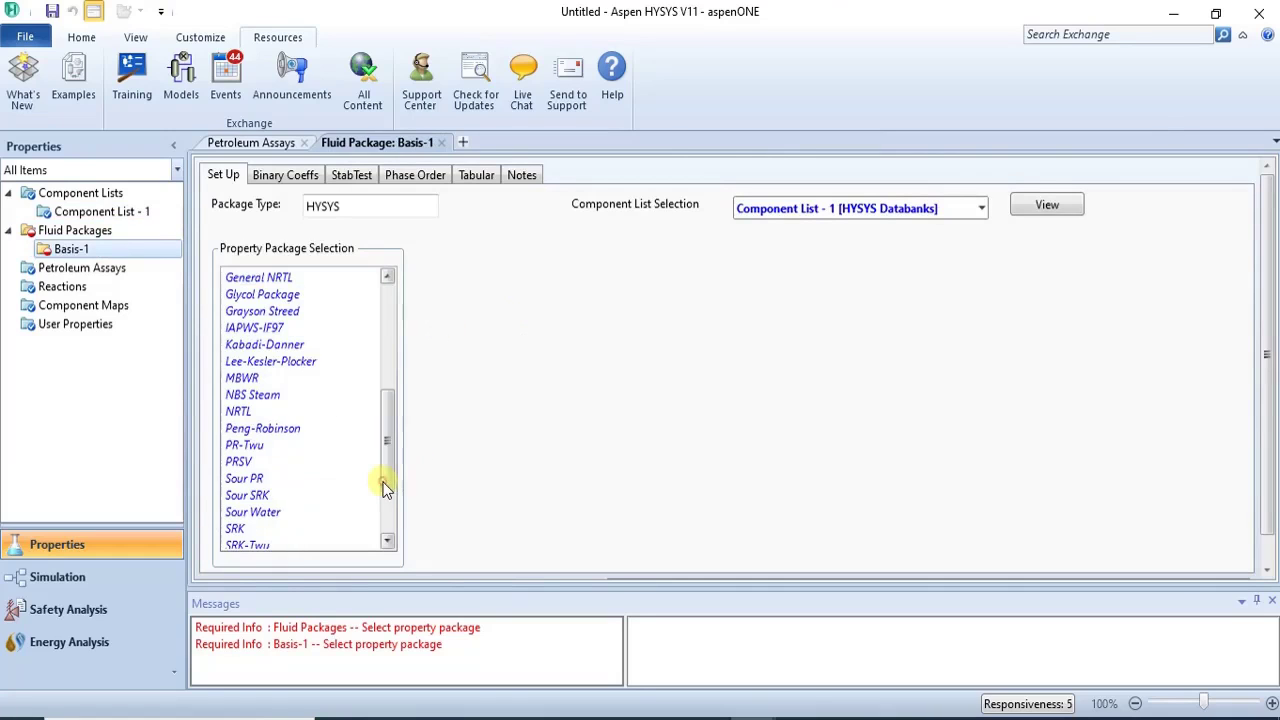
{"action": "left_click", "coordinate": [283, 430]}
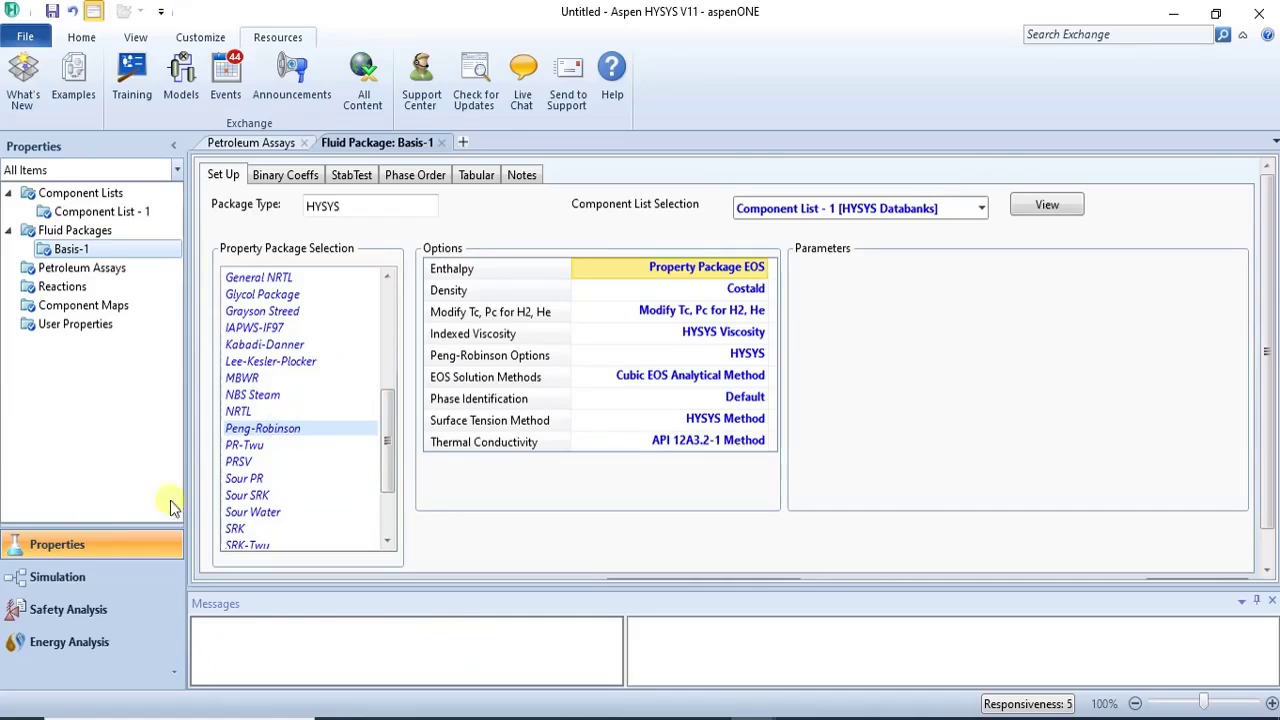
Step: Enter the simulation environment and place a valve on the main flowsheet
{"action": "left_click", "coordinate": [101, 582]}
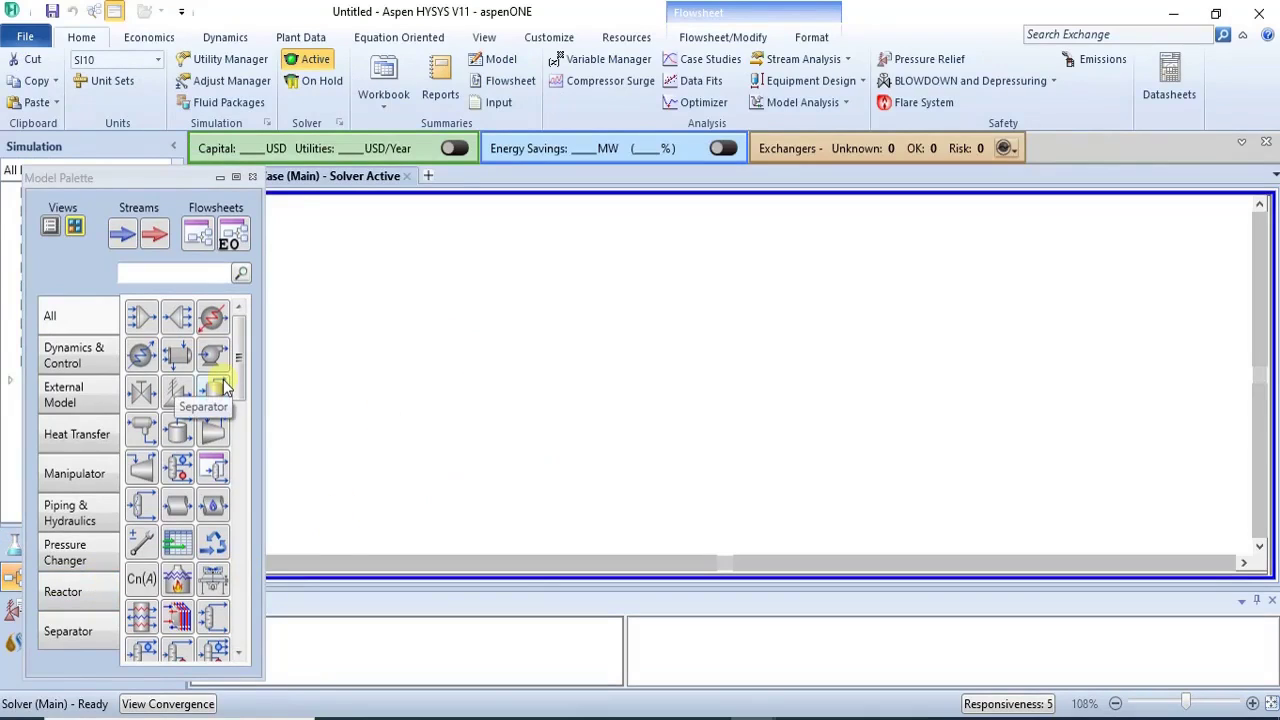
{"action": "left_click", "coordinate": [148, 391]}
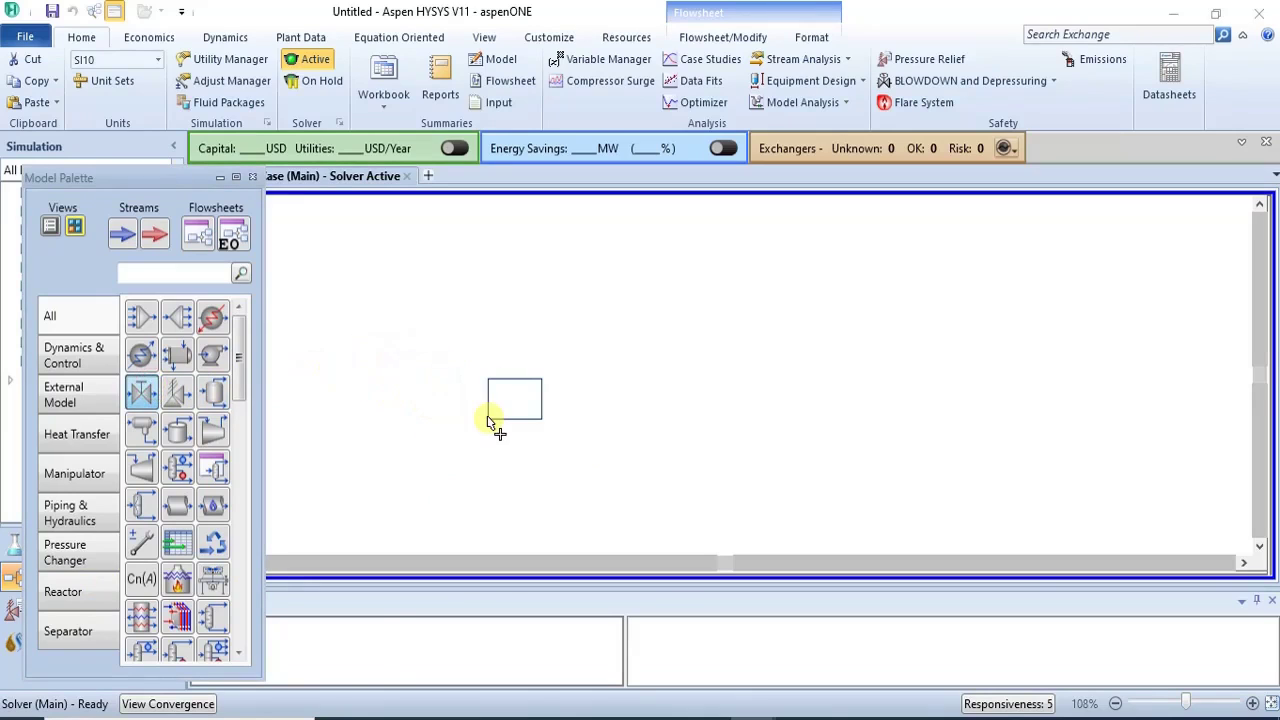
{"action": "left_click", "coordinate": [492, 421]}
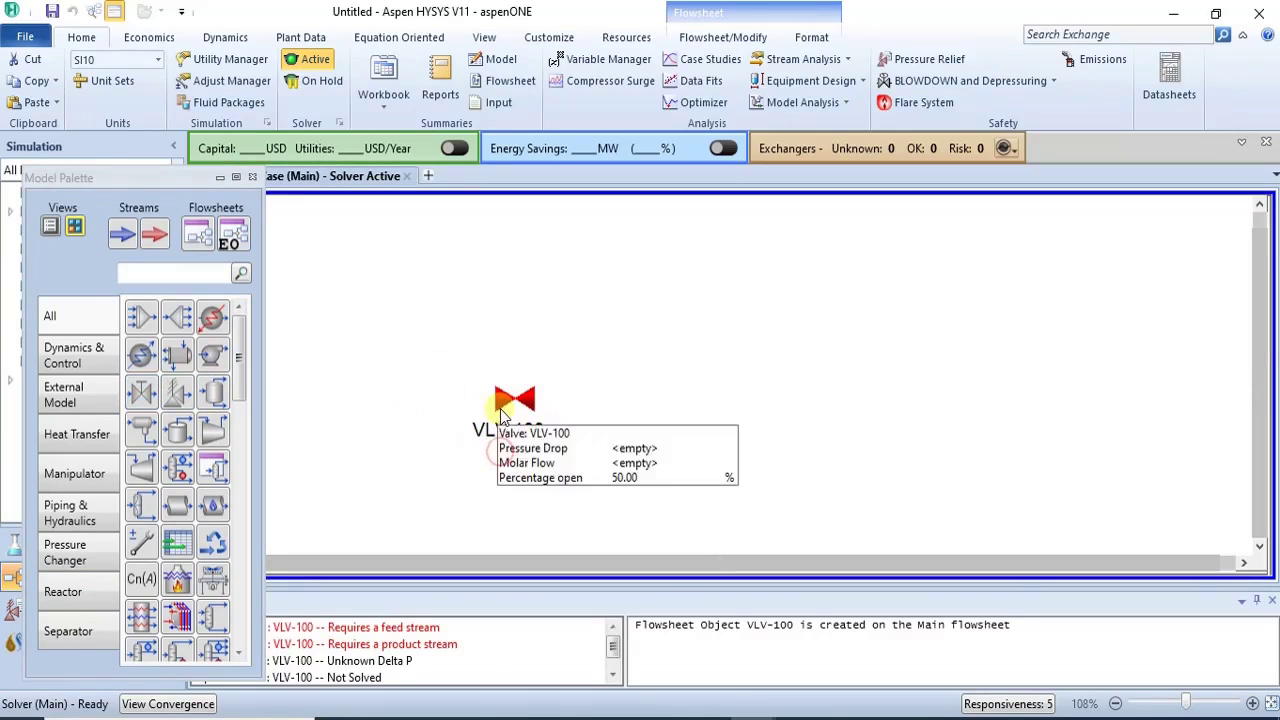
Step: Connect the valve to a new inlet stream FEED and a new outlet stream V-OUT
{"action": "double_click", "coordinate": [495, 410]}
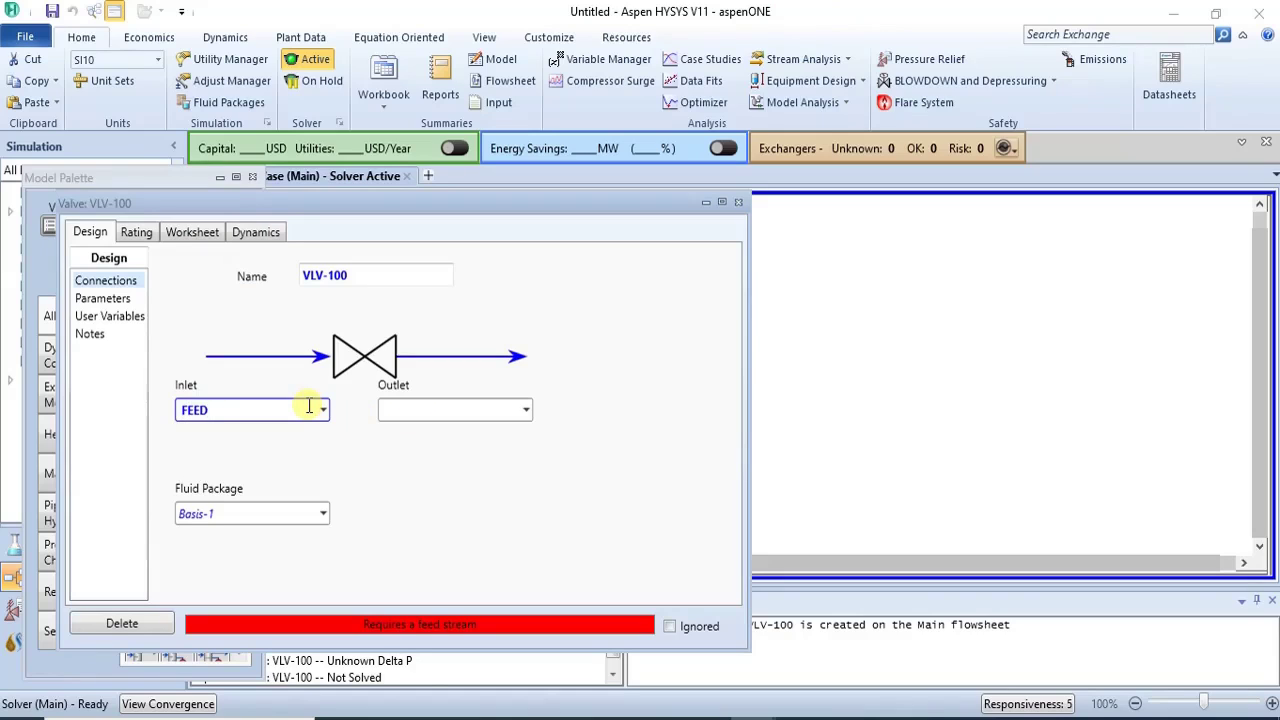
{"action": "type", "text": "FEED"}
{"action": "key", "text": "Return"}
{"action": "left_click", "coordinate": [464, 409]}
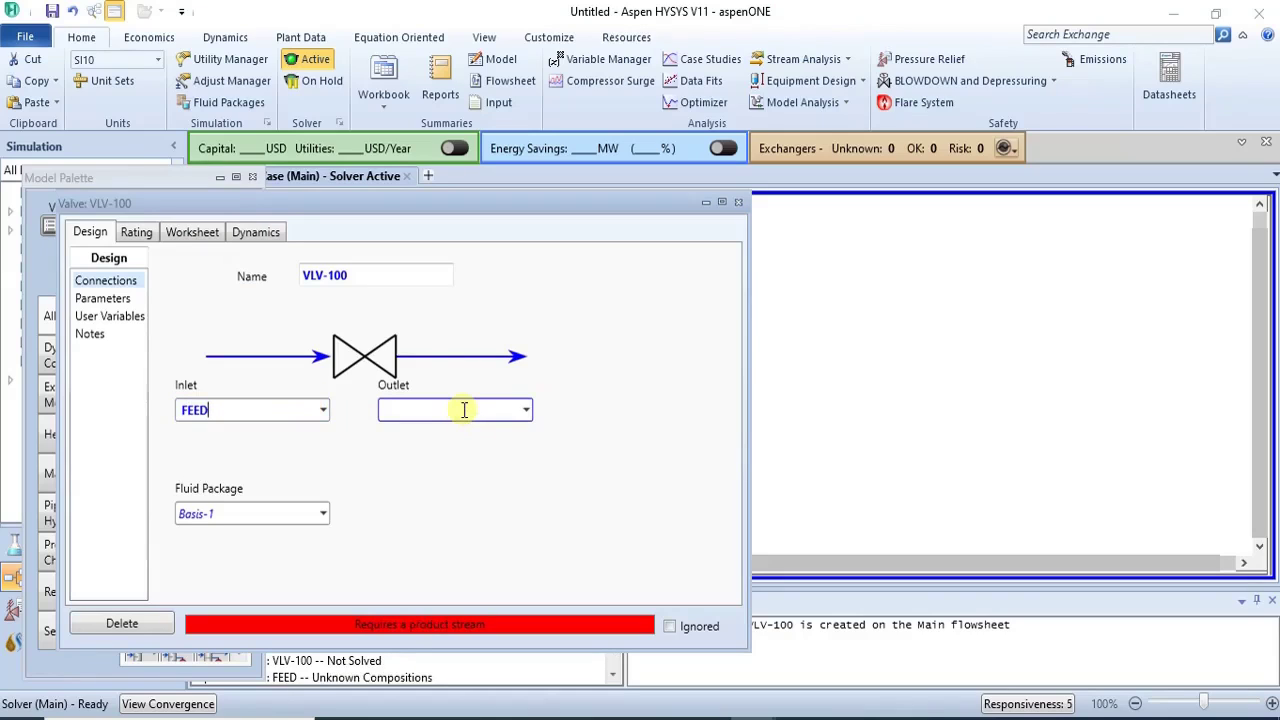
{"action": "type", "text": "V-OUT"}
{"action": "key", "text": "Return"}
{"action": "left_click", "coordinate": [556, 454]}
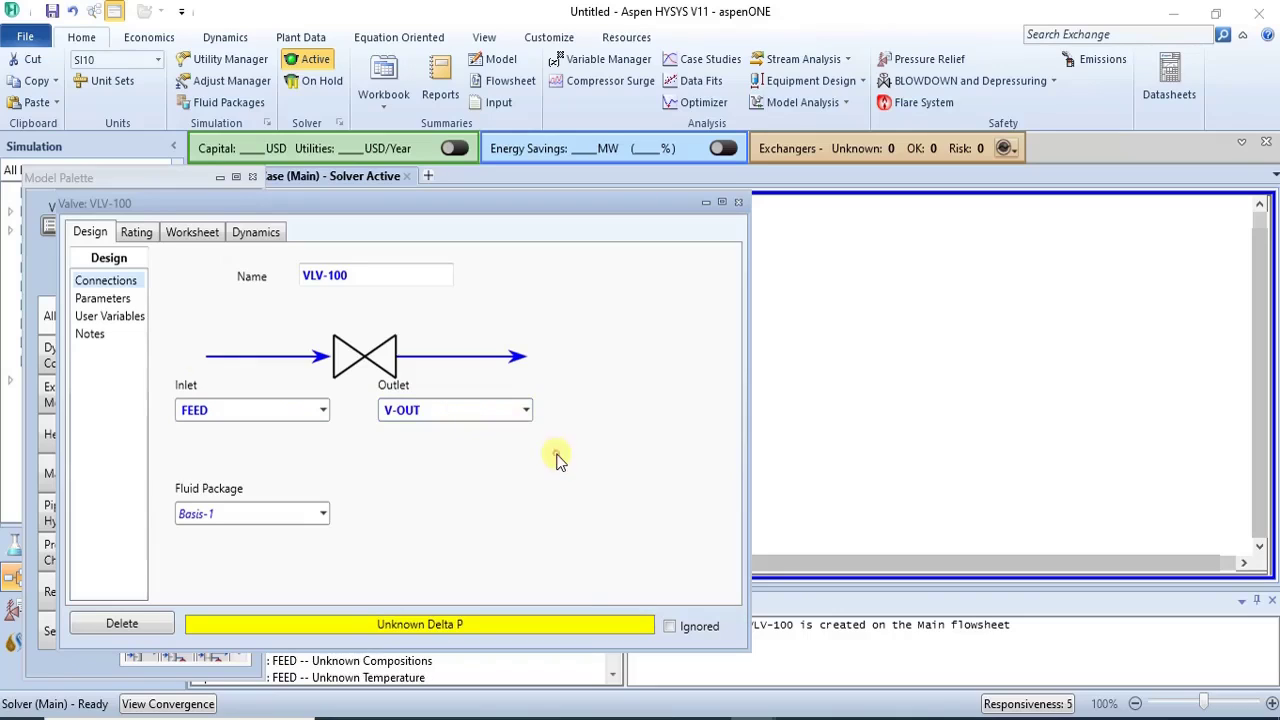
Step: Set the feed valve's pressure drop (Delta P) to 10 kPa
{"action": "left_click", "coordinate": [92, 299]}
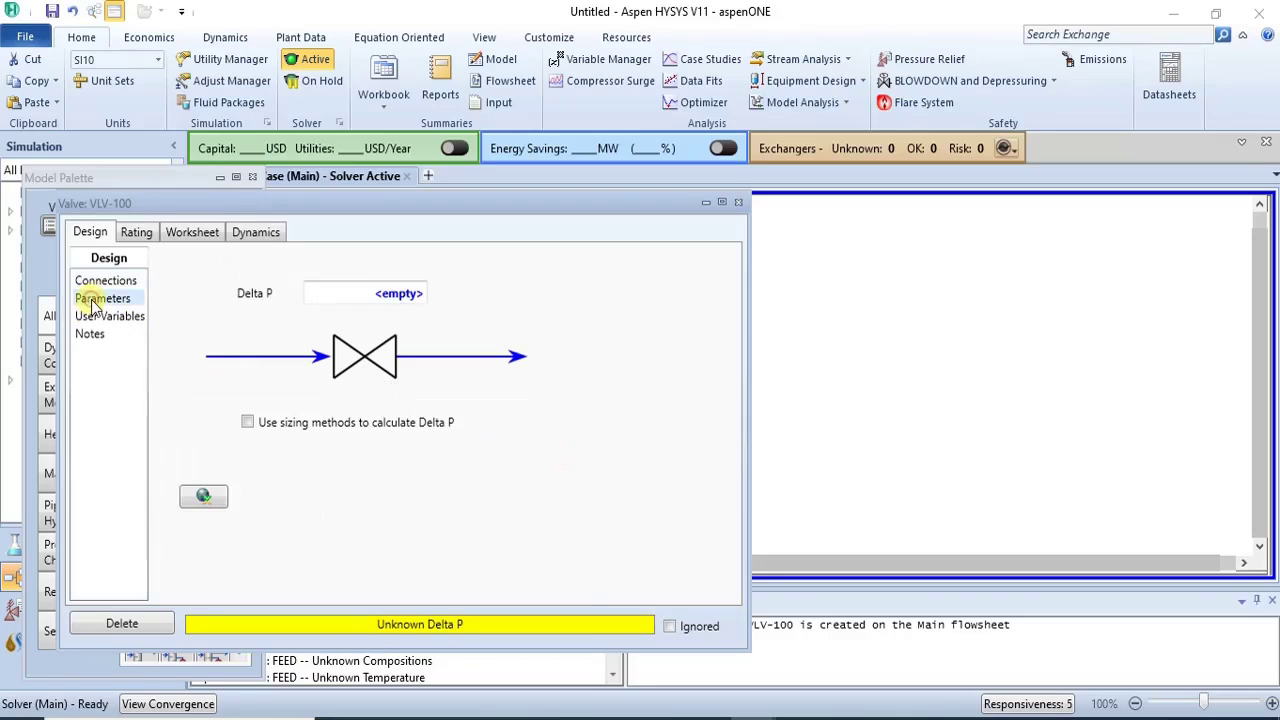
{"action": "left_click", "coordinate": [405, 294]}
{"action": "type", "text": "10"}
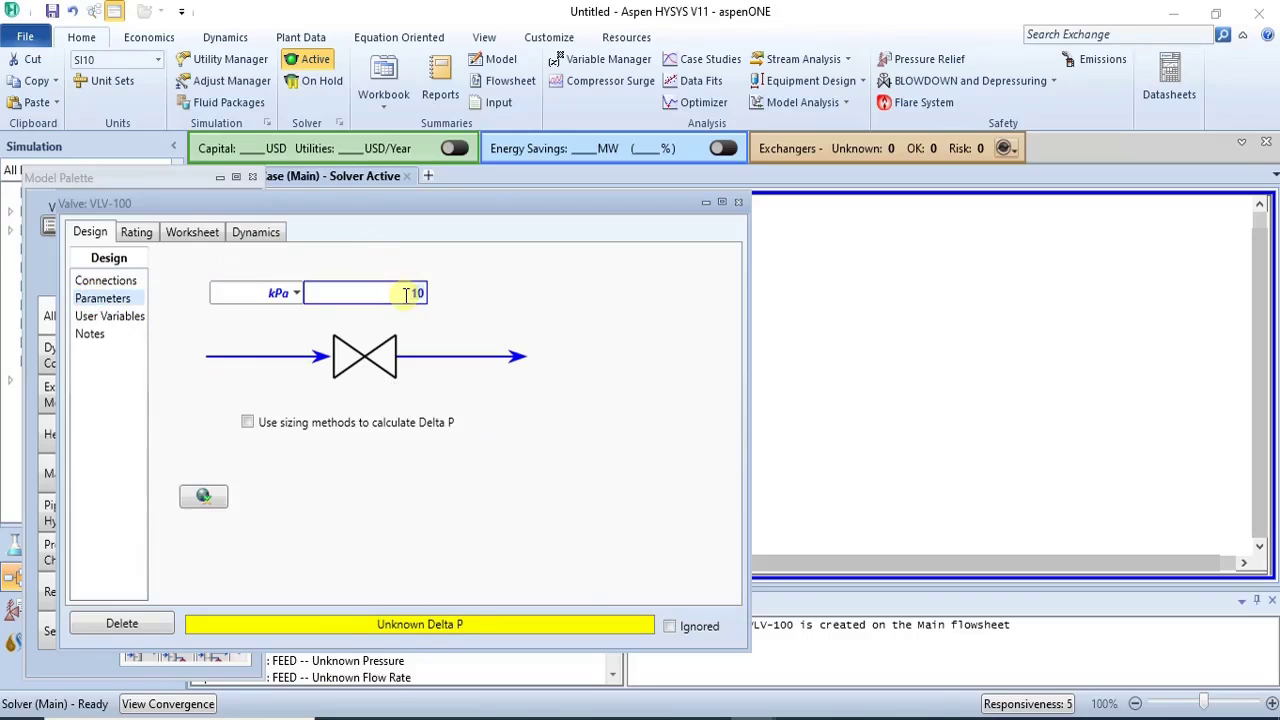
{"action": "key", "text": "Return"}
Step: Open the valve's stream conditions, check the water stream specifications in PSV.pdf, and return to the HYSYS simulation
{"action": "left_click", "coordinate": [191, 230]}
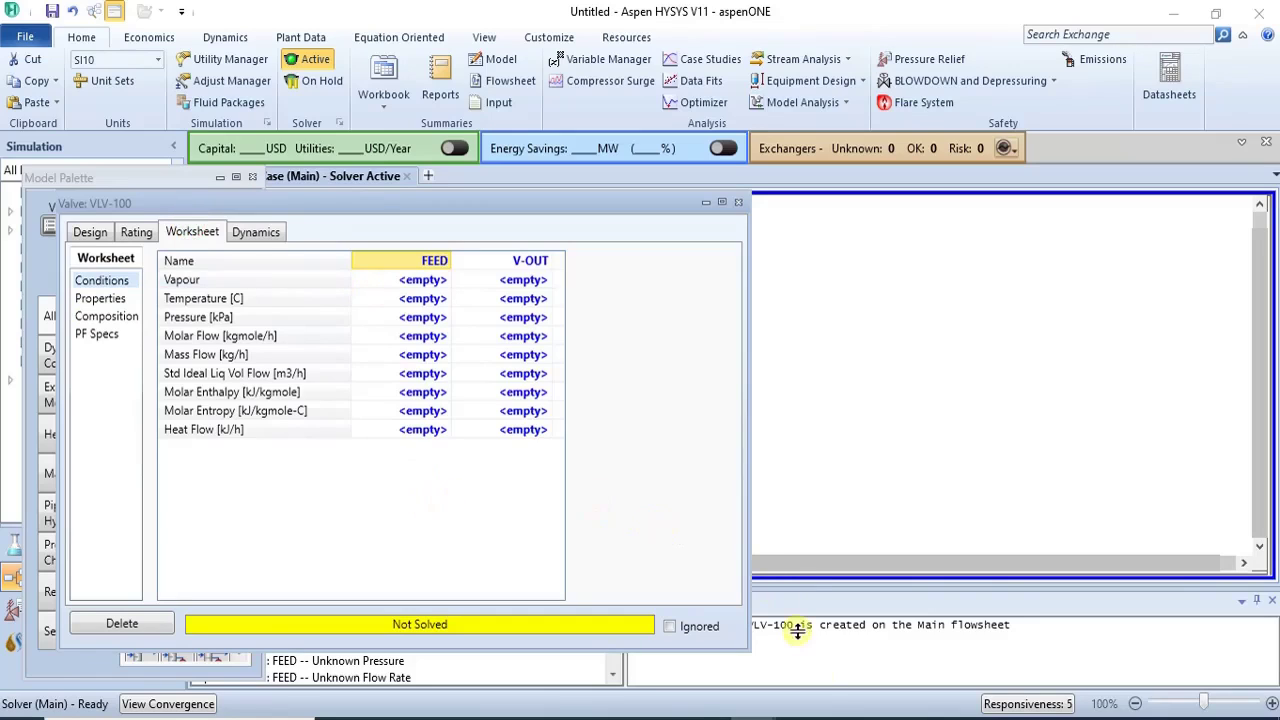
{"action": "mouse_move", "coordinate": [615, 717]}
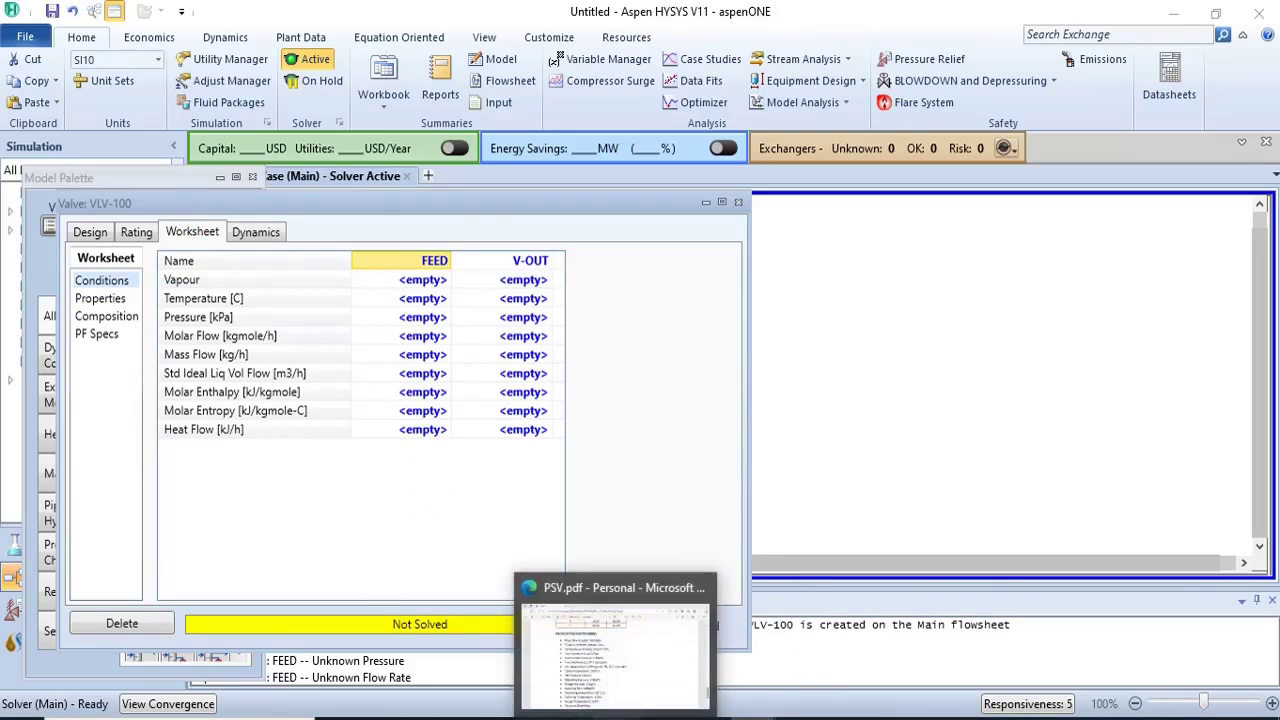
{"action": "left_click", "coordinate": [560, 622]}
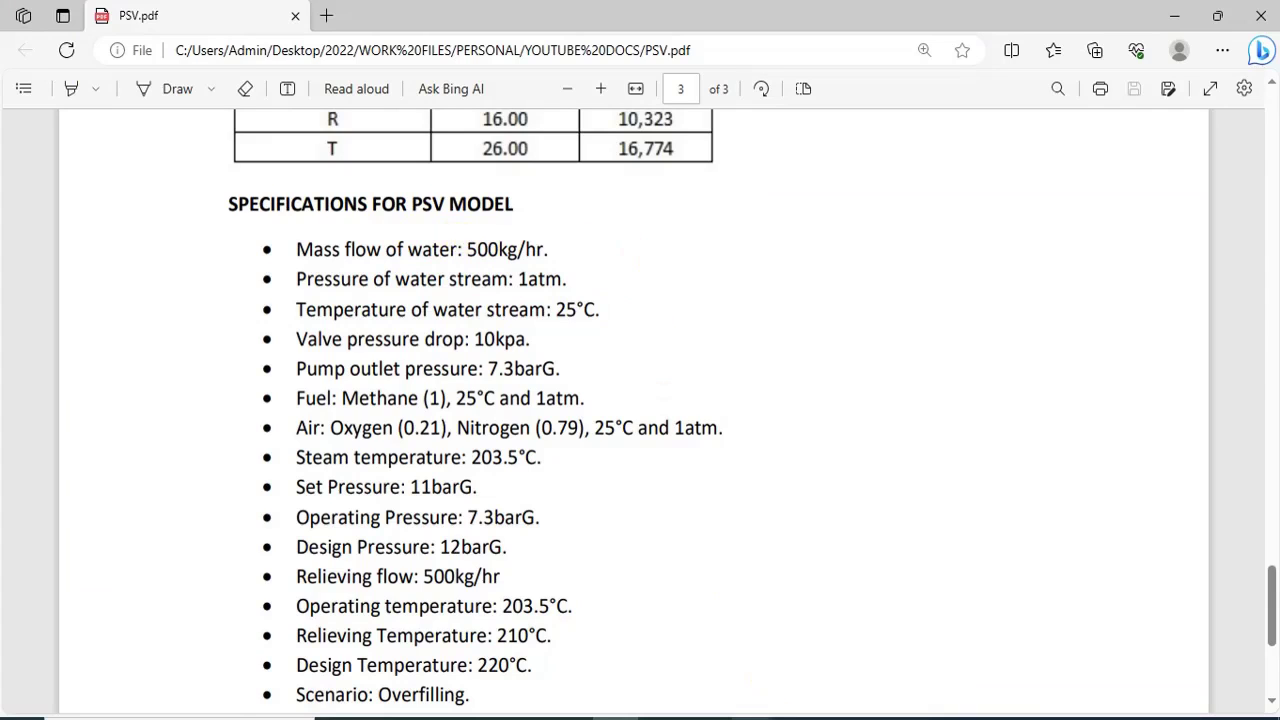
{"action": "mouse_move", "coordinate": [752, 718]}
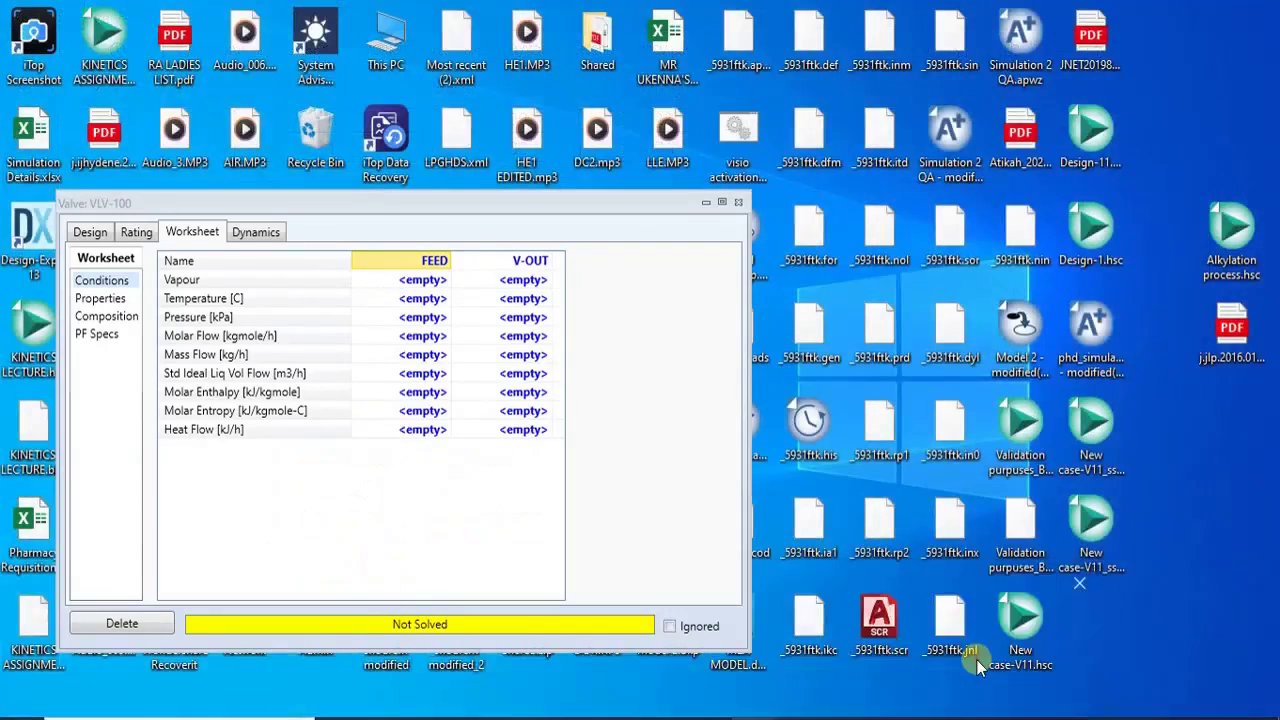
{"action": "left_click", "coordinate": [977, 660]}
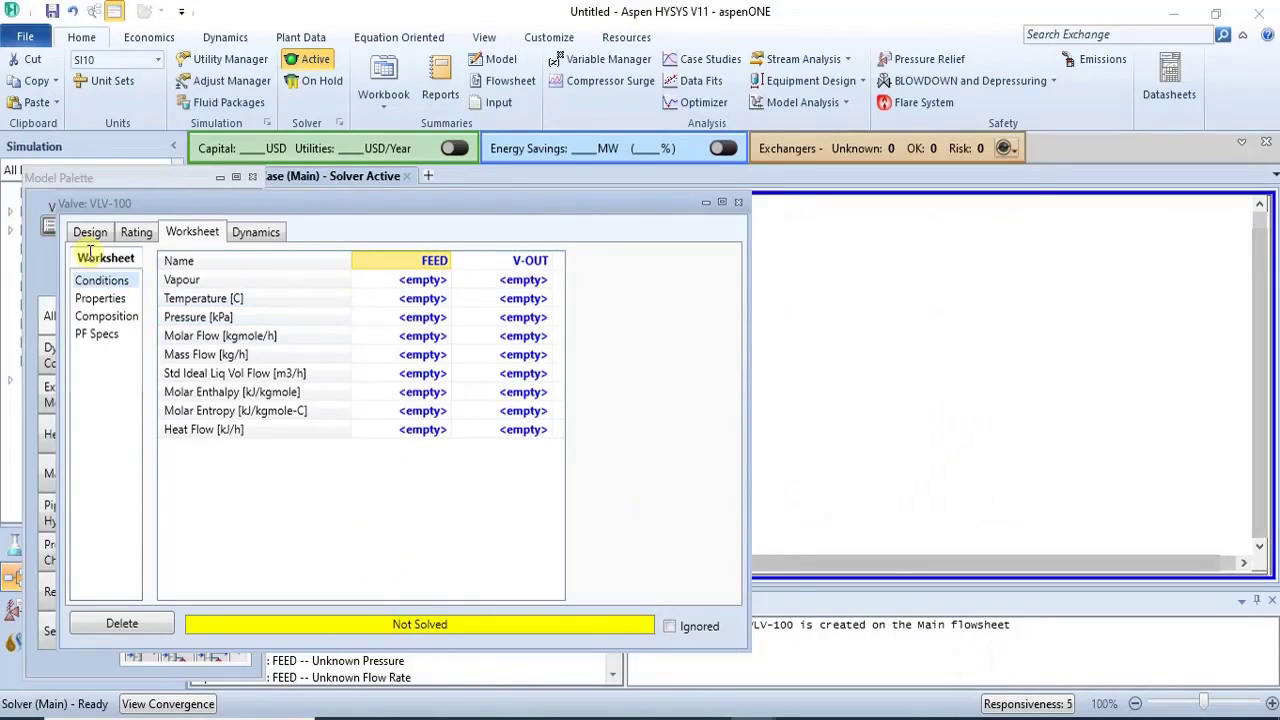
Step: Define the FEED stream's composition as pure water with an H2O mole fraction of 1
{"action": "left_click", "coordinate": [96, 334]}
{"action": "left_click", "coordinate": [104, 316]}
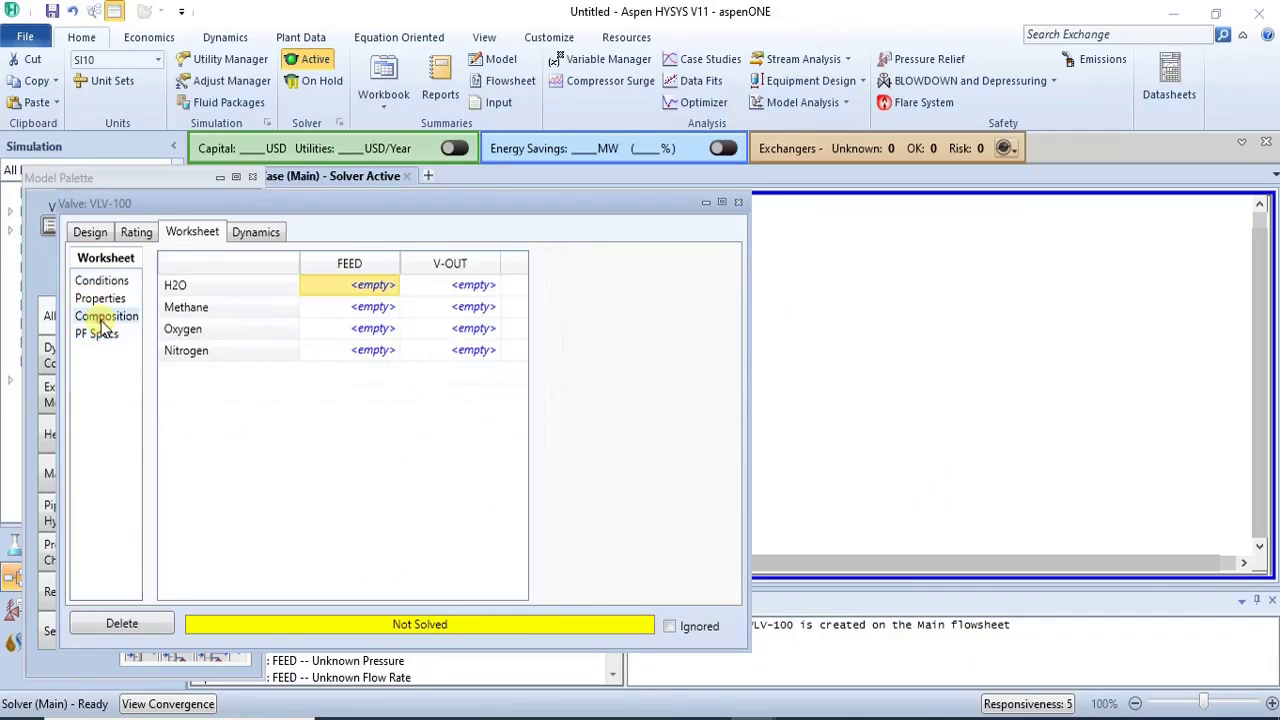
{"action": "left_click", "coordinate": [378, 285]}
{"action": "key", "text": "Return"}
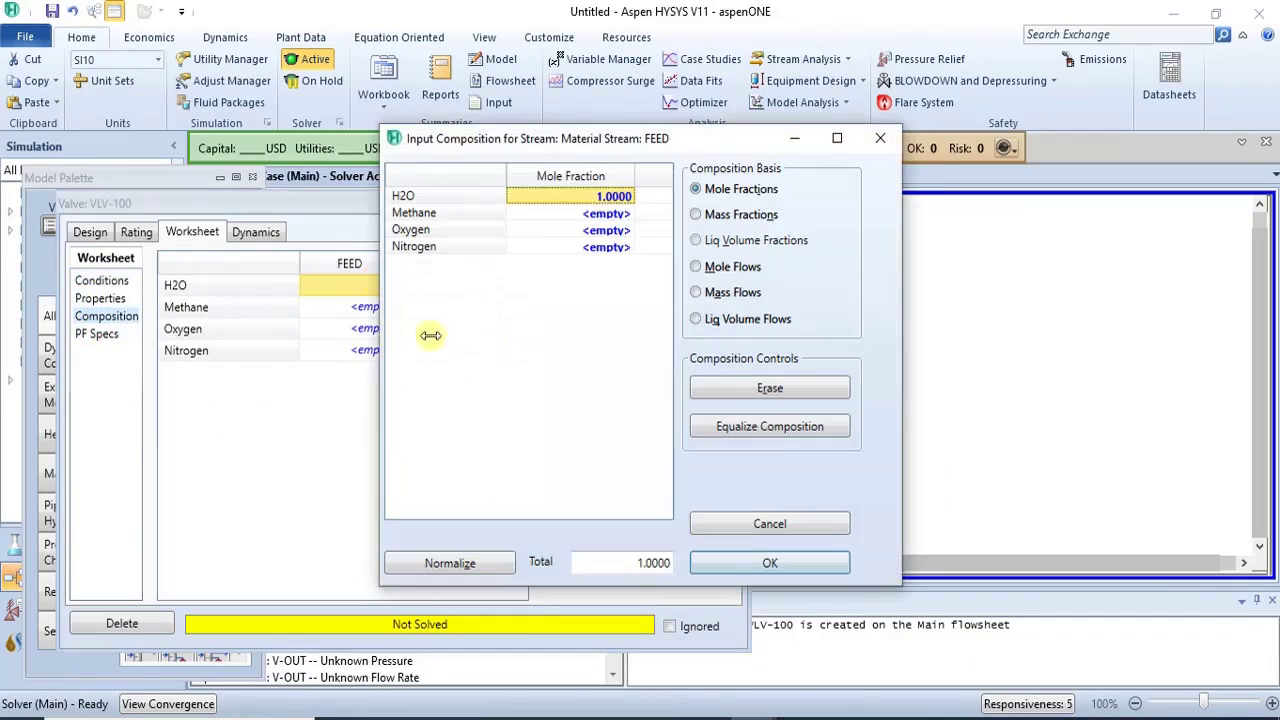
{"action": "left_click", "coordinate": [735, 563]}
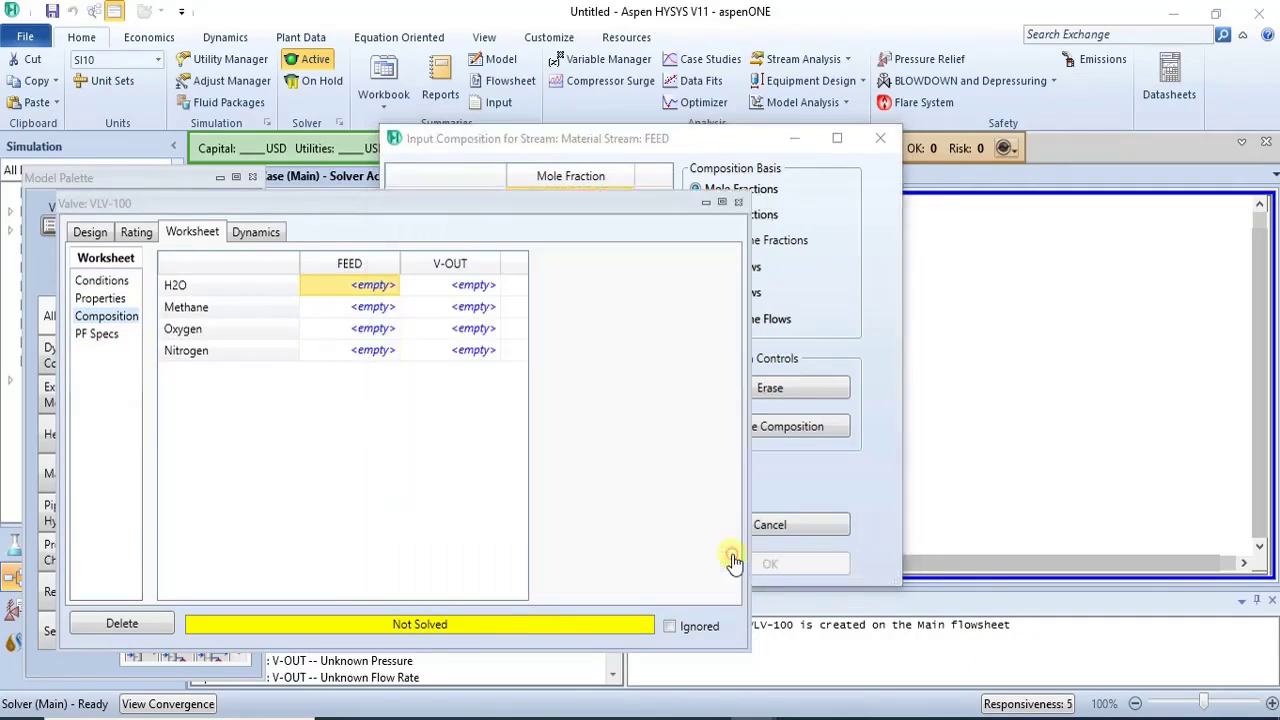
Step: Set the FEED stream's temperature to 25 °C in the valve's stream conditions
{"action": "left_click", "coordinate": [113, 282]}
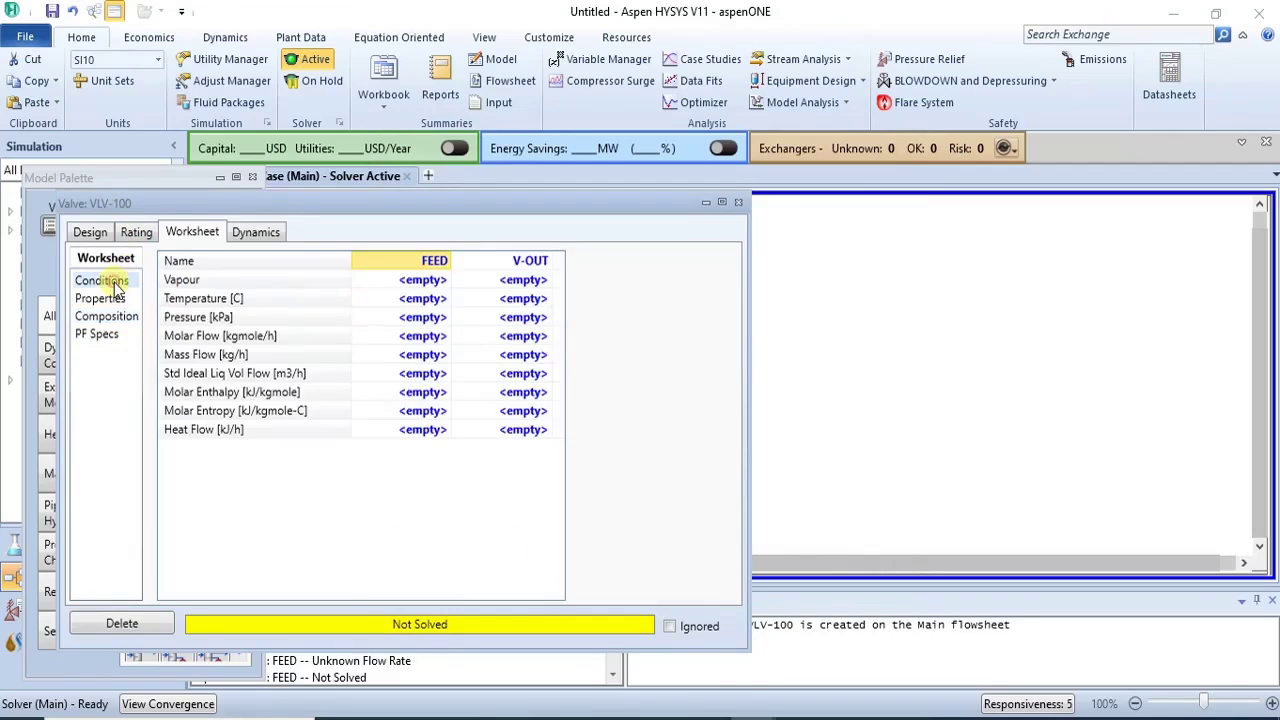
{"action": "left_click", "coordinate": [443, 303]}
{"action": "type", "text": "25"}
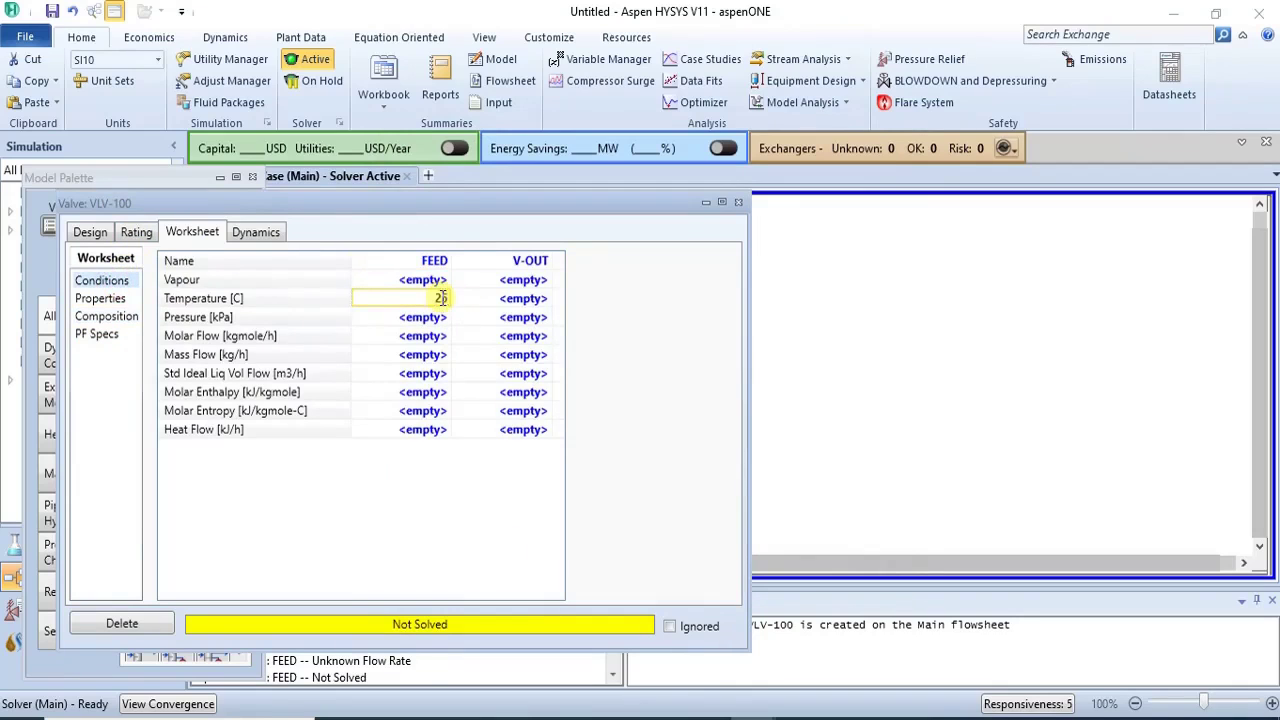
{"action": "key", "text": "Return"}
Step: Set the FEED stream's pressure to 1 atm, dismissing any pressure warning
{"action": "left_click", "coordinate": [443, 317]}
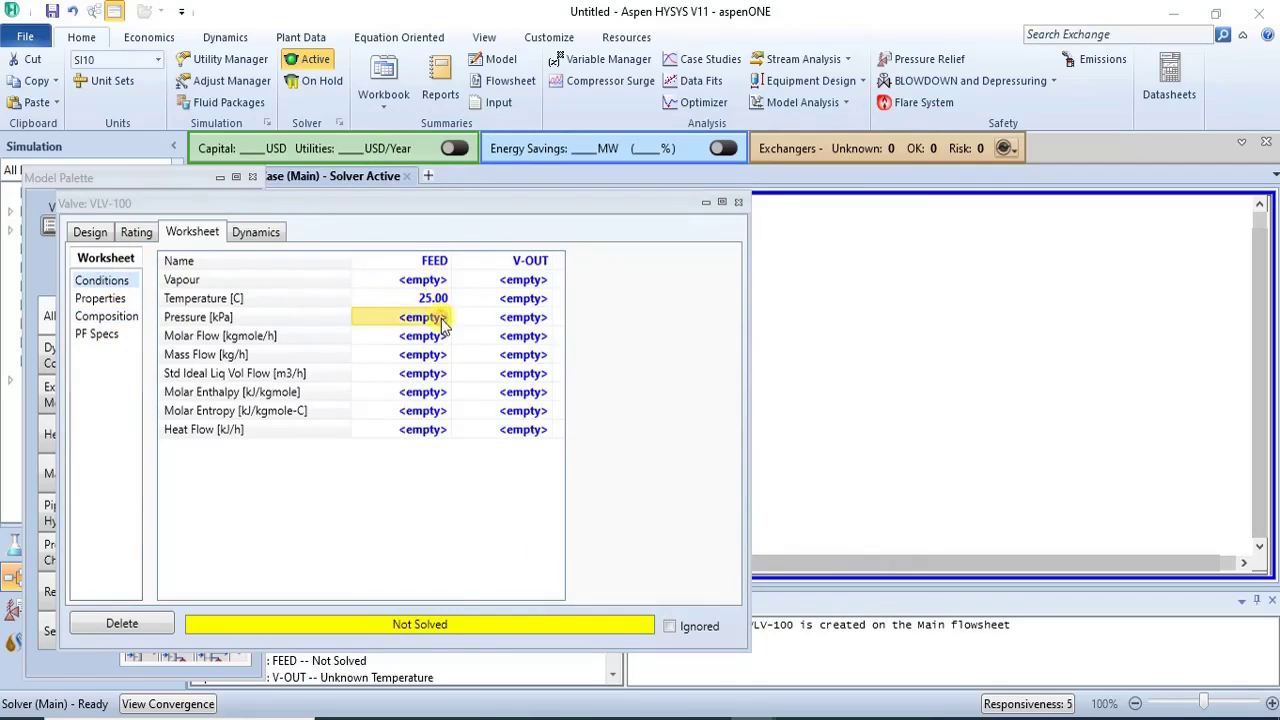
{"action": "type", "text": "100"}
{"action": "key", "text": "Return"}
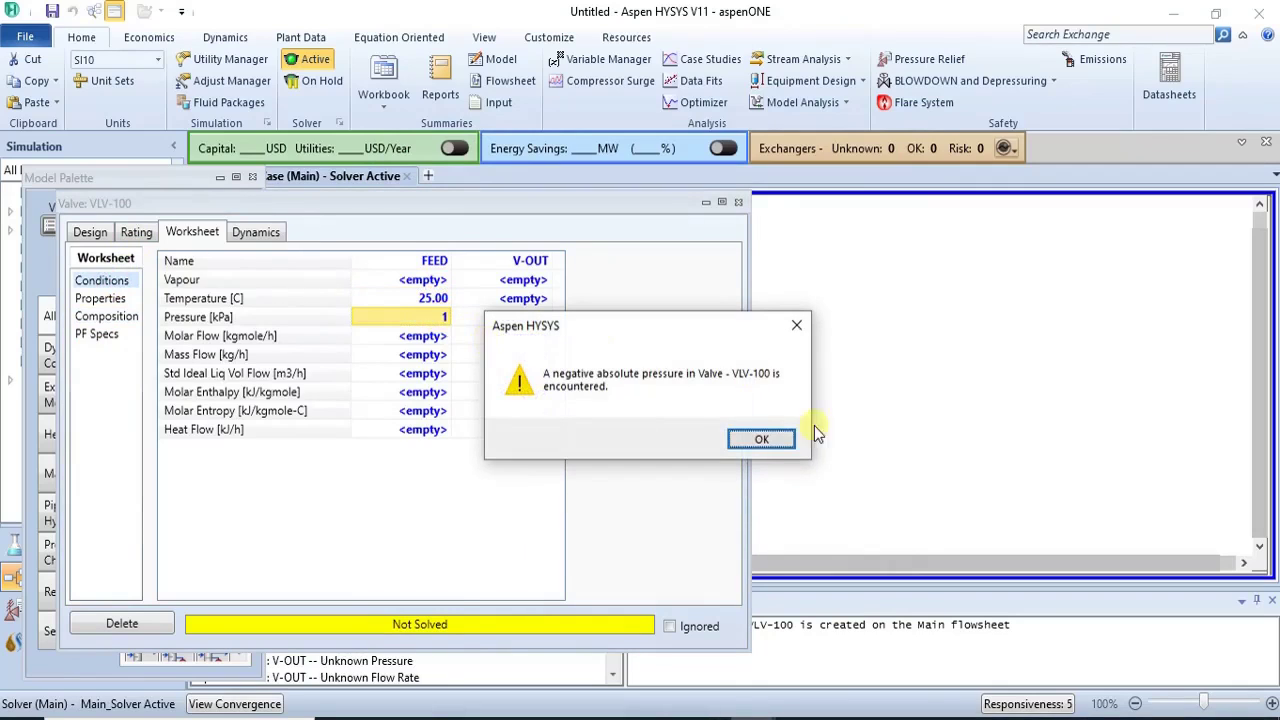
{"action": "left_click", "coordinate": [766, 436]}
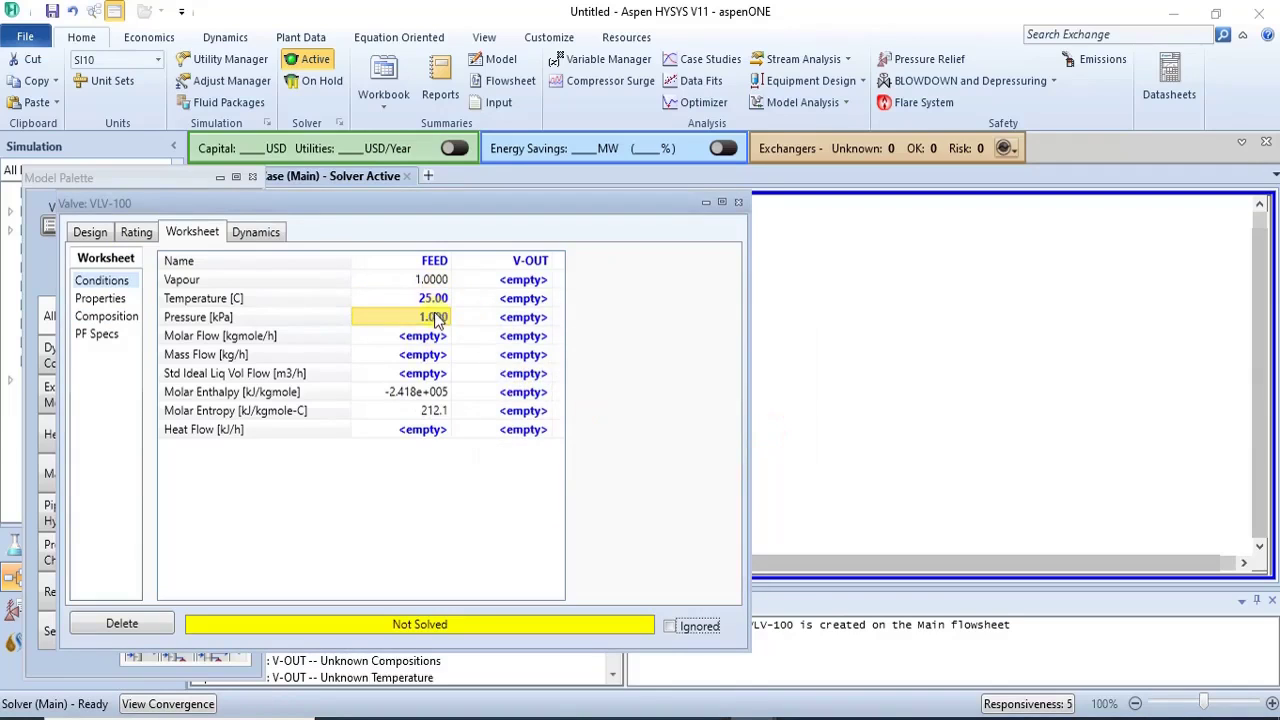
{"action": "type", "text": "1"}
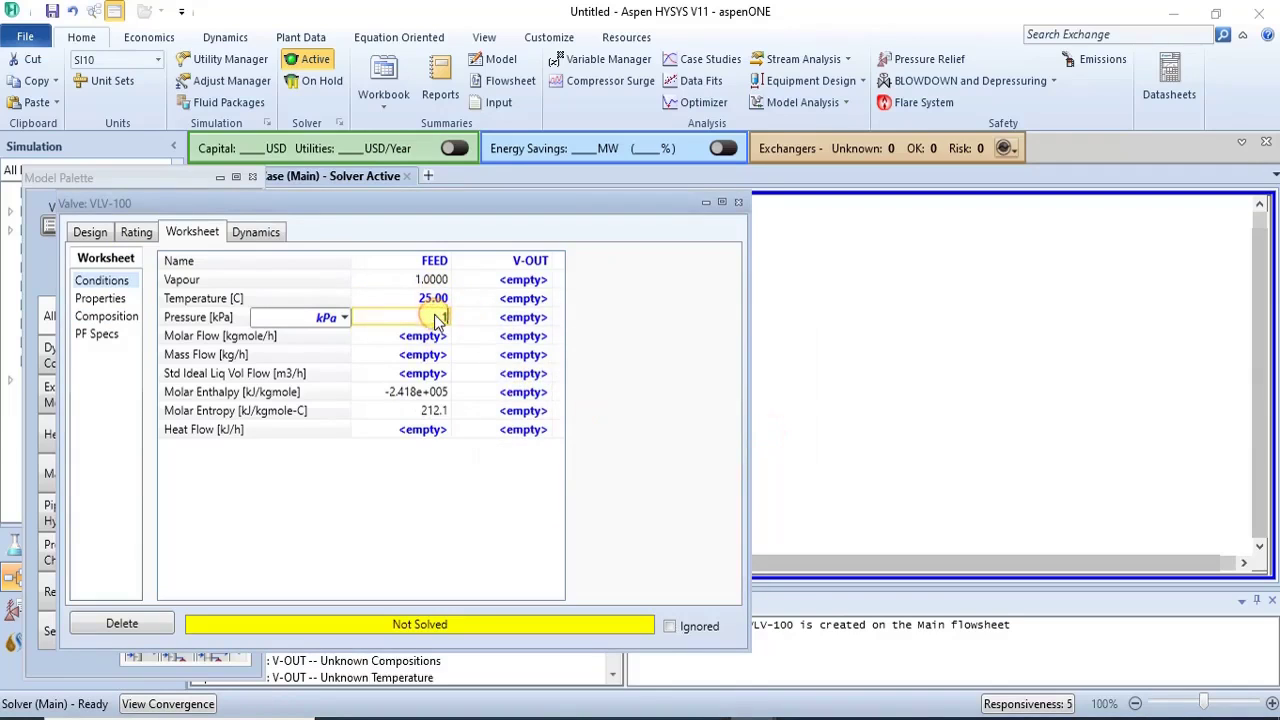
{"action": "left_click", "coordinate": [345, 317]}
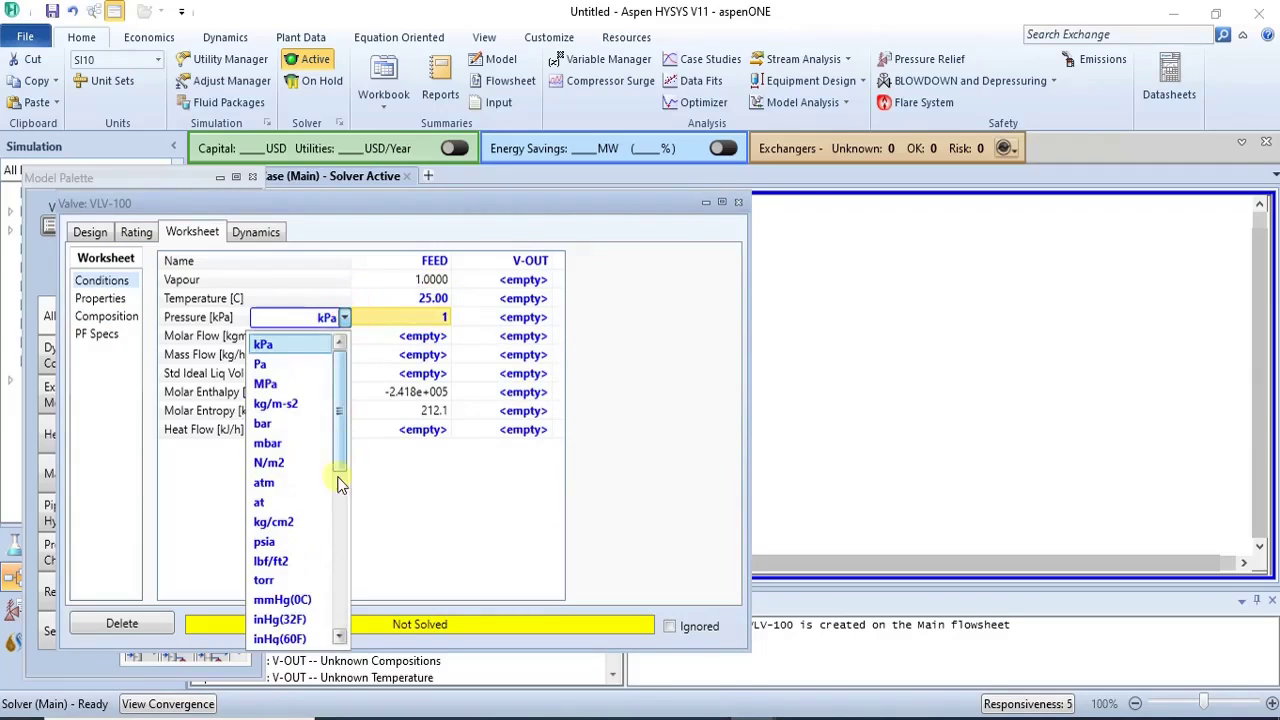
{"action": "left_click", "coordinate": [301, 484]}
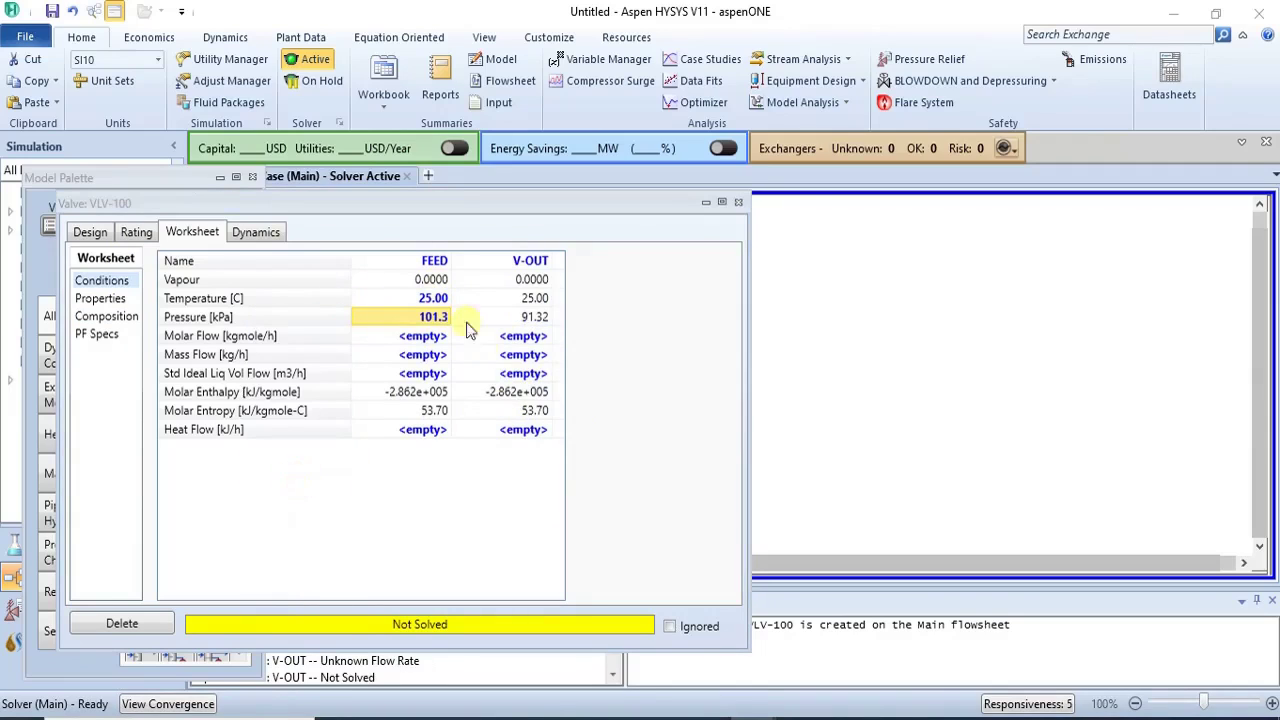
Step: Set the FEED stream's mass flow to 500 kg/h and close the valve's property window
{"action": "left_click", "coordinate": [428, 338]}
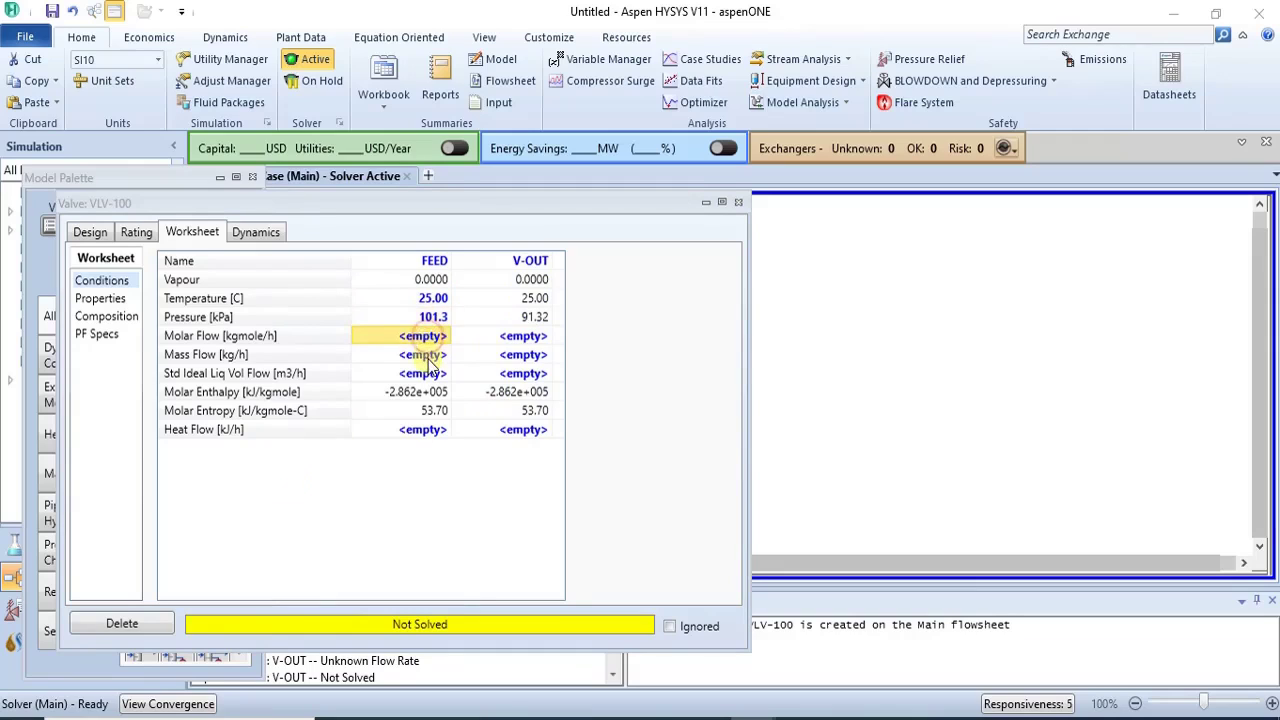
{"action": "left_click", "coordinate": [430, 357]}
{"action": "type", "text": "500"}
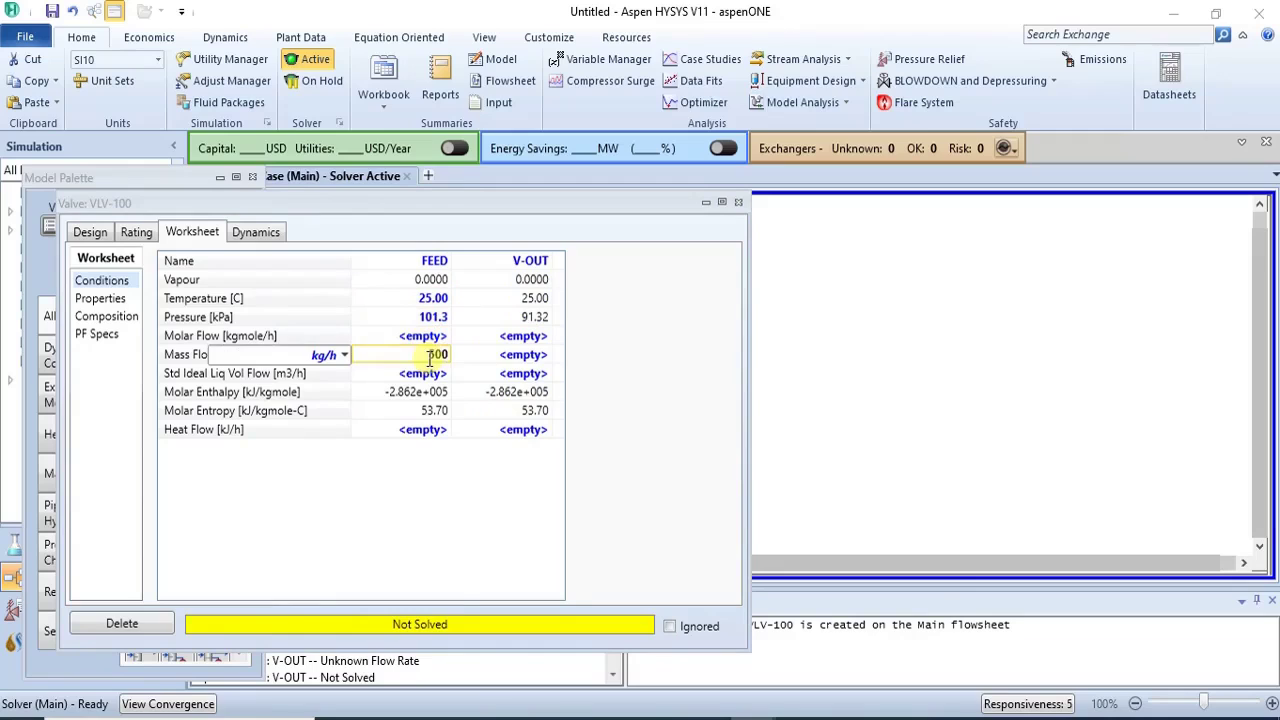
{"action": "key", "text": "Return"}
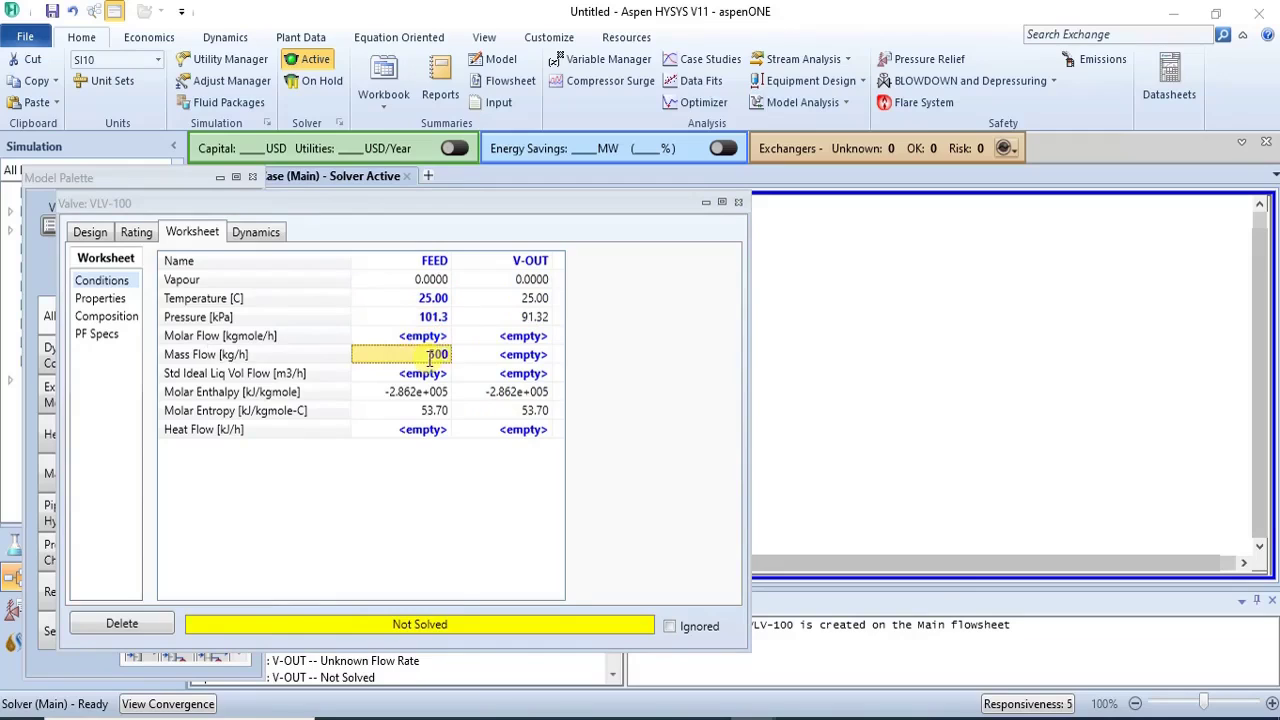
{"action": "left_click", "coordinate": [739, 202]}
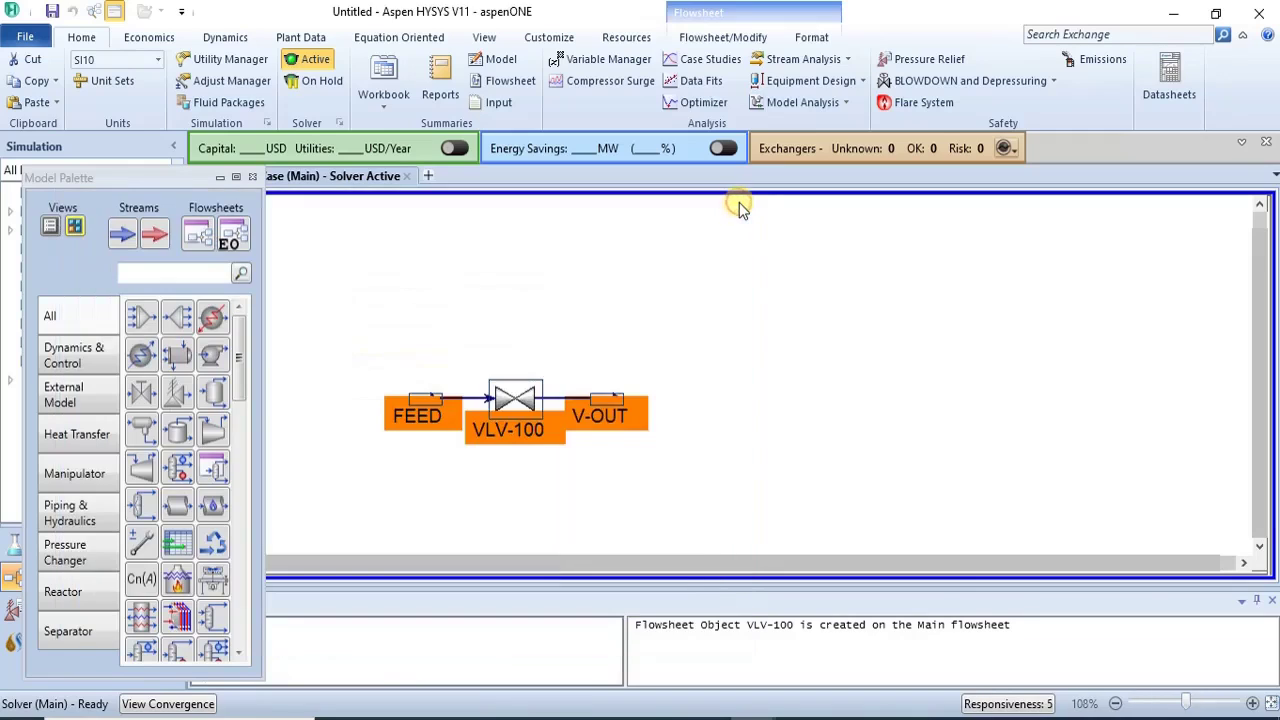
Step: Place a pump on the flowsheet just downstream of the V-OUT stream
{"action": "left_click", "coordinate": [614, 417]}
{"action": "left_click", "coordinate": [733, 418]}
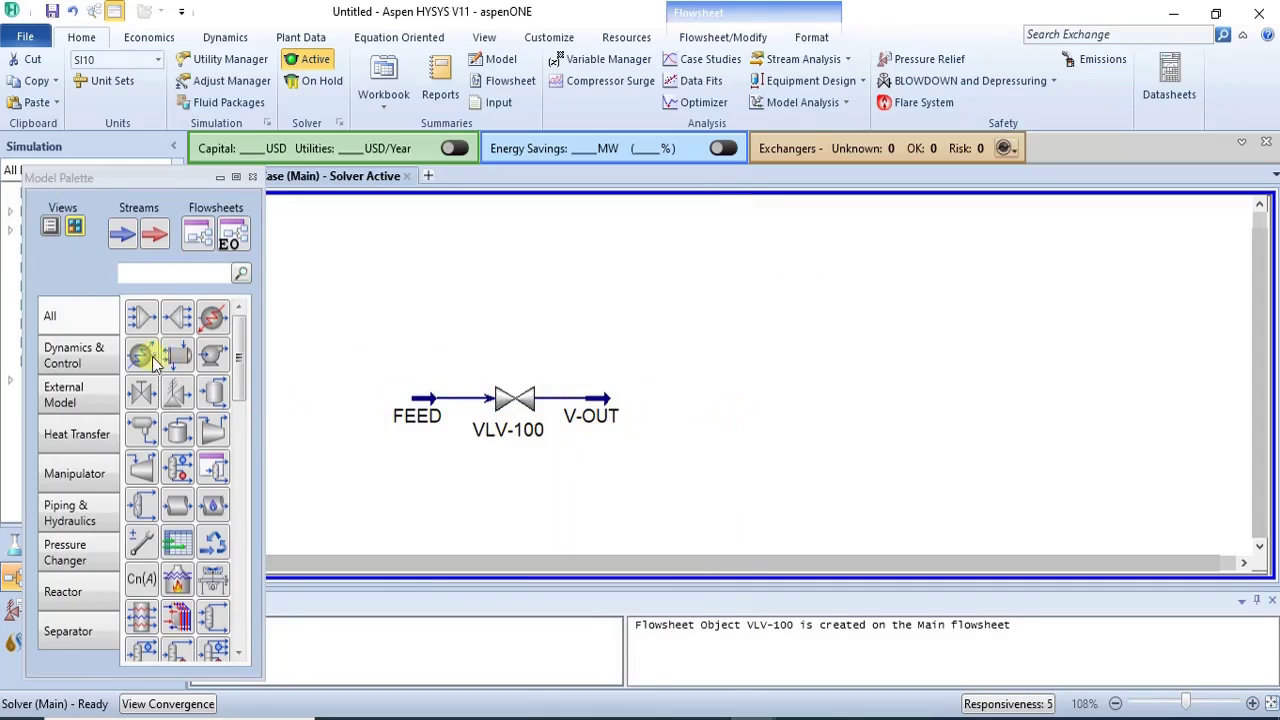
{"action": "left_click", "coordinate": [212, 355]}
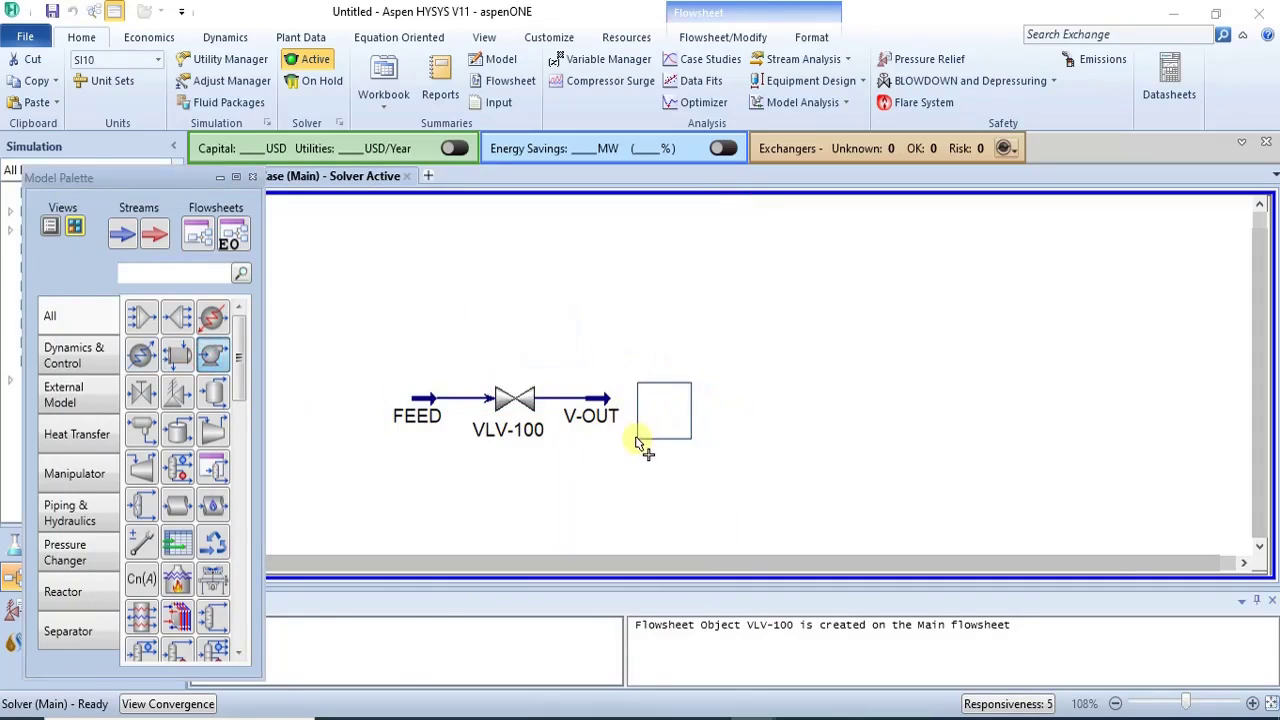
{"action": "left_click", "coordinate": [637, 439]}
Step: Change the pump's flowsheet icon to the fourth style, showing a pump and motor on a common base
{"action": "right_click", "coordinate": [668, 419]}
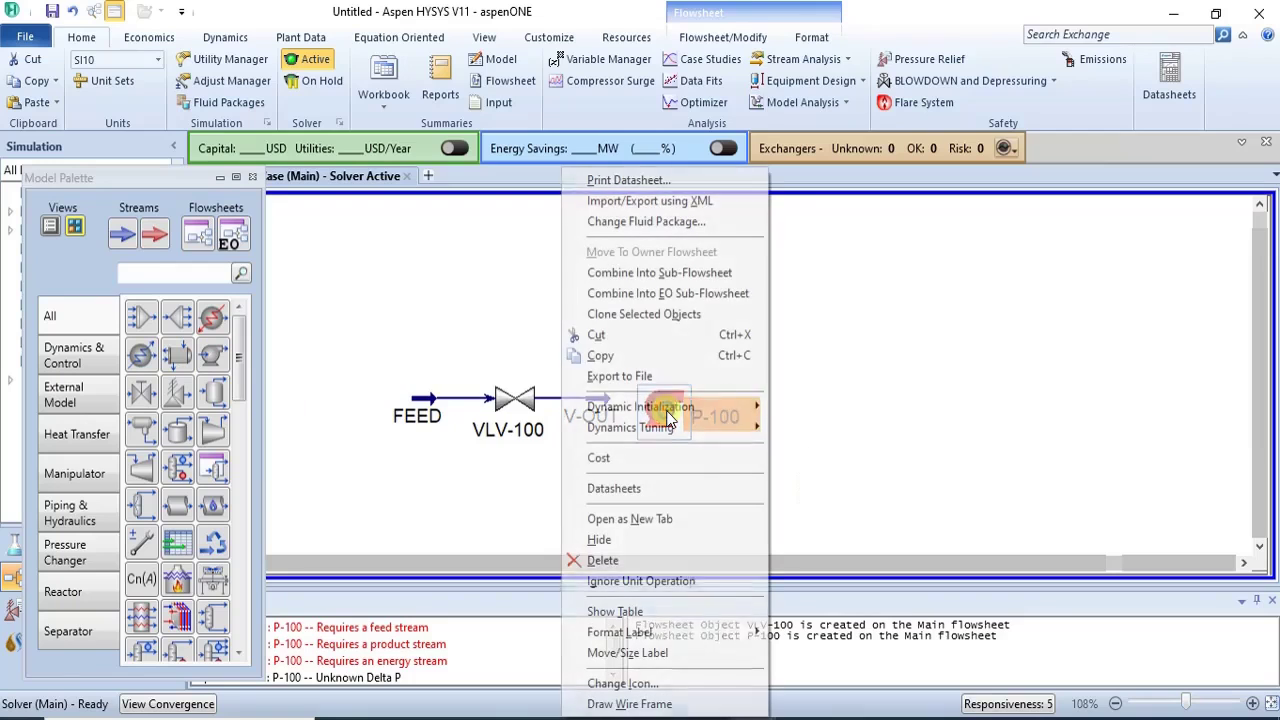
{"action": "left_click", "coordinate": [722, 683]}
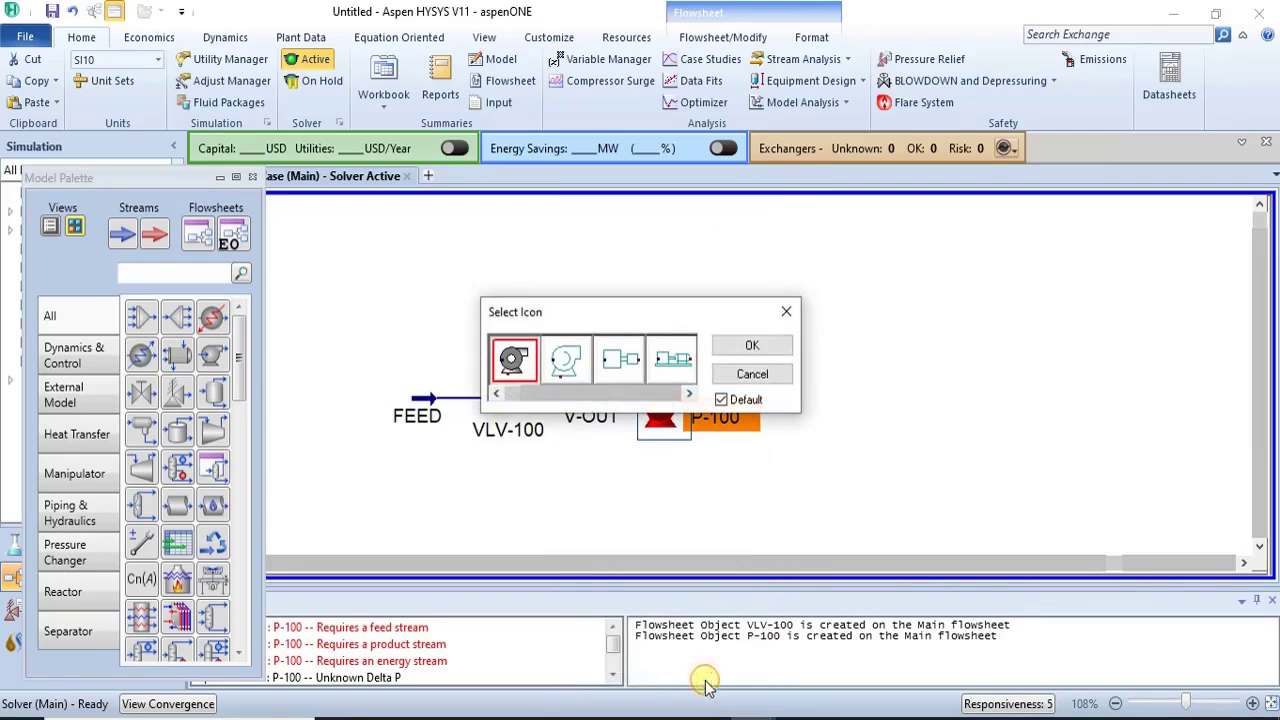
{"action": "left_click", "coordinate": [672, 358]}
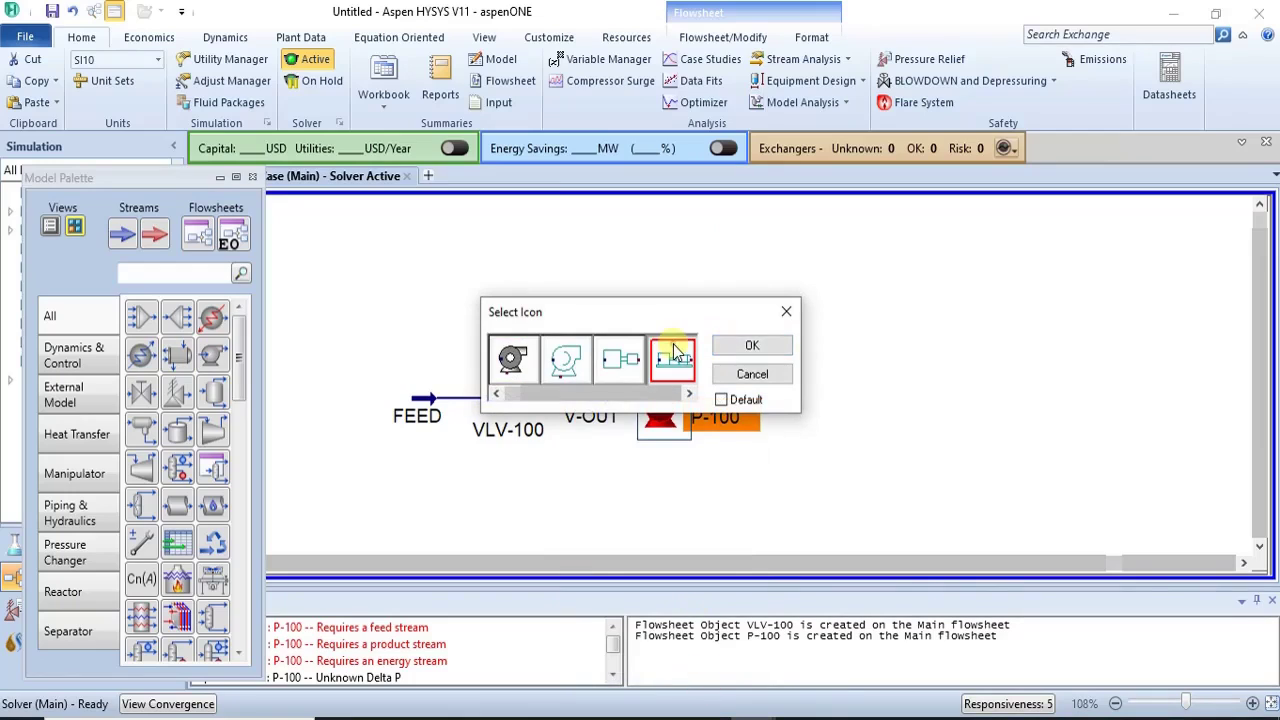
{"action": "left_click", "coordinate": [757, 345]}
Step: Connect the pump to inlet stream V-OUT, new outlet stream P-FEED and new energy stream Q1
{"action": "left_click", "coordinate": [756, 420]}
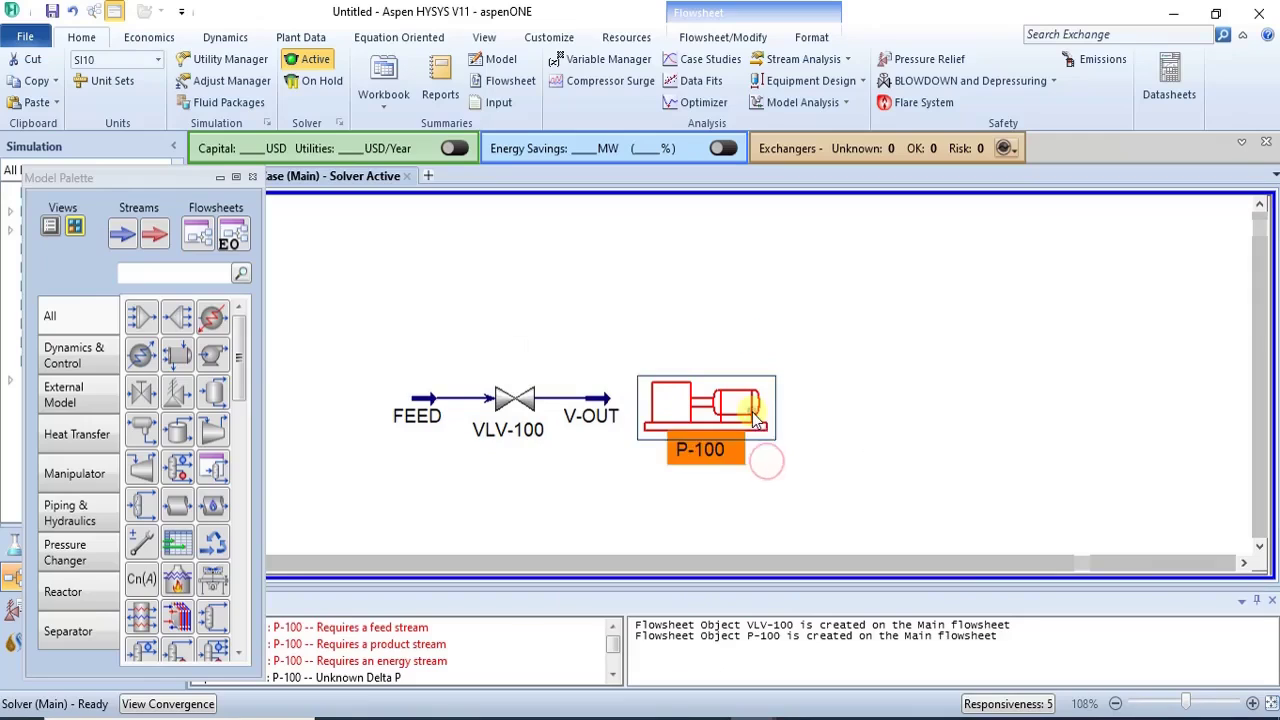
{"action": "double_click", "coordinate": [756, 420]}
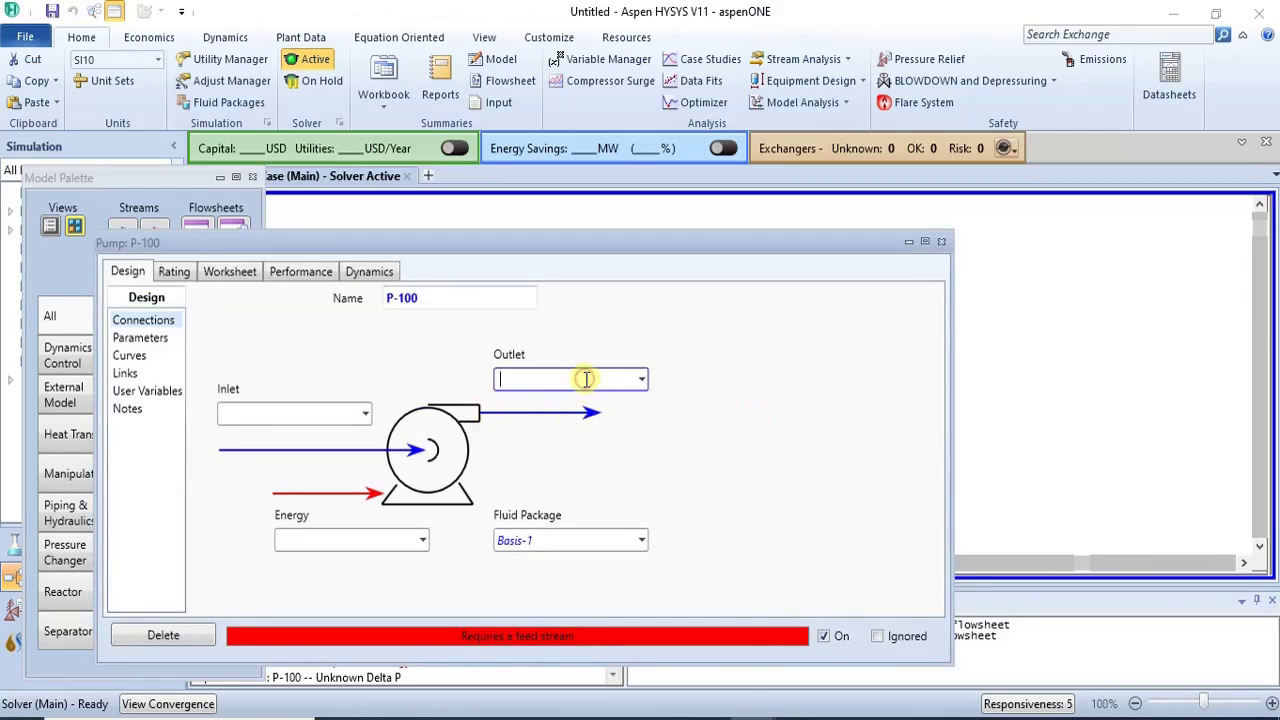
{"action": "type", "text": "P-FEED"}
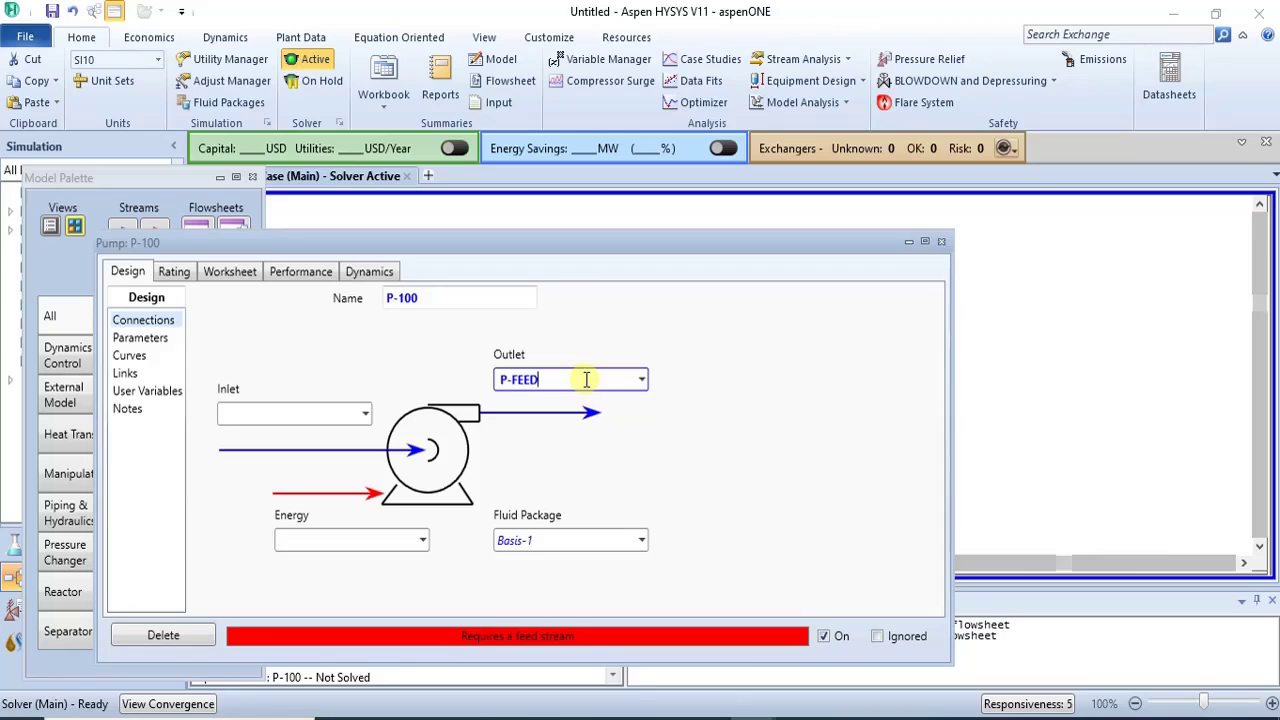
{"action": "left_click", "coordinate": [373, 552]}
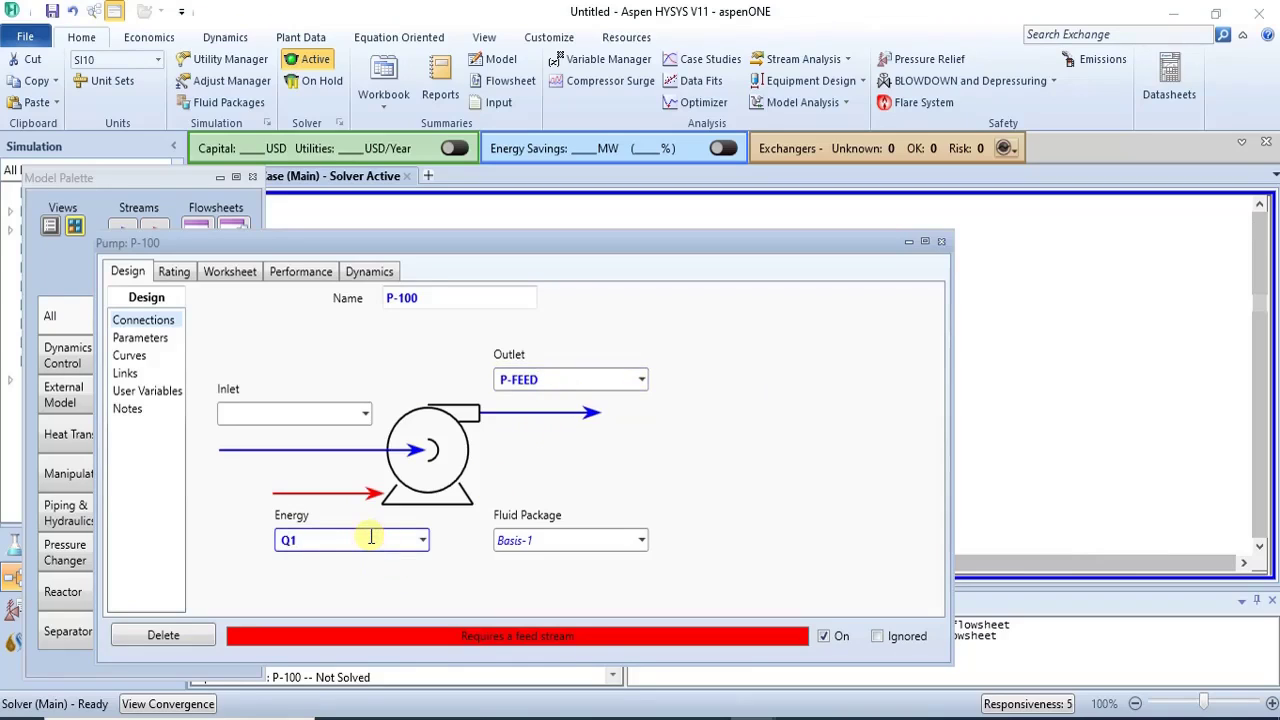
{"action": "left_click", "coordinate": [365, 412]}
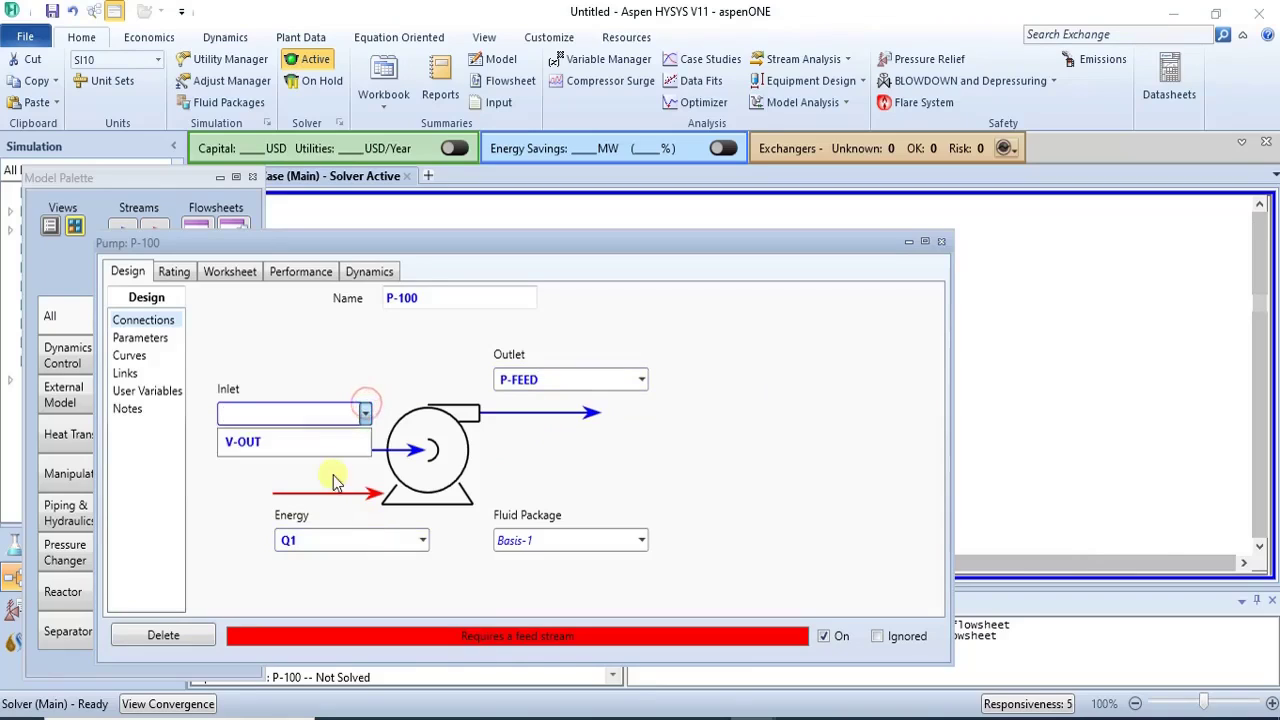
{"action": "left_click", "coordinate": [337, 443]}
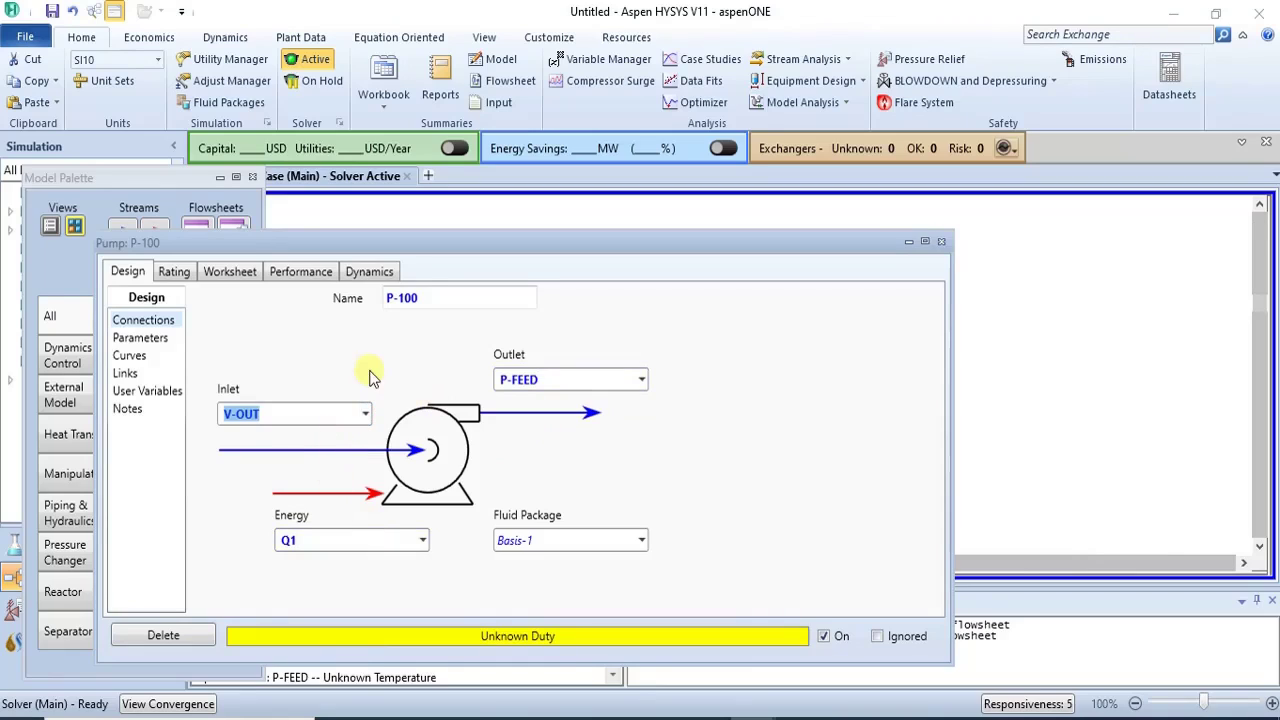
Step: Look up the pump outlet pressure in PSV.pdf and set the P-FEED stream's pressure to 7.3 bar_g, closing the pump's window
{"action": "left_click", "coordinate": [231, 272]}
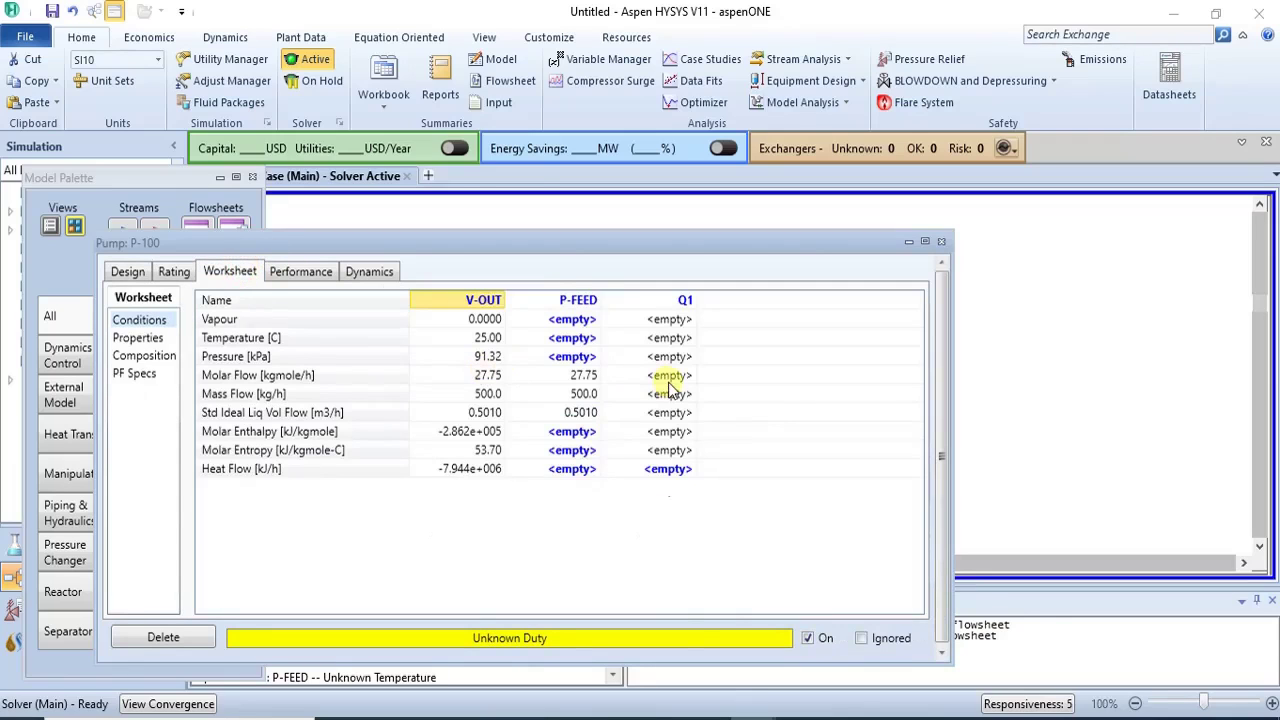
{"action": "mouse_move", "coordinate": [614, 716]}
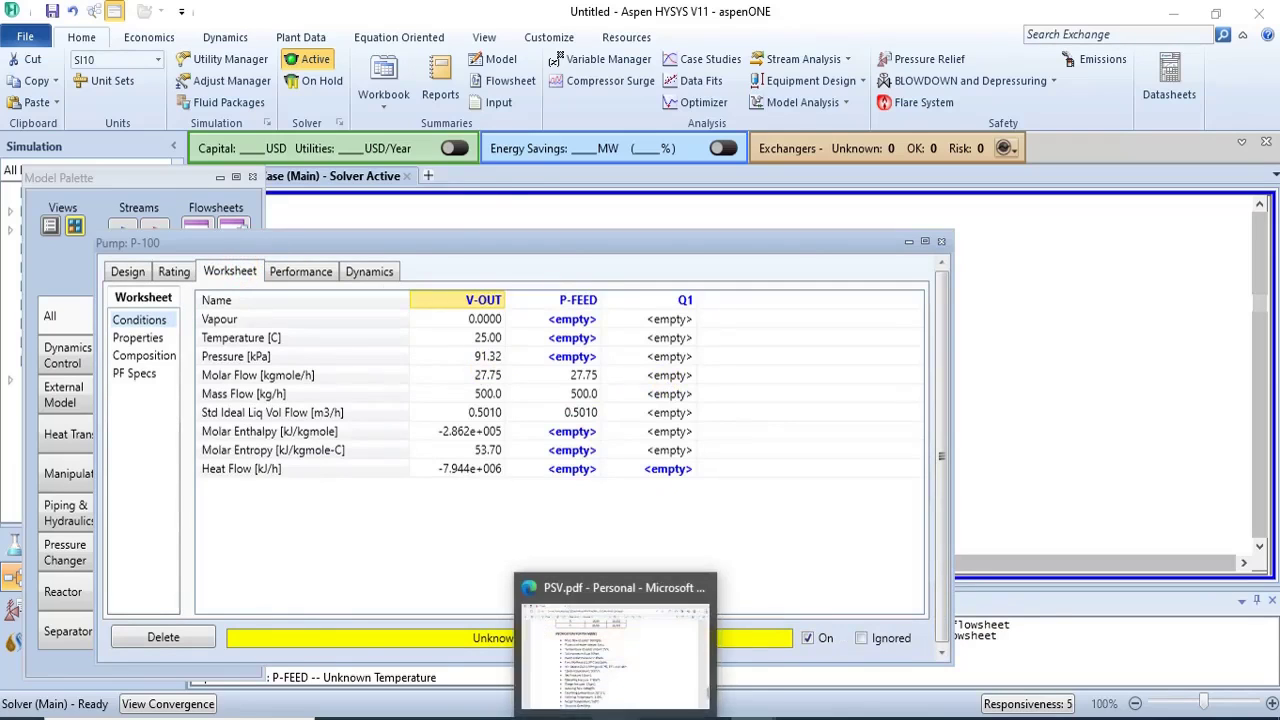
{"action": "left_click", "coordinate": [617, 645]}
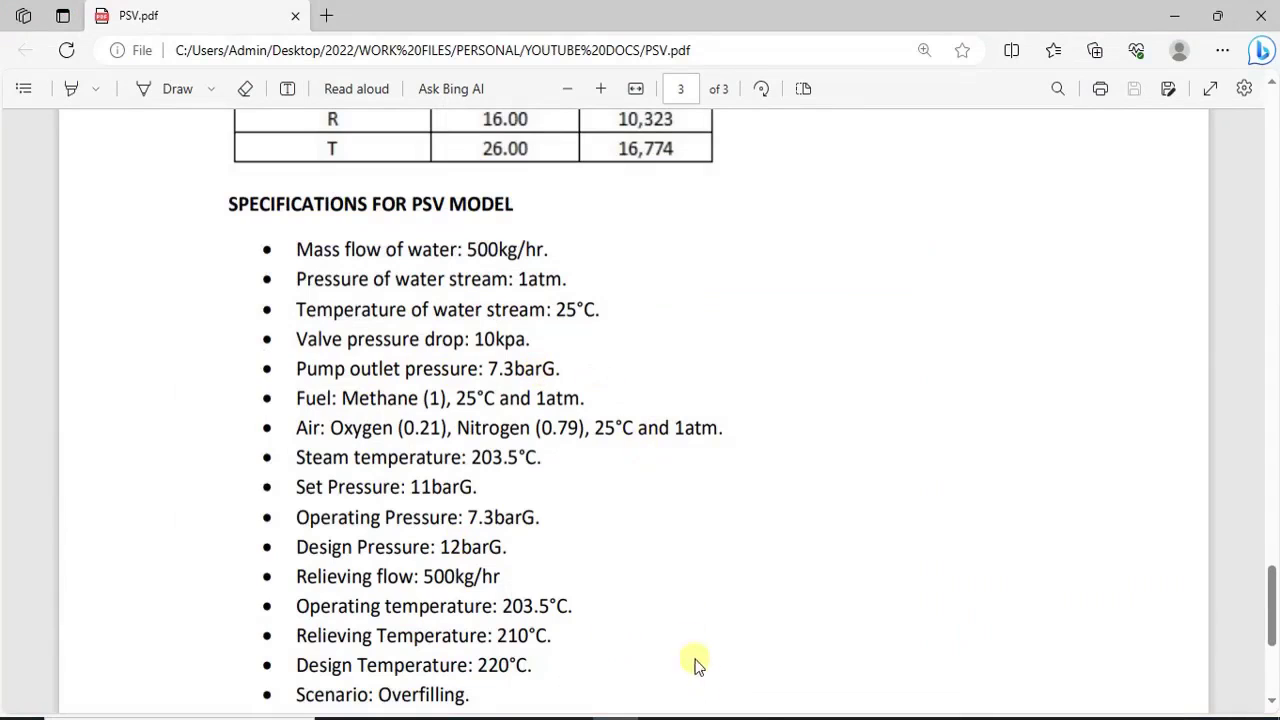
{"action": "mouse_move", "coordinate": [752, 714]}
{"action": "left_click", "coordinate": [943, 657]}
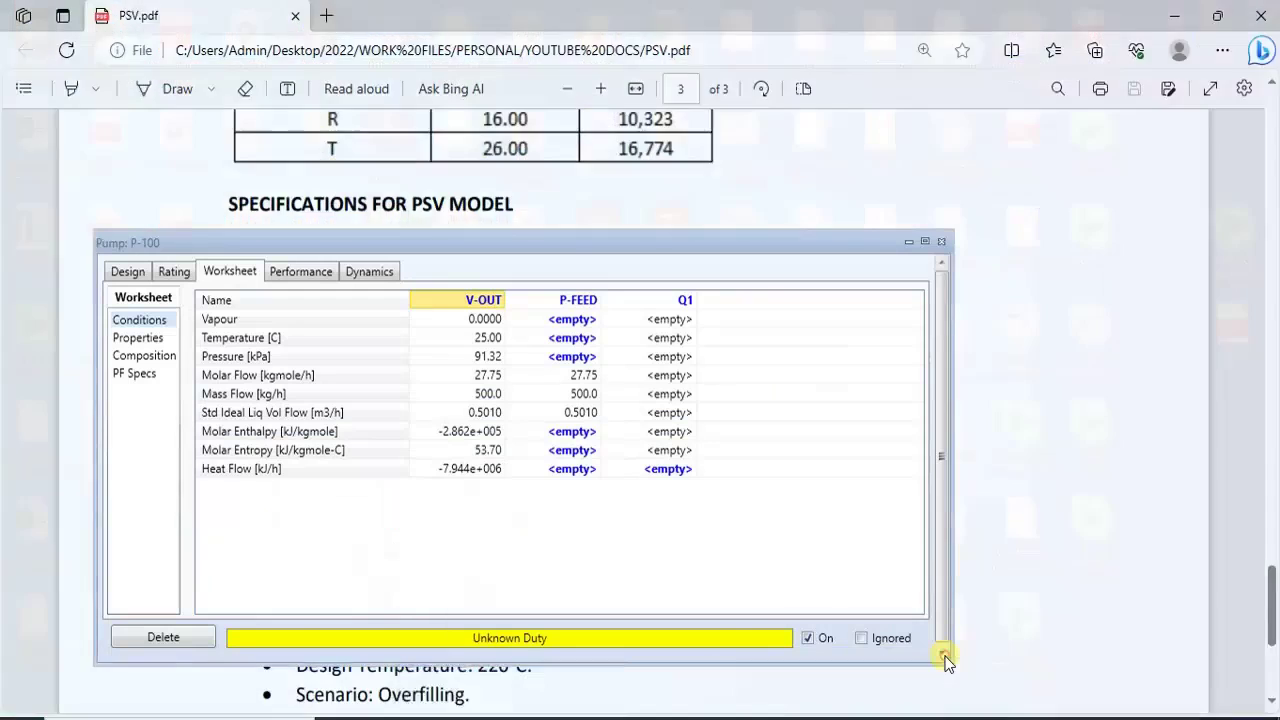
{"action": "left_click", "coordinate": [590, 358]}
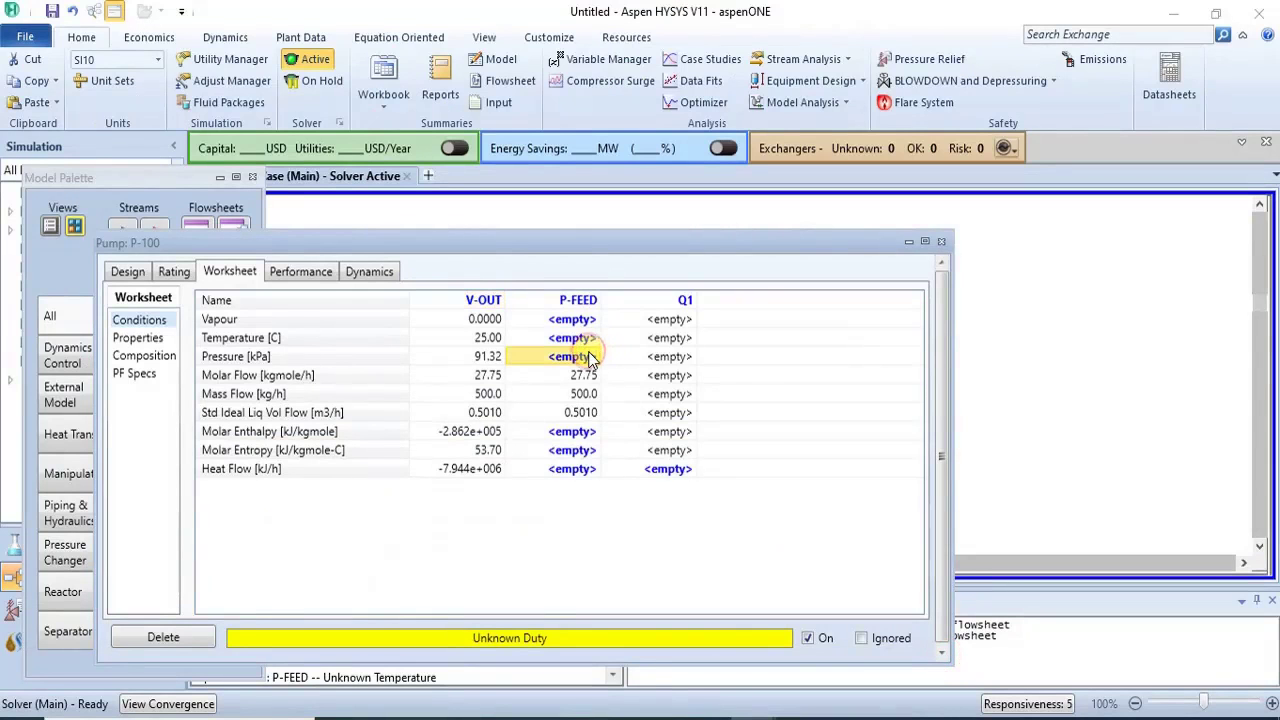
{"action": "left_click", "coordinate": [590, 358]}
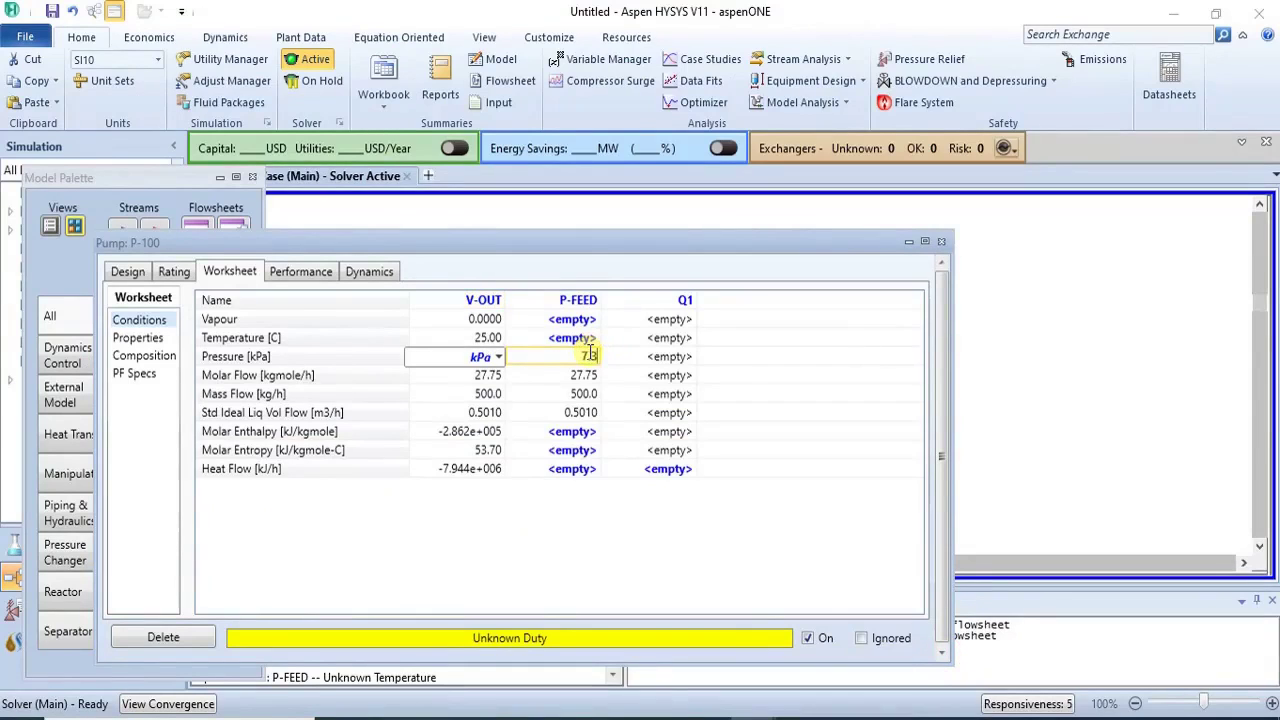
{"action": "left_click", "coordinate": [498, 357]}
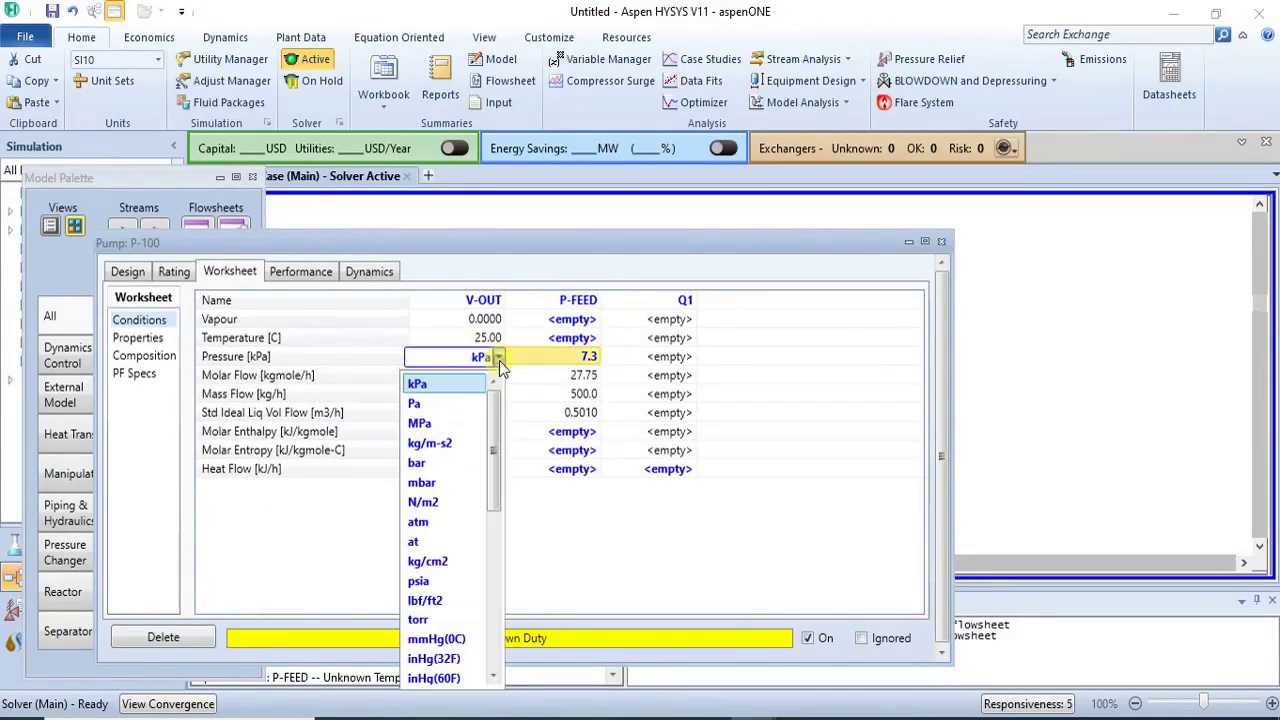
{"action": "left_click", "coordinate": [496, 568]}
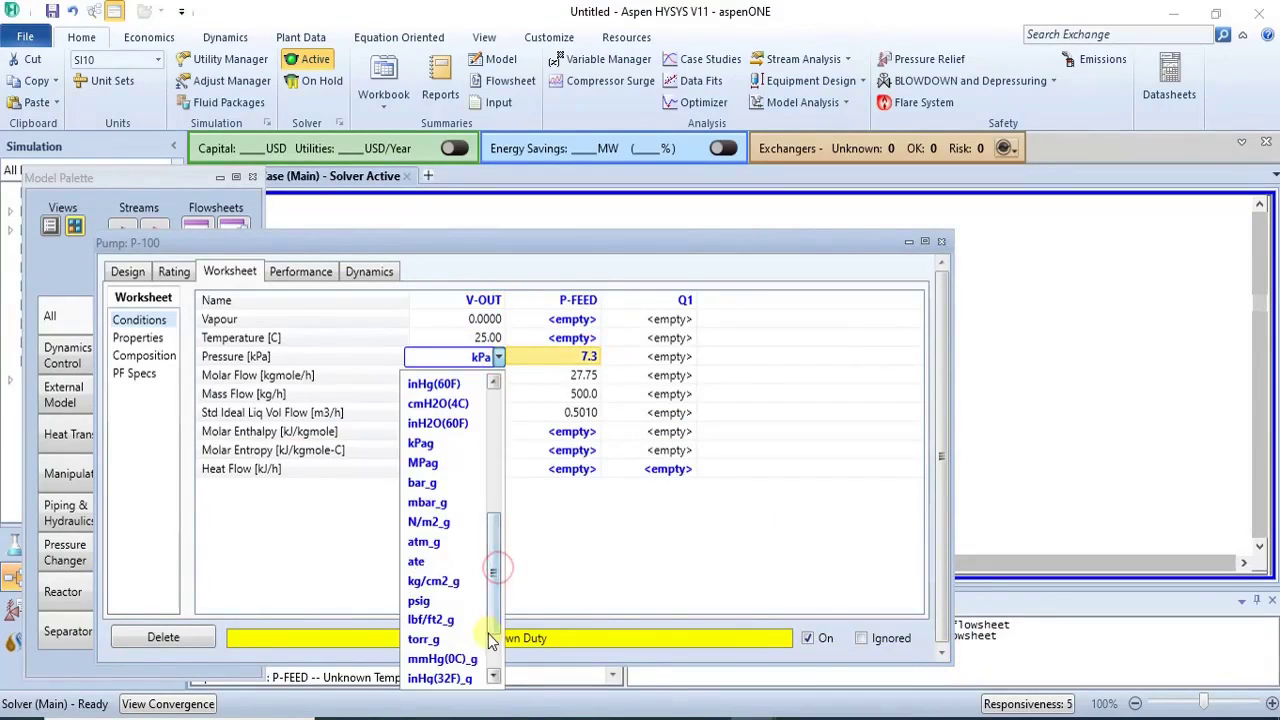
{"action": "left_click", "coordinate": [457, 485]}
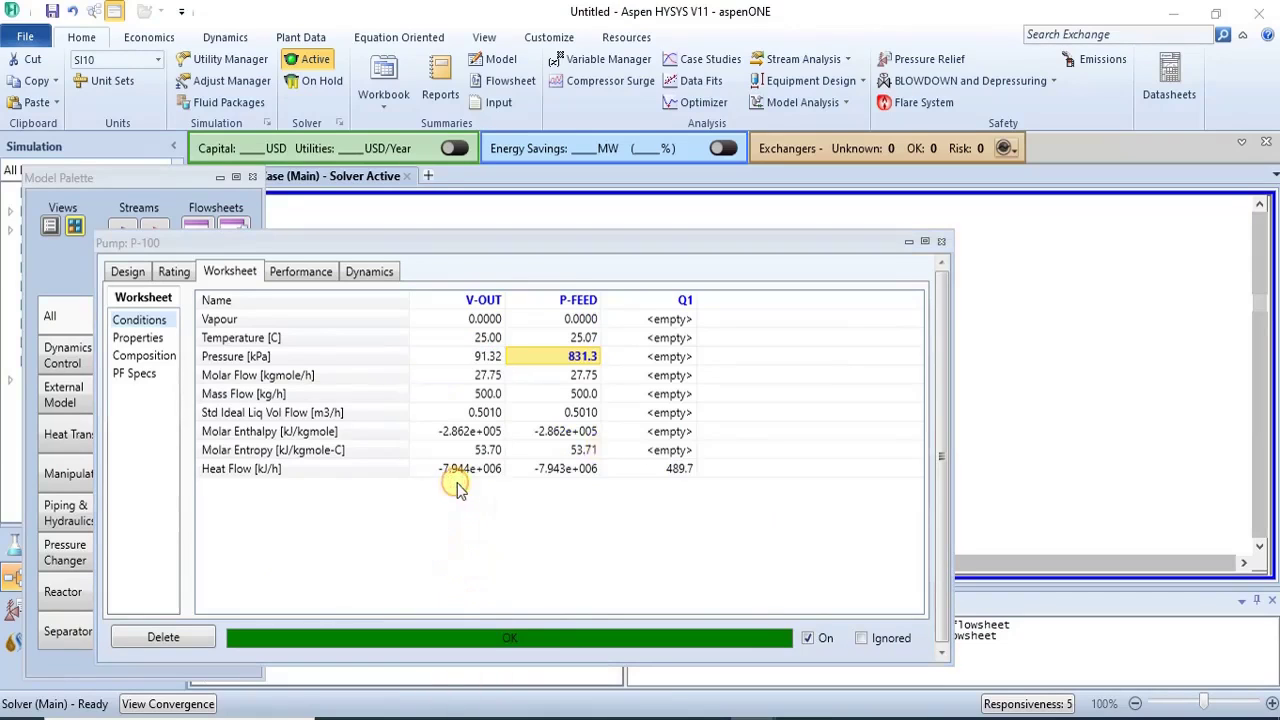
{"action": "left_click", "coordinate": [943, 243]}
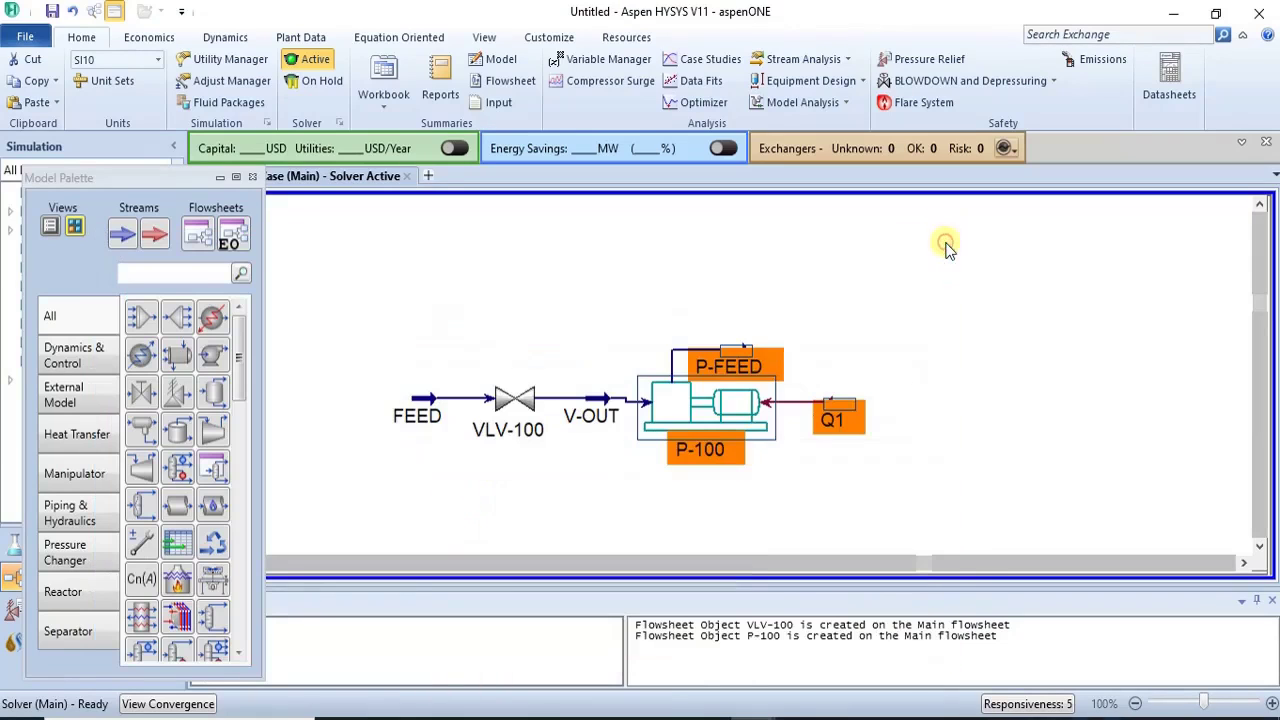
Step: Nudge the pump up slightly on the flowsheet so that its inlet line from V-OUT runs straight
{"action": "left_click", "coordinate": [838, 303]}
{"action": "left_click", "coordinate": [727, 424]}
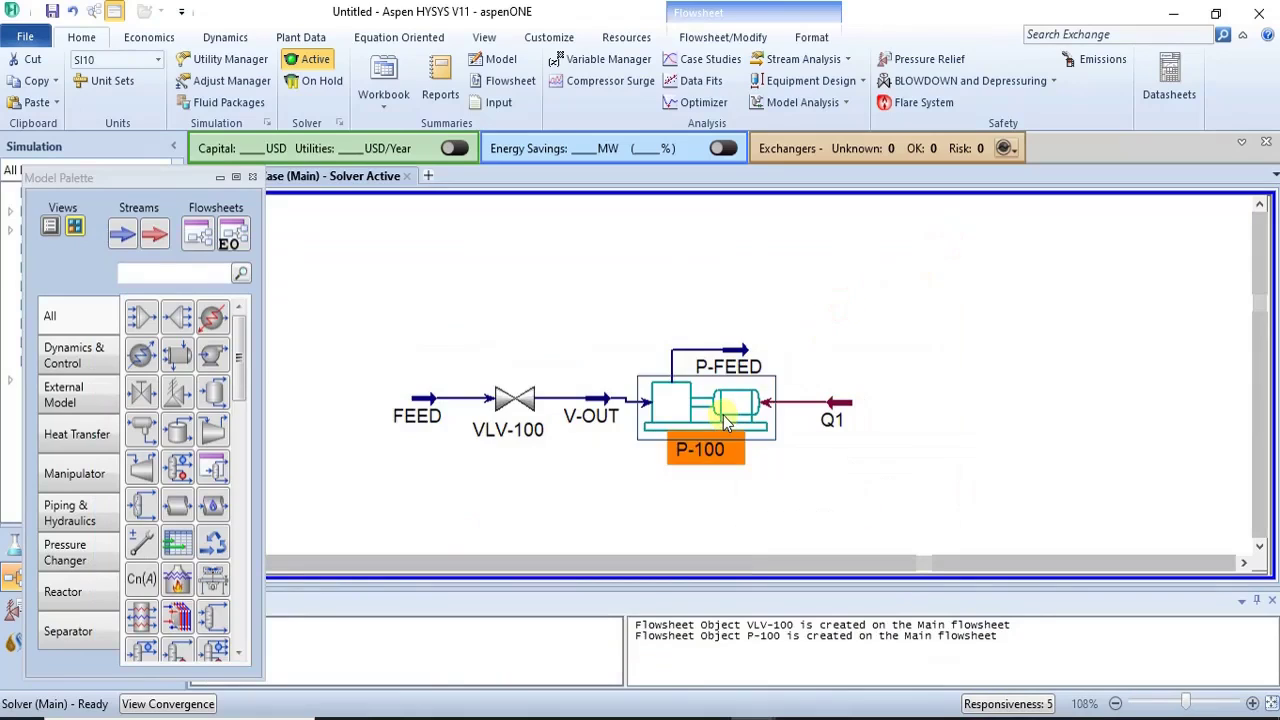
{"action": "left_click", "coordinate": [793, 477]}
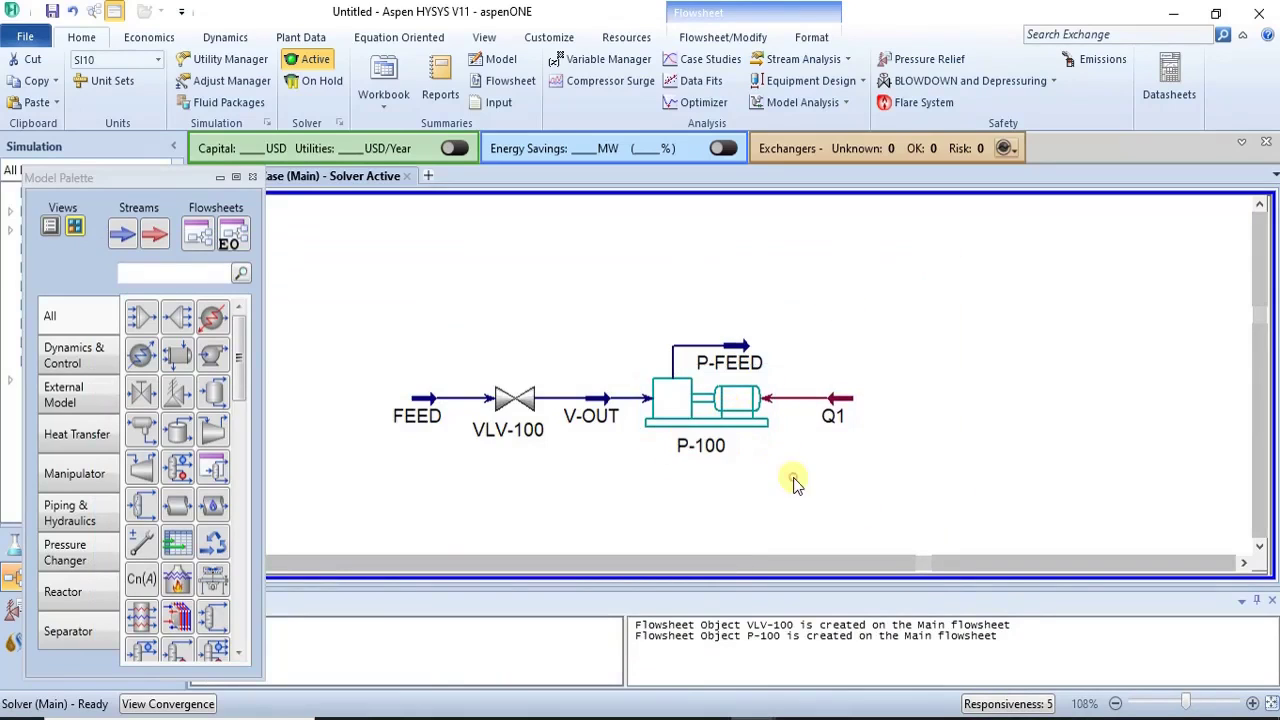
Step: Move the P-FEED stream higher and further right above the pump, and shift the Q1 stream closer to the motor
{"action": "left_click_drag", "start_coordinate": [737, 347], "coordinate": [738, 335]}
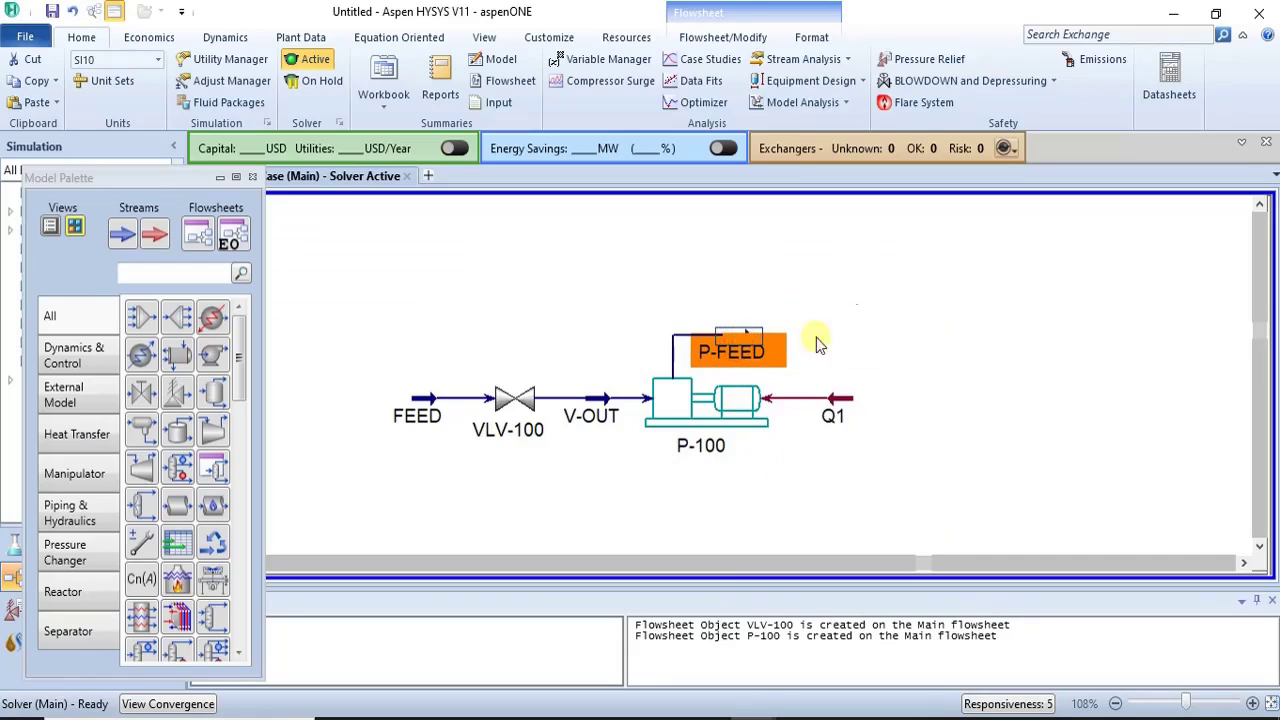
{"action": "left_click", "coordinate": [851, 289]}
{"action": "left_click_drag", "start_coordinate": [832, 400], "coordinate": [805, 403]}
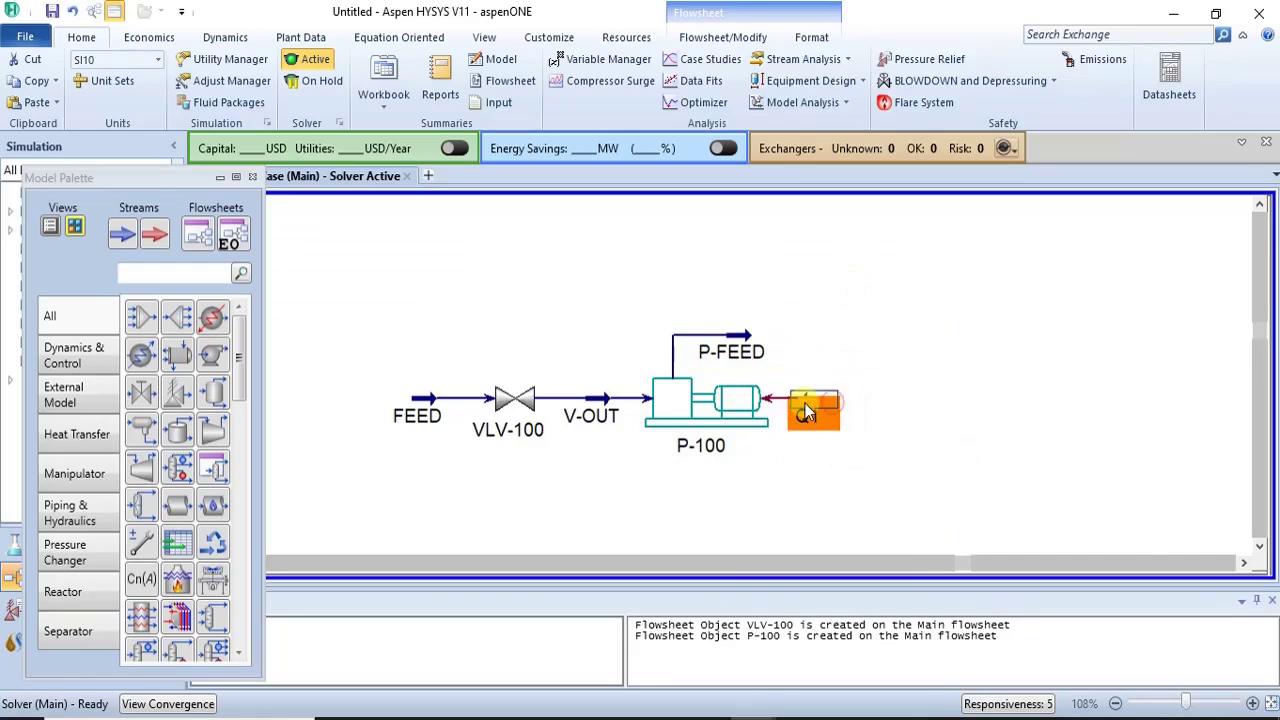
{"action": "left_click", "coordinate": [1115, 704]}
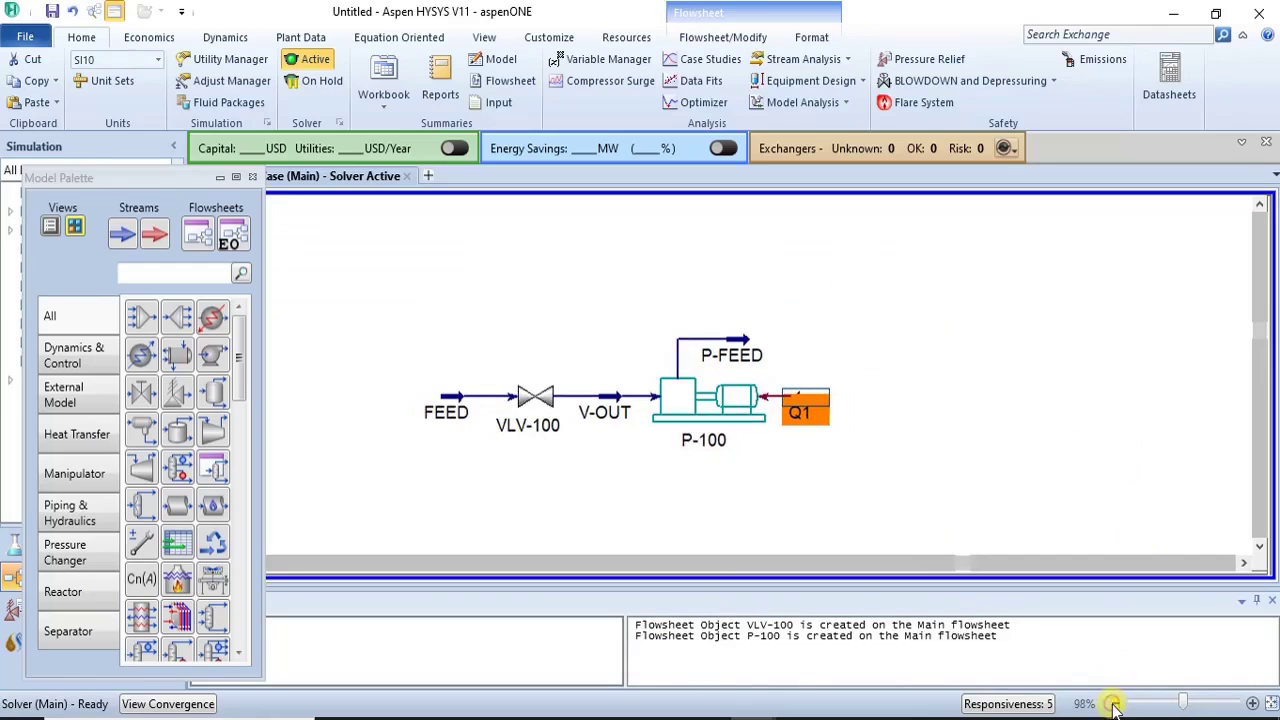
{"action": "left_click_drag", "start_coordinate": [737, 340], "coordinate": [772, 325]}
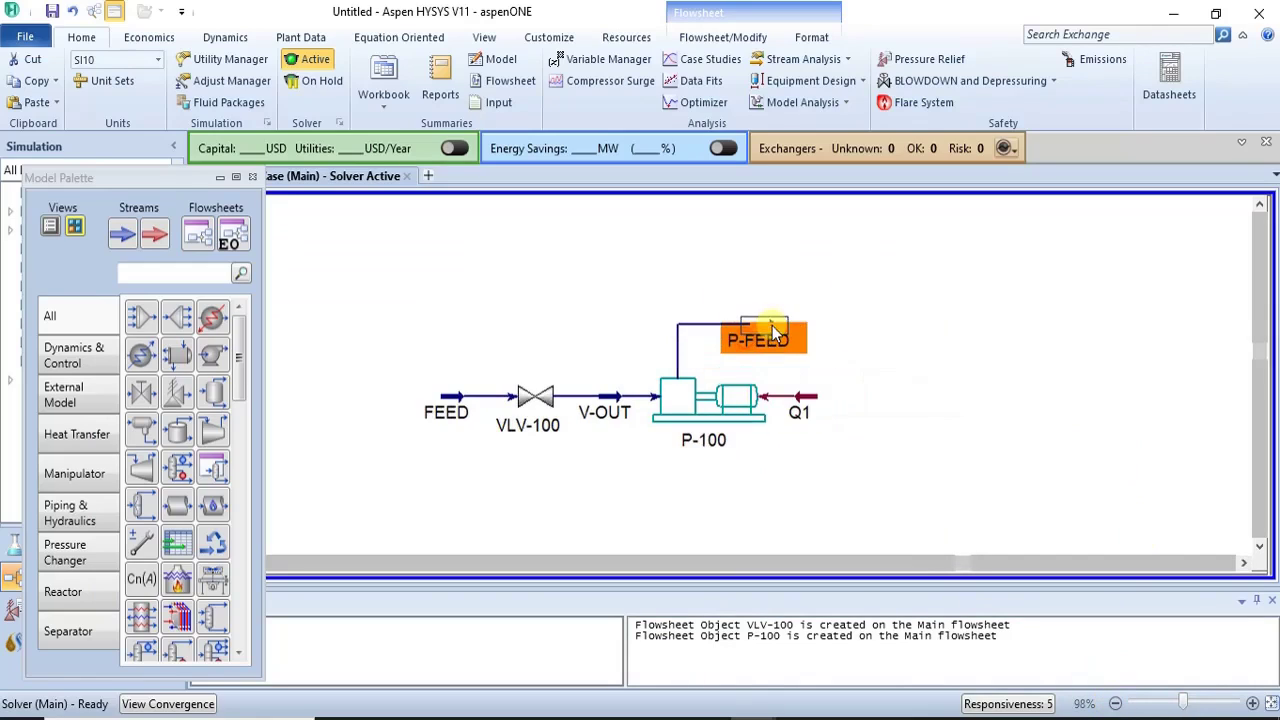
{"action": "left_click", "coordinate": [885, 362]}
Step: Place a fired heater on the flowsheet to the right of the pump and its Q1 stream
{"action": "mouse_move", "coordinate": [762, 350]}
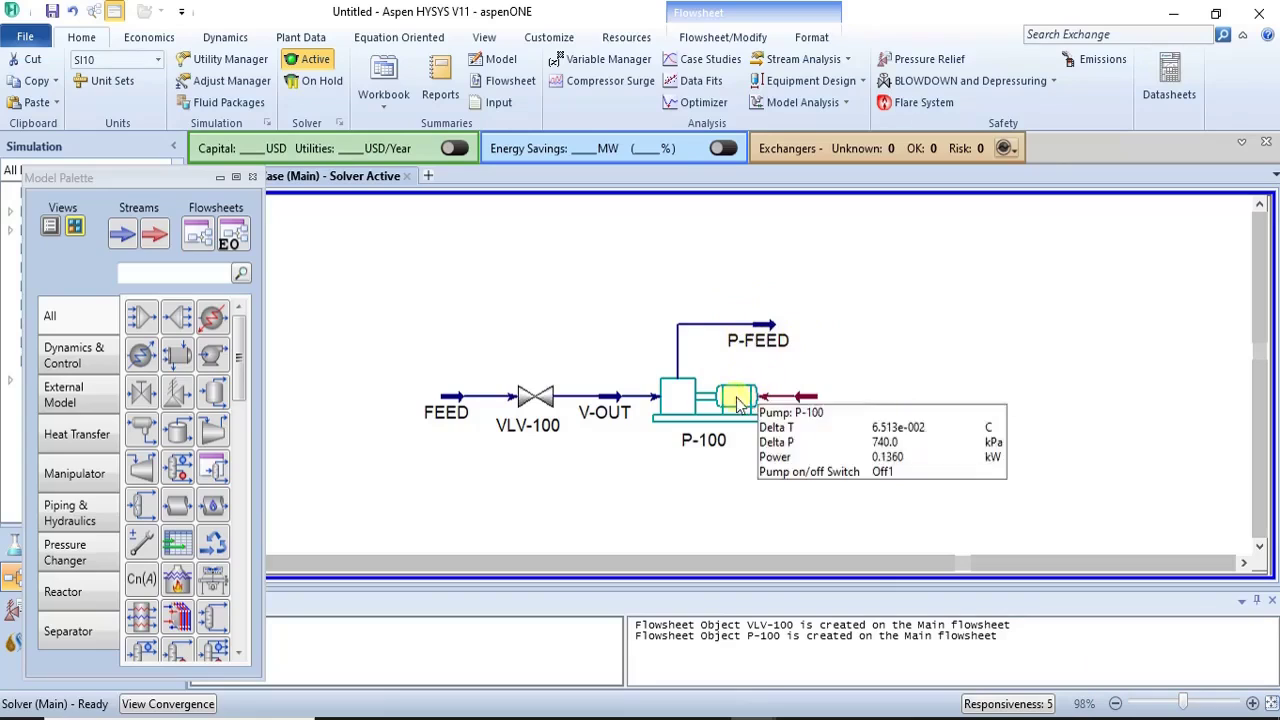
{"action": "mouse_move", "coordinate": [771, 328]}
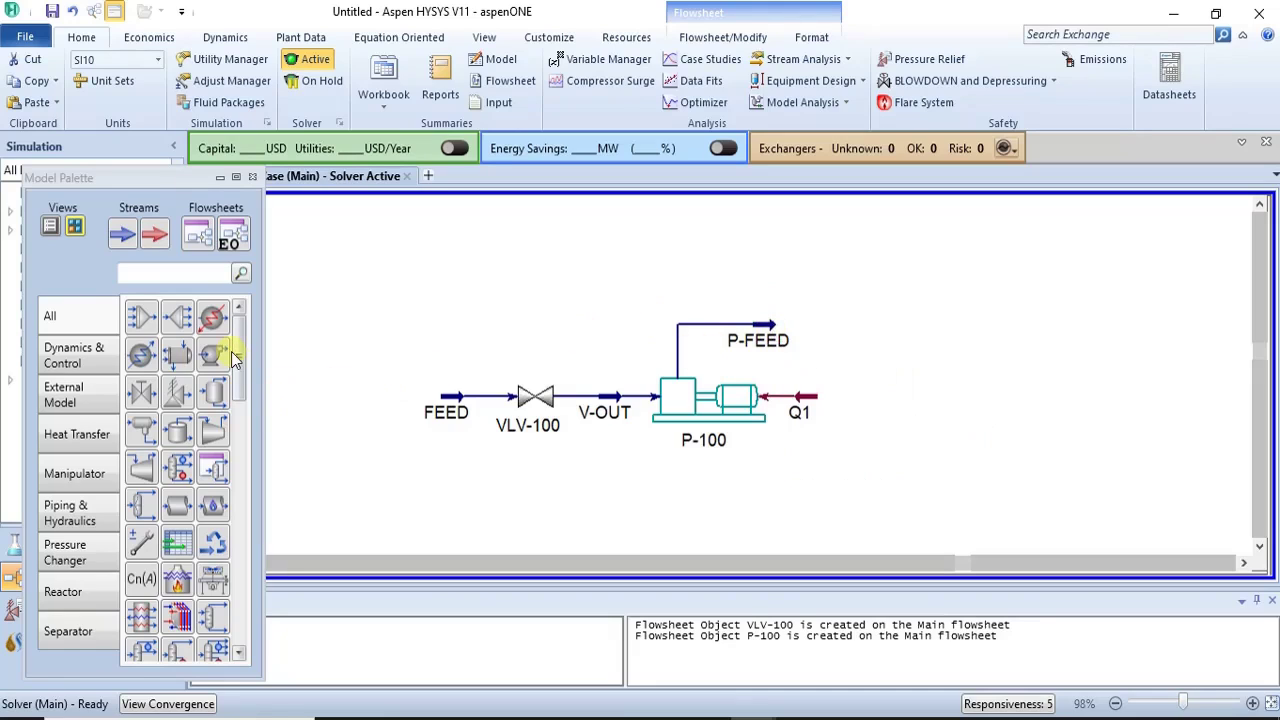
{"action": "left_click", "coordinate": [177, 577]}
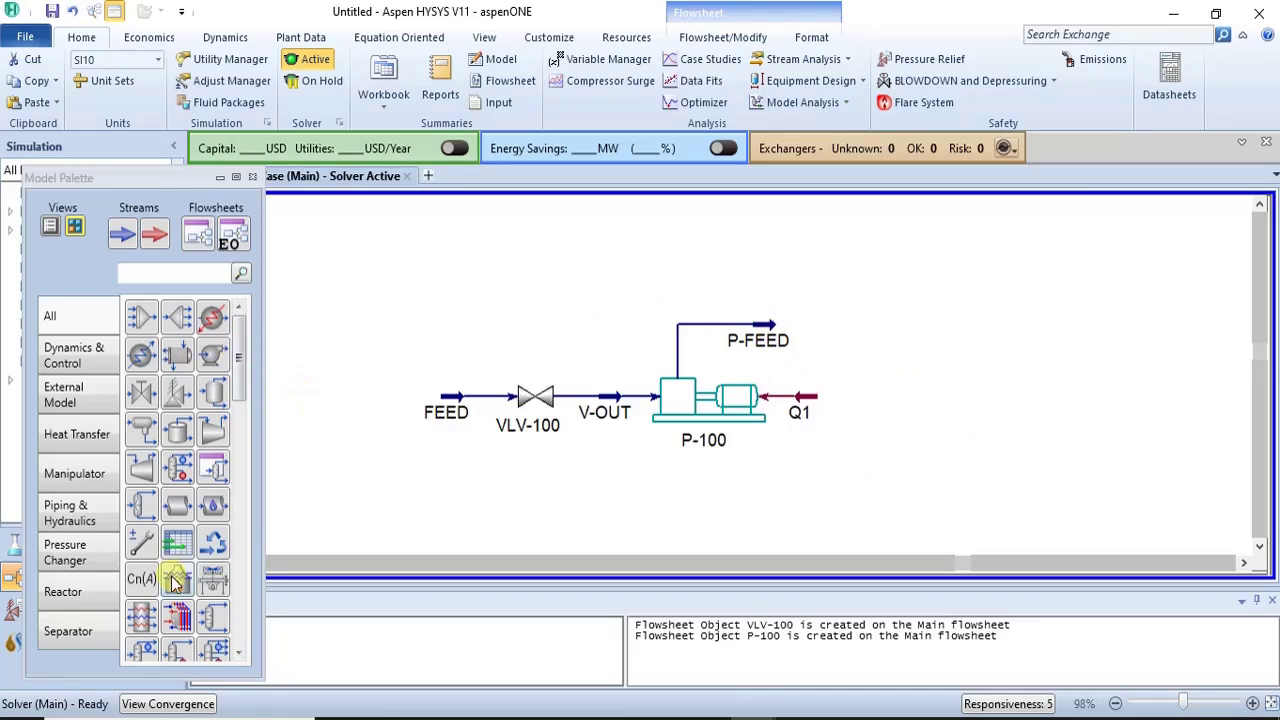
{"action": "left_click", "coordinate": [852, 408]}
{"action": "left_click", "coordinate": [890, 472]}
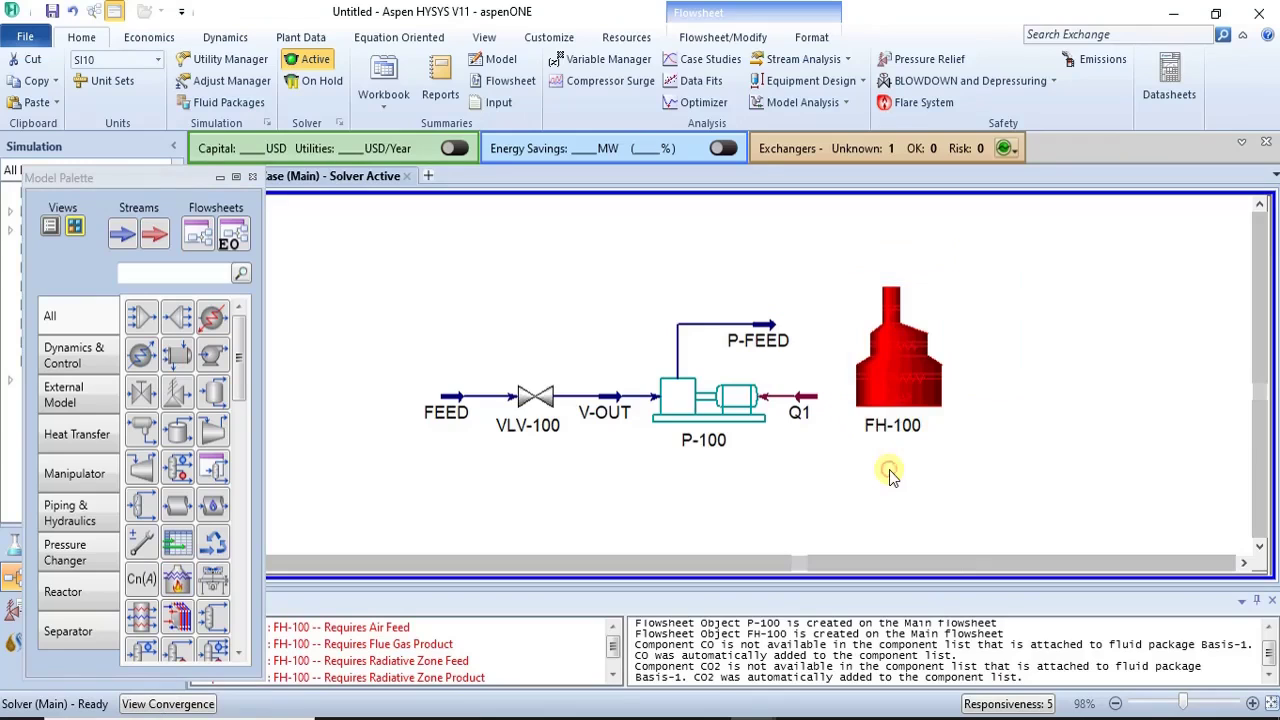
Step: Connect the fired heater to inlet stream P-FEED and a new outlet stream named STEAM
{"action": "double_click", "coordinate": [917, 393]}
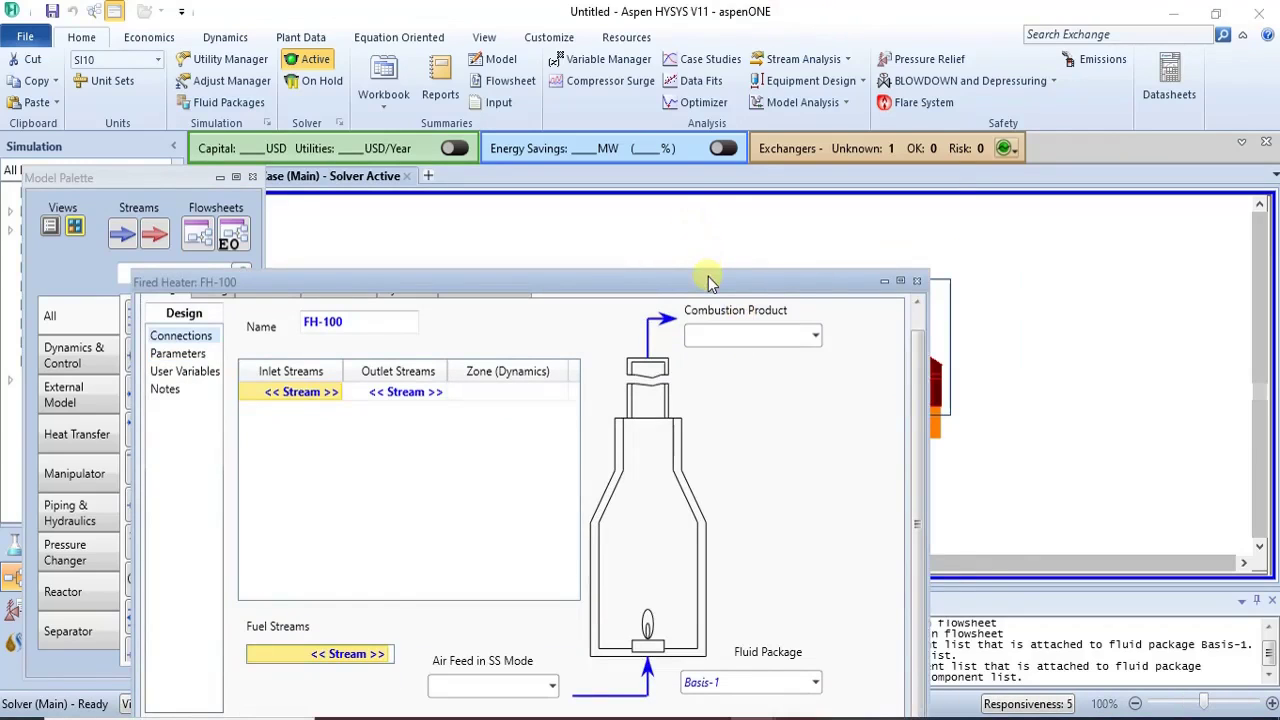
{"action": "left_click_drag", "start_coordinate": [714, 281], "coordinate": [738, 148]}
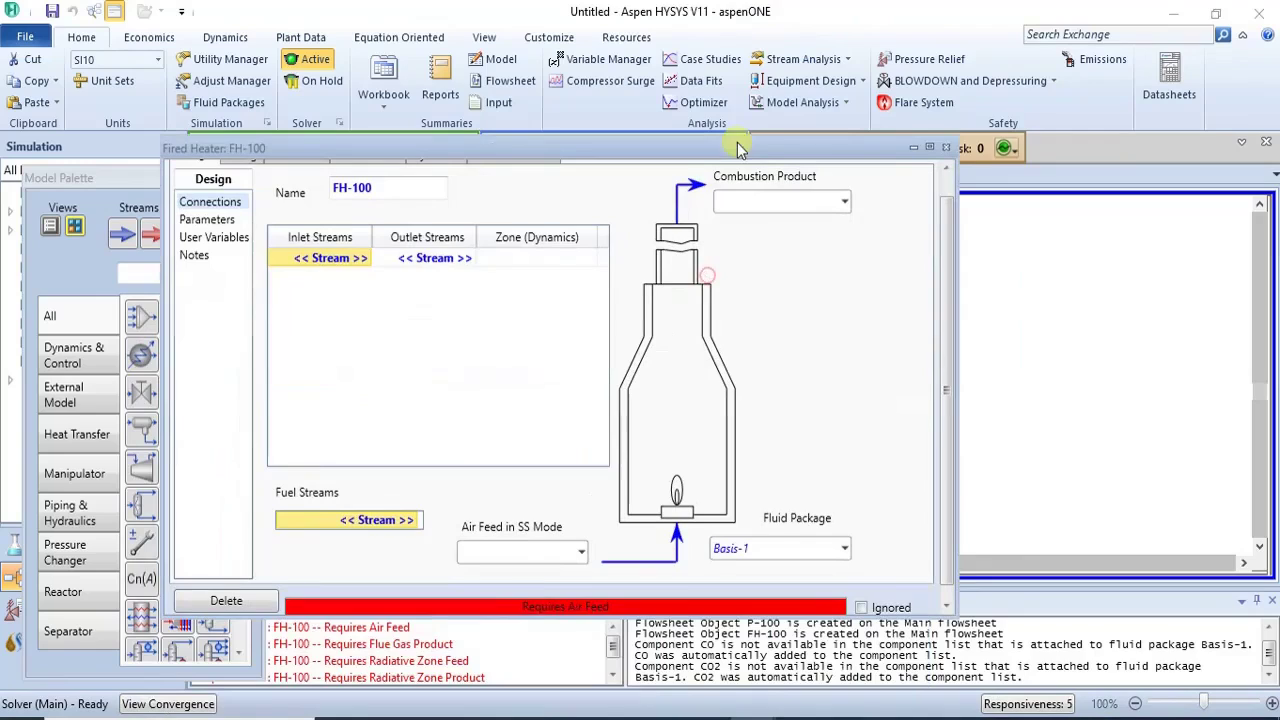
{"action": "left_click", "coordinate": [360, 262]}
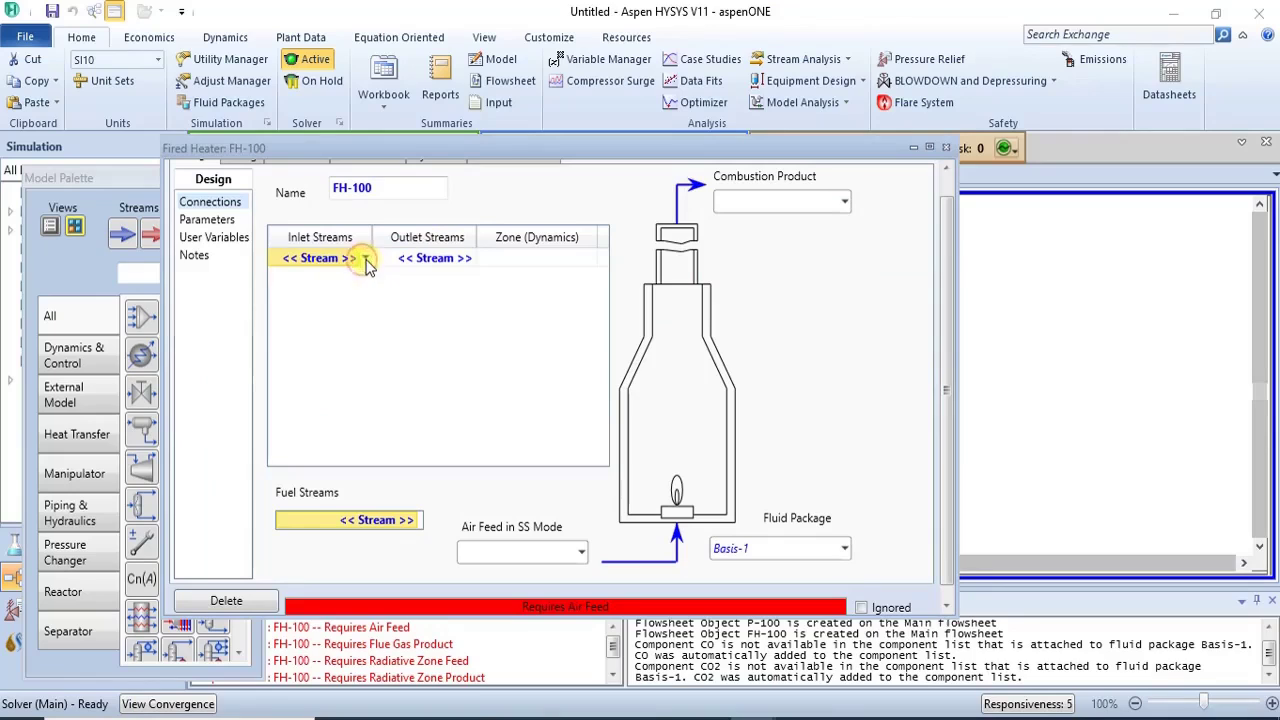
{"action": "left_click", "coordinate": [367, 260]}
{"action": "left_click", "coordinate": [358, 296]}
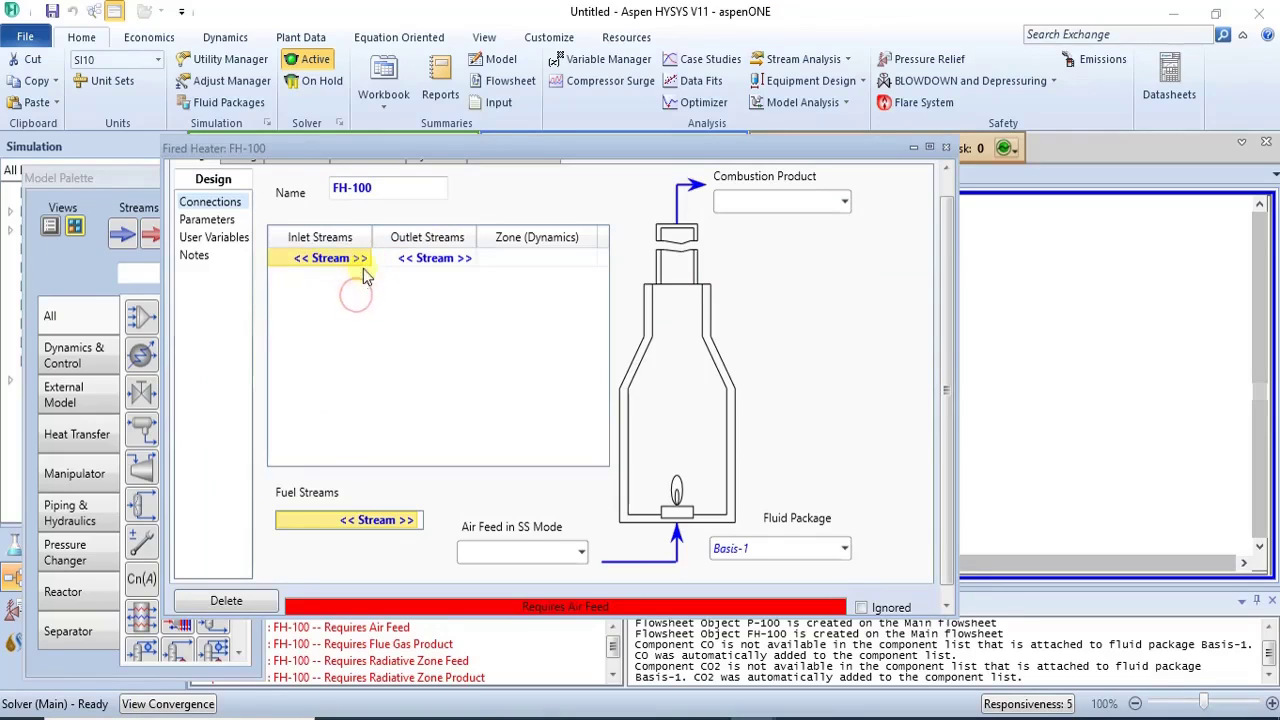
{"action": "left_click", "coordinate": [350, 260]}
{"action": "left_click", "coordinate": [340, 287]}
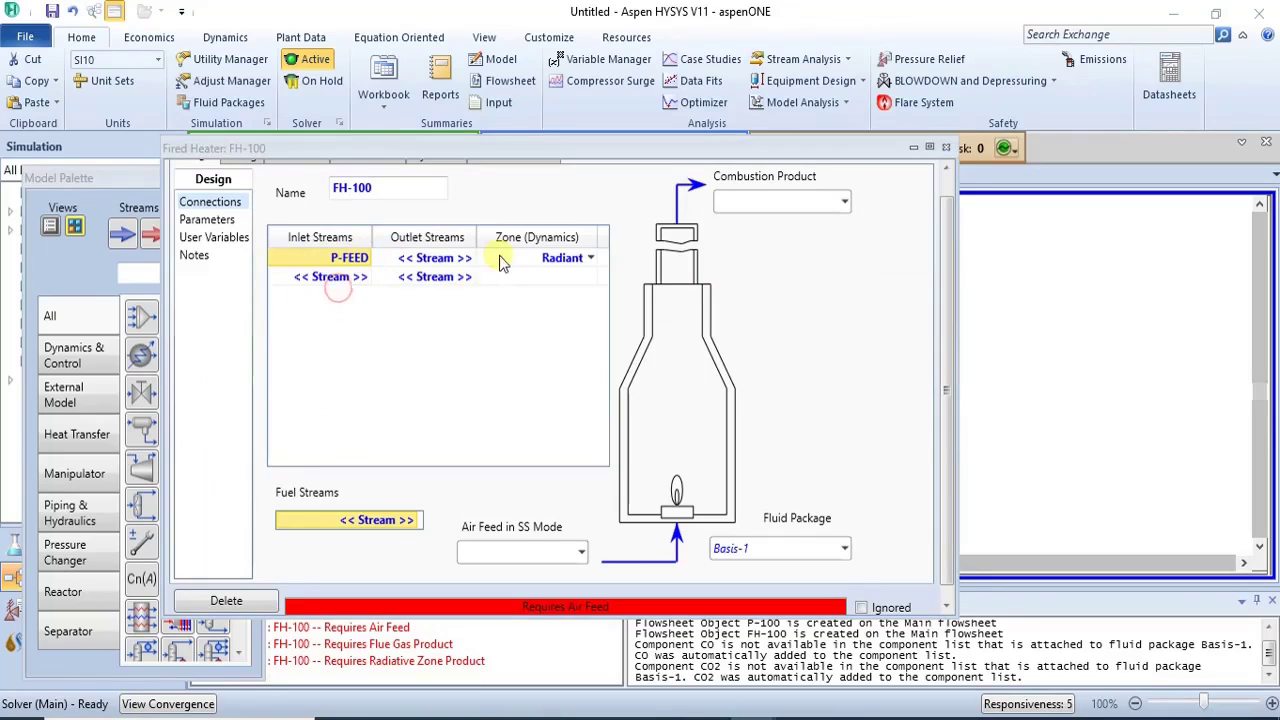
{"action": "left_click", "coordinate": [472, 258]}
{"action": "left_click", "coordinate": [470, 258]}
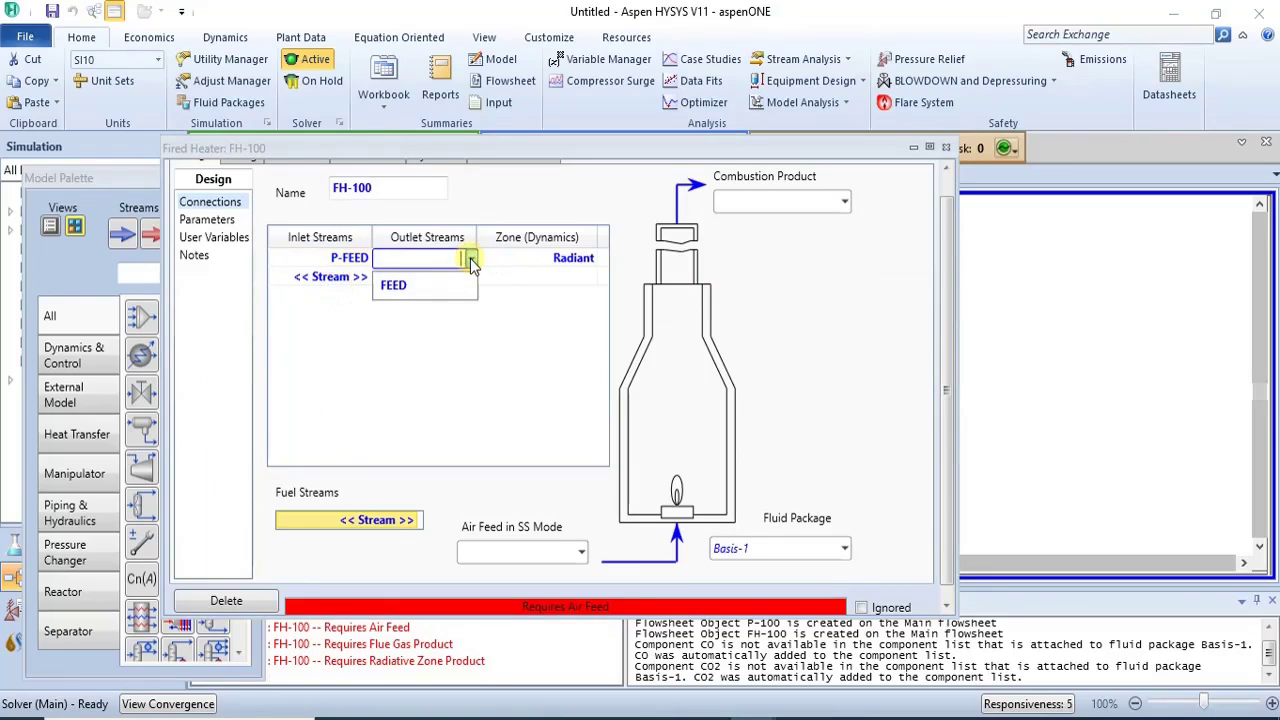
{"action": "type", "text": "STEAM"}
{"action": "key", "text": "Return"}
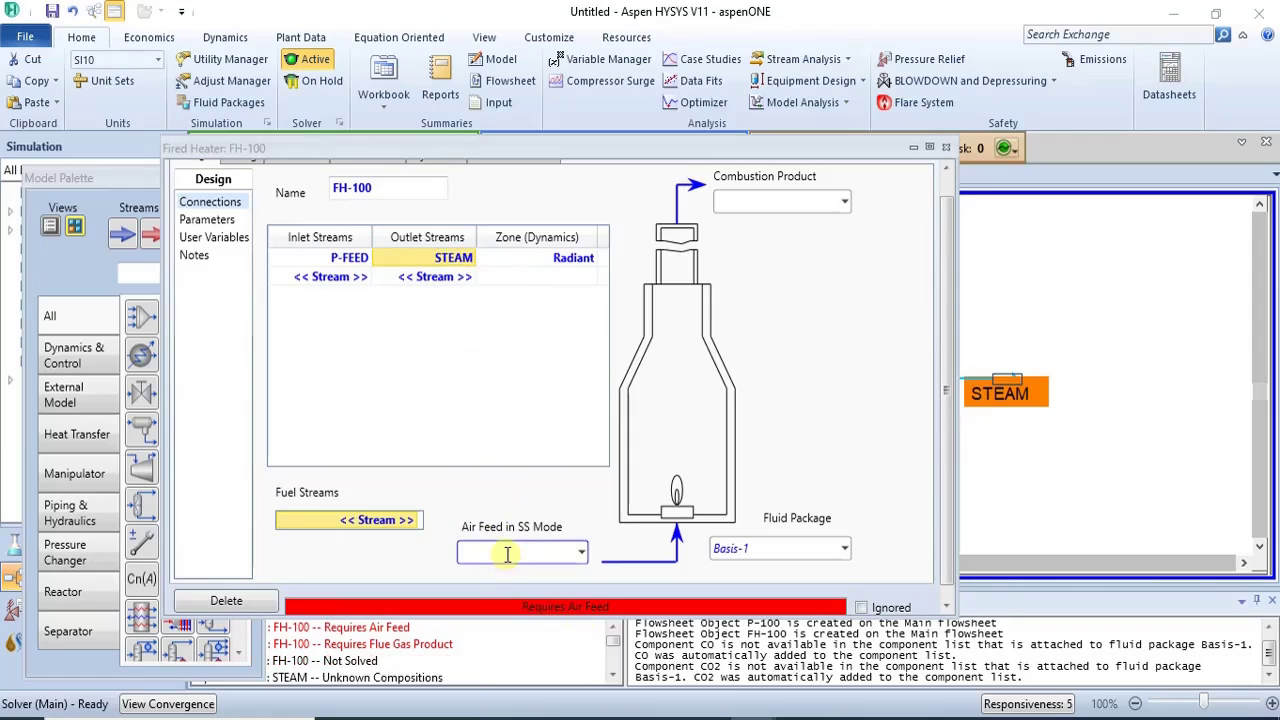
Step: Set the fired heater to Ignored, add a new air feed stream named AIR, and close its property window
{"action": "scroll", "coordinate": [507, 554], "scroll_direction": "up", "scroll_amount": 1}
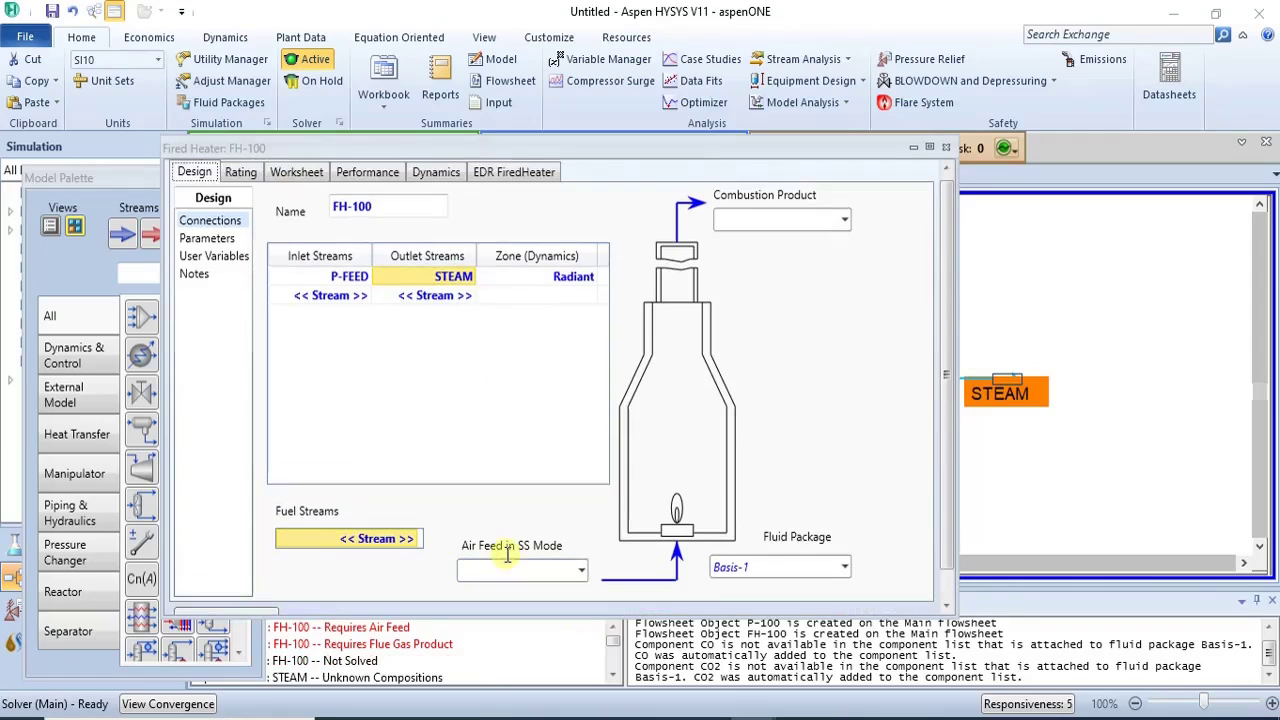
{"action": "scroll", "coordinate": [507, 554], "scroll_direction": "down", "scroll_amount": 1}
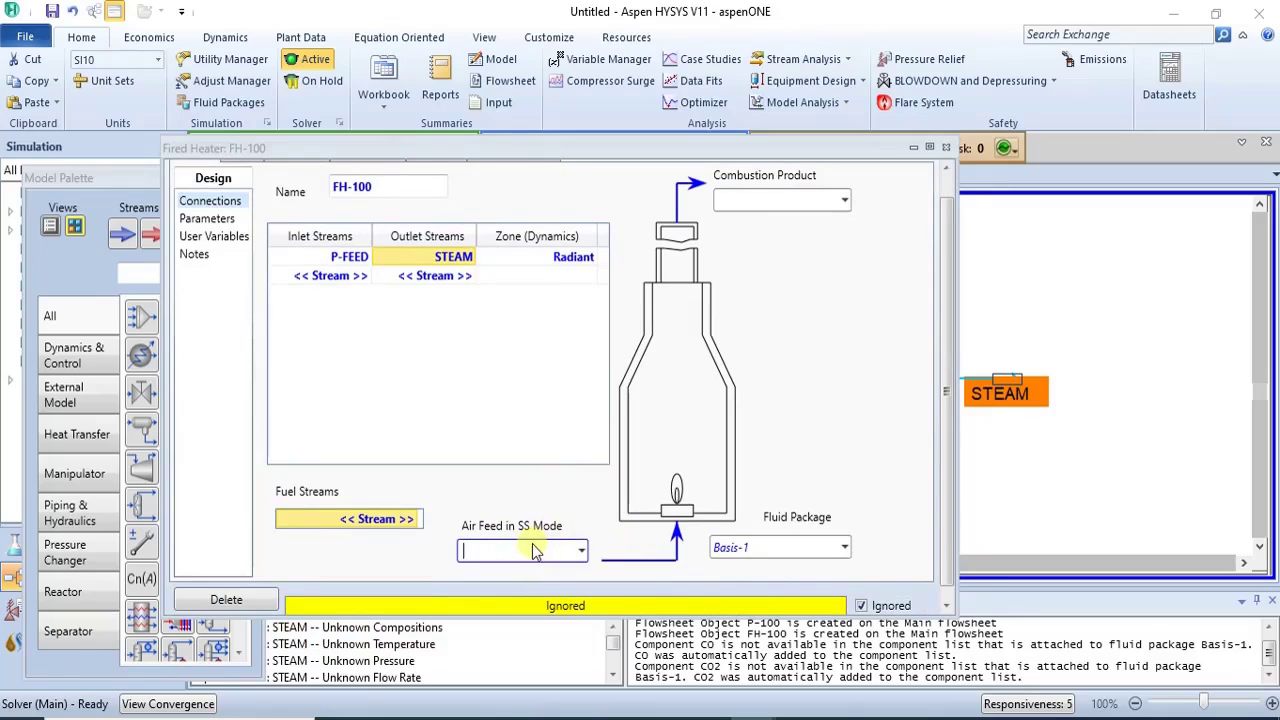
{"action": "type", "text": "AIR"}
{"action": "key", "text": "Return"}
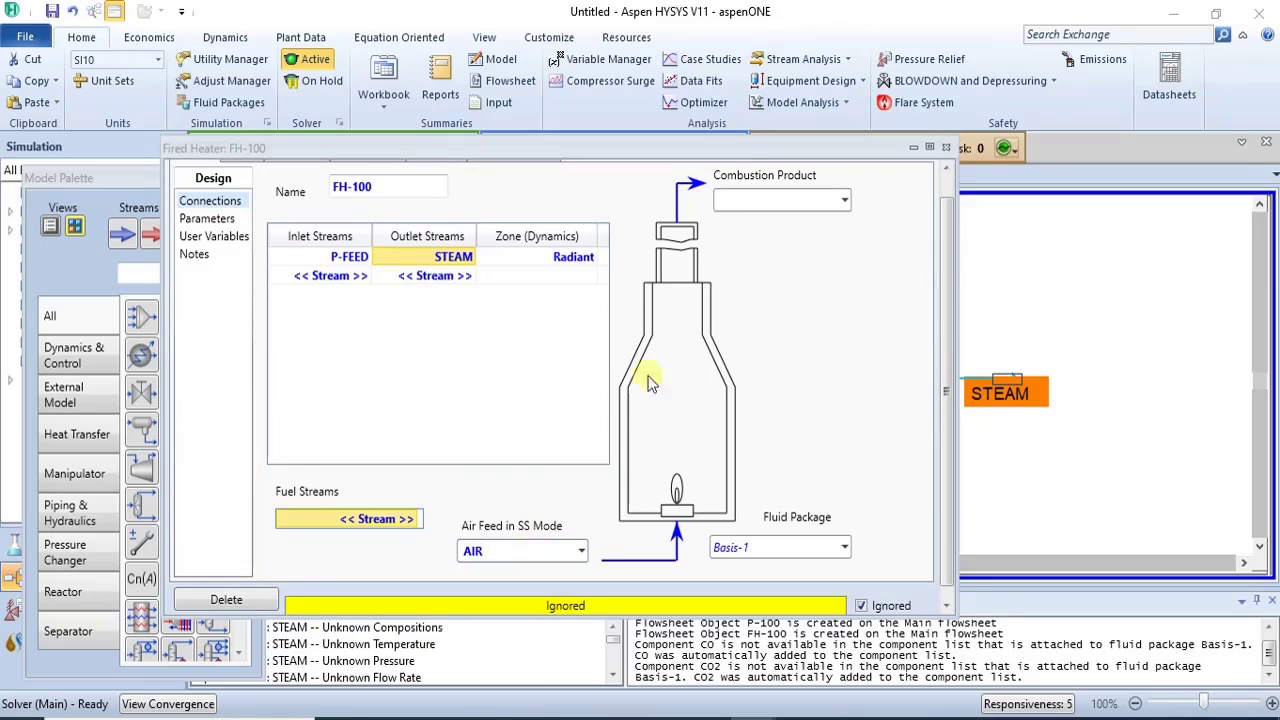
{"action": "left_click", "coordinate": [947, 148]}
Step: Move the AIR stream lower and slightly left, clear of the fired heater's base
{"action": "left_click", "coordinate": [1036, 283]}
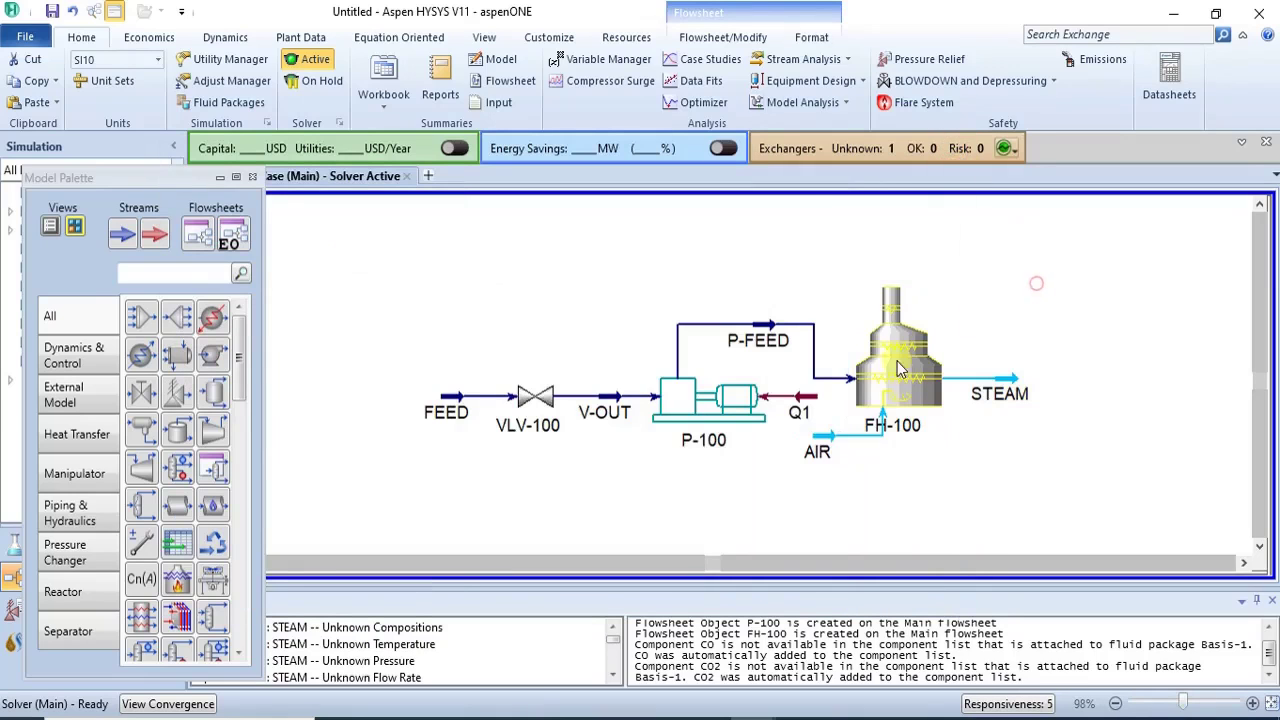
{"action": "left_click_drag", "start_coordinate": [838, 450], "coordinate": [818, 480]}
{"action": "left_click", "coordinate": [903, 471]}
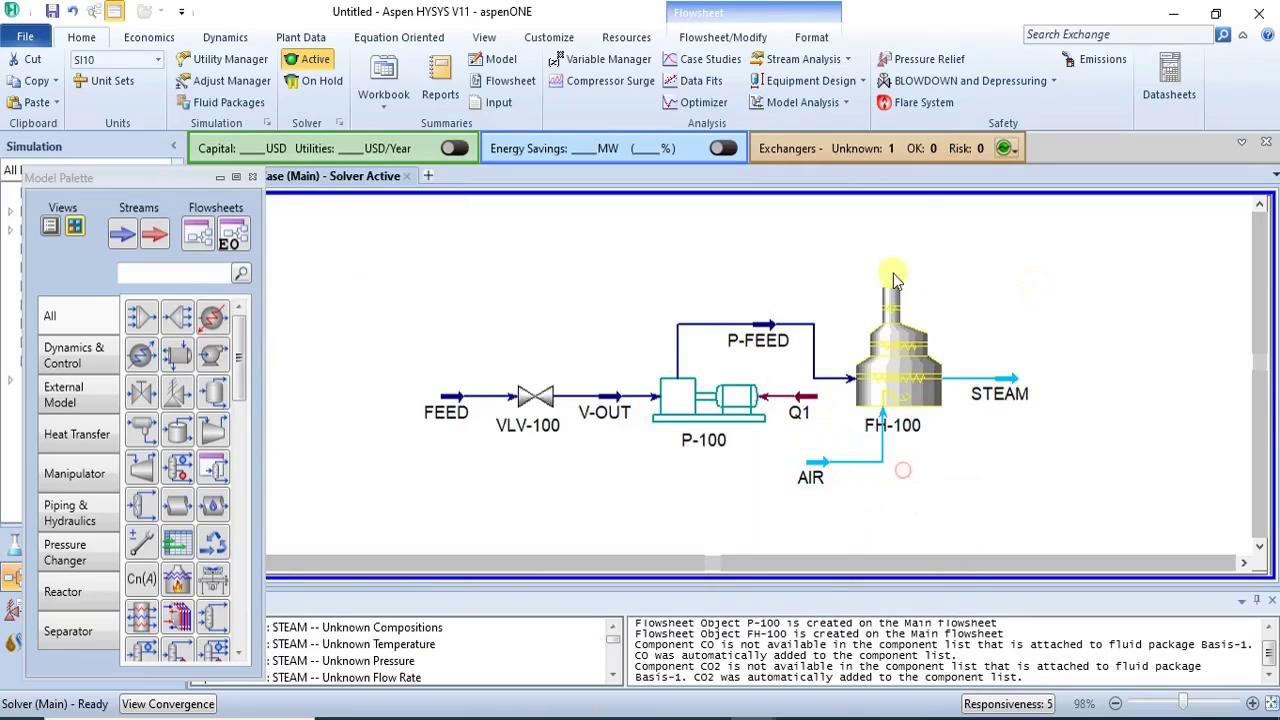
Step: Reopen the fired heater's connections and add a new fuel stream named FUEL
{"action": "double_click", "coordinate": [895, 343]}
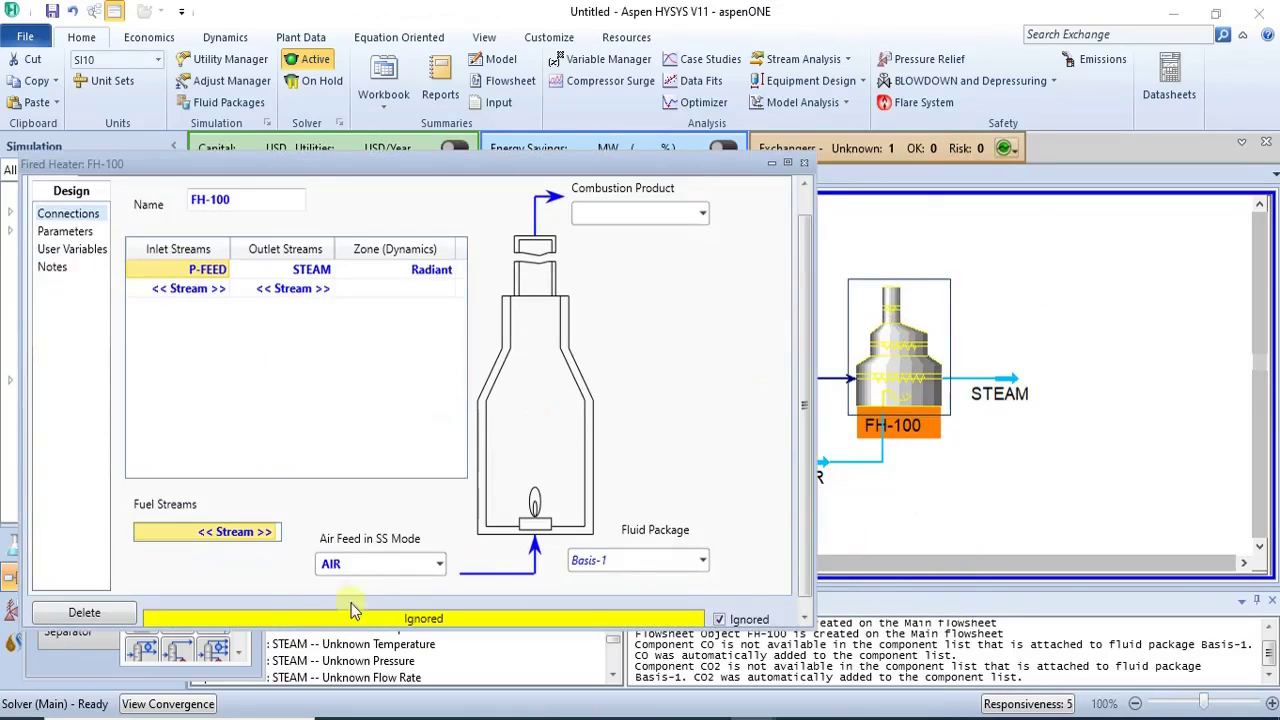
{"action": "left_click", "coordinate": [272, 530]}
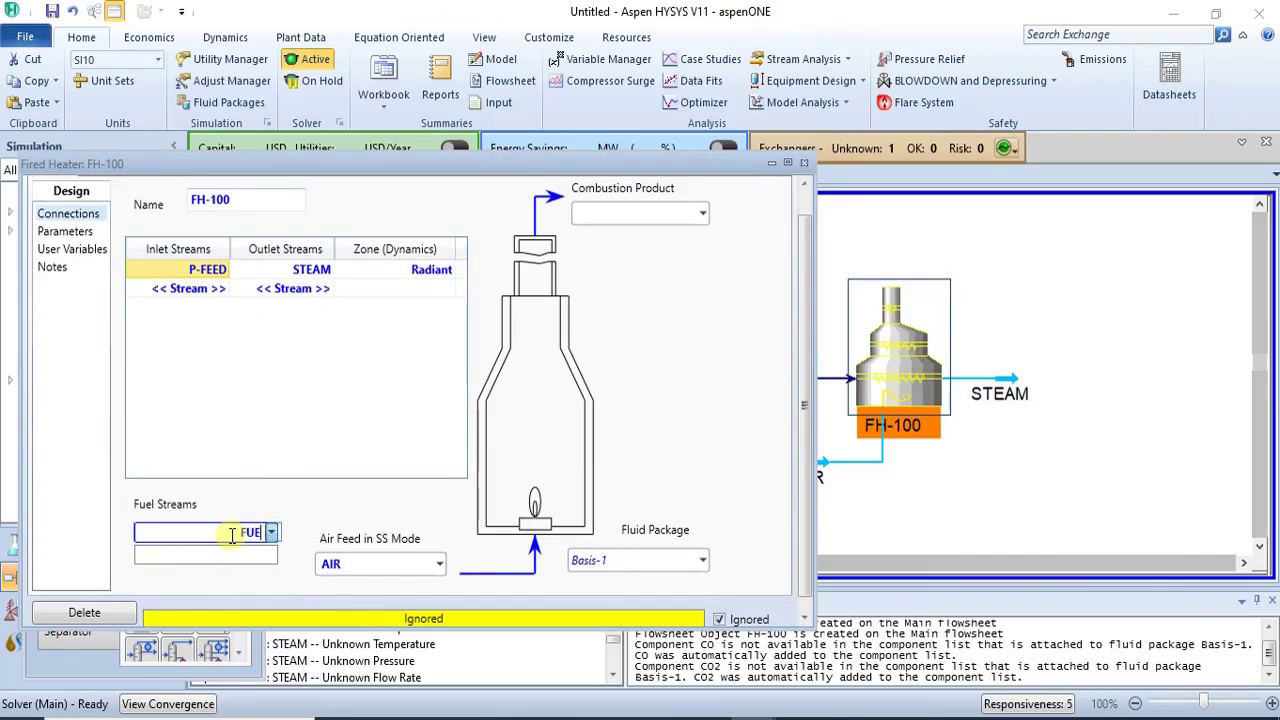
{"action": "type", "text": "FUEL"}
{"action": "key", "text": "Return"}
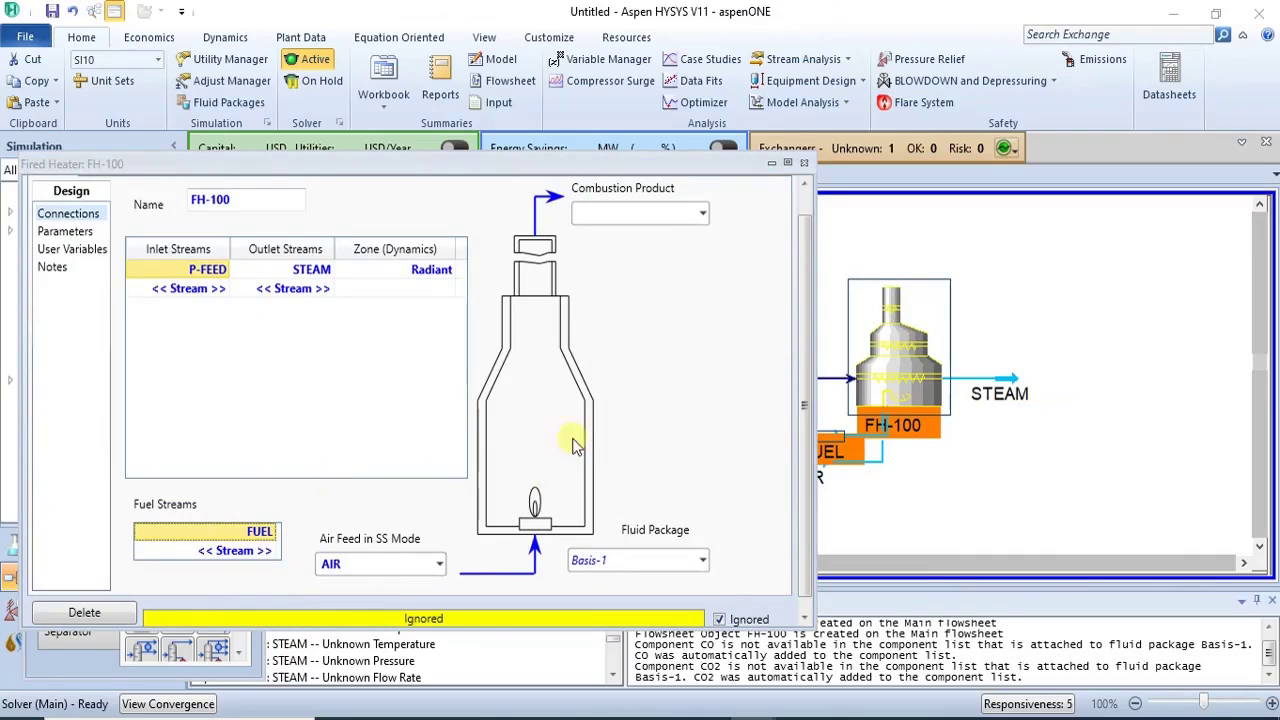
Step: Add a new combustion product stream named FLARE to the fired heater and close its property window
{"action": "left_click", "coordinate": [611, 214]}
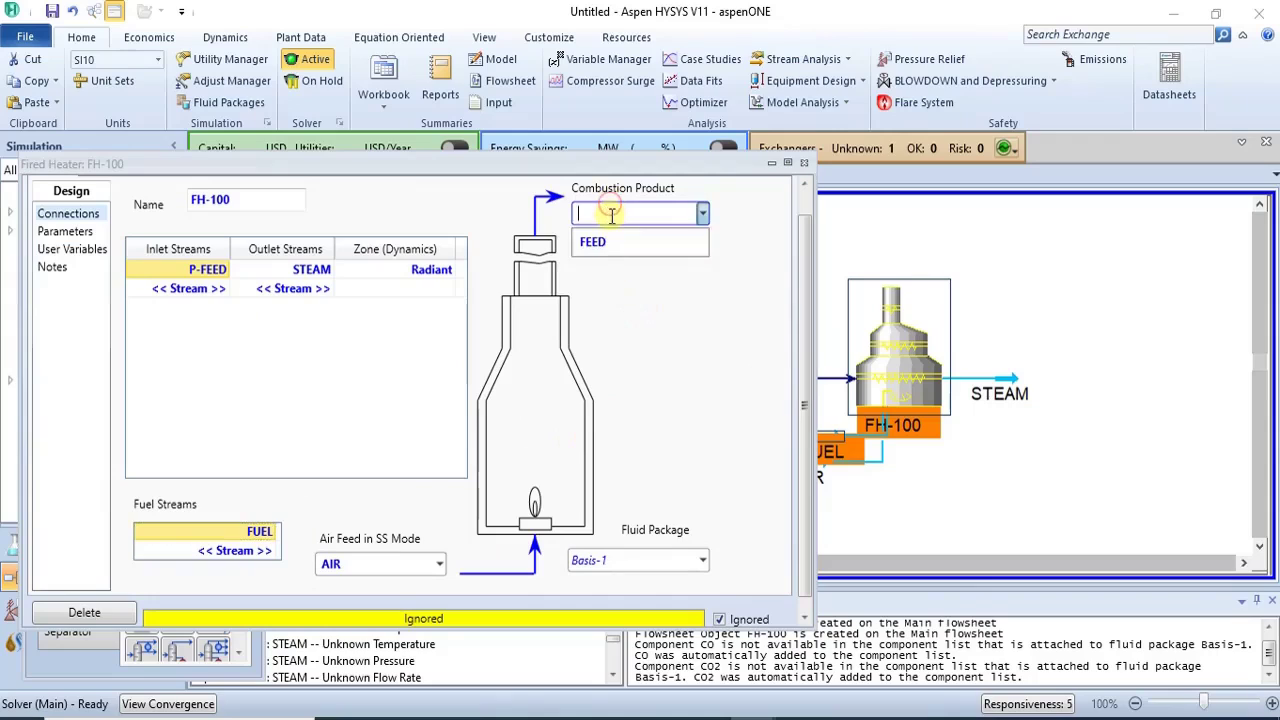
{"action": "type", "text": "FLARE"}
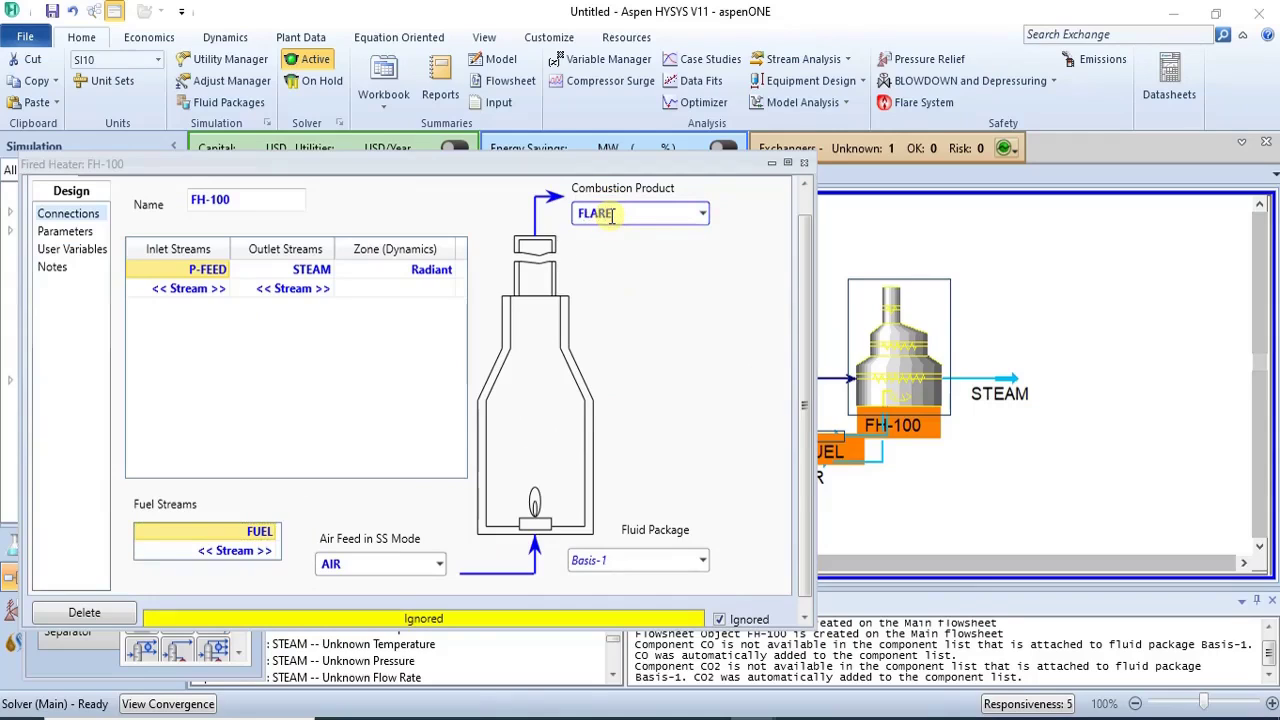
{"action": "key", "text": "Return"}
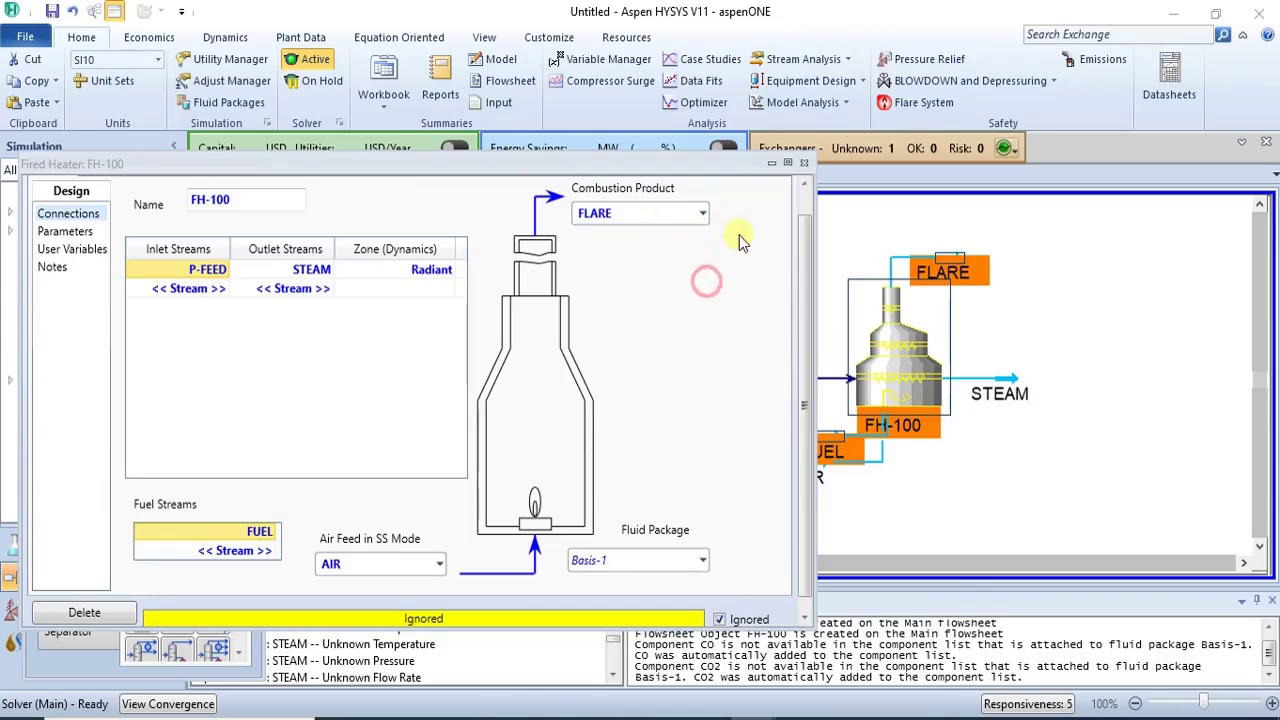
{"action": "scroll", "coordinate": [808, 203], "scroll_direction": "up", "scroll_amount": 1}
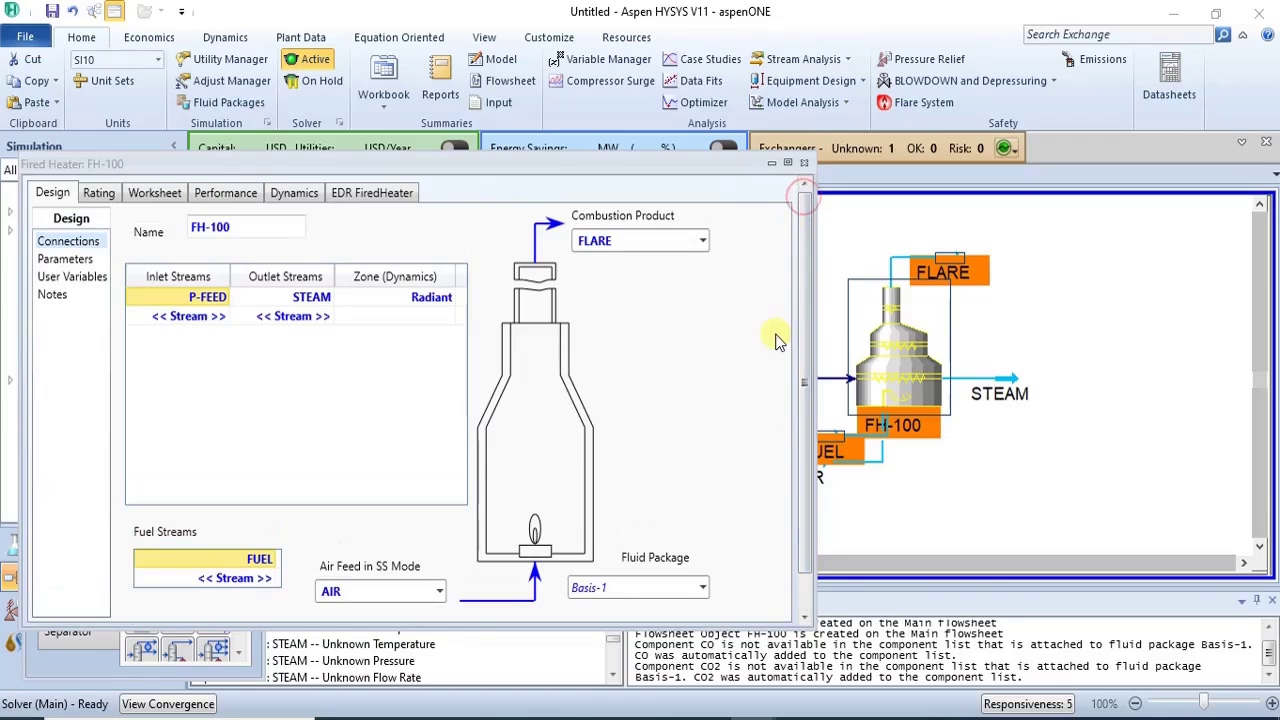
{"action": "scroll", "coordinate": [808, 327], "scroll_direction": "down", "scroll_amount": 1}
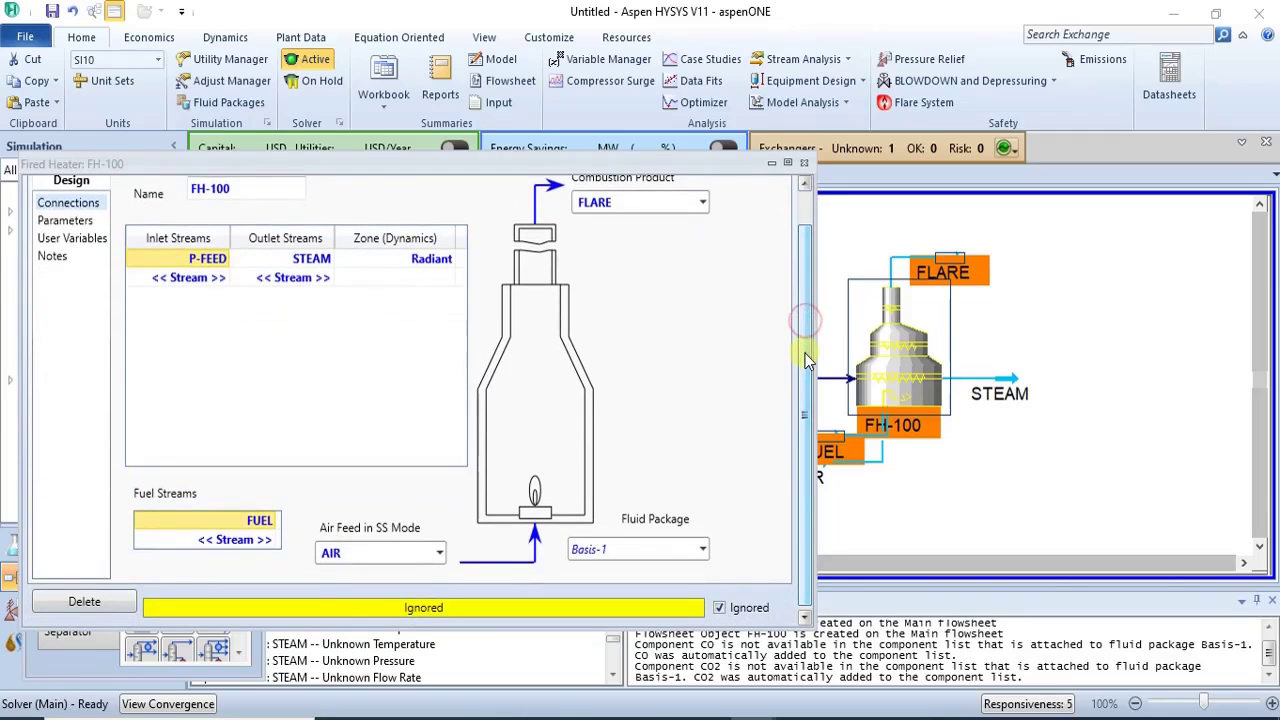
{"action": "left_click", "coordinate": [804, 164]}
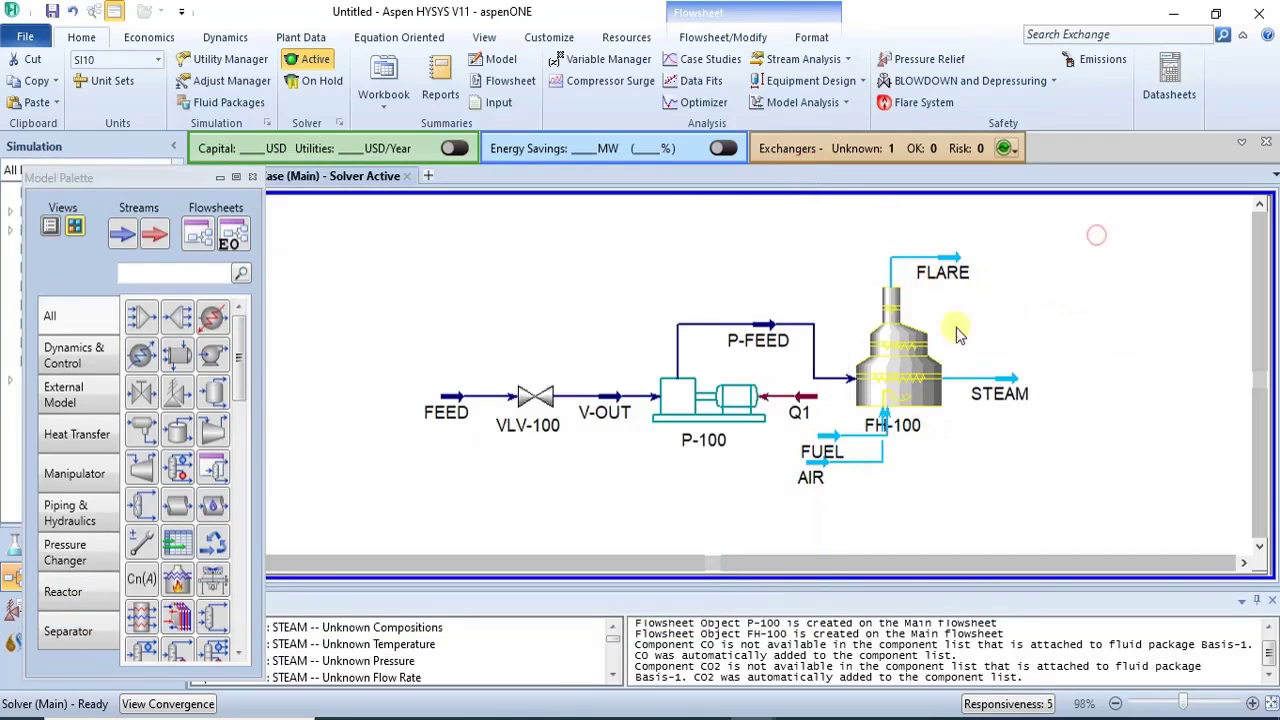
Step: Move the AIR stream lower on the flowsheet so it sits clear beneath the FUEL stream
{"action": "left_click", "coordinate": [825, 449]}
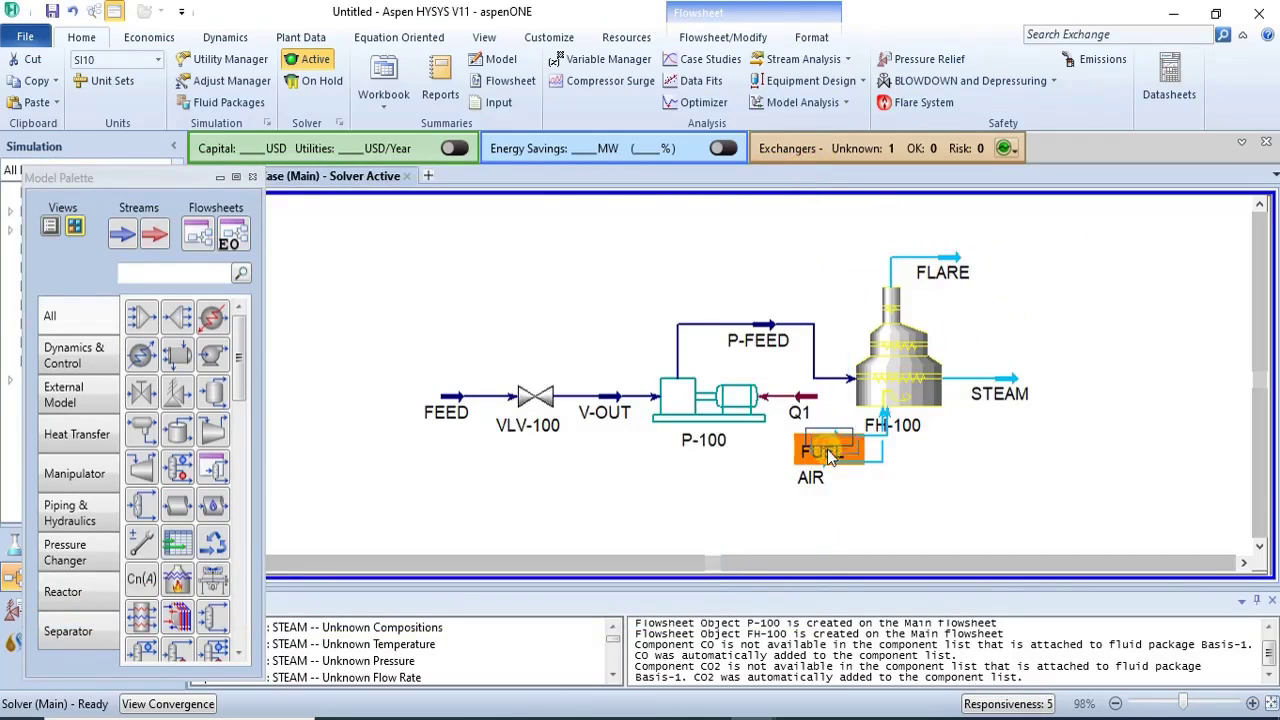
{"action": "left_click", "coordinate": [846, 444]}
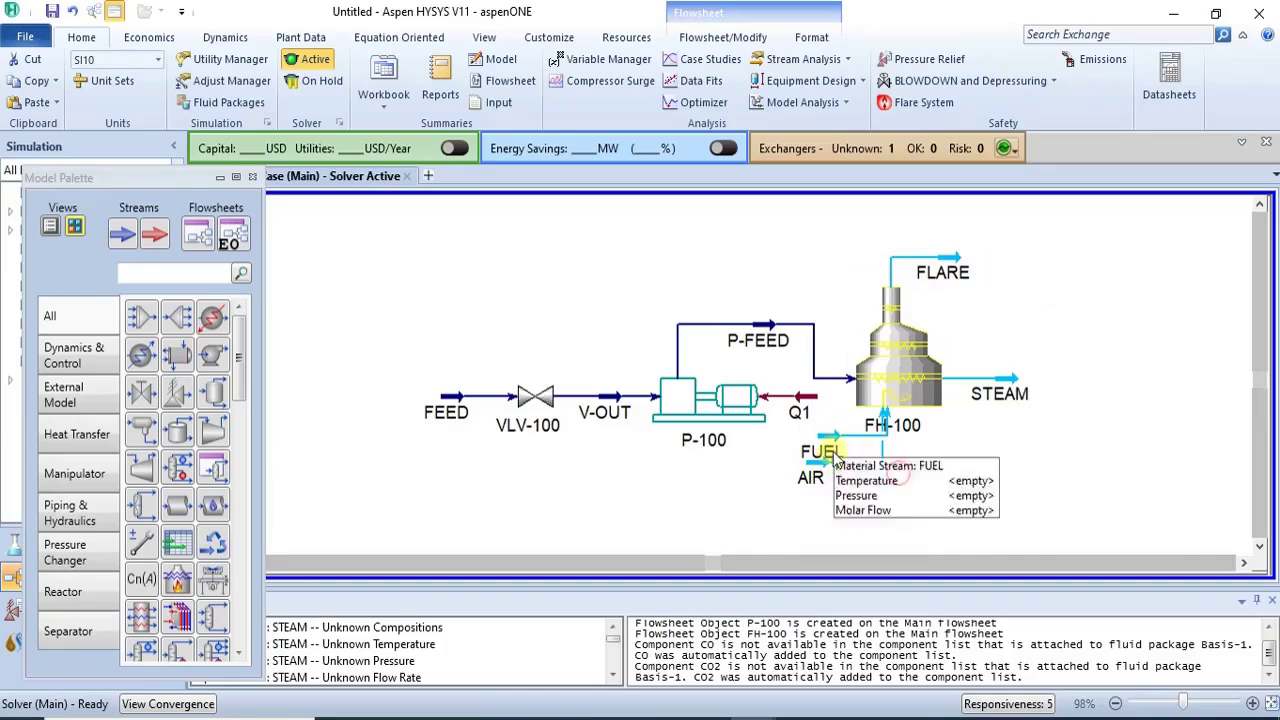
{"action": "left_click_drag", "start_coordinate": [828, 488], "coordinate": [826, 498]}
{"action": "left_click", "coordinate": [1042, 487]}
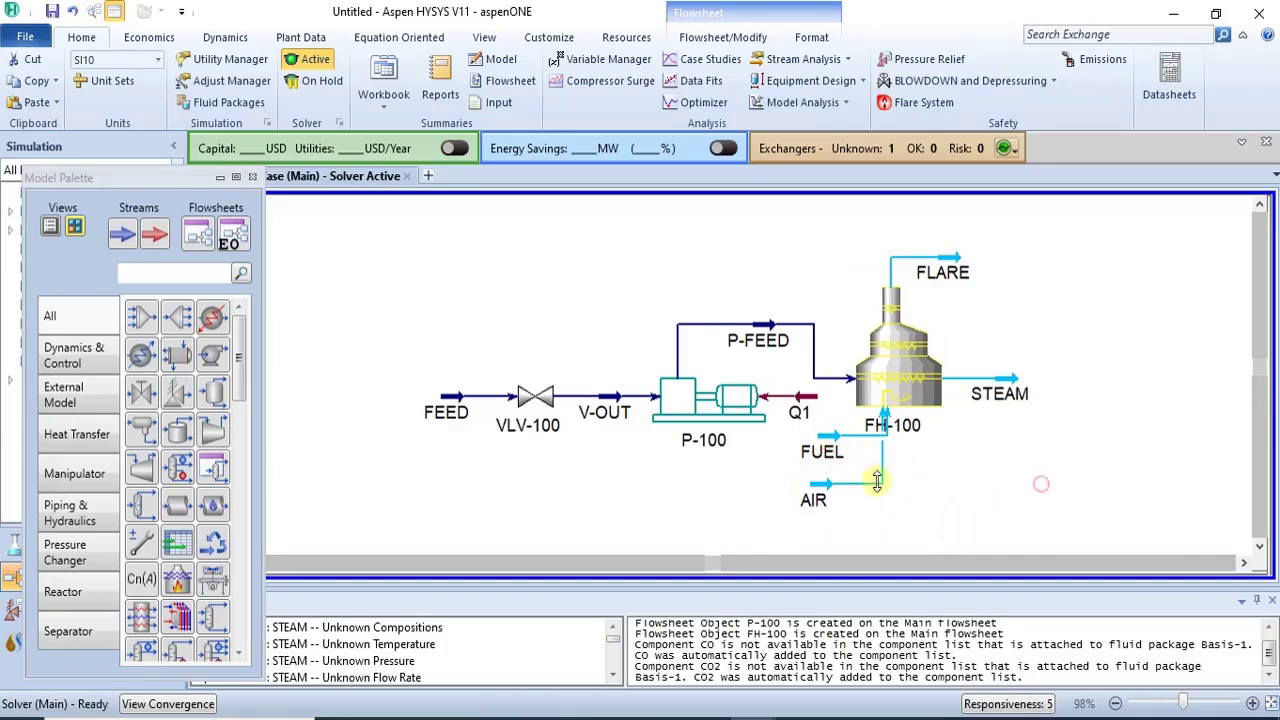
Step: Check the air specifications in PSV.pdf and set the AIR stream's temperature to 25 °C and pressure to 1 atm
{"action": "left_click", "coordinate": [829, 489]}
{"action": "double_click", "coordinate": [829, 489]}
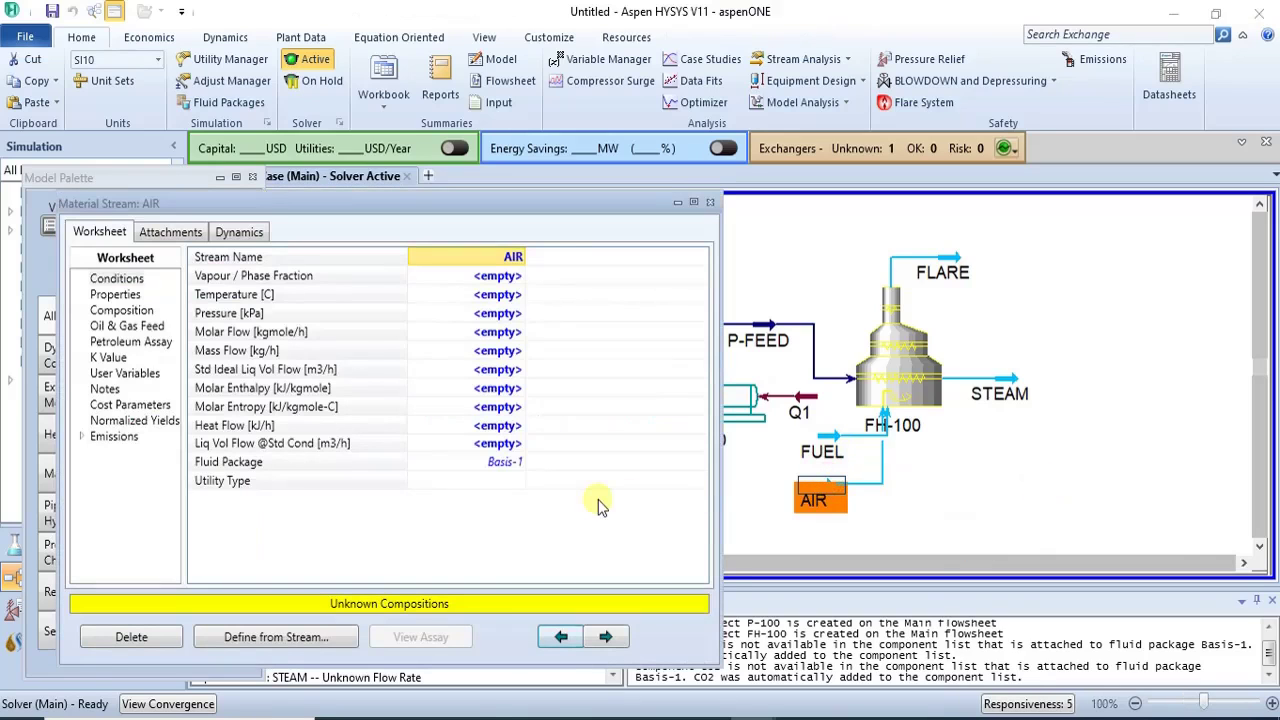
{"action": "mouse_move", "coordinate": [752, 717]}
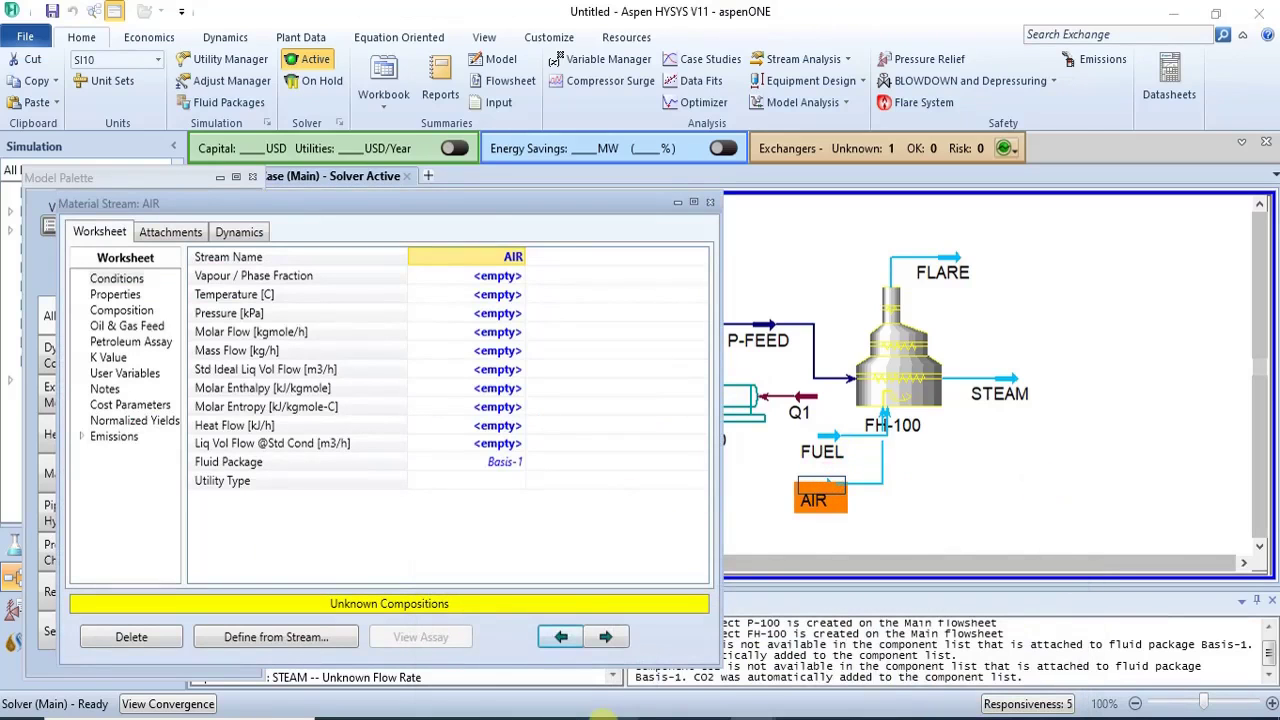
{"action": "mouse_move", "coordinate": [612, 717]}
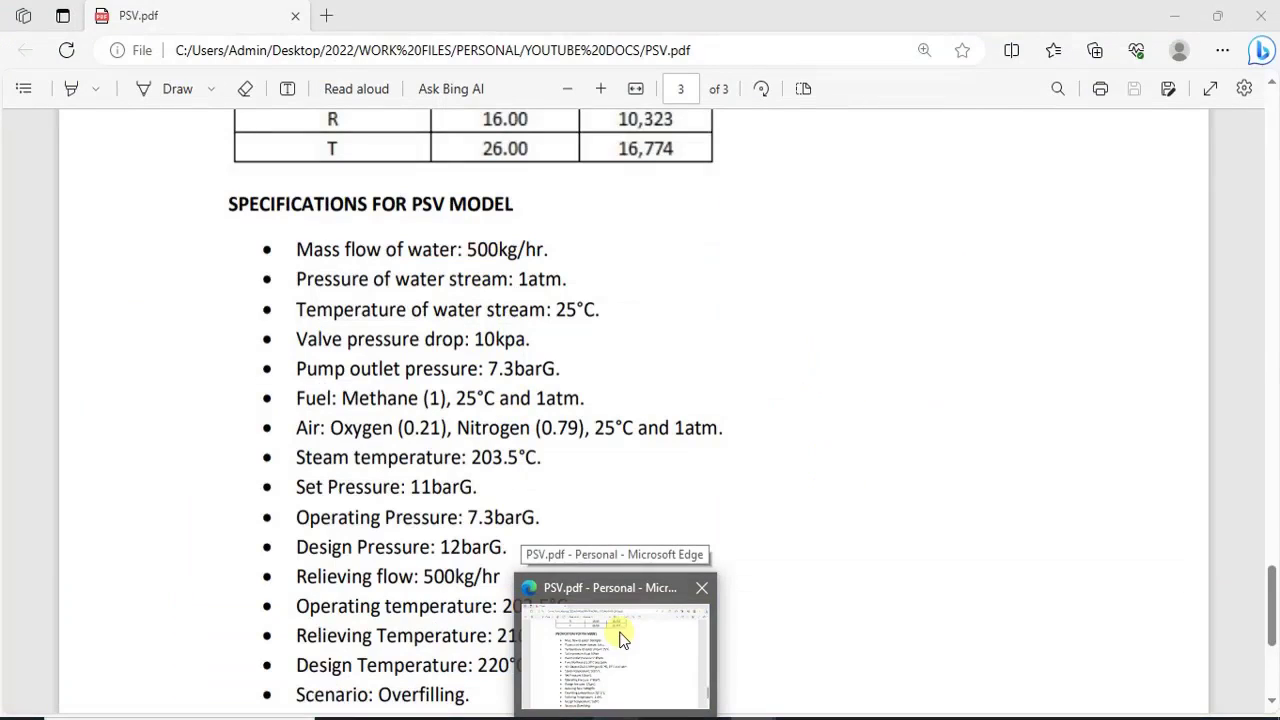
{"action": "left_click", "coordinate": [615, 640]}
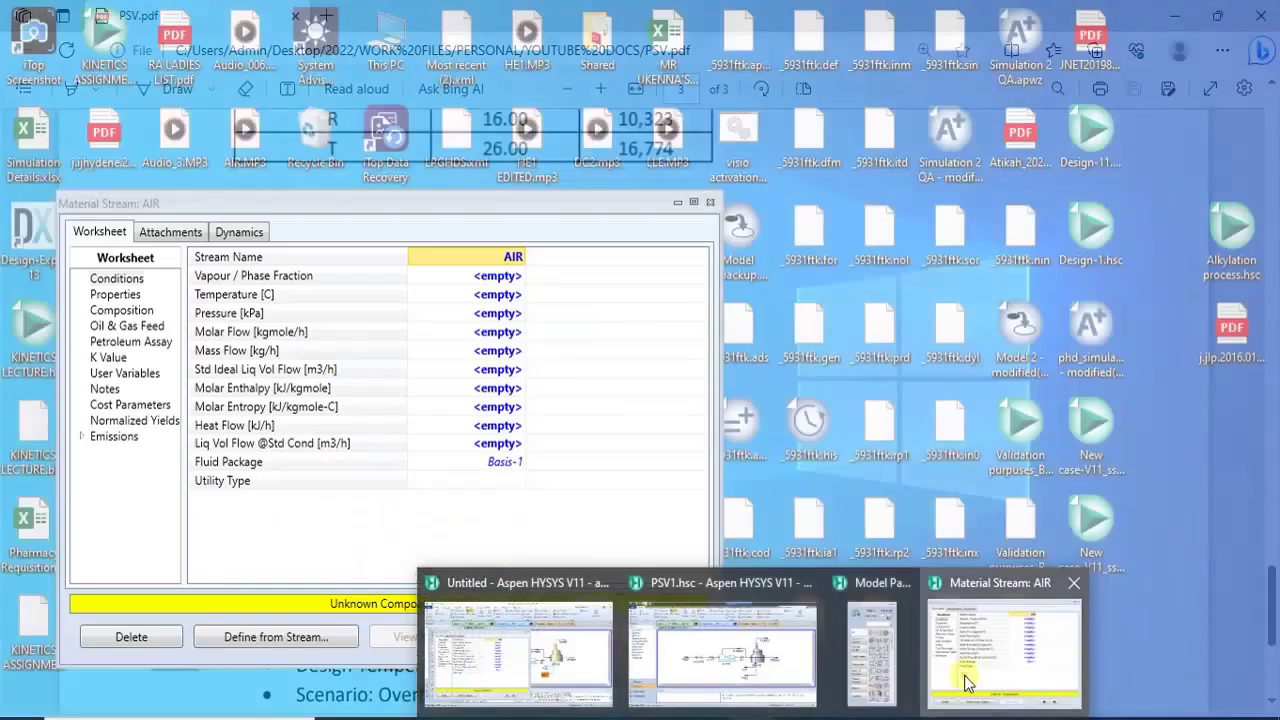
{"action": "left_click", "coordinate": [965, 683]}
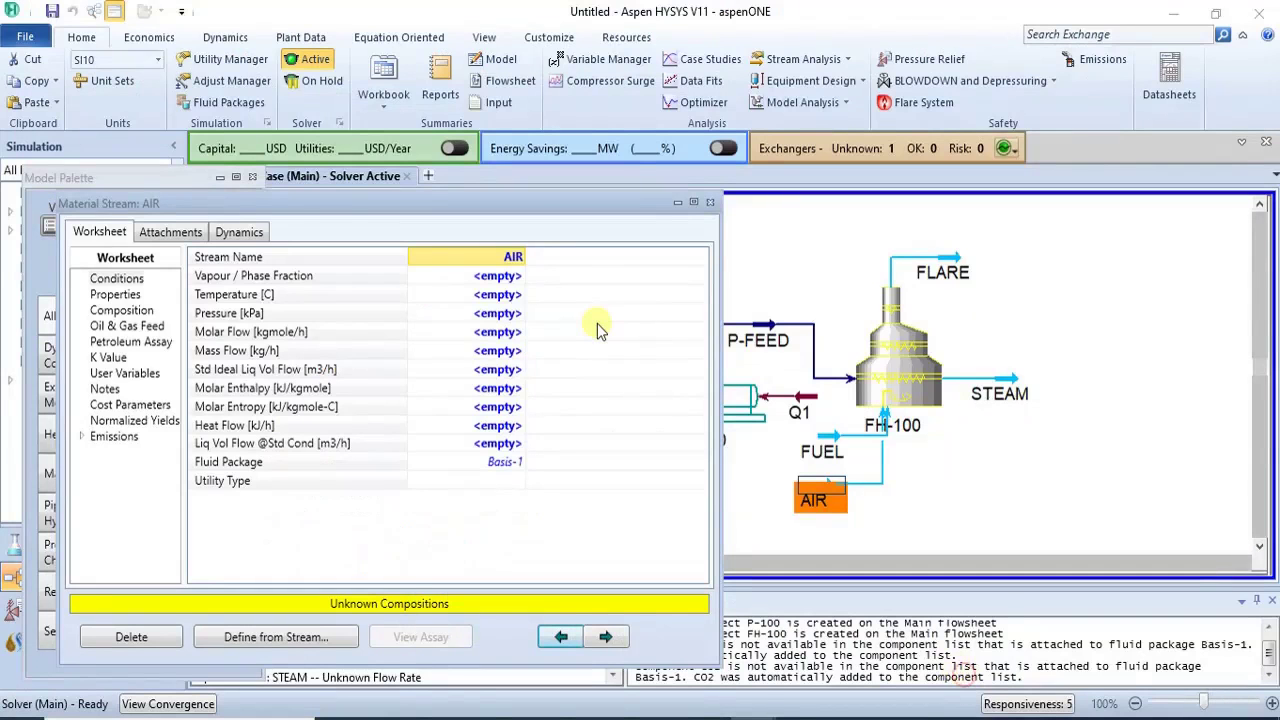
{"action": "left_click", "coordinate": [508, 300]}
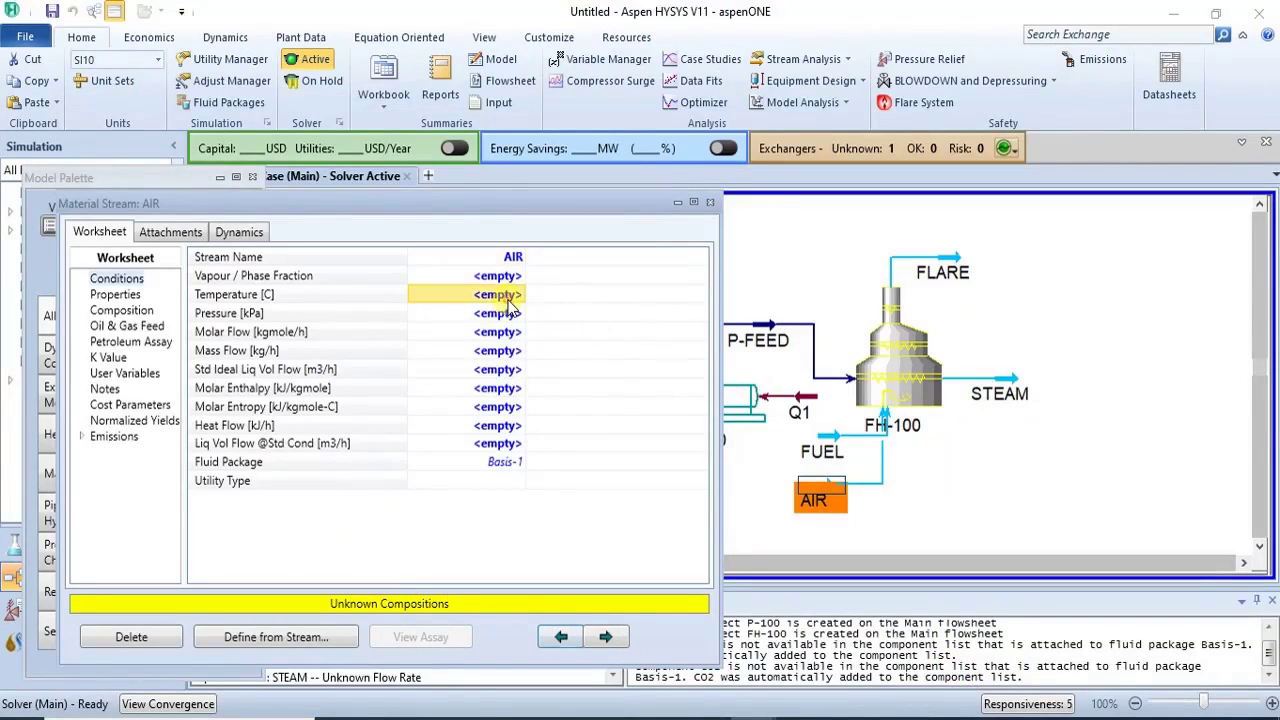
{"action": "type", "text": "25"}
{"action": "key", "text": "Return"}
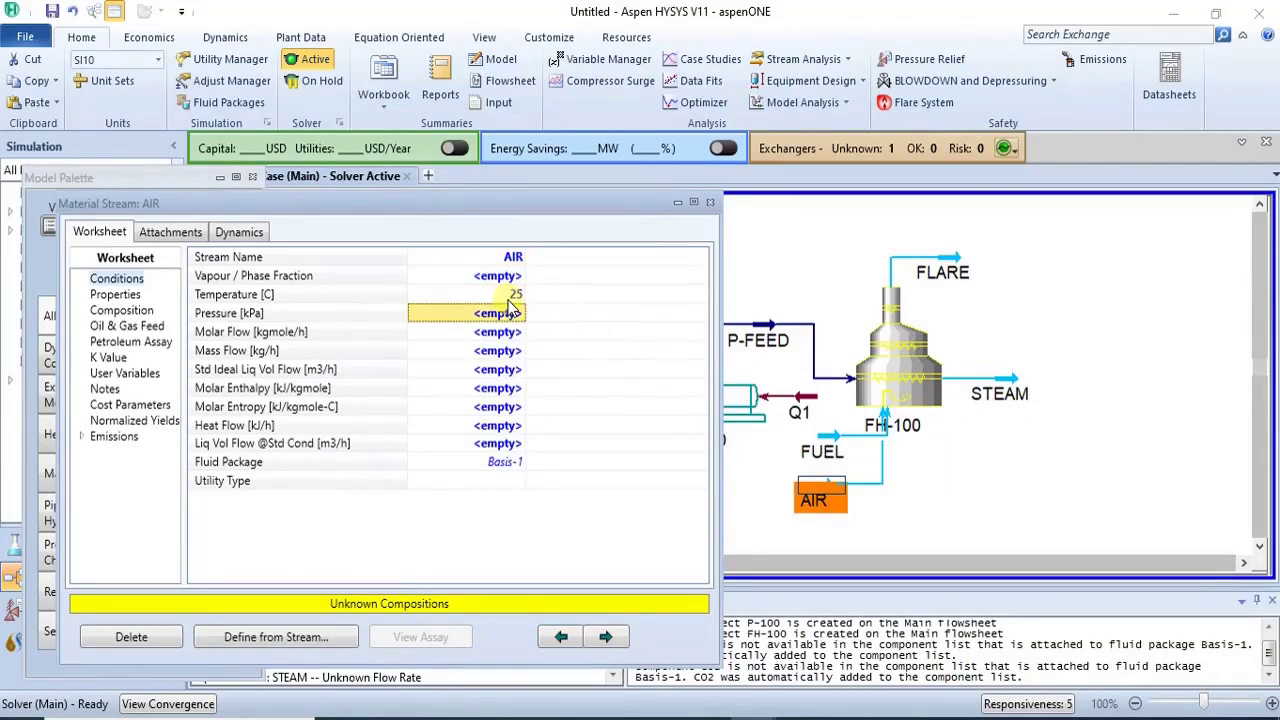
{"action": "left_click", "coordinate": [512, 314]}
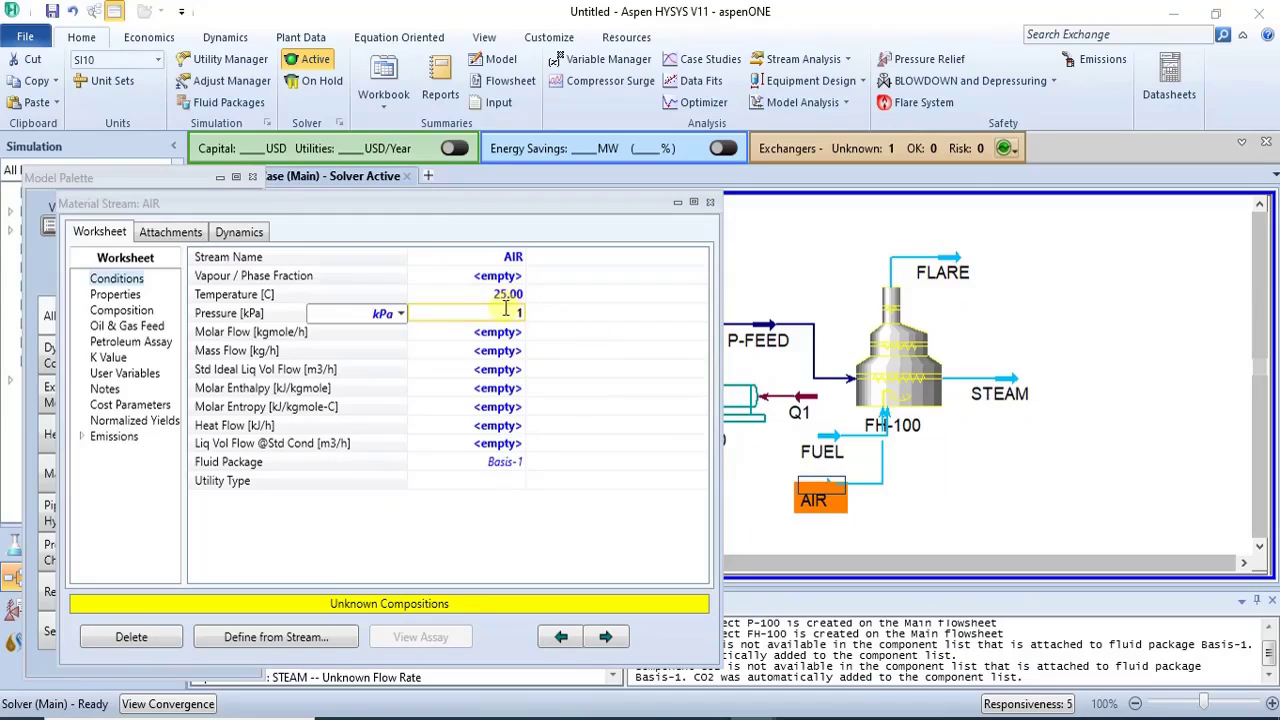
{"action": "left_click", "coordinate": [400, 318]}
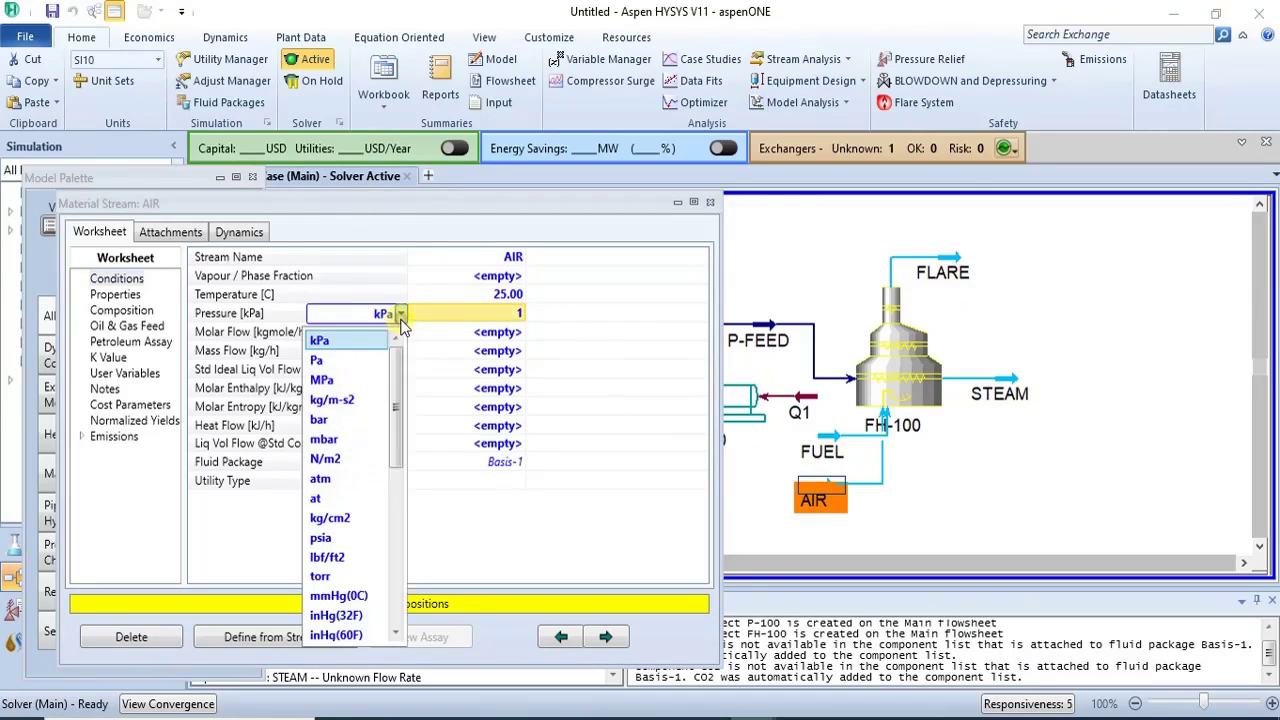
{"action": "left_click", "coordinate": [371, 479]}
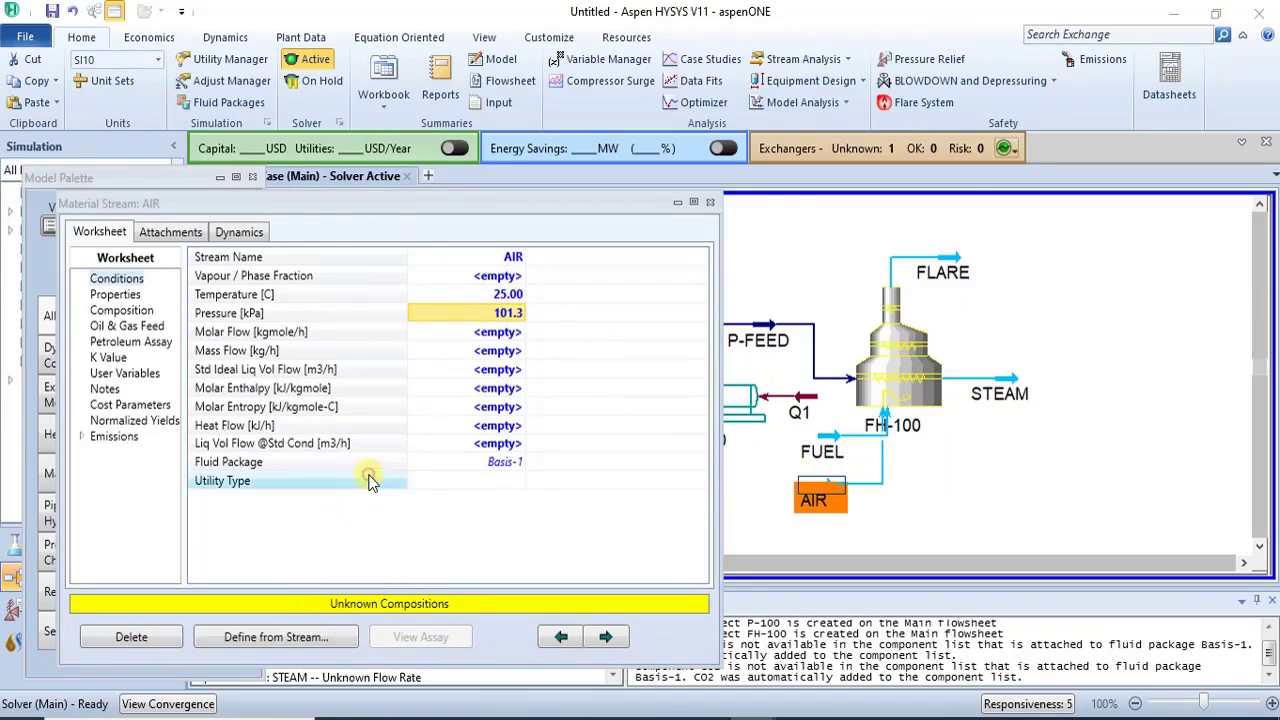
Step: Change the AIR stream's composition basis to Liquid Volume Fractions and dismiss the firewall alert
{"action": "left_click", "coordinate": [140, 312]}
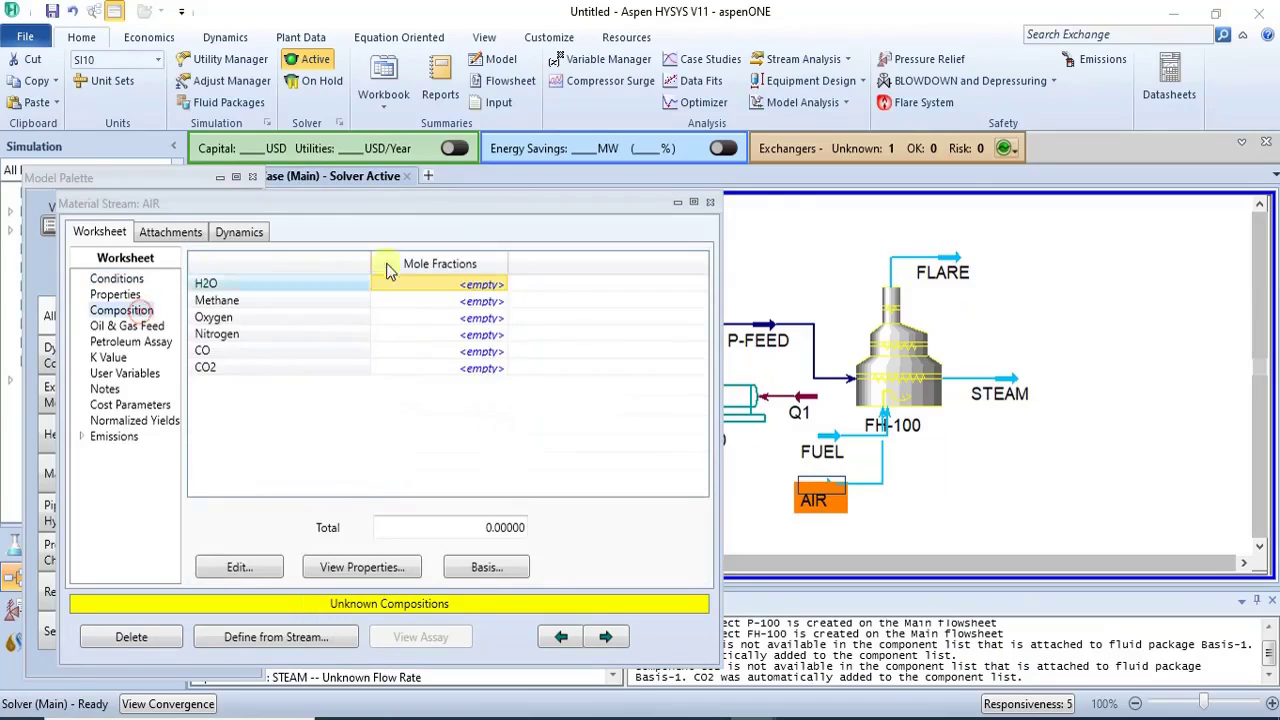
{"action": "left_click", "coordinate": [524, 567]}
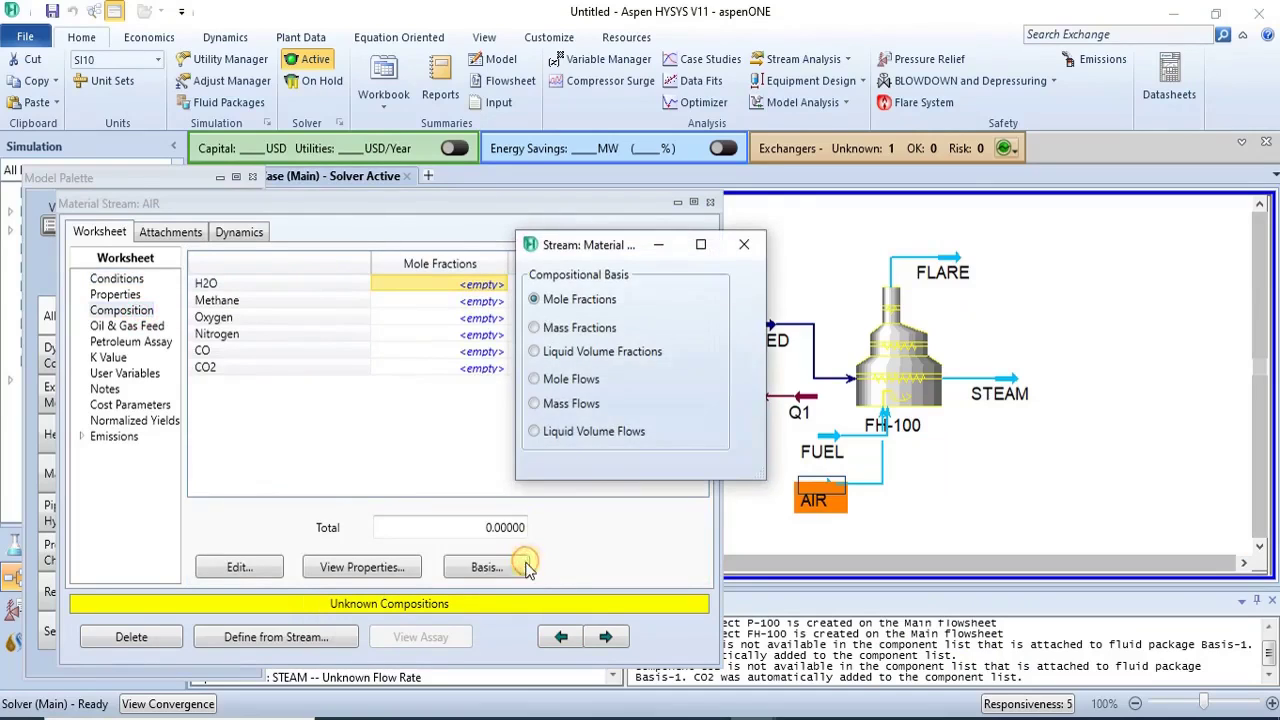
{"action": "left_click", "coordinate": [535, 352]}
{"action": "left_click", "coordinate": [743, 244]}
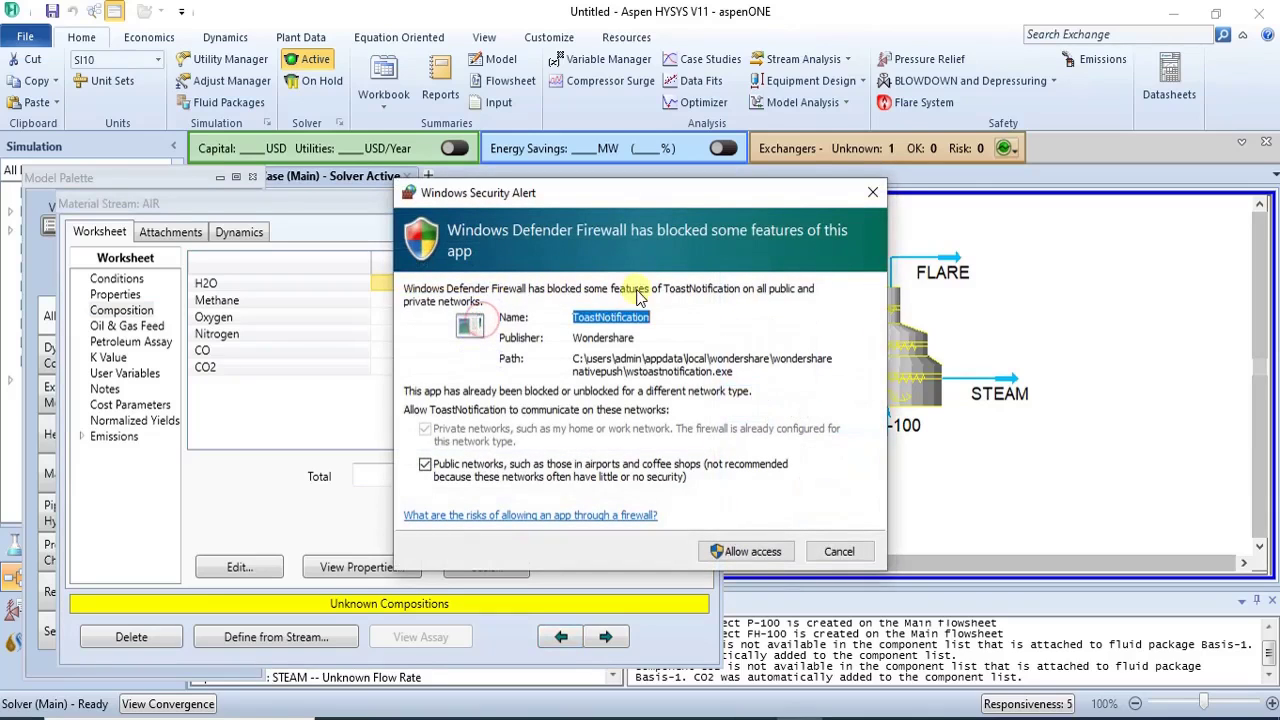
{"action": "left_click", "coordinate": [873, 196]}
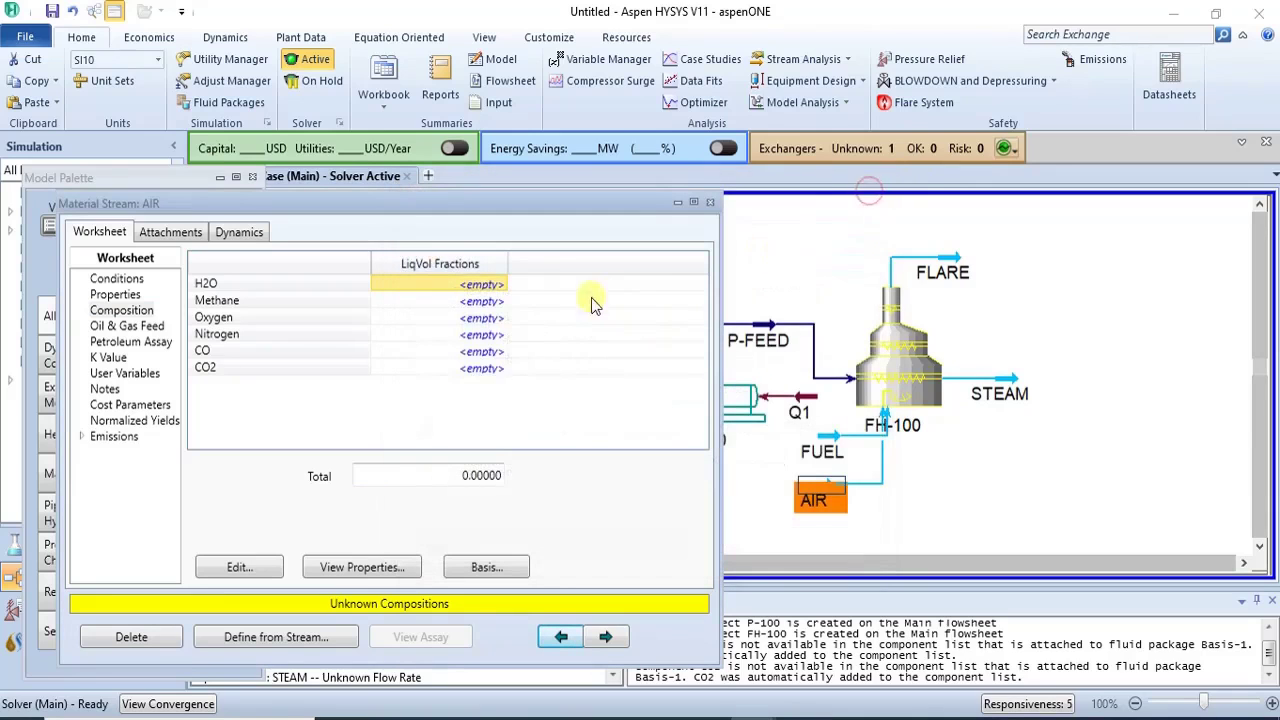
Step: Set the AIR composition to 0.21 oxygen and 0.79 nitrogen, accept it, and close the stream window
{"action": "left_click", "coordinate": [477, 336]}
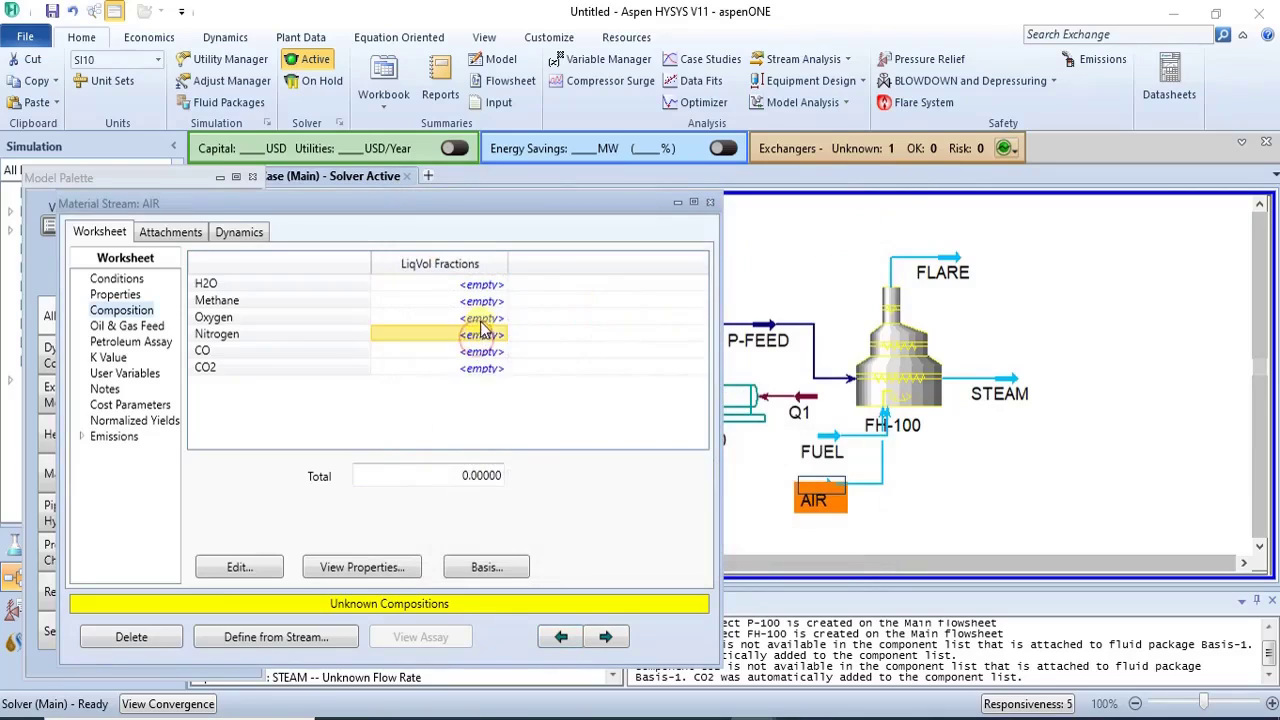
{"action": "left_click", "coordinate": [481, 318]}
{"action": "type", "text": "0"}
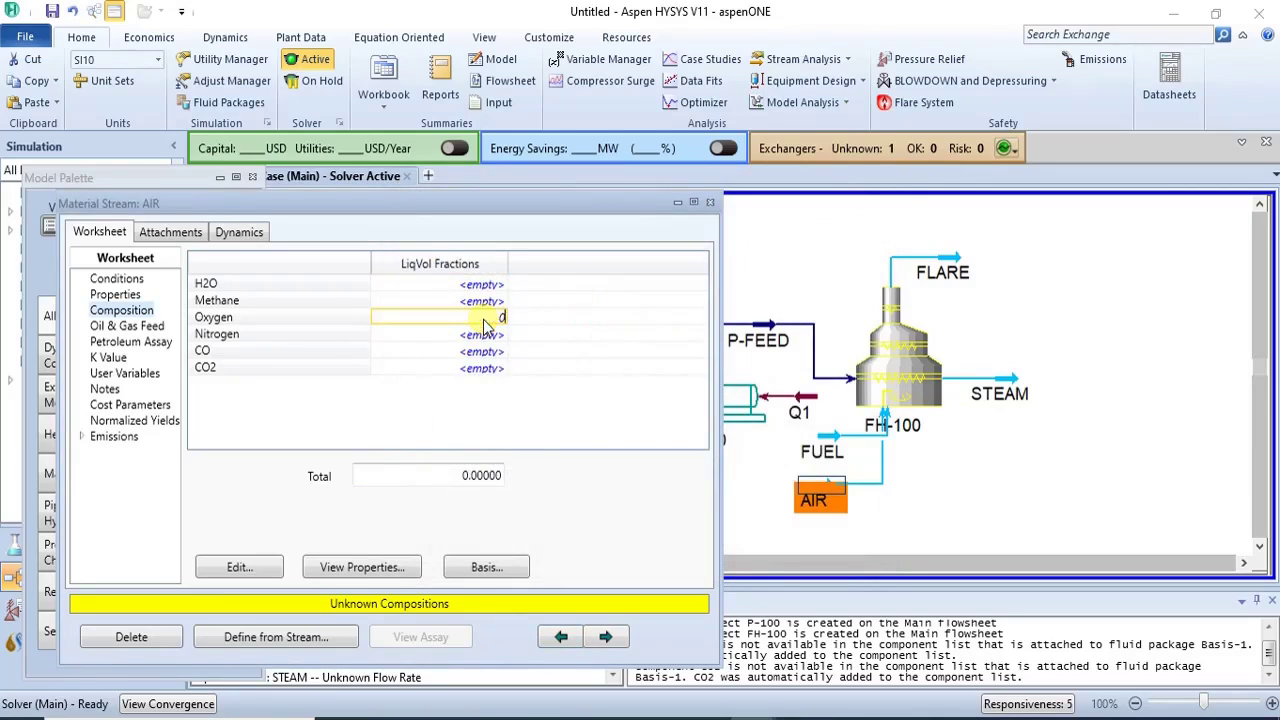
{"action": "type", "text": ".21"}
{"action": "key", "text": "Return"}
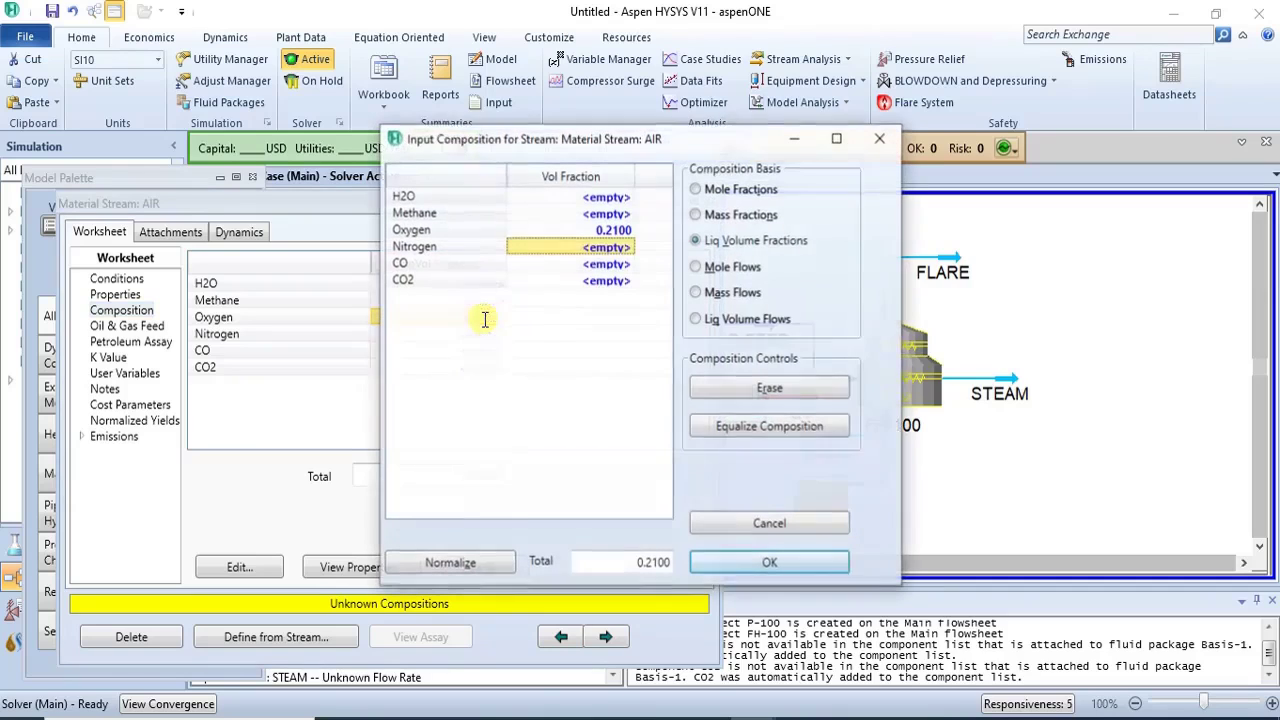
{"action": "type", "text": "0.79"}
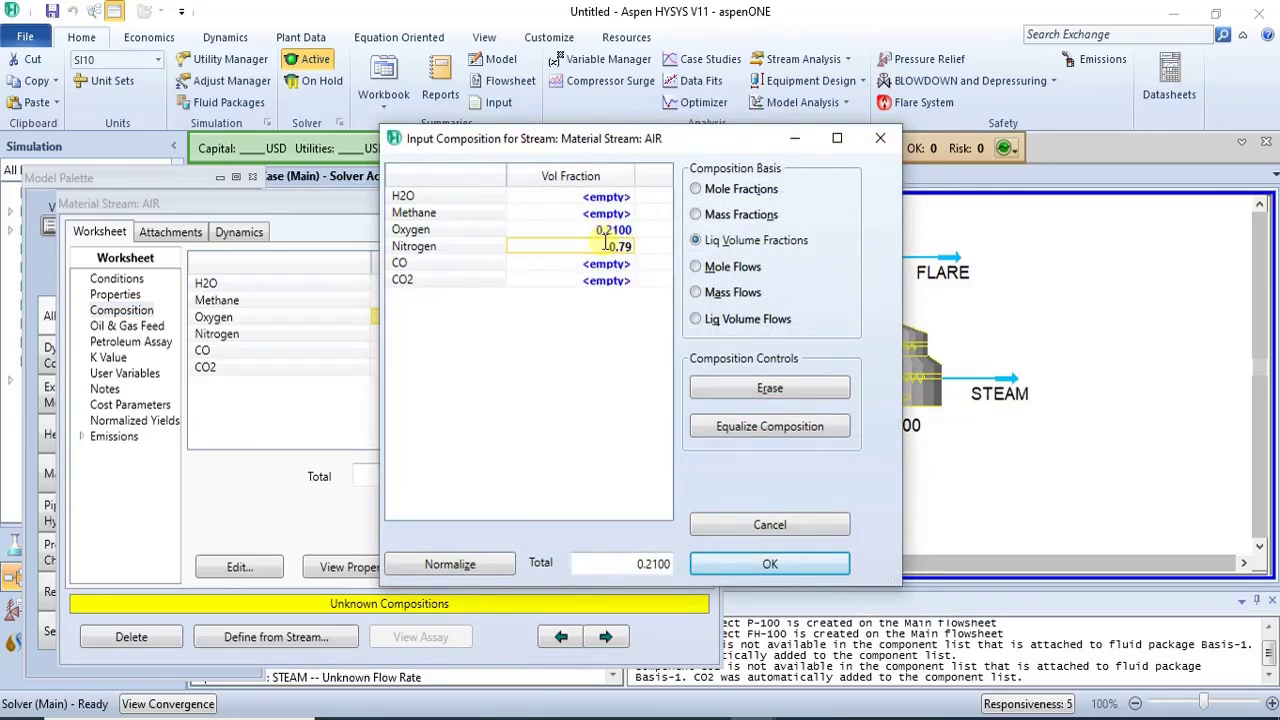
{"action": "key", "text": "Return"}
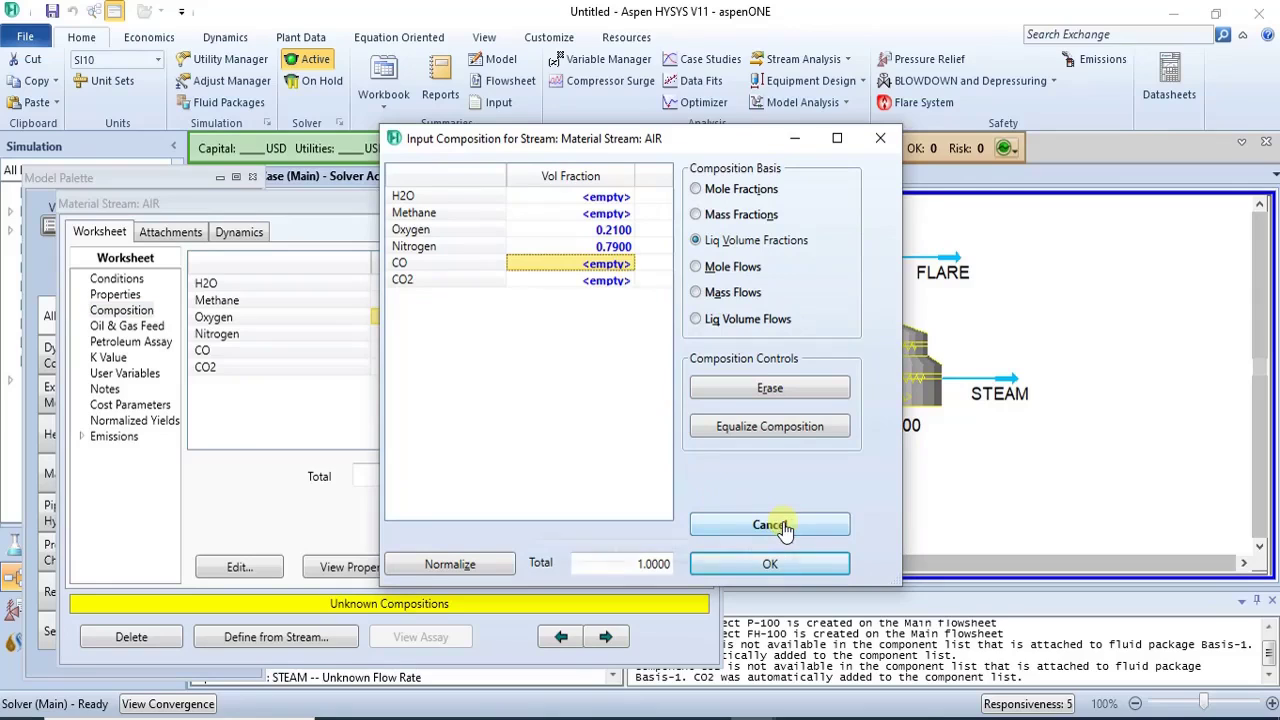
{"action": "left_click", "coordinate": [795, 565]}
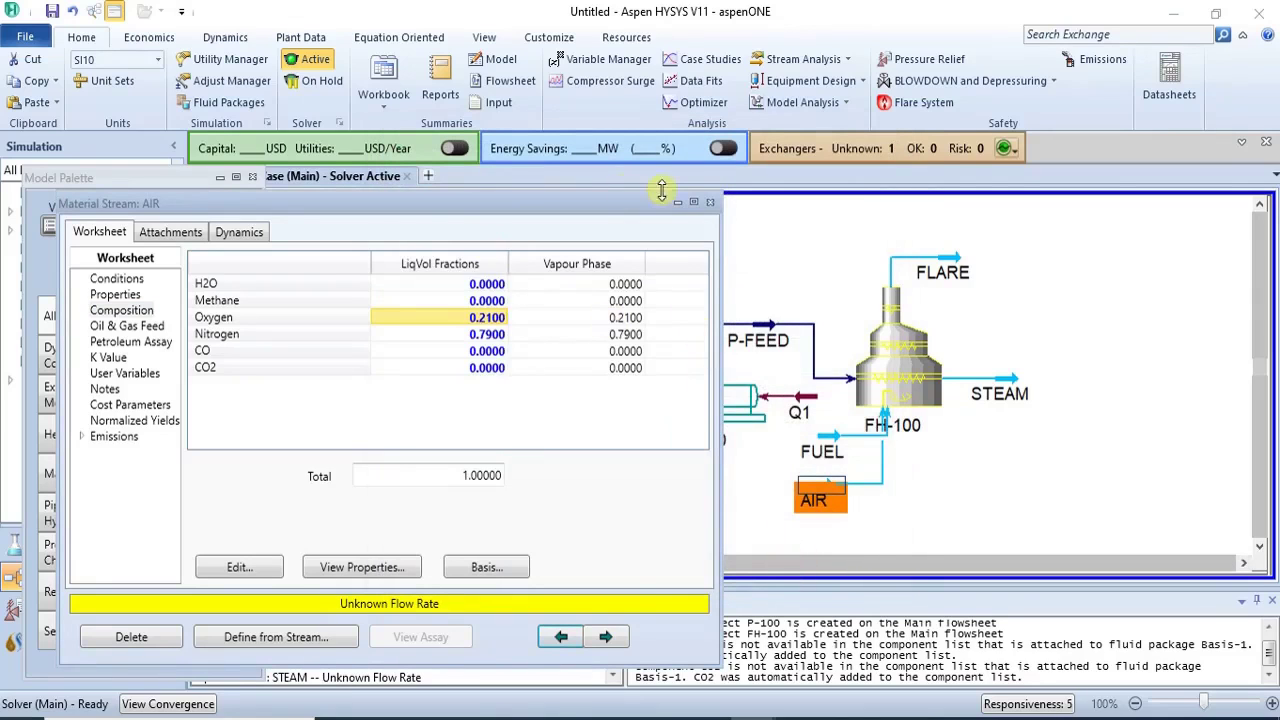
{"action": "left_click", "coordinate": [710, 202]}
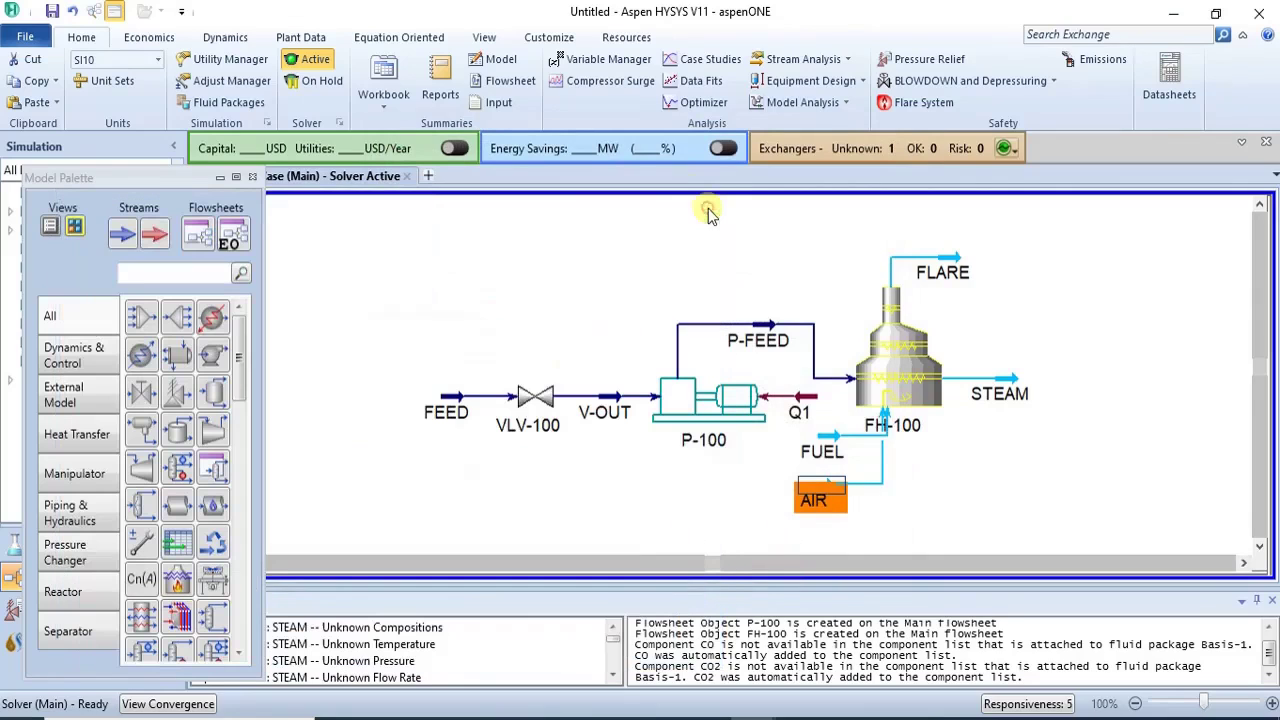
Step: Open the FUEL stream and set its composition to a methane mole fraction of 1
{"action": "left_click", "coordinate": [812, 442]}
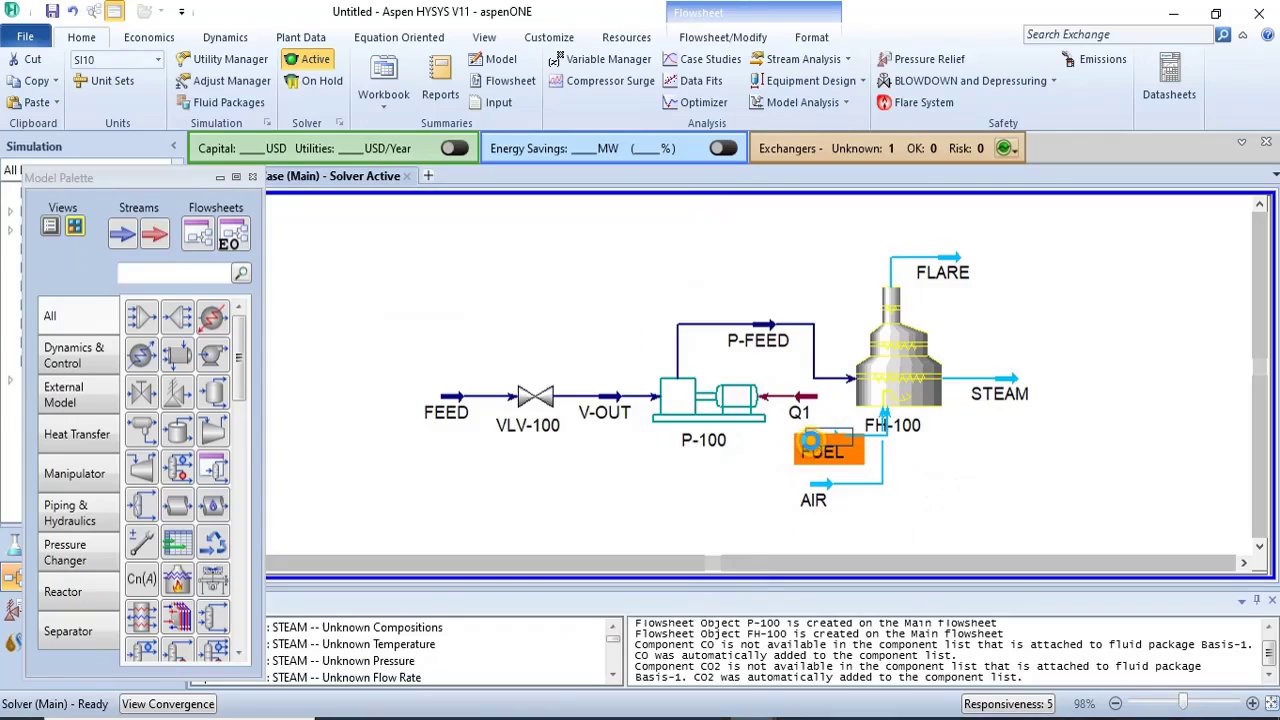
{"action": "double_click", "coordinate": [812, 442]}
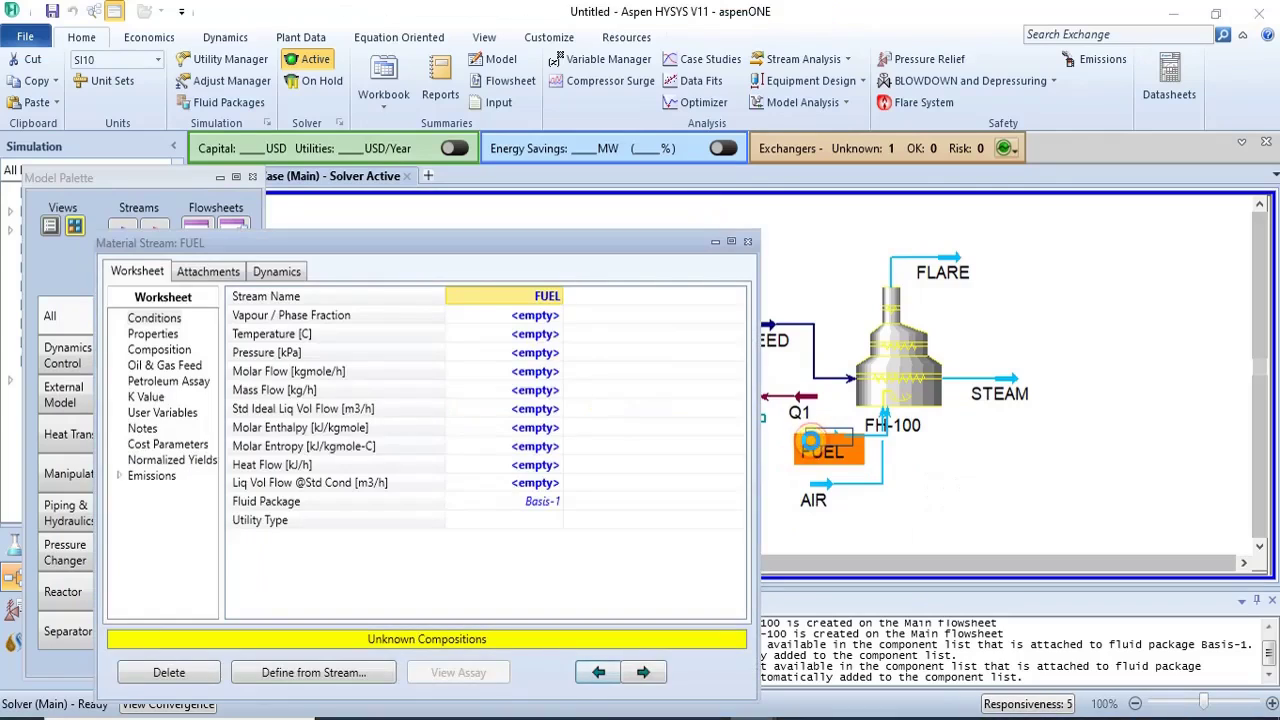
{"action": "left_click", "coordinate": [162, 349]}
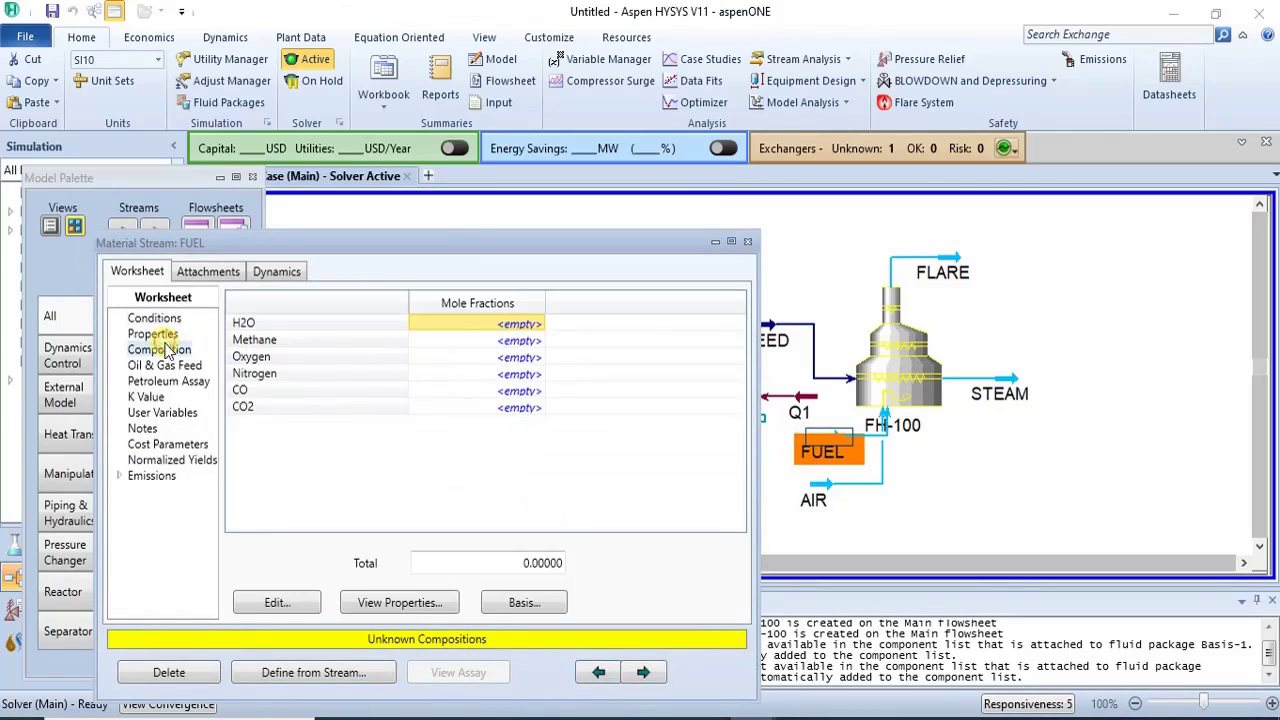
{"action": "left_click", "coordinate": [520, 342]}
{"action": "type", "text": "1"}
{"action": "key", "text": "Return"}
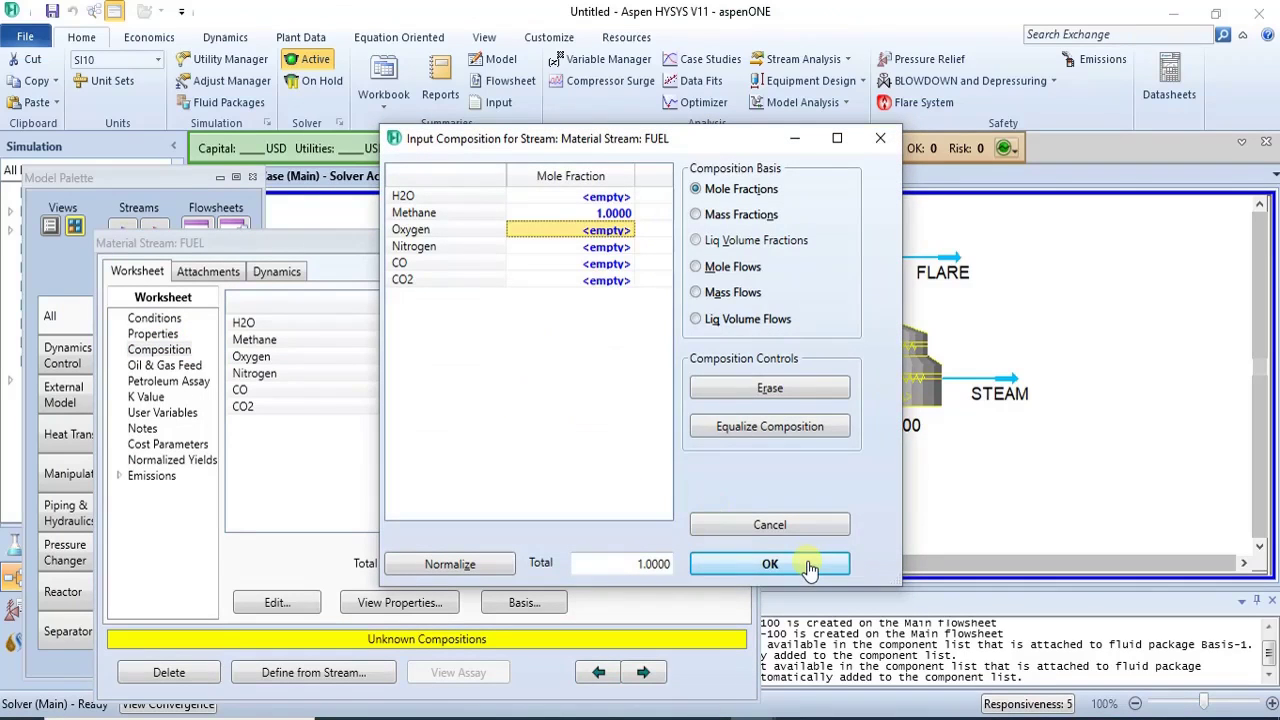
{"action": "left_click", "coordinate": [770, 564]}
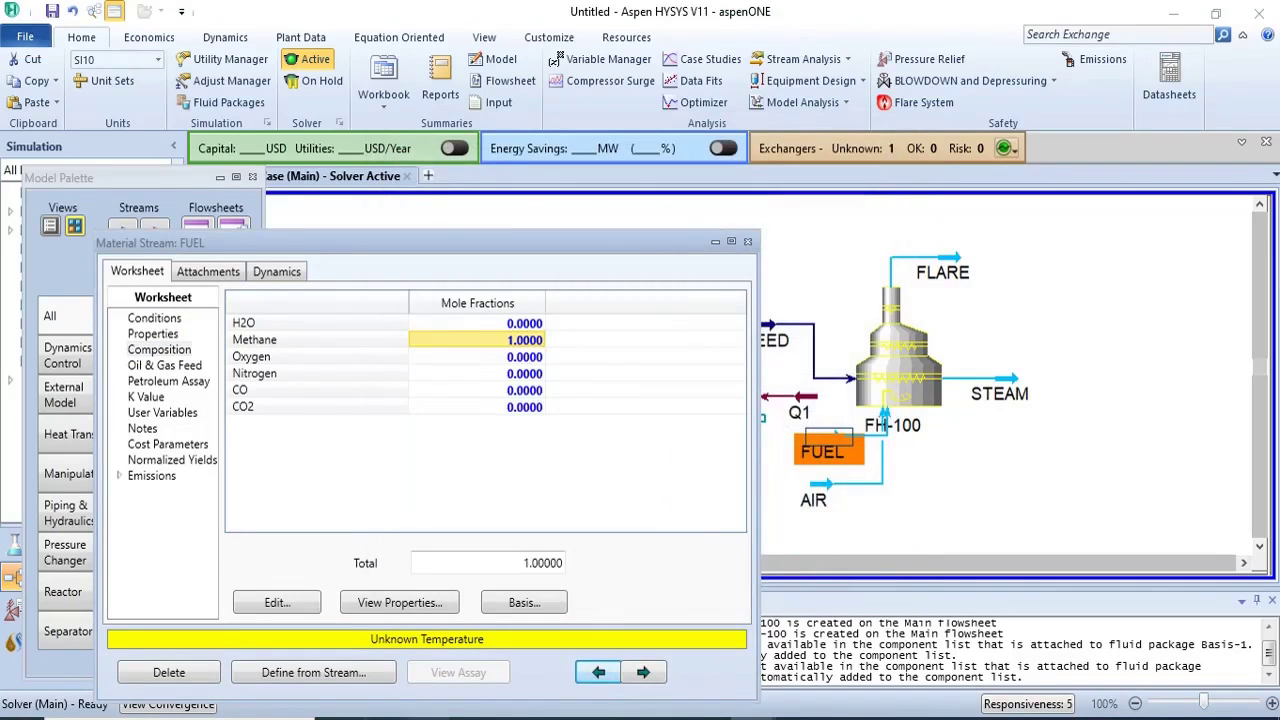
Step: Check the fuel's temperature and pressure specifications in PSV.pdf and return to the FUEL stream in HYSYS
{"action": "mouse_move", "coordinate": [600, 716]}
{"action": "mouse_move", "coordinate": [607, 627]}
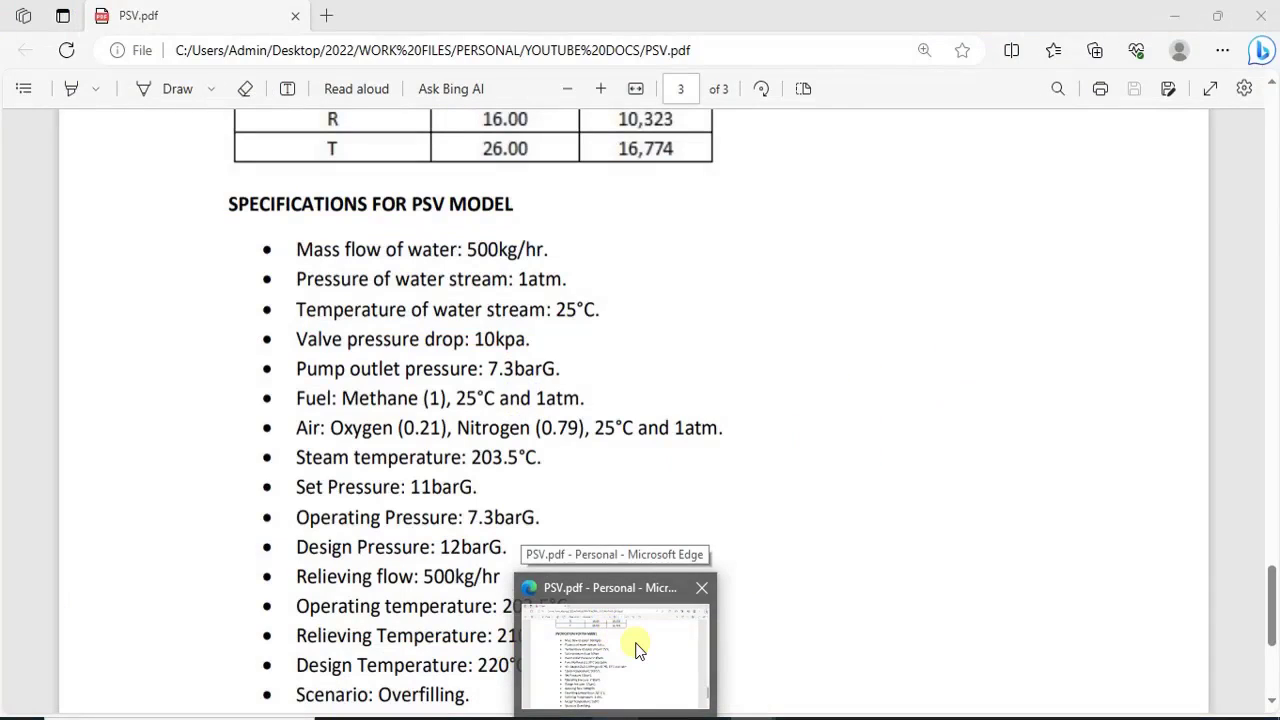
{"action": "left_click", "coordinate": [640, 650]}
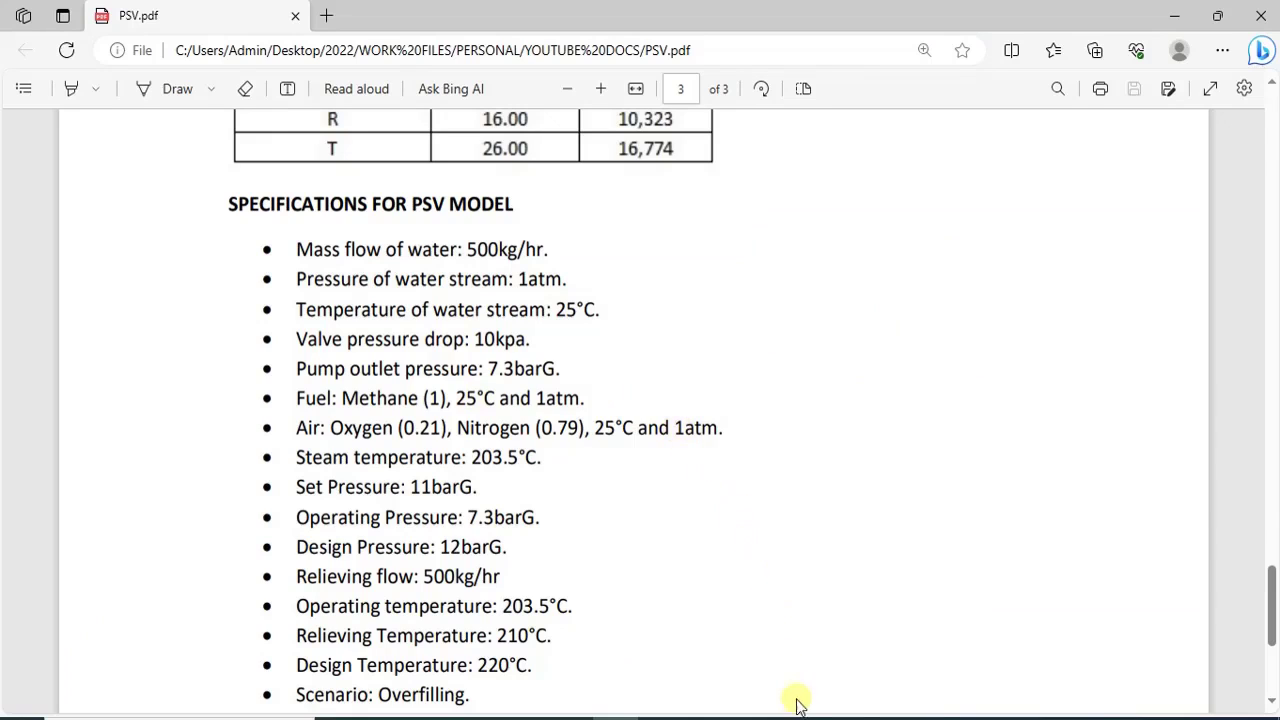
{"action": "mouse_move", "coordinate": [752, 717]}
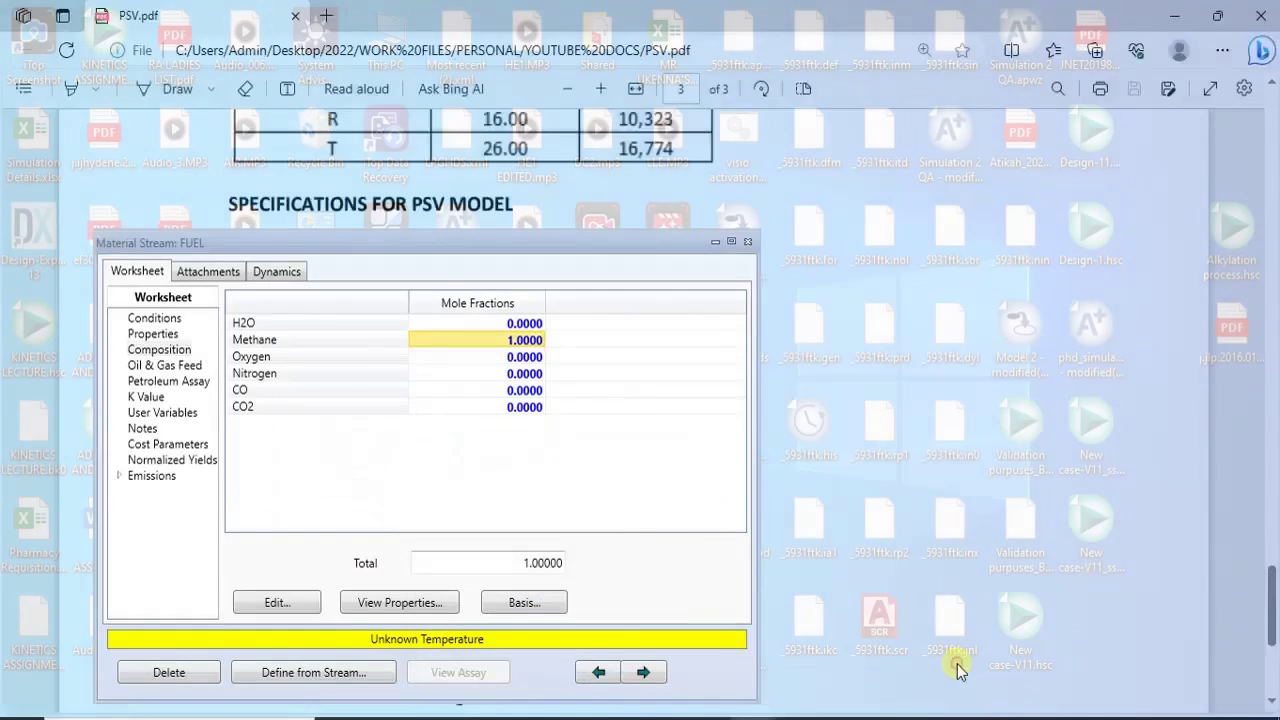
{"action": "left_click", "coordinate": [957, 670]}
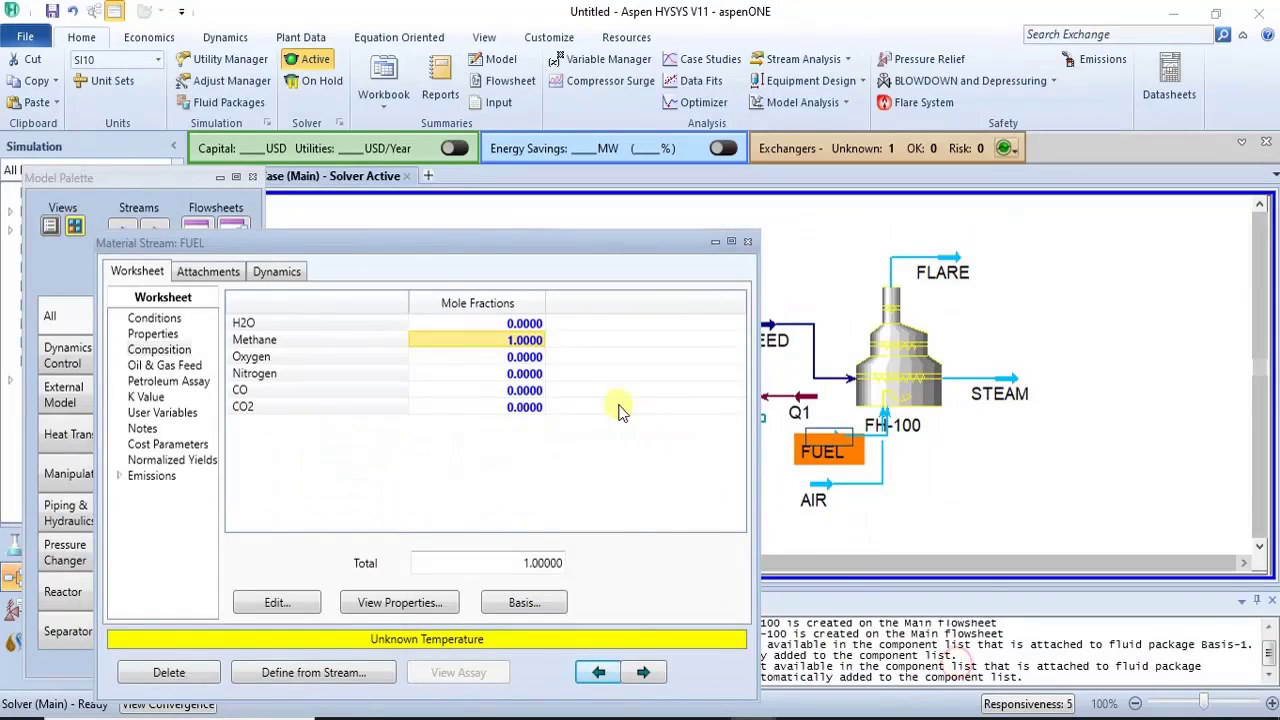
Step: Dismiss the recorder update notice, set the FUEL stream's temperature to 25 °C and pressure to 1 atm, and close its window
{"action": "left_click", "coordinate": [172, 321]}
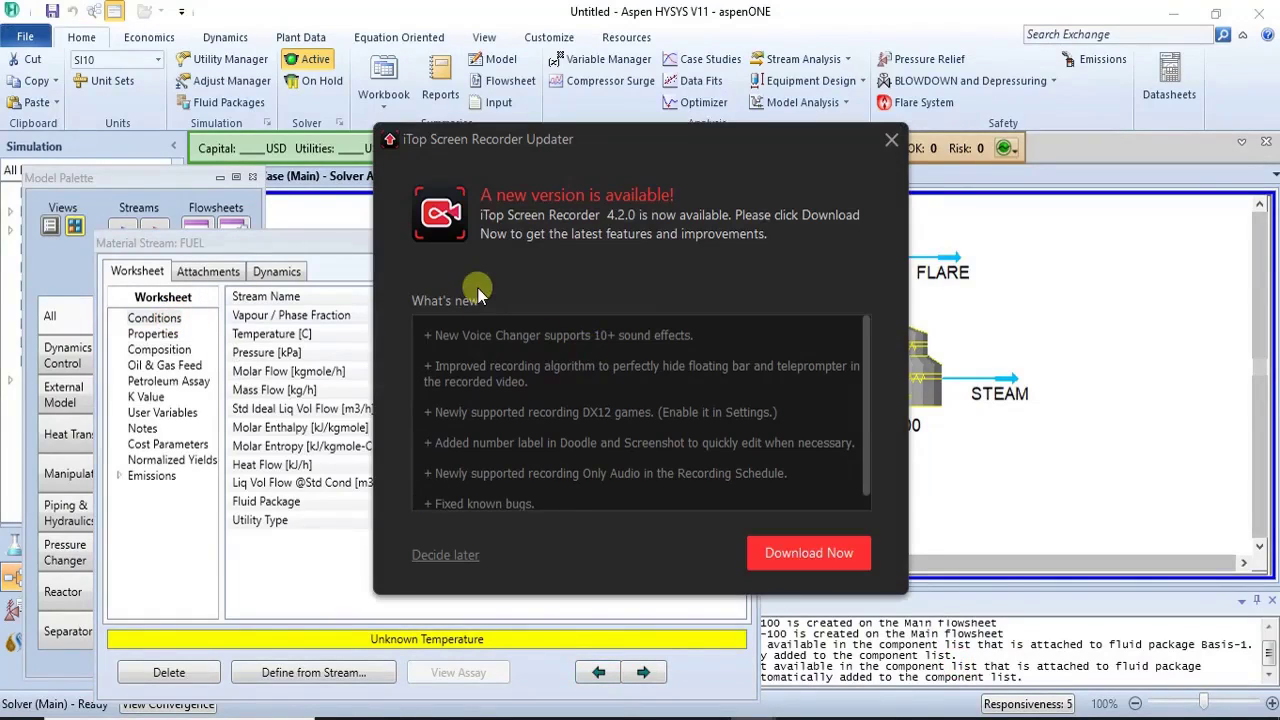
{"action": "left_click", "coordinate": [891, 139]}
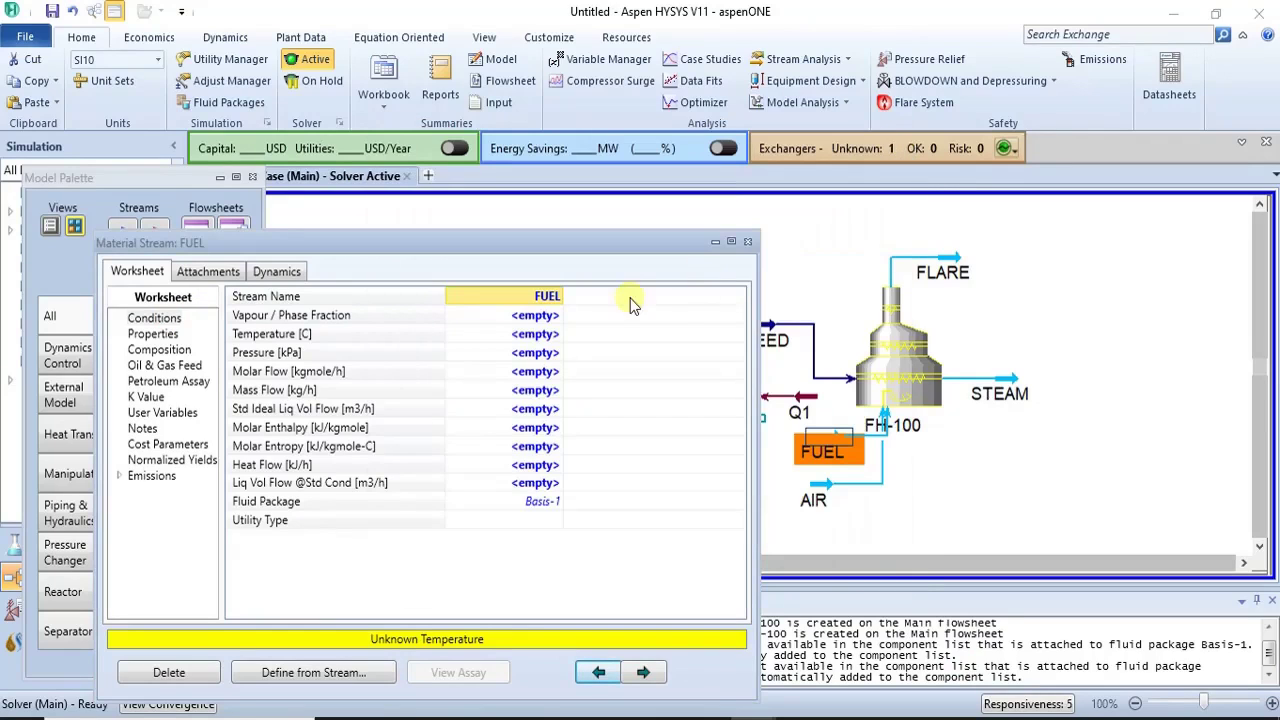
{"action": "left_click", "coordinate": [533, 340]}
{"action": "type", "text": "25"}
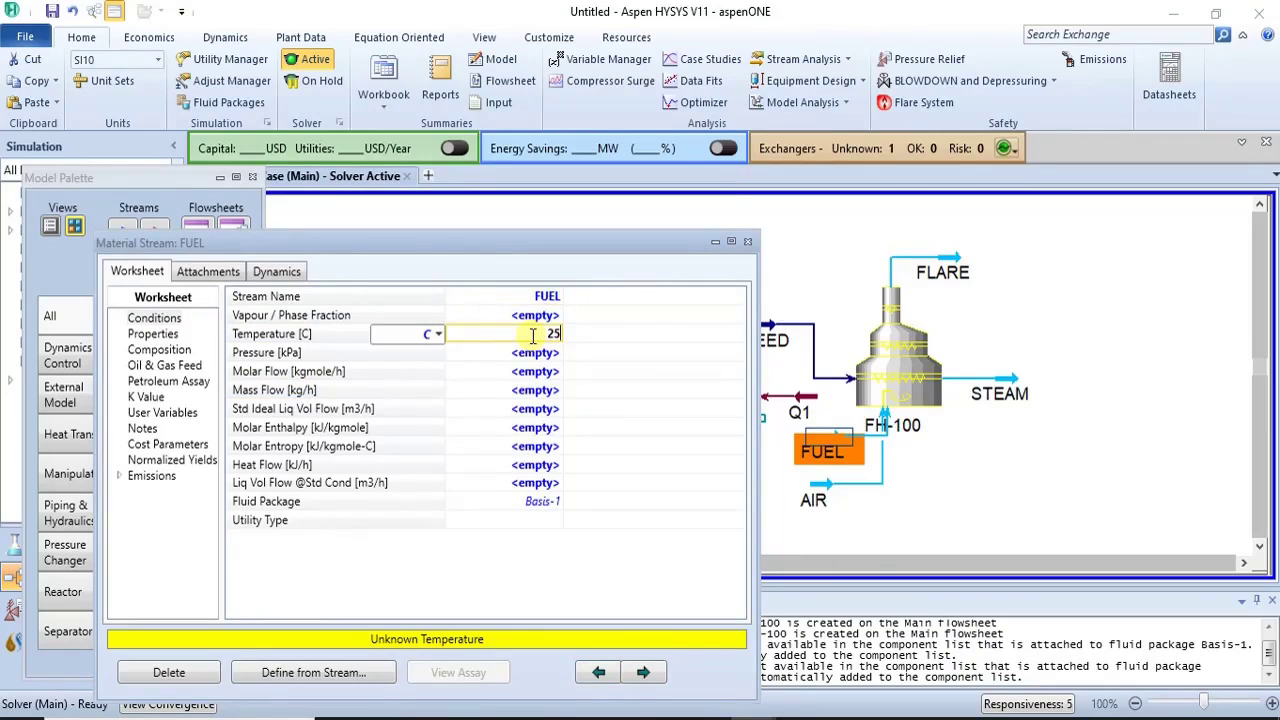
{"action": "key", "text": "Return"}
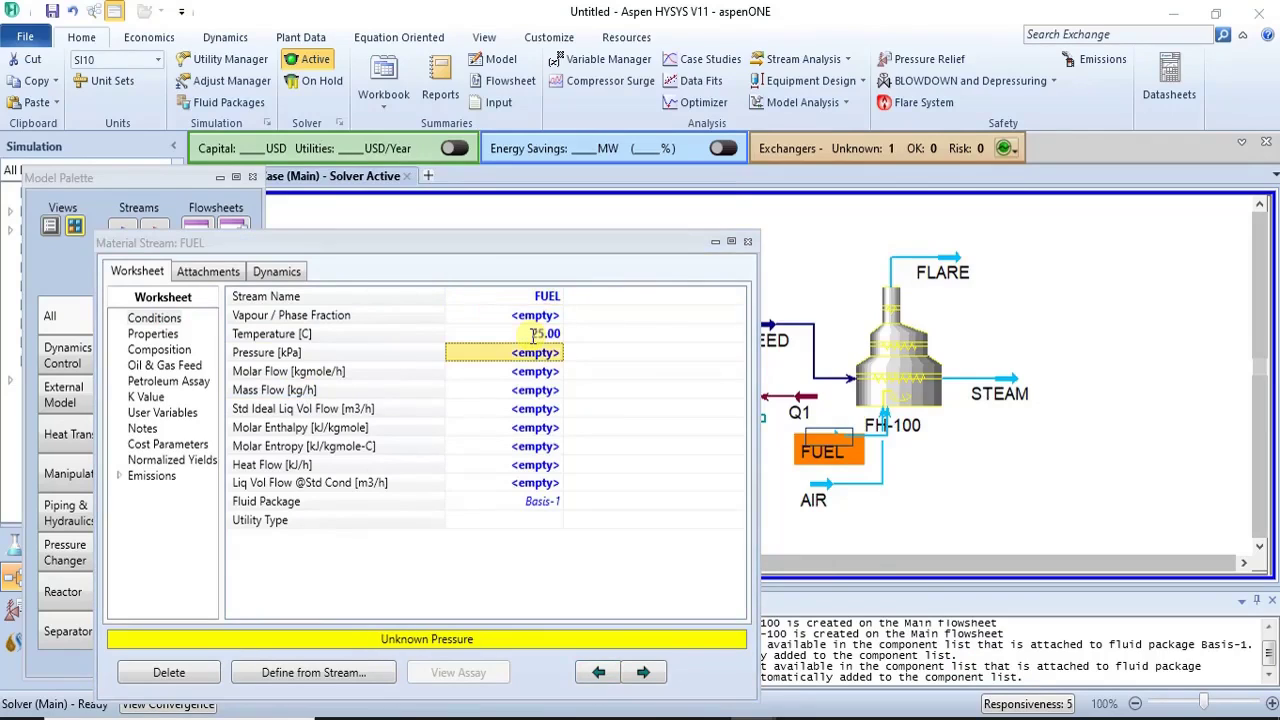
{"action": "type", "text": "1"}
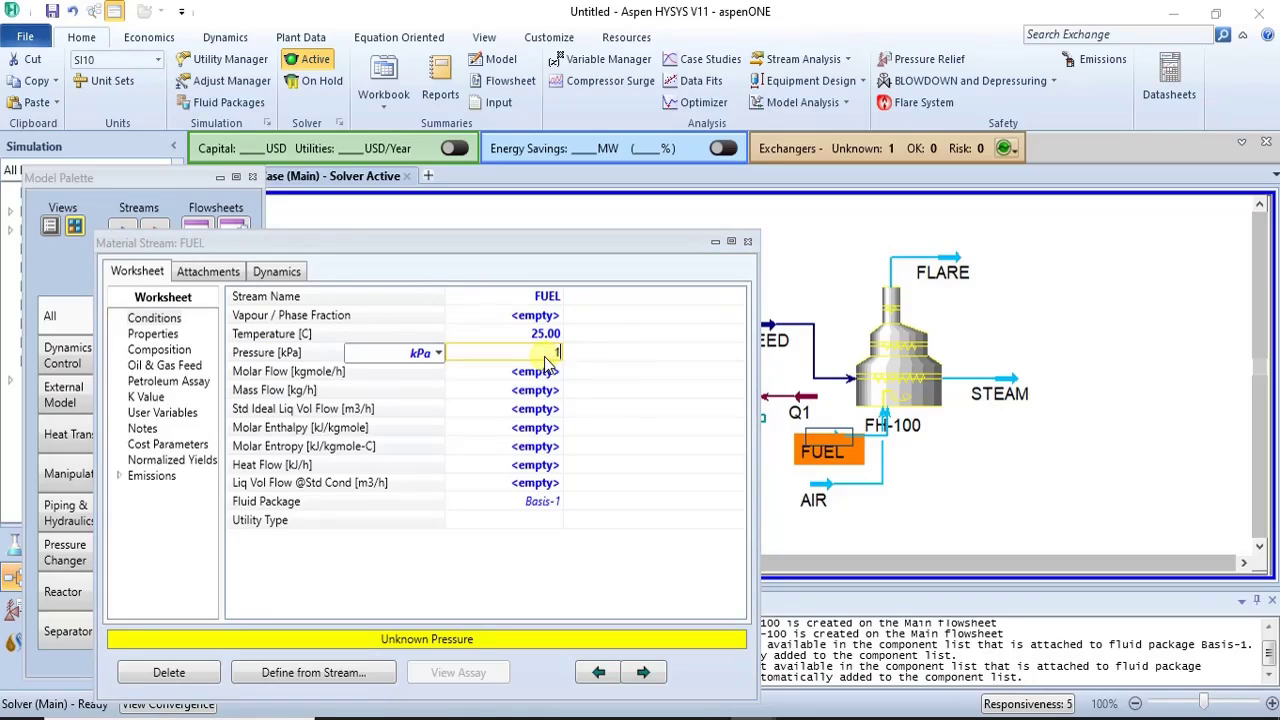
{"action": "left_click", "coordinate": [439, 353]}
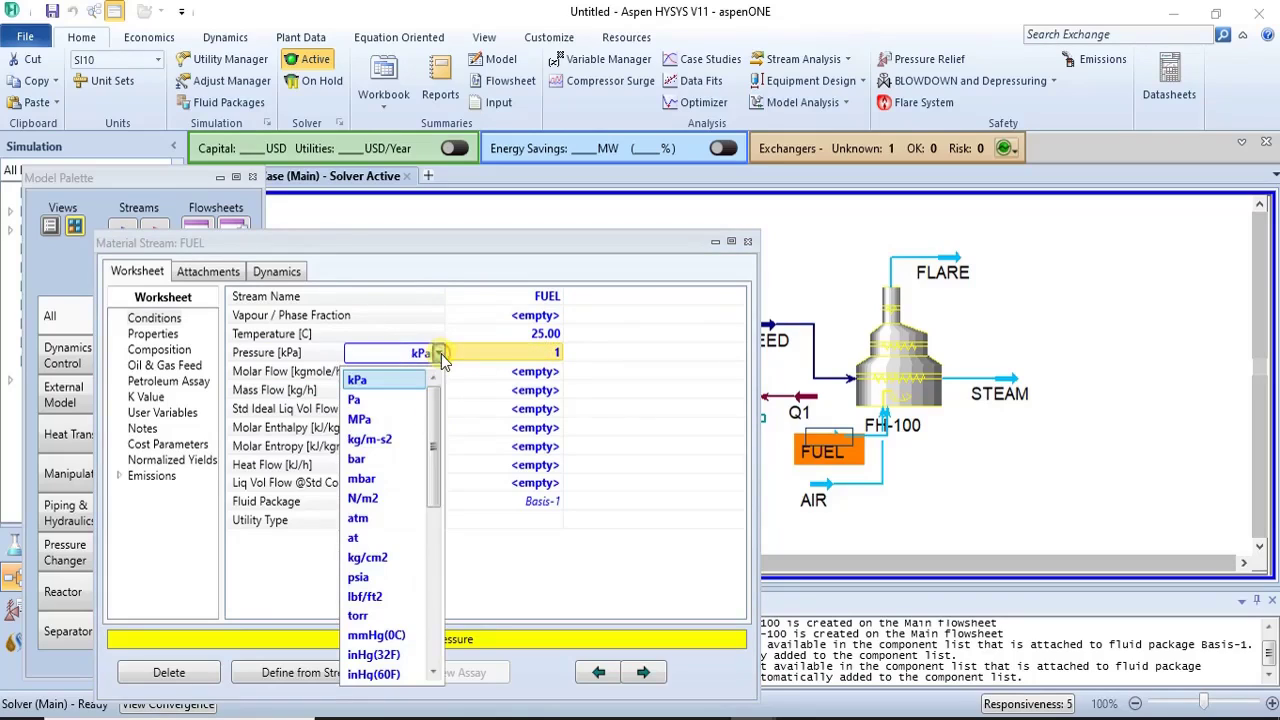
{"action": "left_click", "coordinate": [394, 518]}
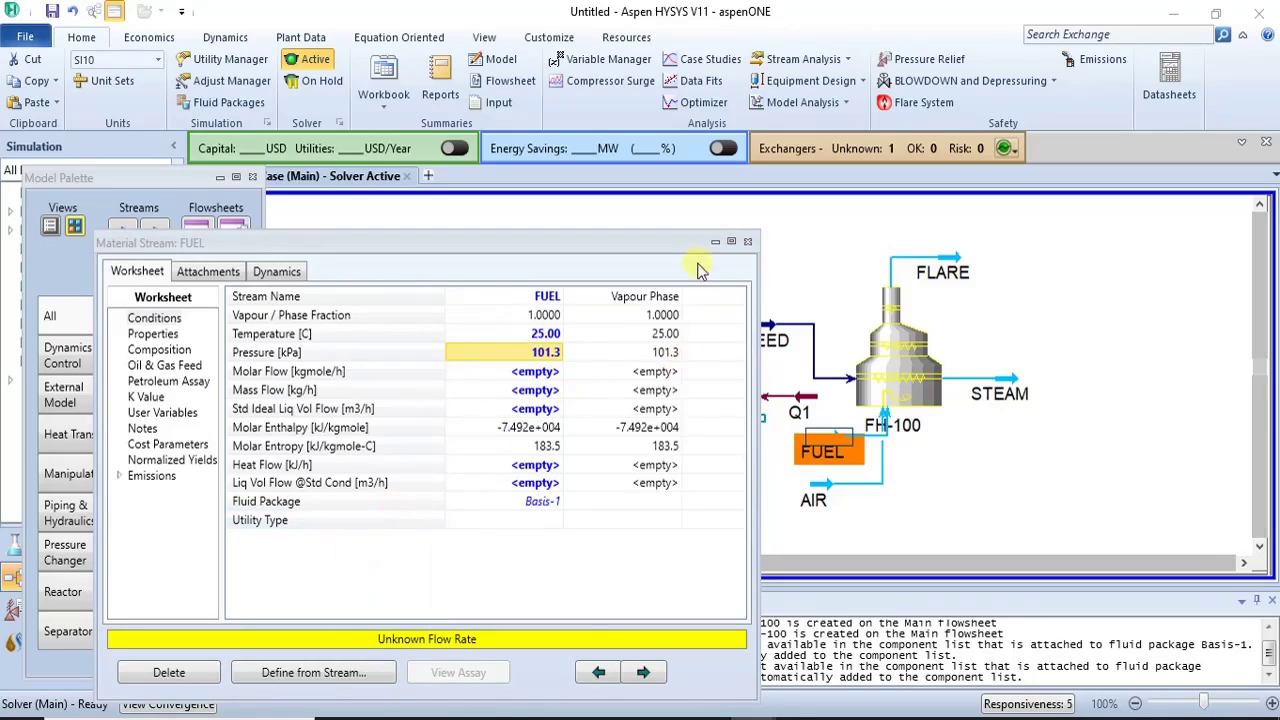
{"action": "left_click", "coordinate": [747, 241]}
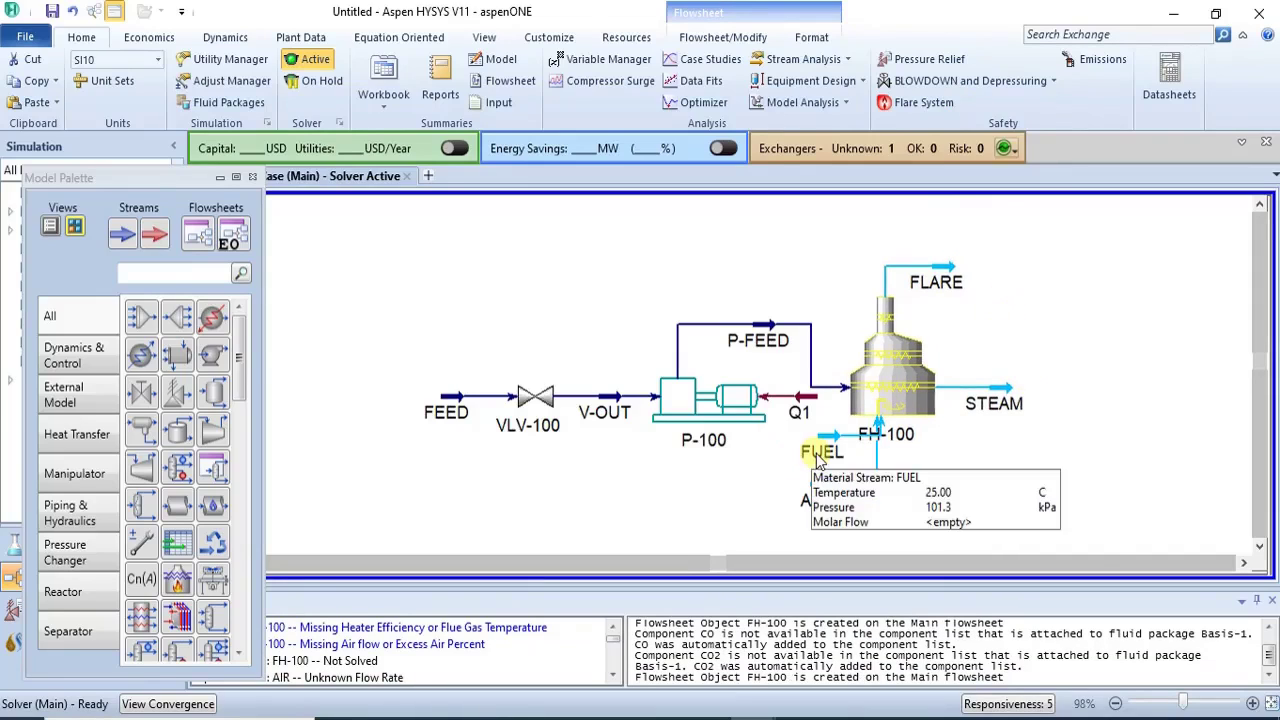
Step: Open the fired heater FH-100 and review its stream properties, compositions and connections
{"action": "double_click", "coordinate": [915, 390]}
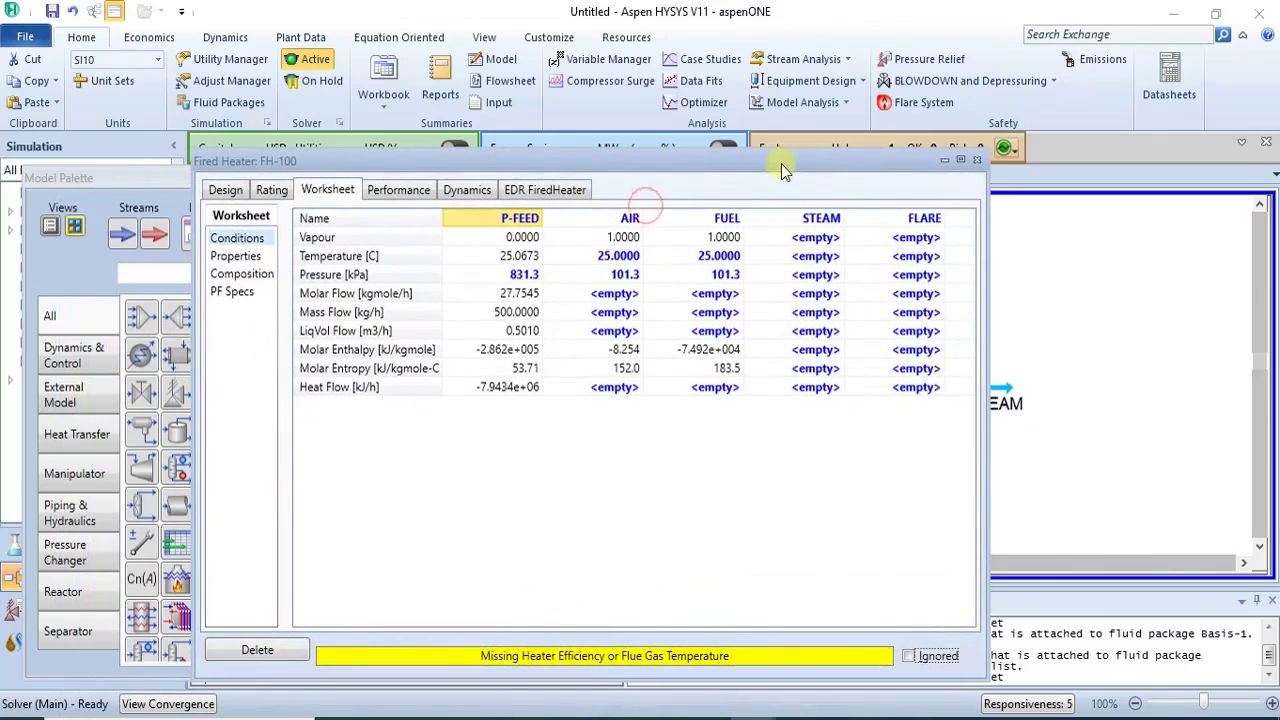
{"action": "left_click", "coordinate": [236, 256]}
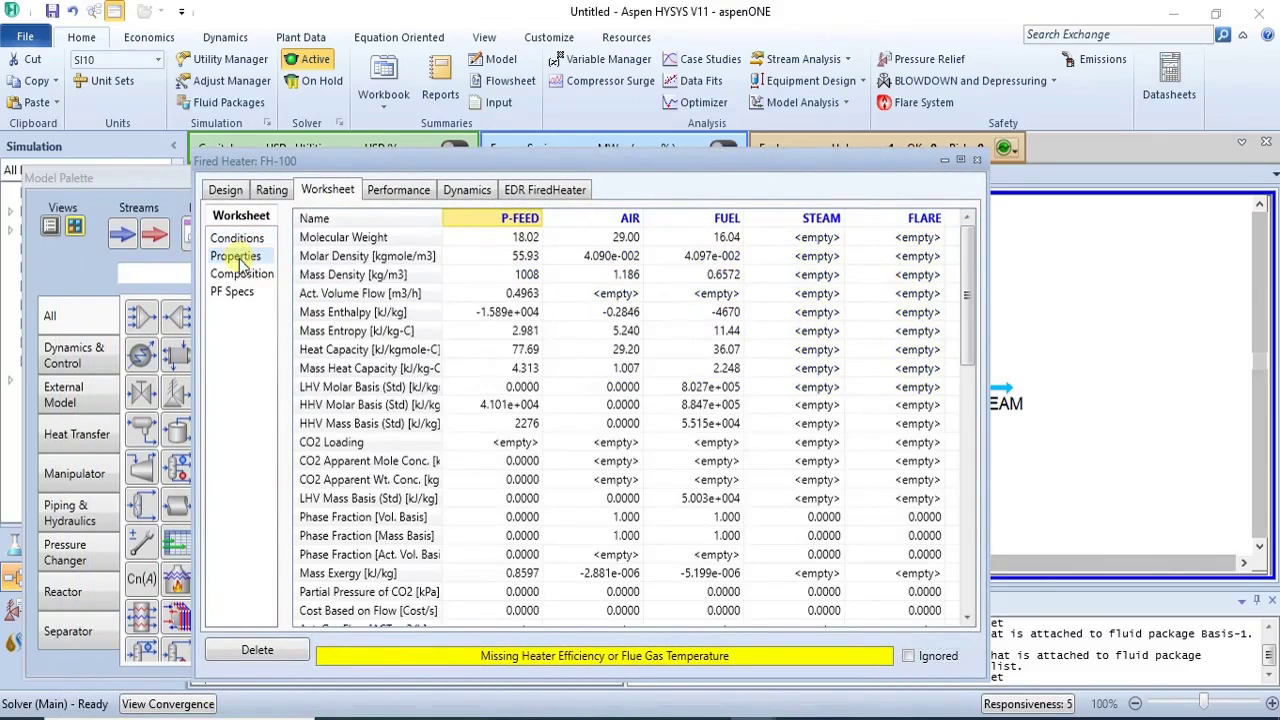
{"action": "left_click", "coordinate": [241, 274]}
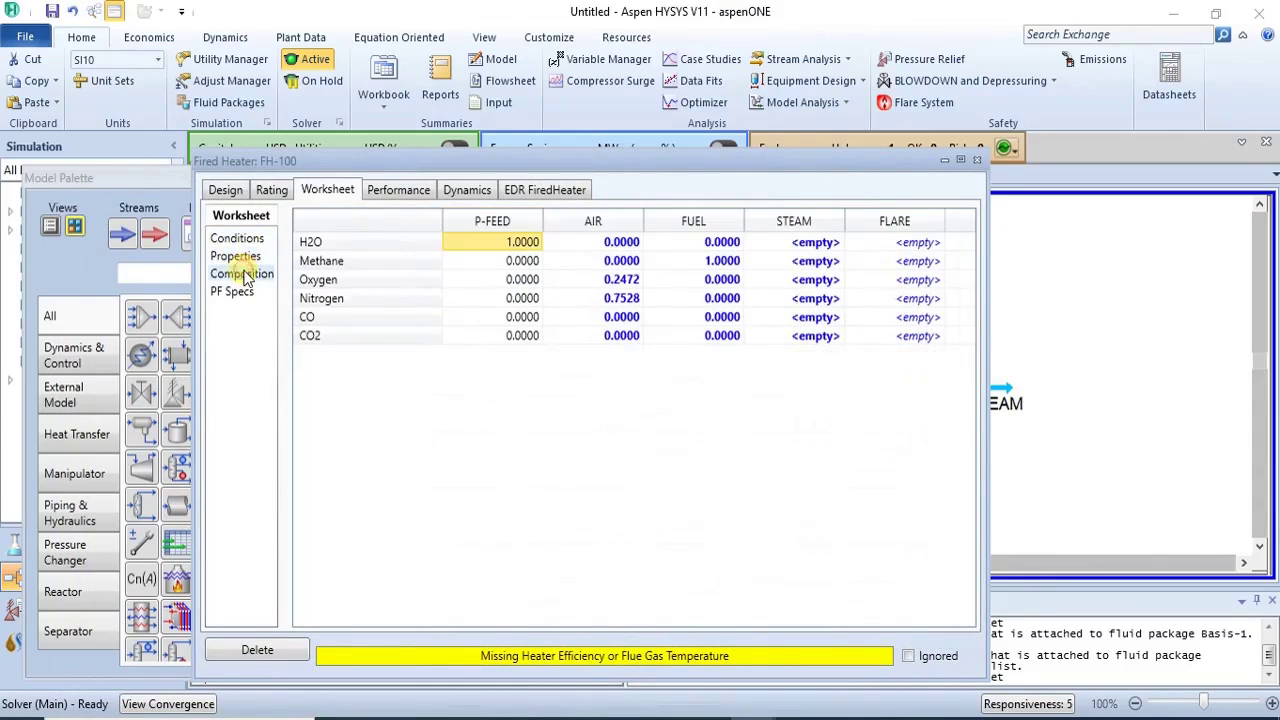
{"action": "left_click", "coordinate": [226, 192]}
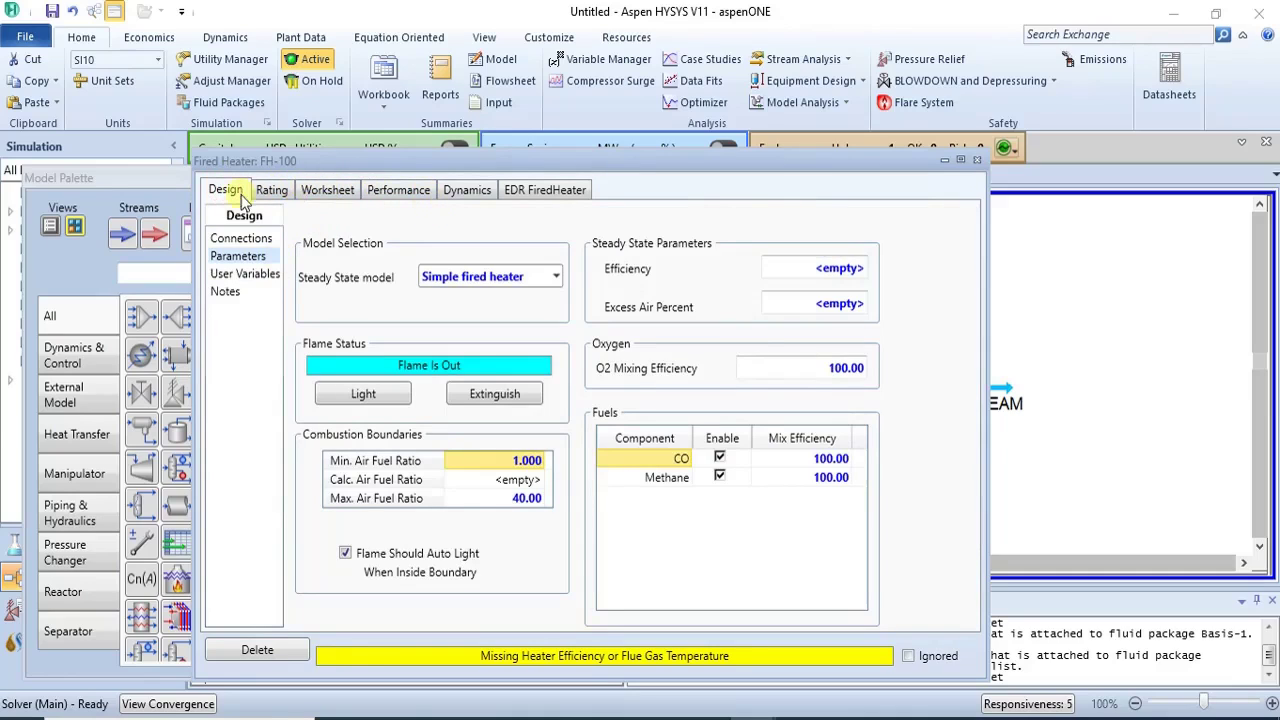
{"action": "left_click", "coordinate": [254, 242]}
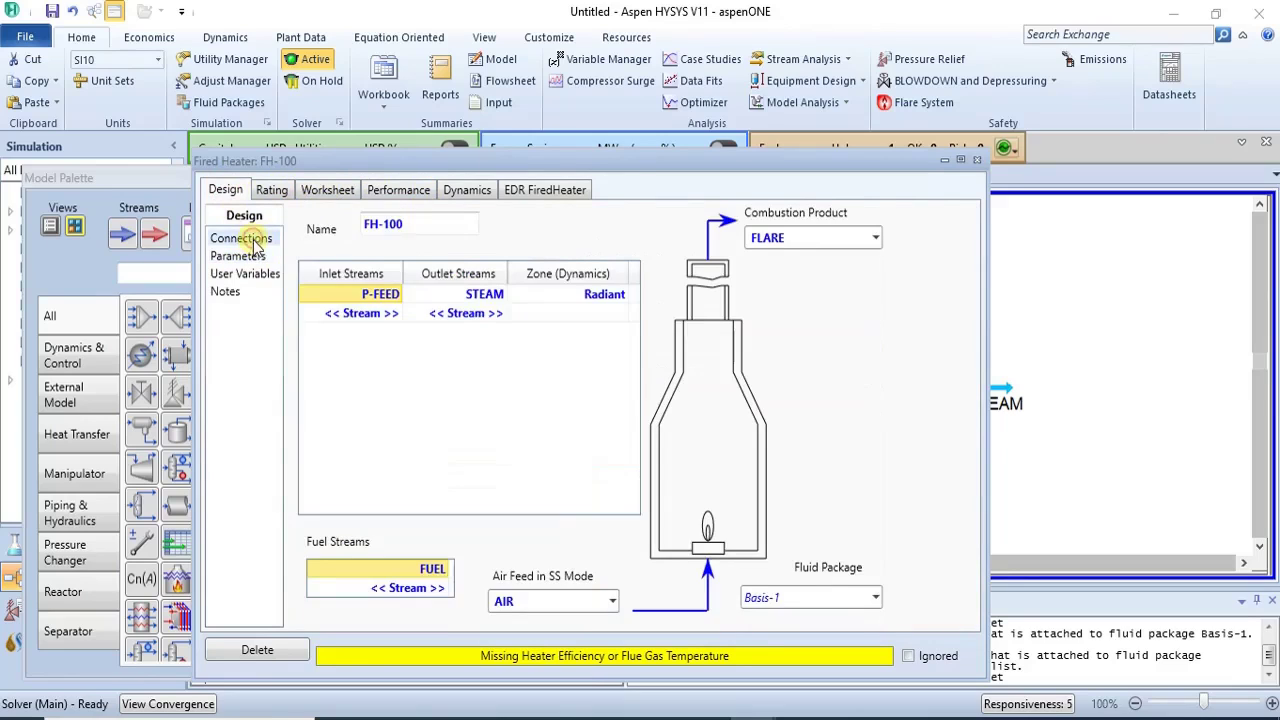
Step: Set the fired heater's steady-state efficiency to 85 % and its excess air to 5 %
{"action": "left_click", "coordinate": [246, 256]}
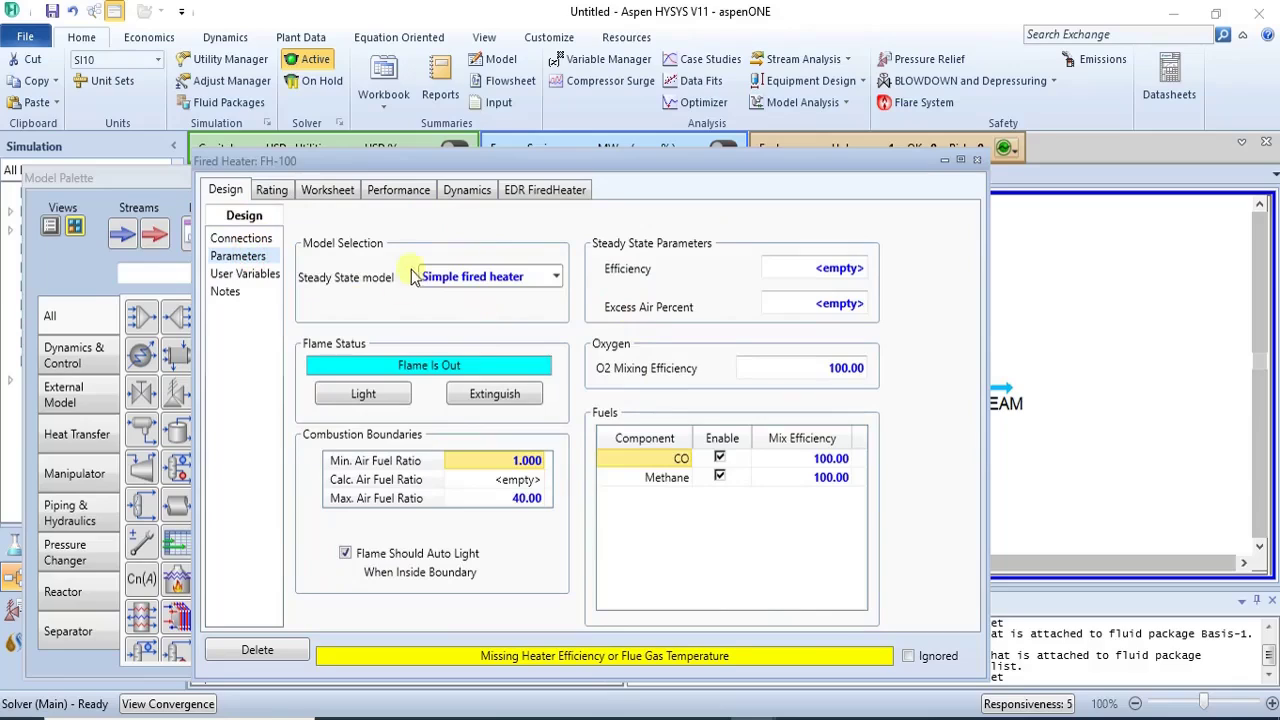
{"action": "left_click", "coordinate": [843, 268]}
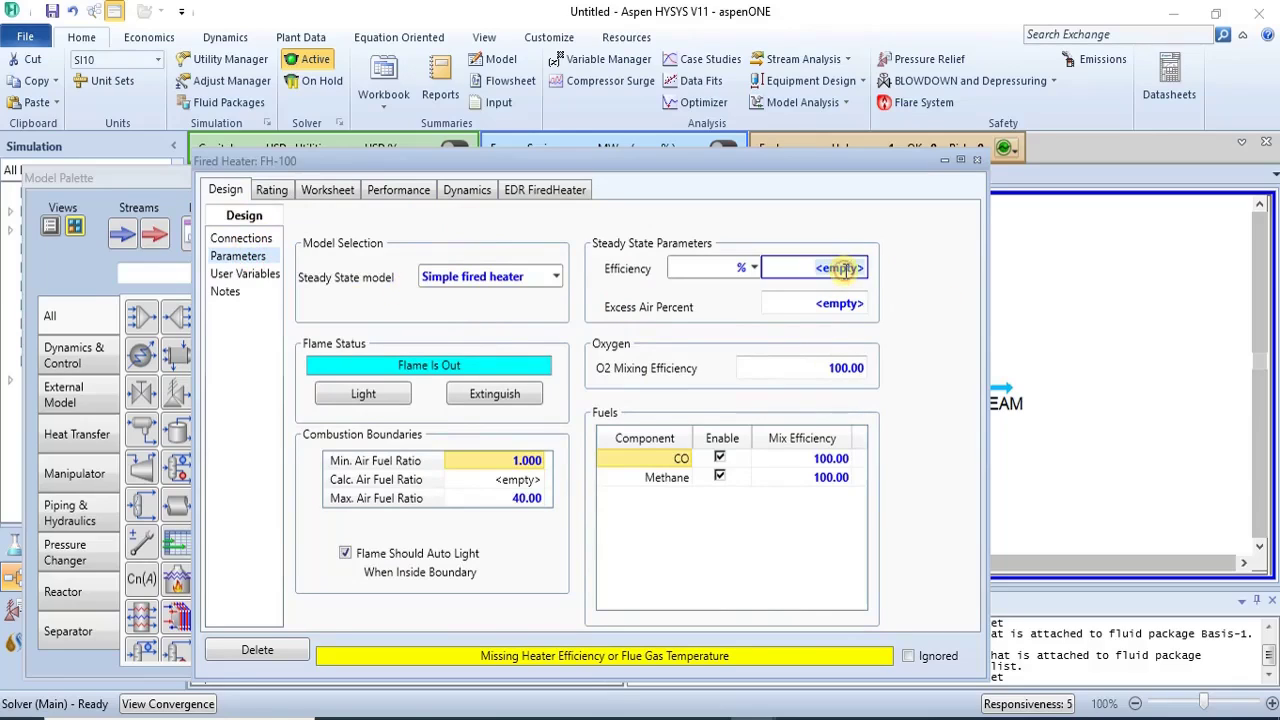
{"action": "type", "text": "85"}
{"action": "key", "text": "Return"}
{"action": "left_click", "coordinate": [938, 300]}
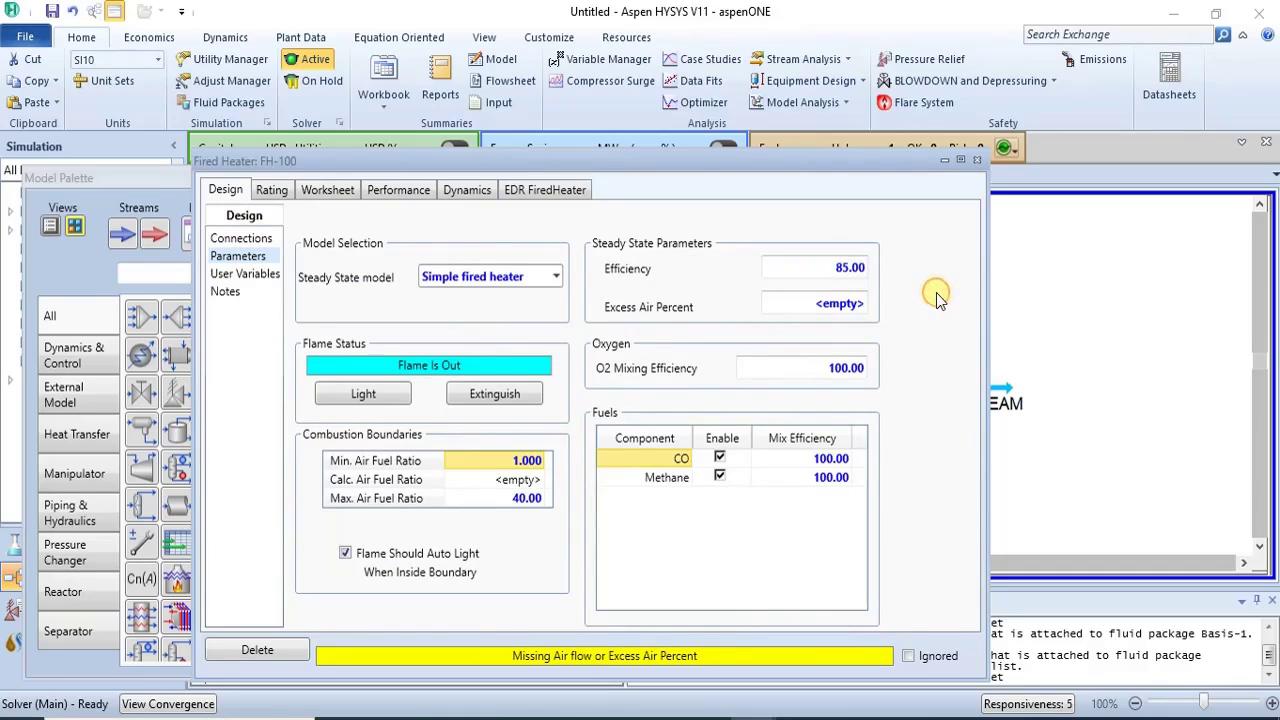
{"action": "left_click", "coordinate": [855, 302]}
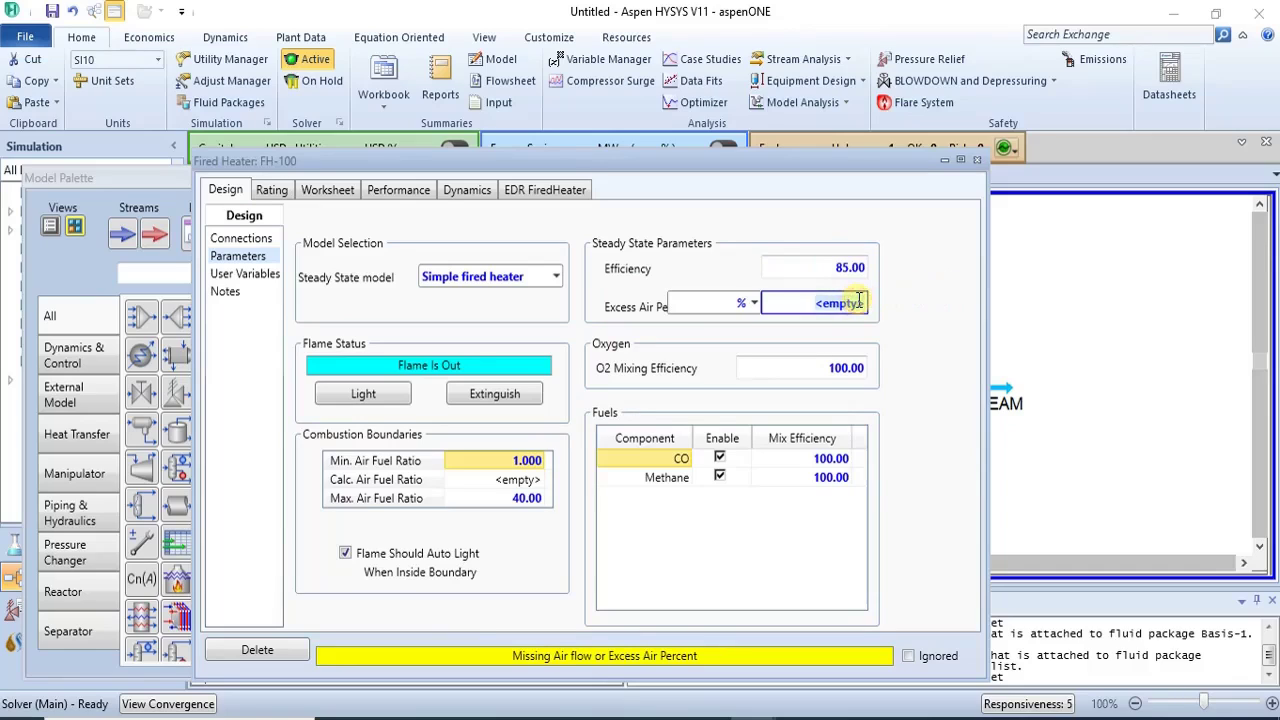
{"action": "key", "text": "BackSpace"}
{"action": "key", "text": "Return"}
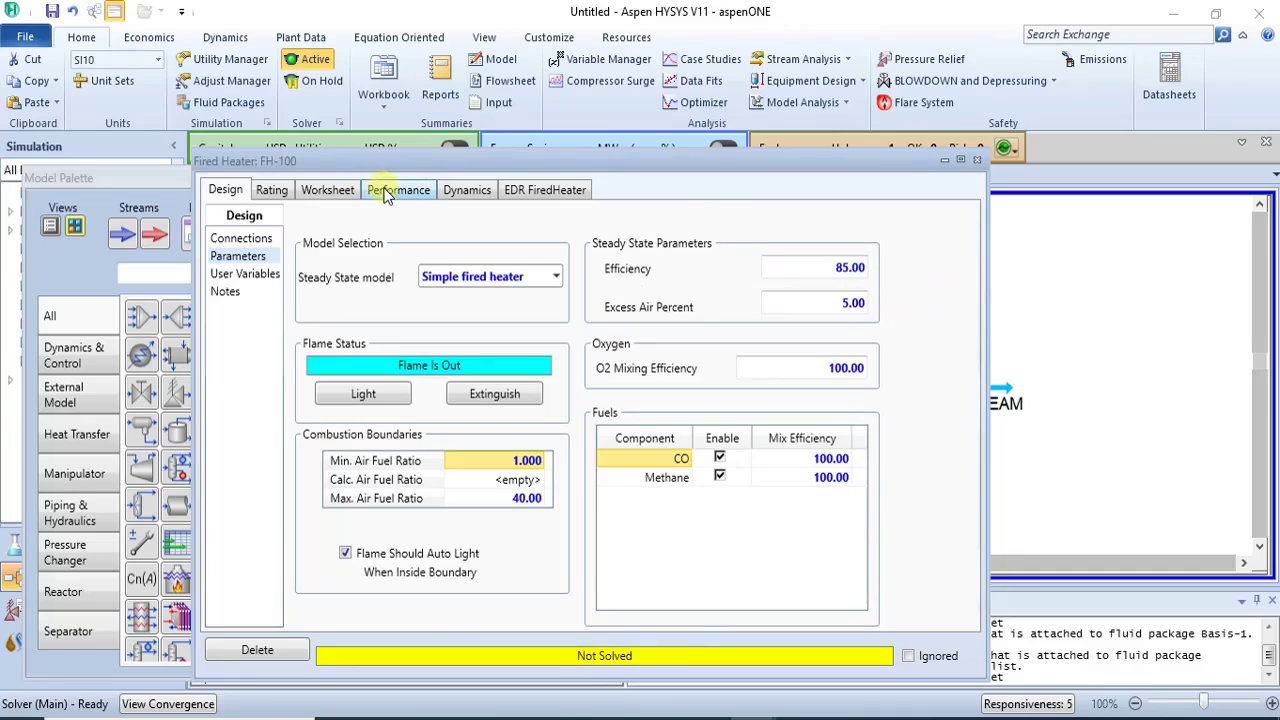
Step: Set the STEAM temperature to 203.5 °C in the fired heater's stream conditions, as specified in PSV.pdf, and close the heater window
{"action": "left_click", "coordinate": [330, 190]}
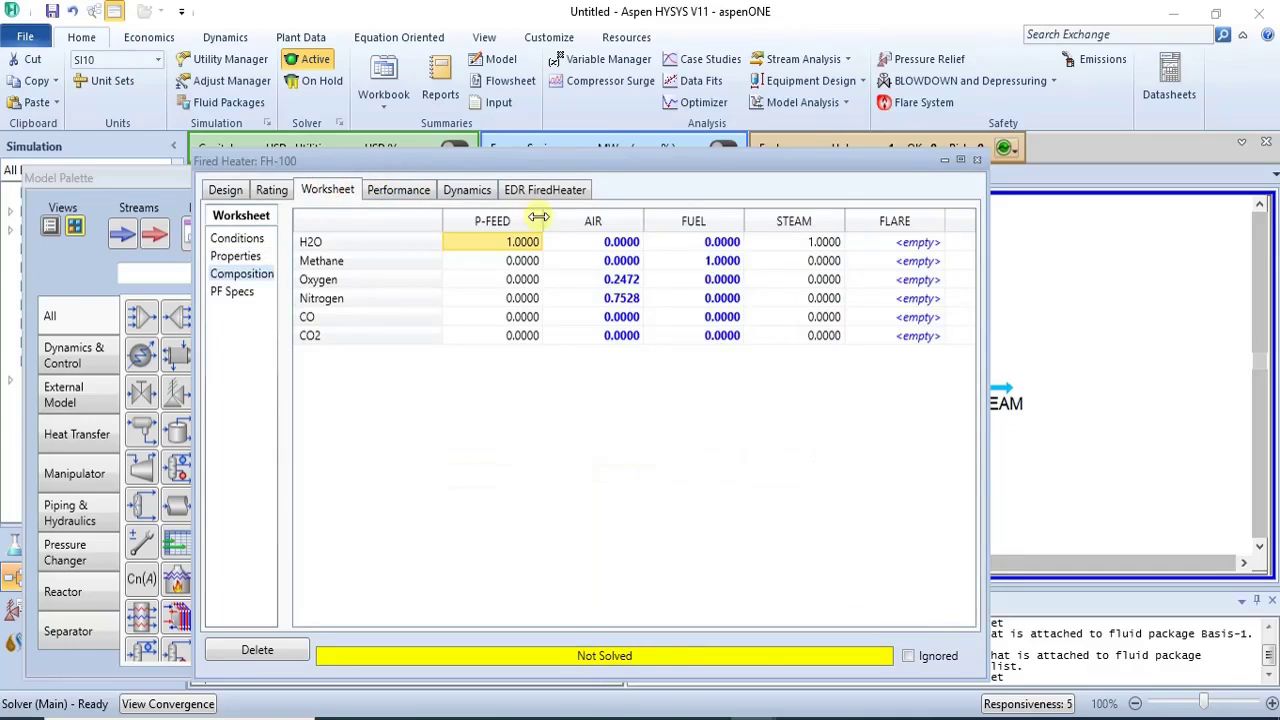
{"action": "left_click", "coordinate": [240, 238]}
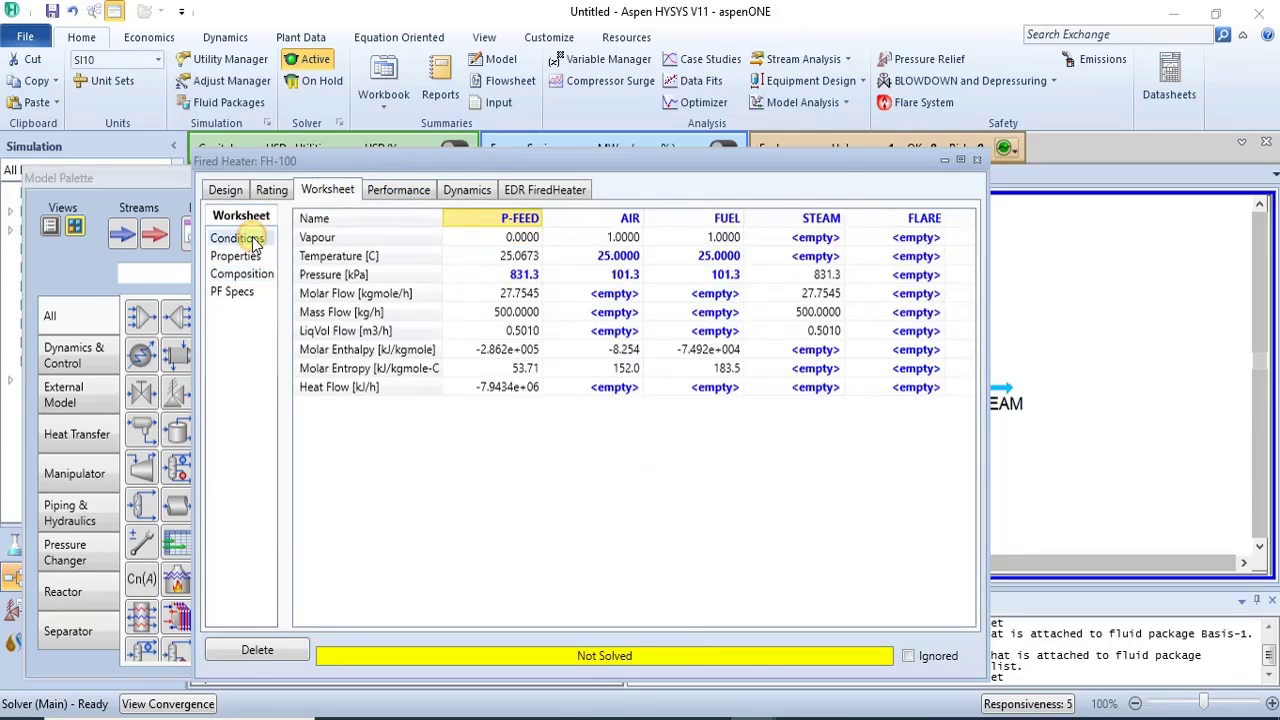
{"action": "left_click", "coordinate": [830, 258]}
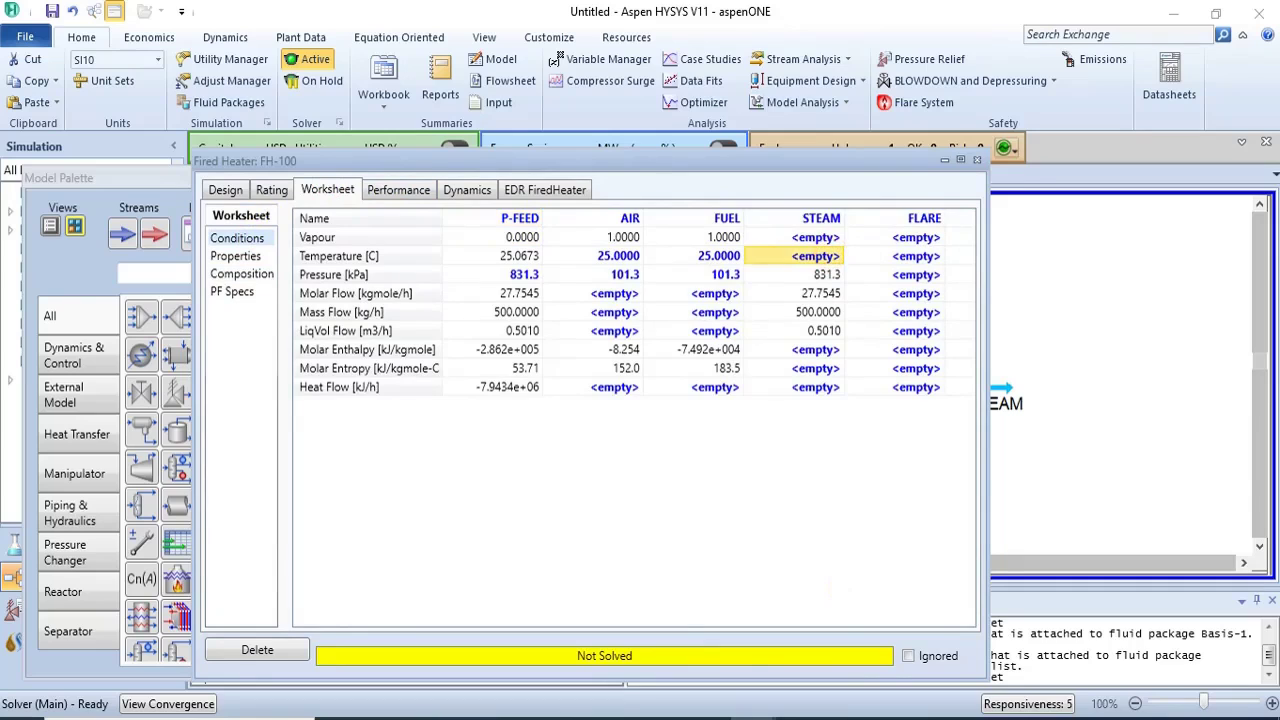
{"action": "mouse_move", "coordinate": [755, 716]}
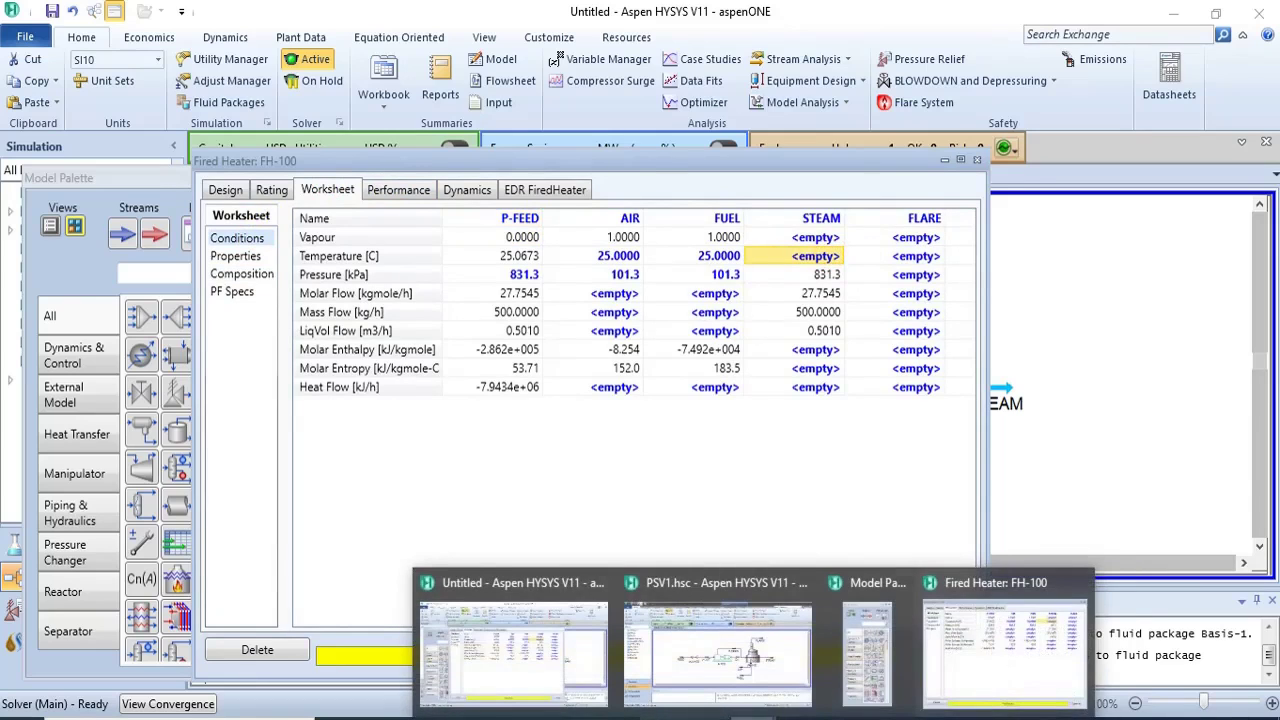
{"action": "mouse_move", "coordinate": [610, 716]}
{"action": "left_click", "coordinate": [615, 664]}
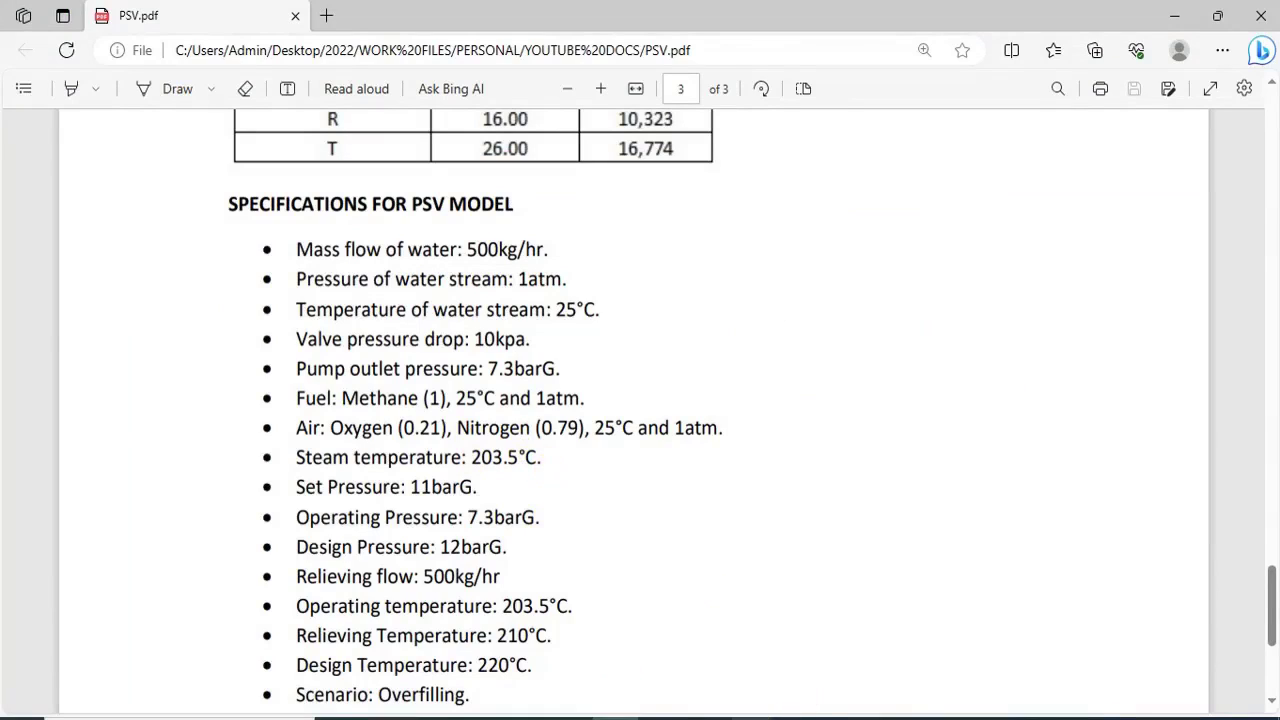
{"action": "mouse_move", "coordinate": [800, 716]}
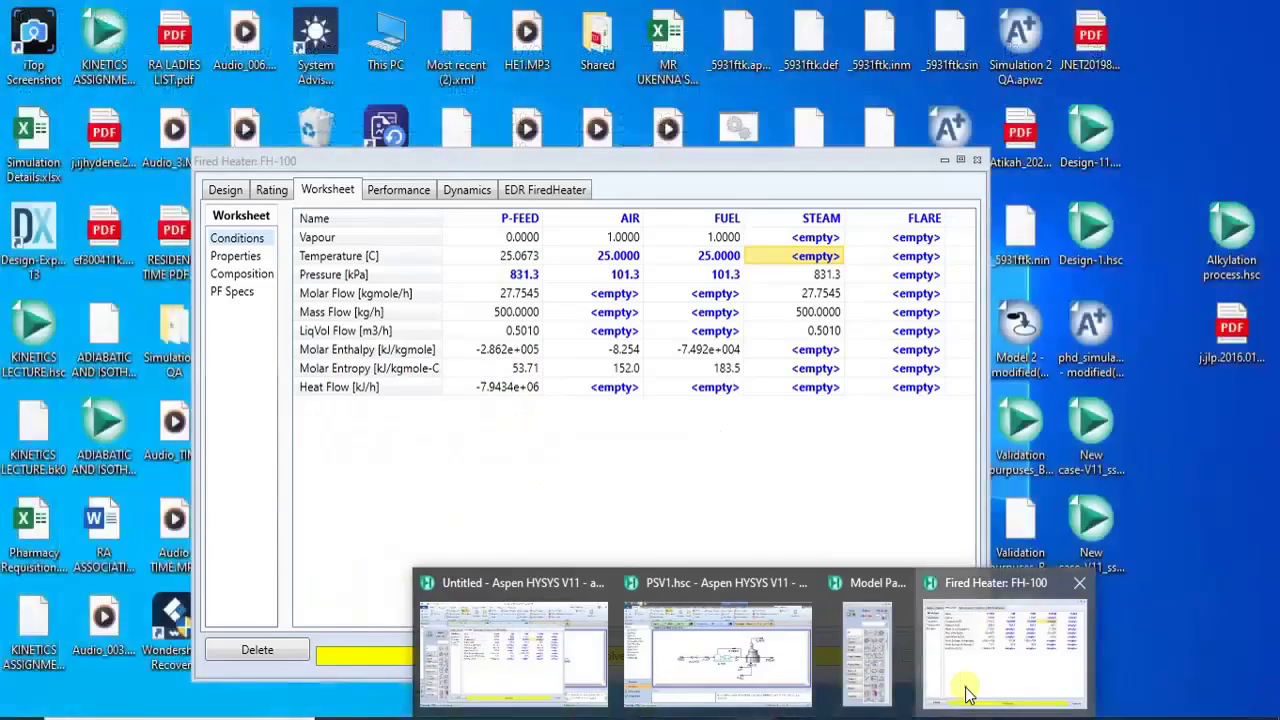
{"action": "left_click", "coordinate": [955, 692]}
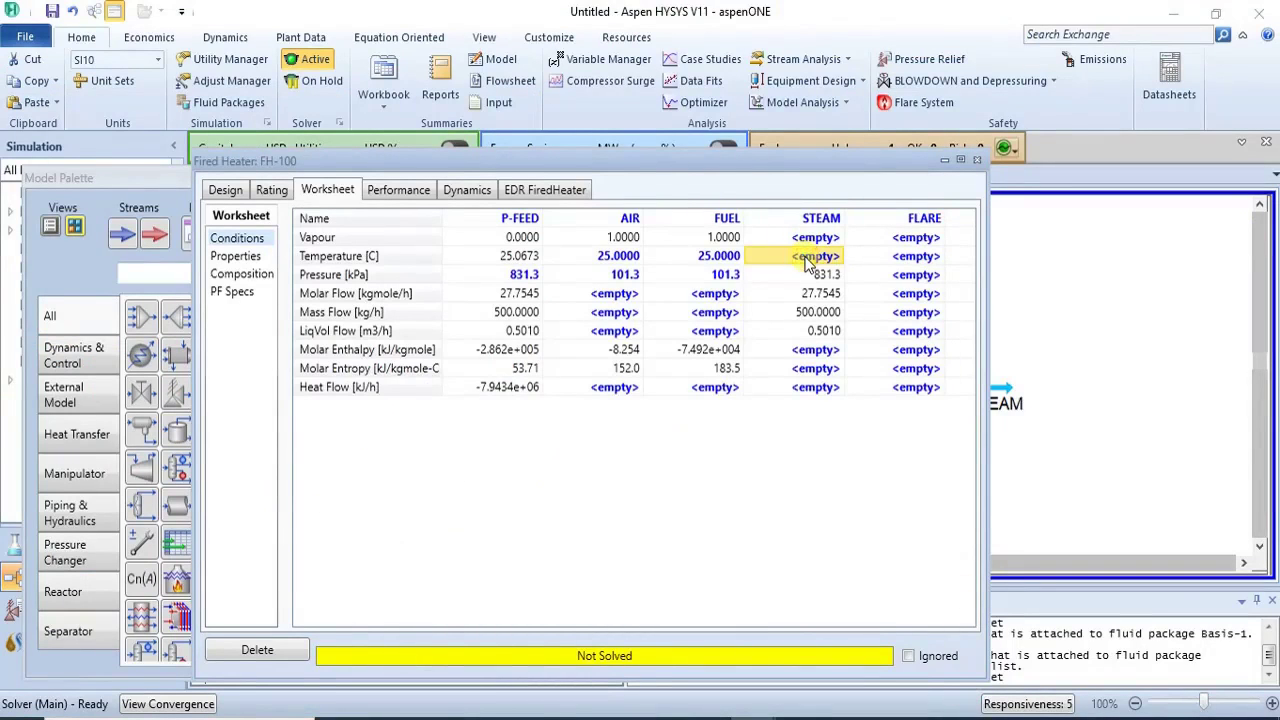
{"action": "type", "text": "203.5"}
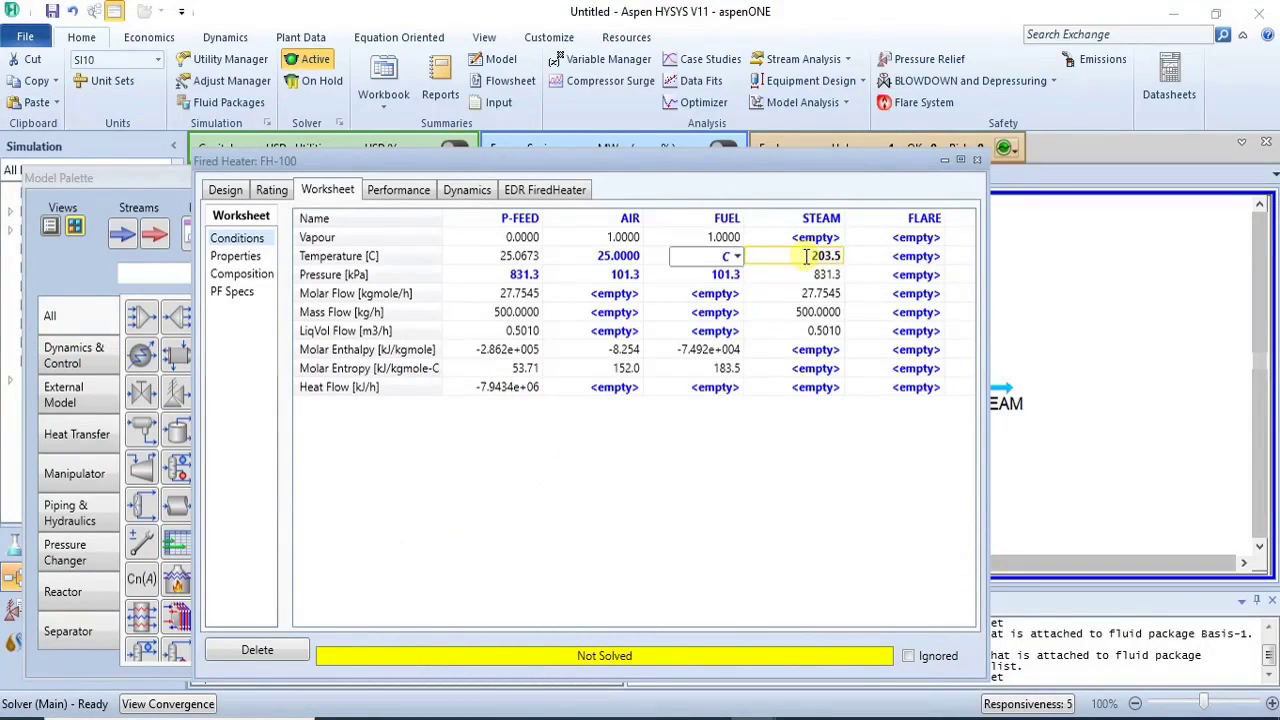
{"action": "key", "text": "Return"}
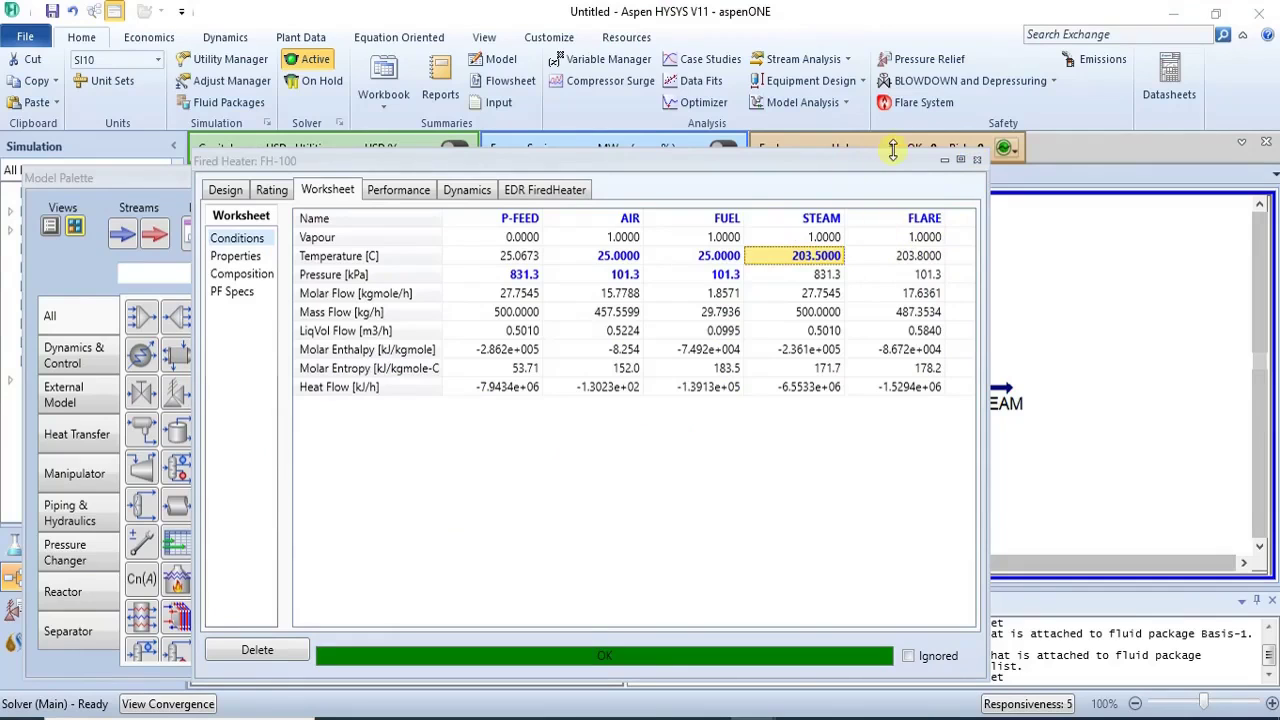
{"action": "left_click_drag", "start_coordinate": [891, 161], "coordinate": [826, 342]}
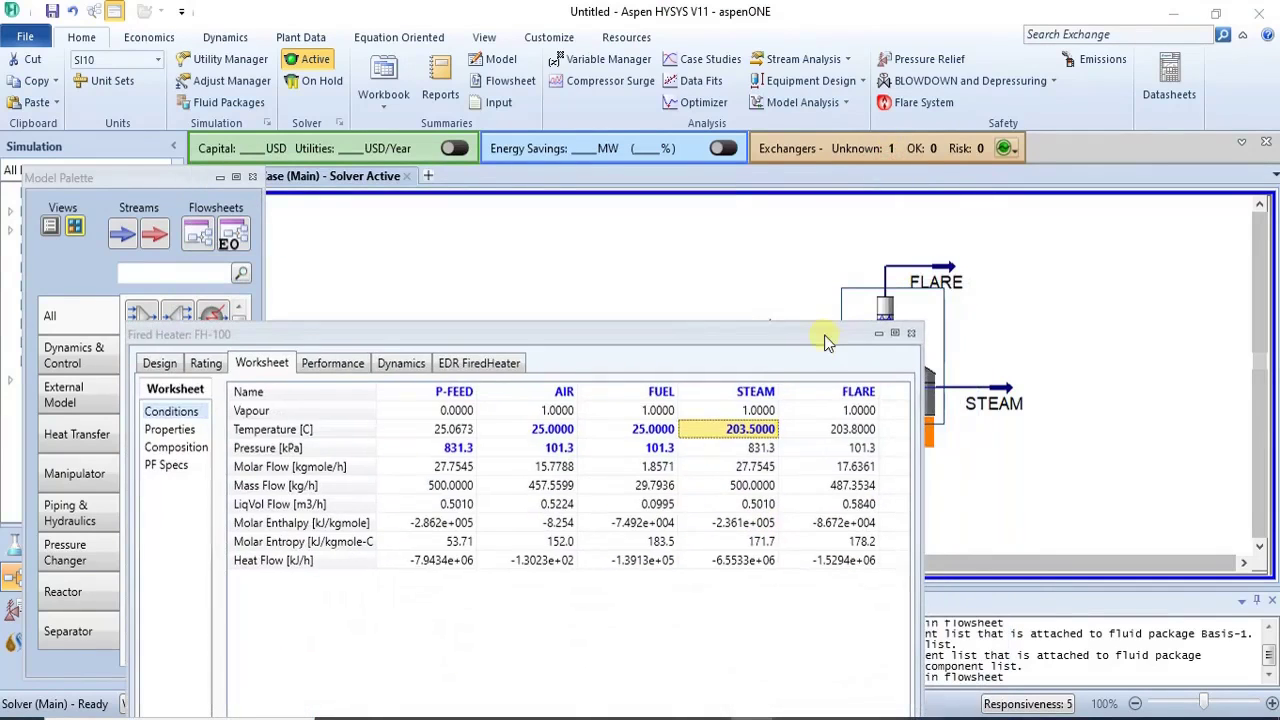
{"action": "left_click", "coordinate": [911, 333]}
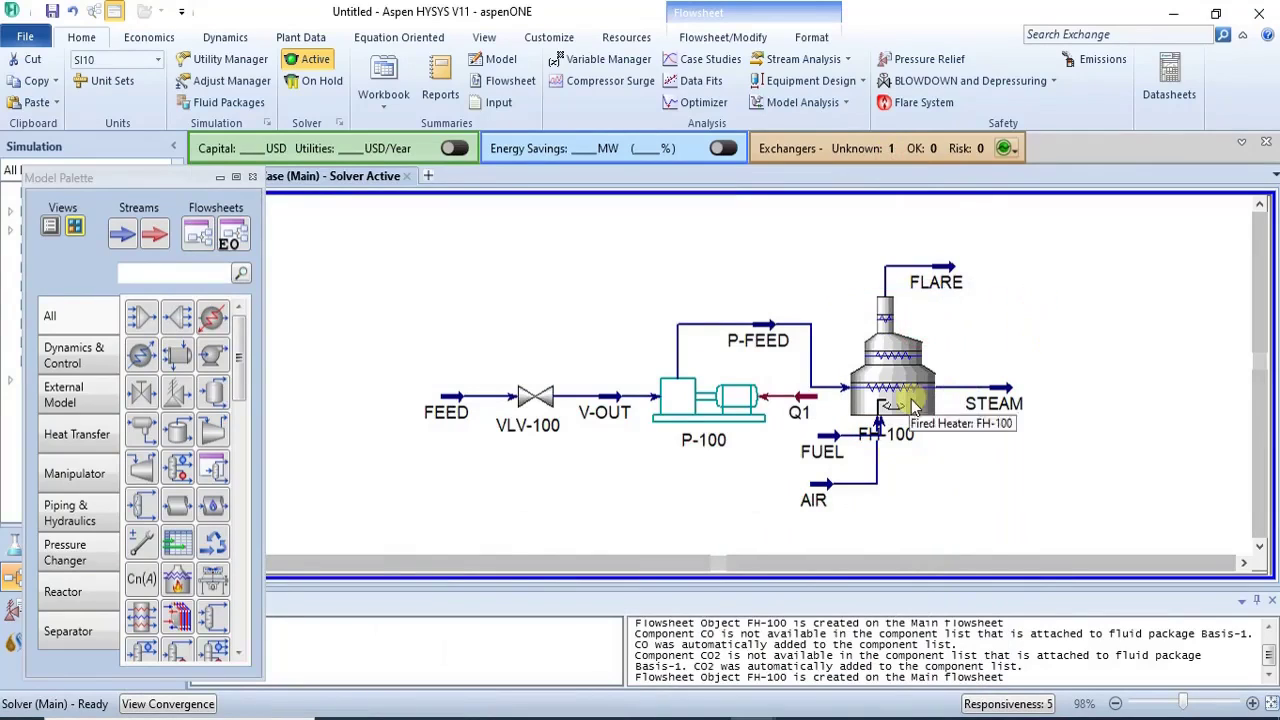
Step: Move the AIR and FUEL streams lower on the flowsheet to space them out beneath the fired heater
{"action": "left_click_drag", "start_coordinate": [878, 460], "coordinate": [886, 460]}
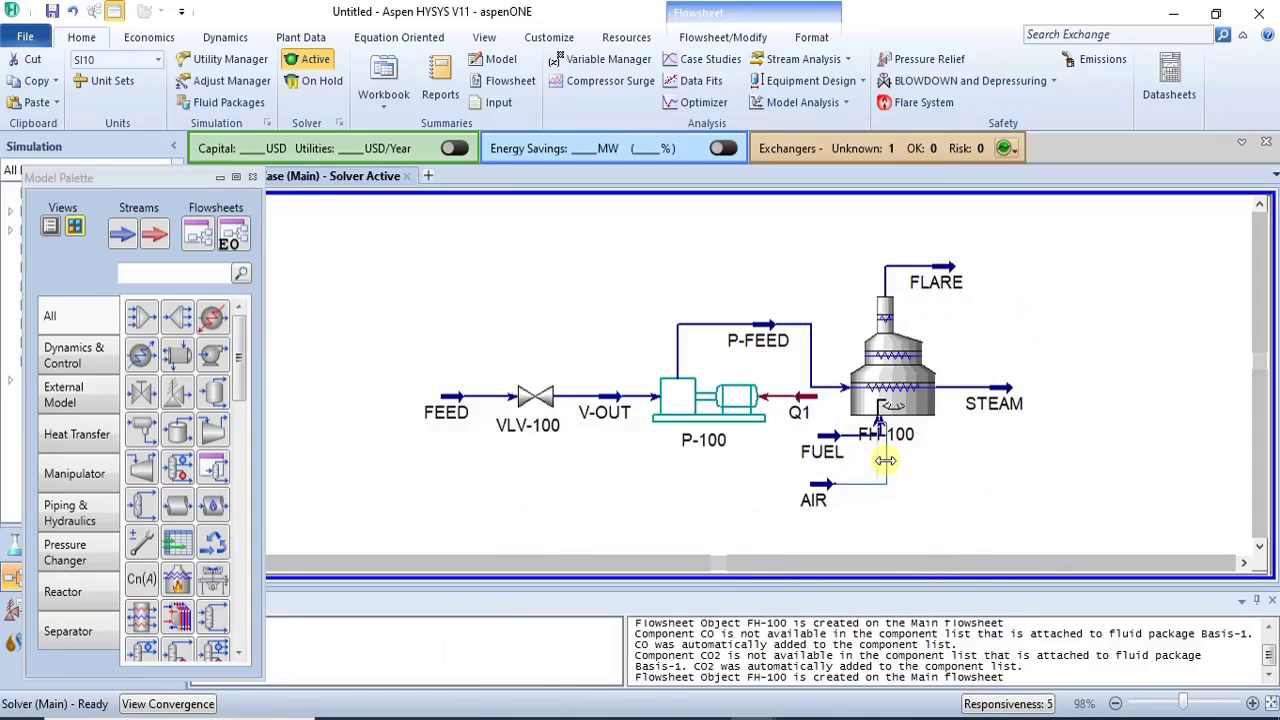
{"action": "left_click_drag", "start_coordinate": [818, 482], "coordinate": [818, 508]}
{"action": "left_click_drag", "start_coordinate": [822, 451], "coordinate": [864, 468]}
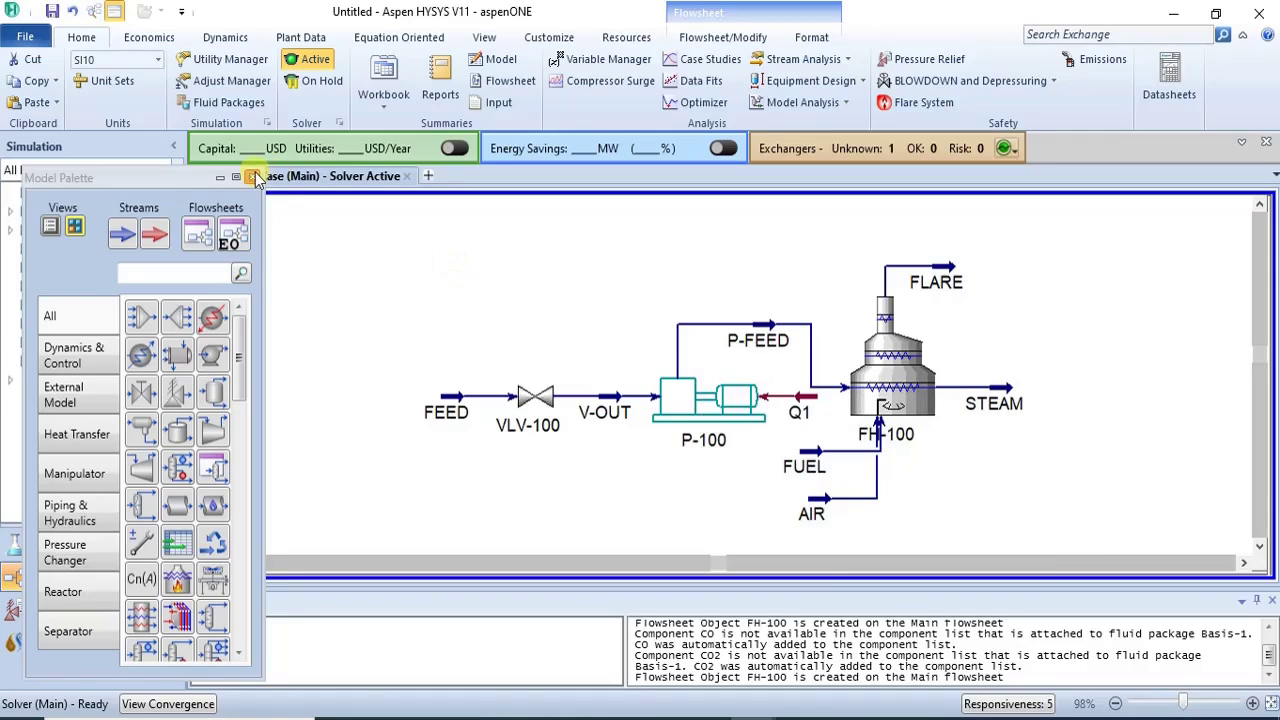
Step: Close the model palette, switch to the Safety Analysis environment and add a PSV to the STEAM stream of FH-100
{"action": "left_click", "coordinate": [252, 176]}
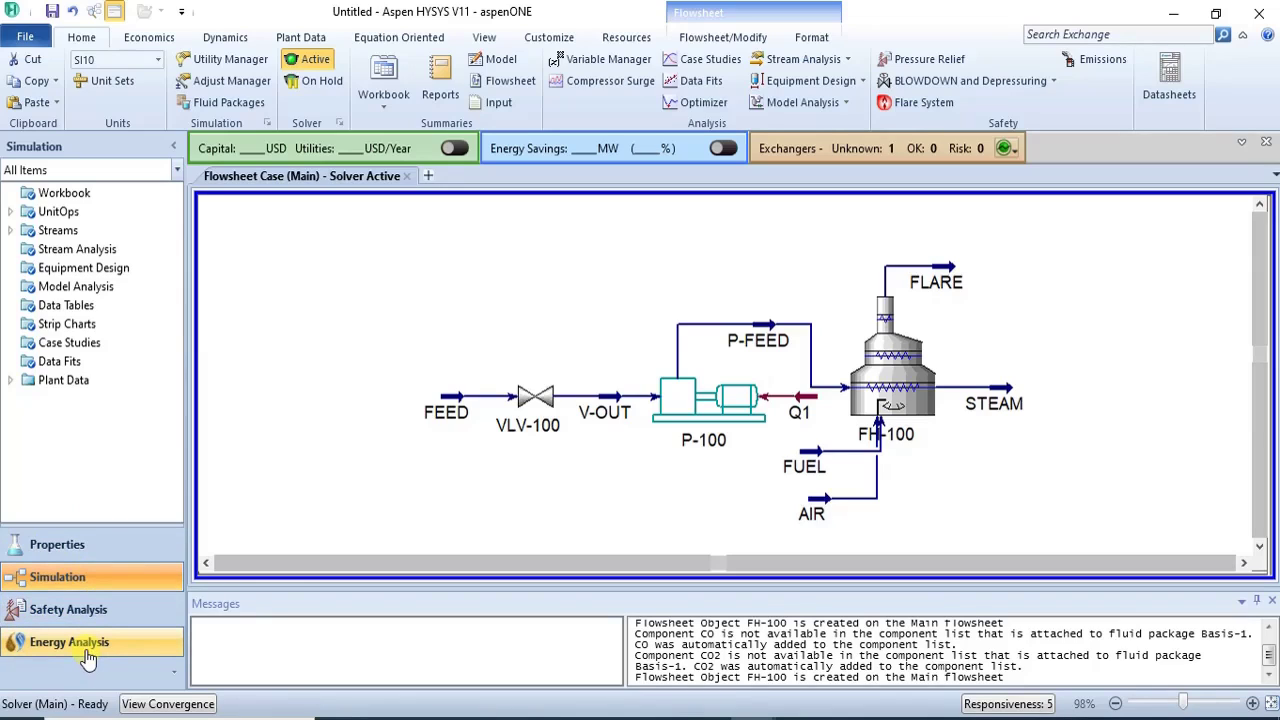
{"action": "left_click", "coordinate": [124, 606]}
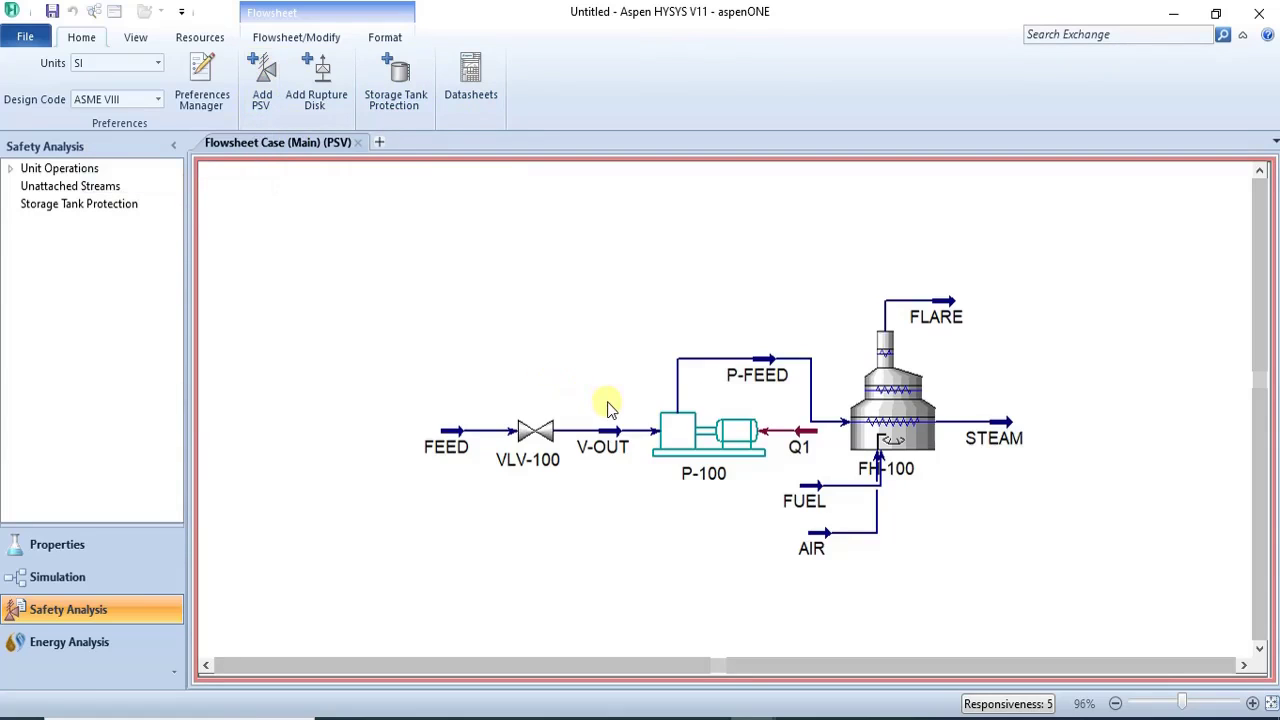
{"action": "left_click", "coordinate": [261, 76]}
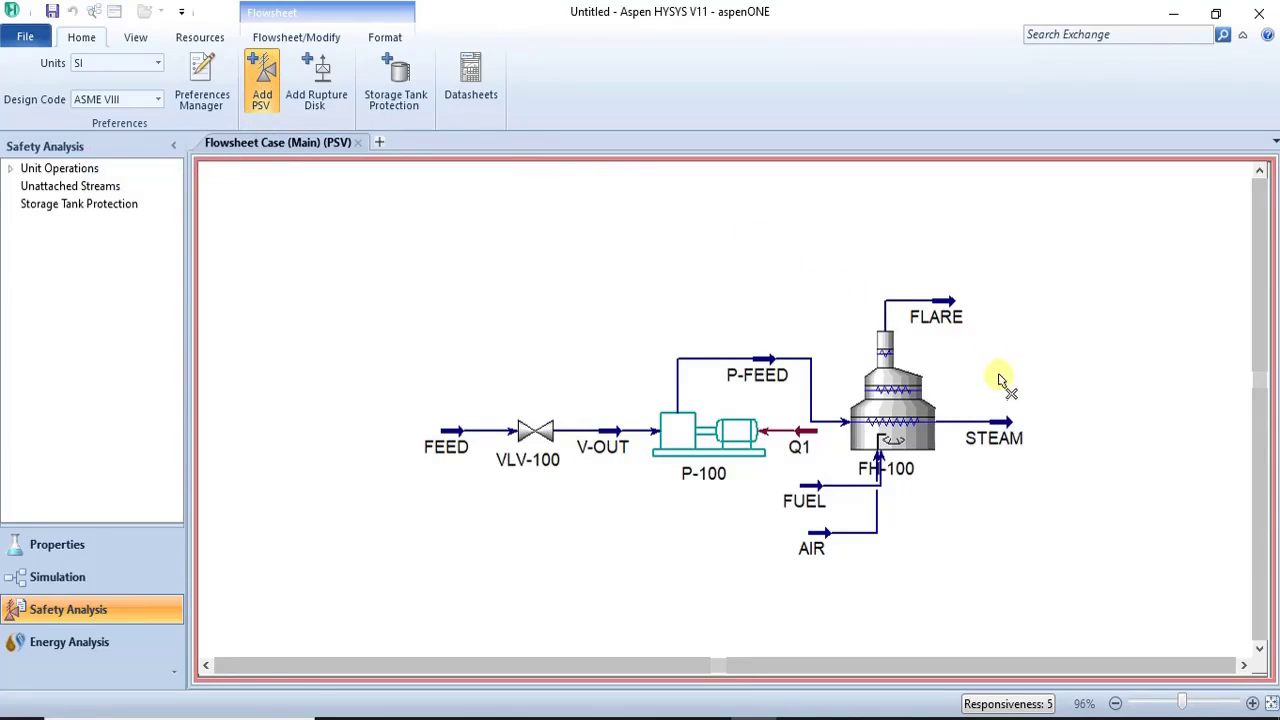
{"action": "left_click", "coordinate": [991, 425]}
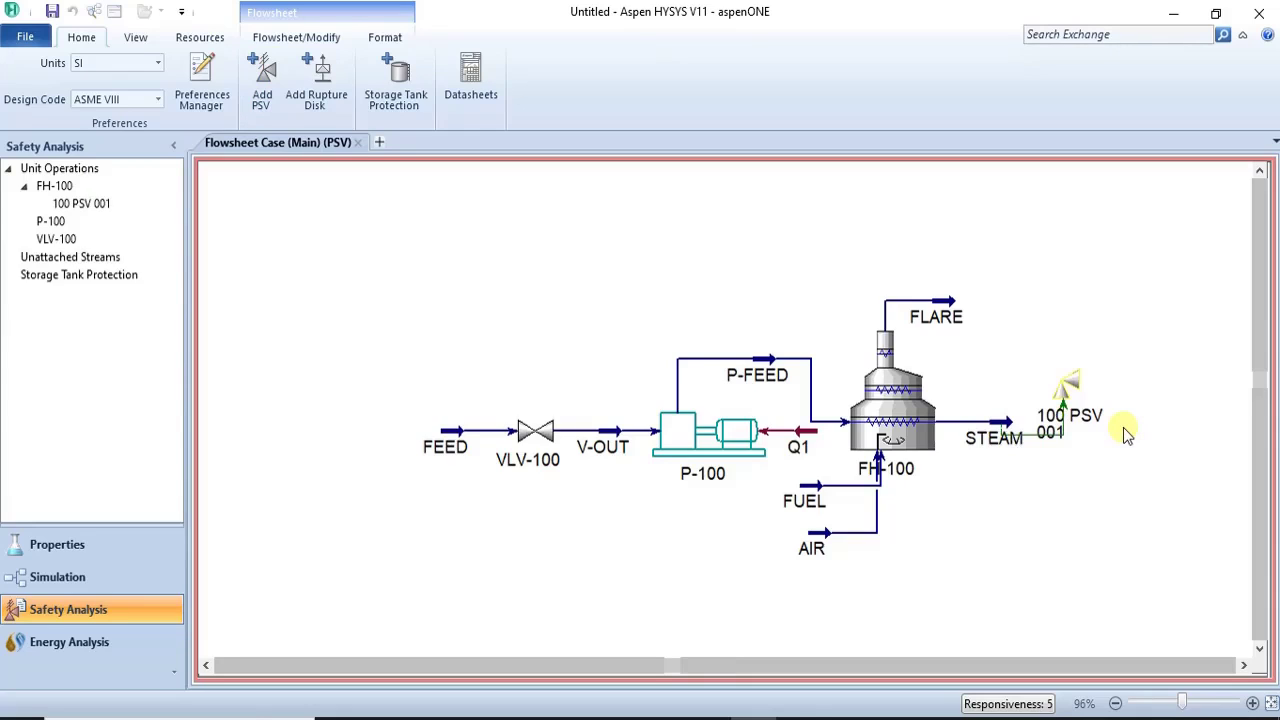
Step: Open the new PSV's equipment data and set its design temperature to 220 °C, as specified in PSV.pdf
{"action": "double_click", "coordinate": [1066, 385]}
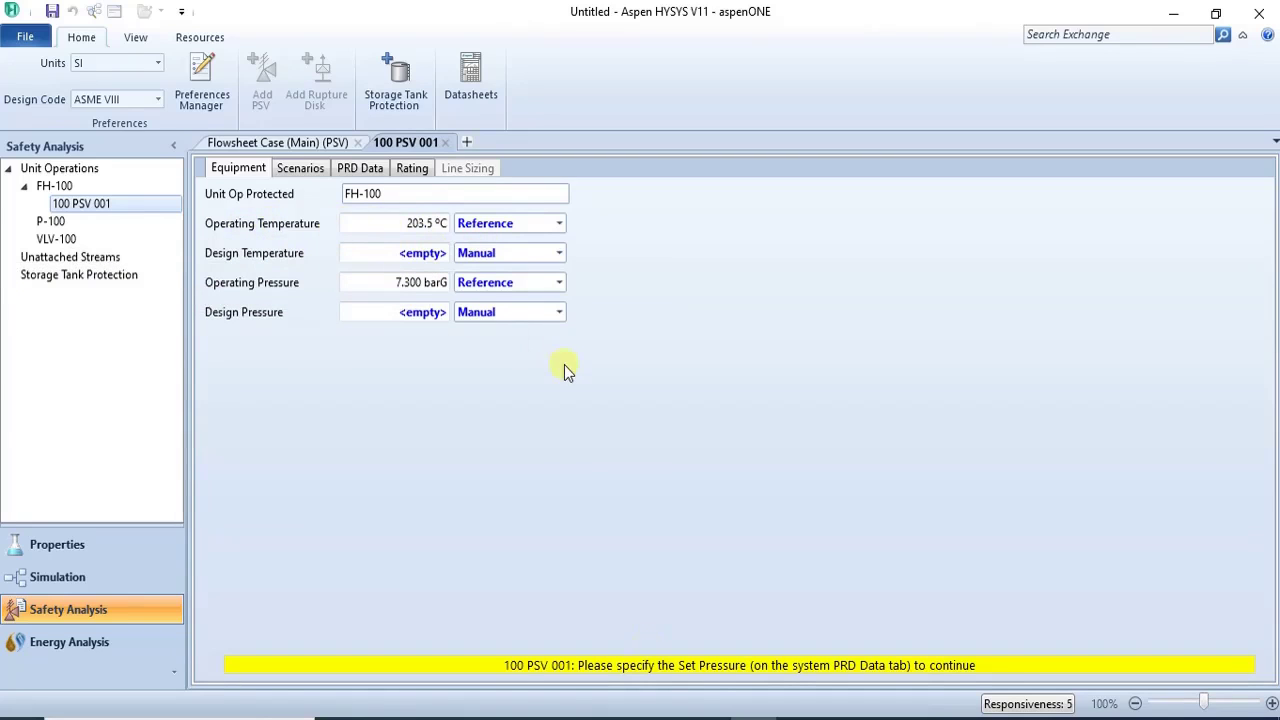
{"action": "left_click", "coordinate": [680, 594]}
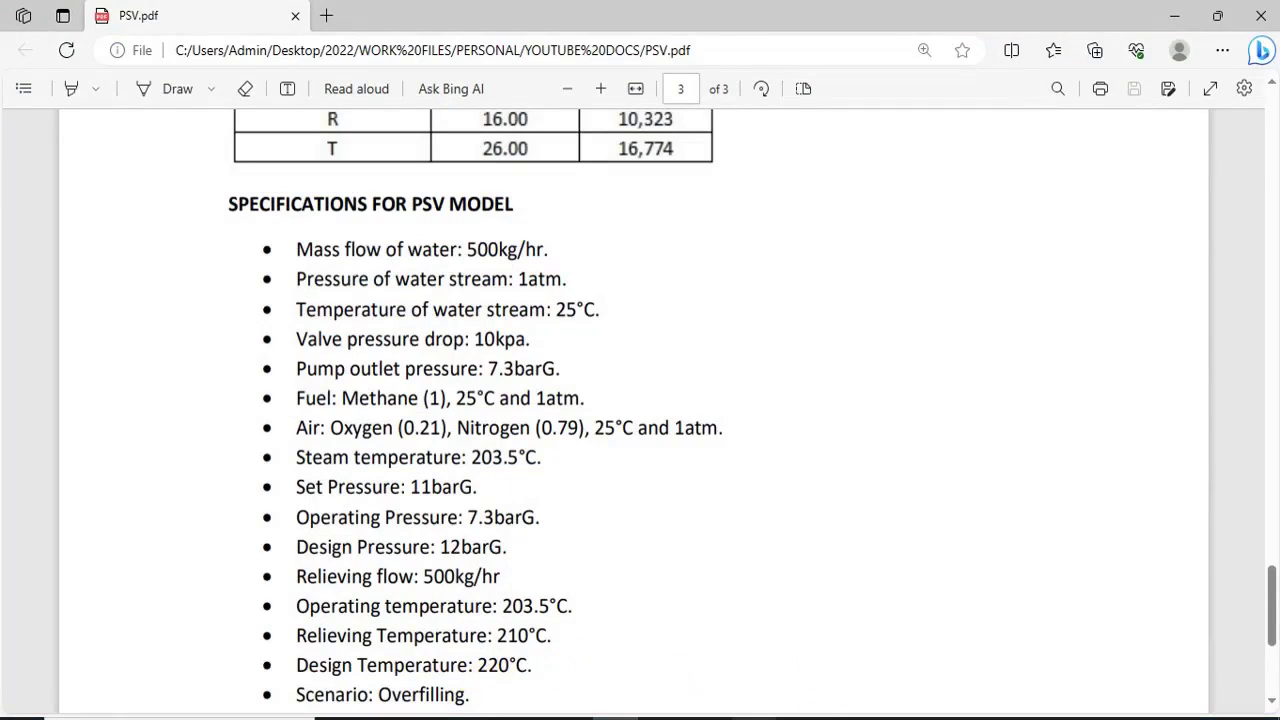
{"action": "mouse_move", "coordinate": [754, 718]}
{"action": "left_click", "coordinate": [805, 632]}
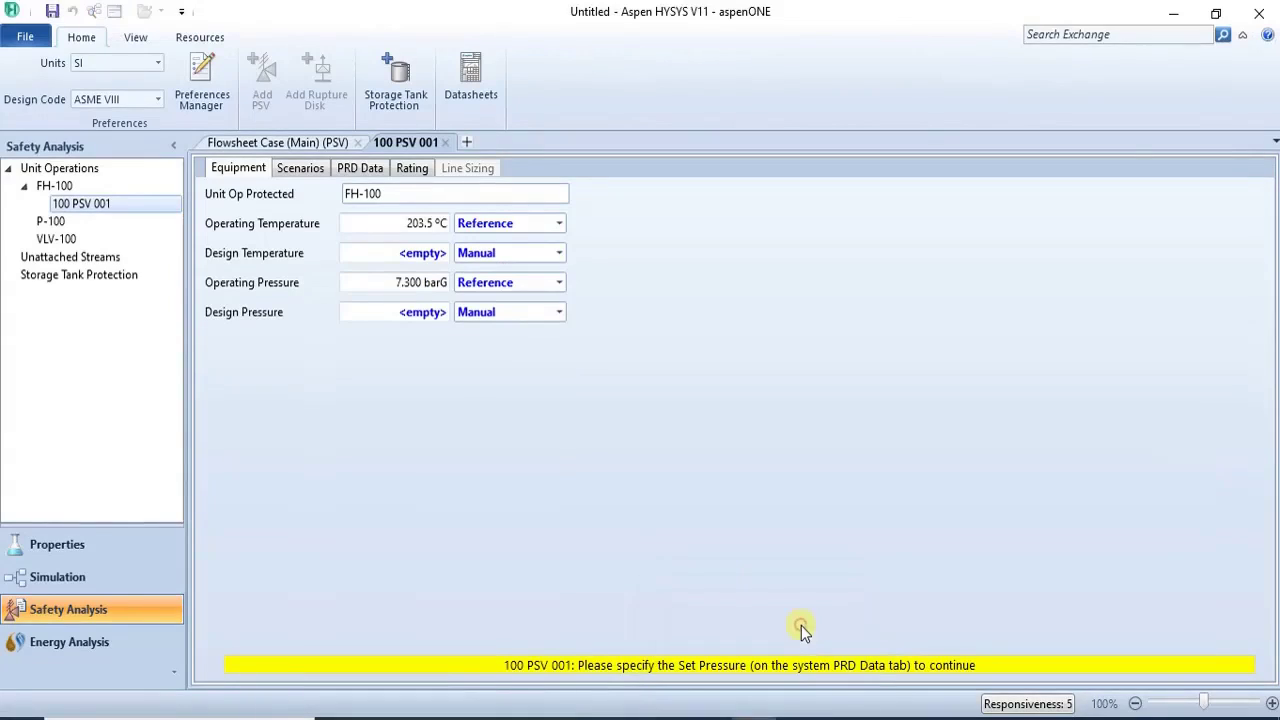
{"action": "left_click", "coordinate": [425, 258]}
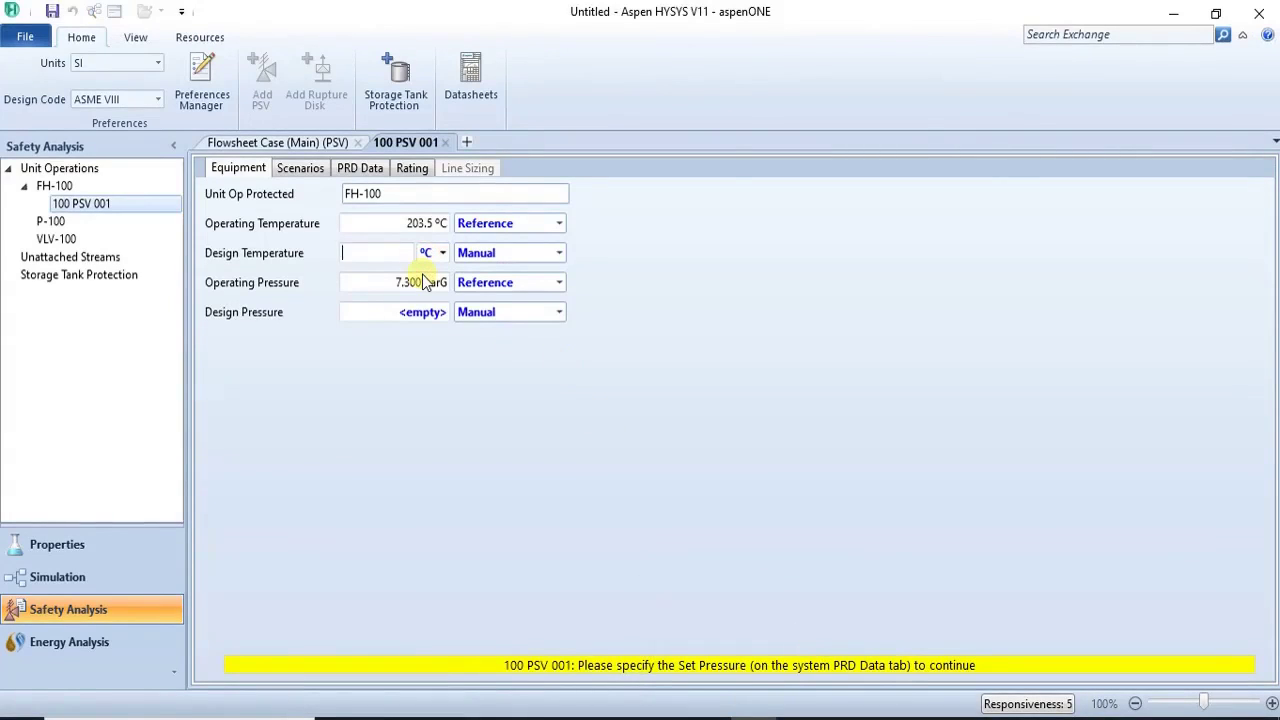
{"action": "type", "text": "220"}
{"action": "key", "text": "Return"}
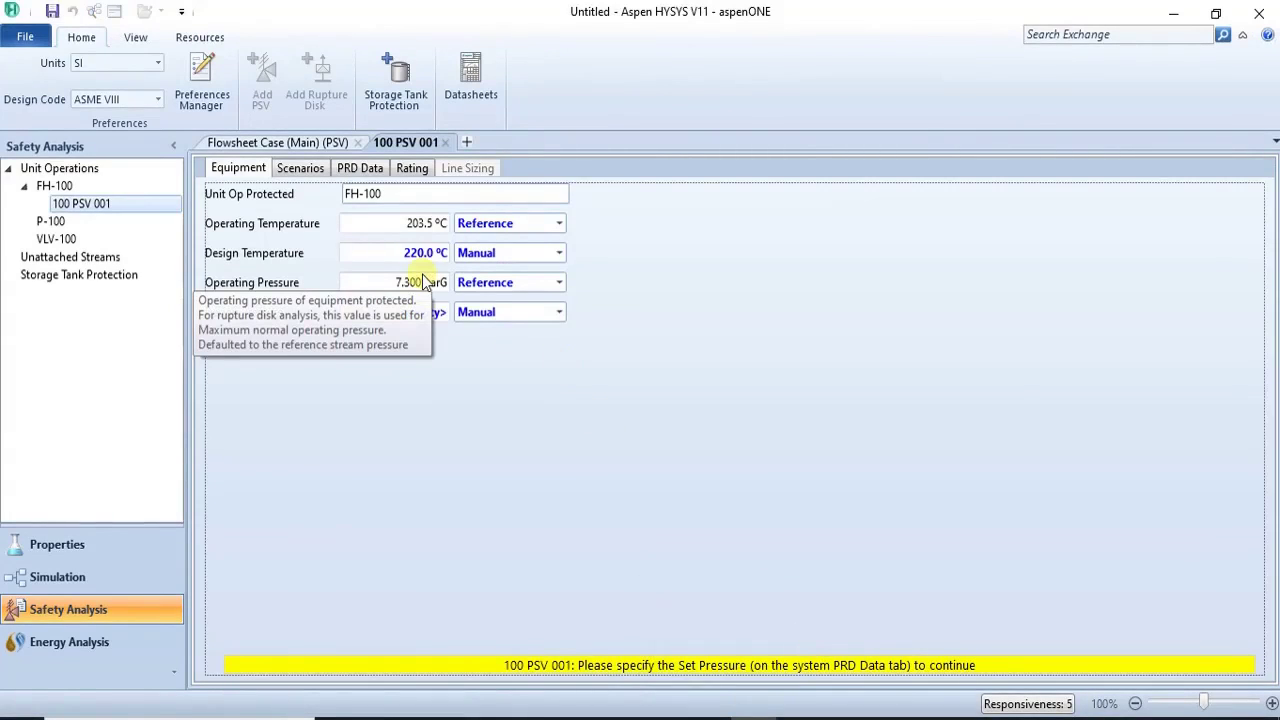
{"action": "left_click", "coordinate": [559, 254]}
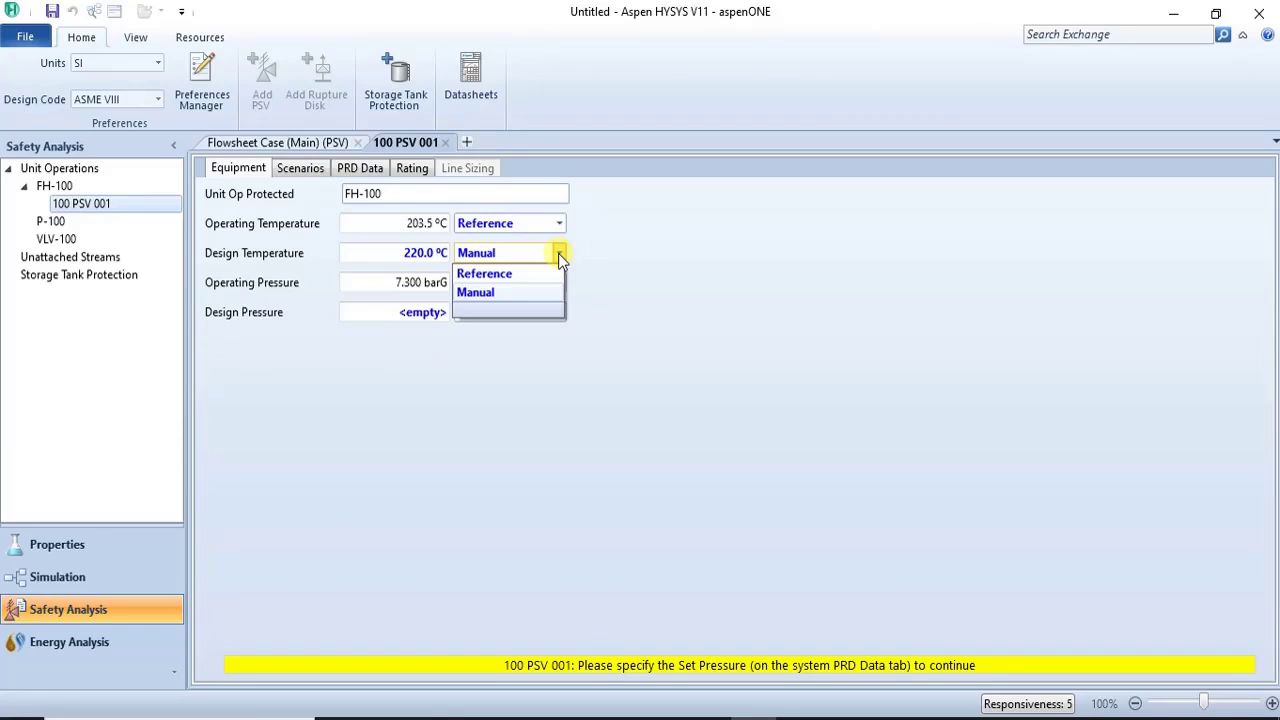
{"action": "left_click", "coordinate": [724, 208]}
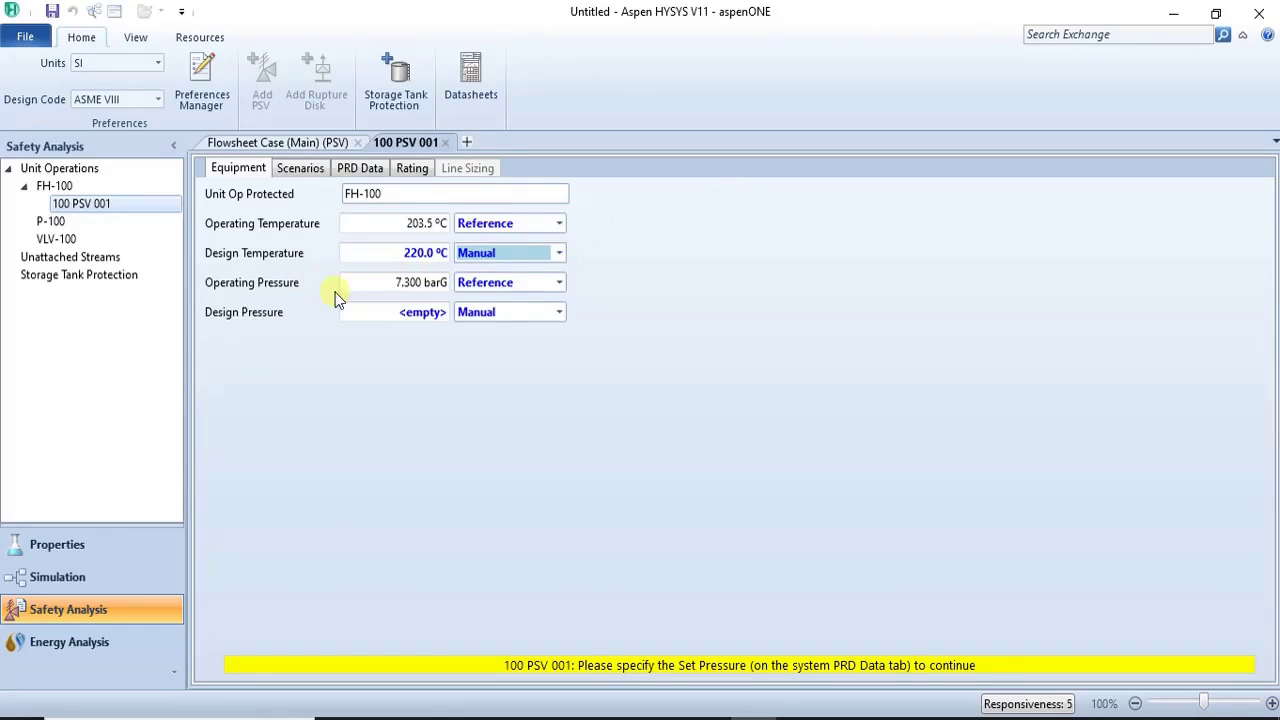
Step: Check PSV.pdf for the design pressure and set it to 12 barG in the PSV's equipment data
{"action": "mouse_move", "coordinate": [437, 298]}
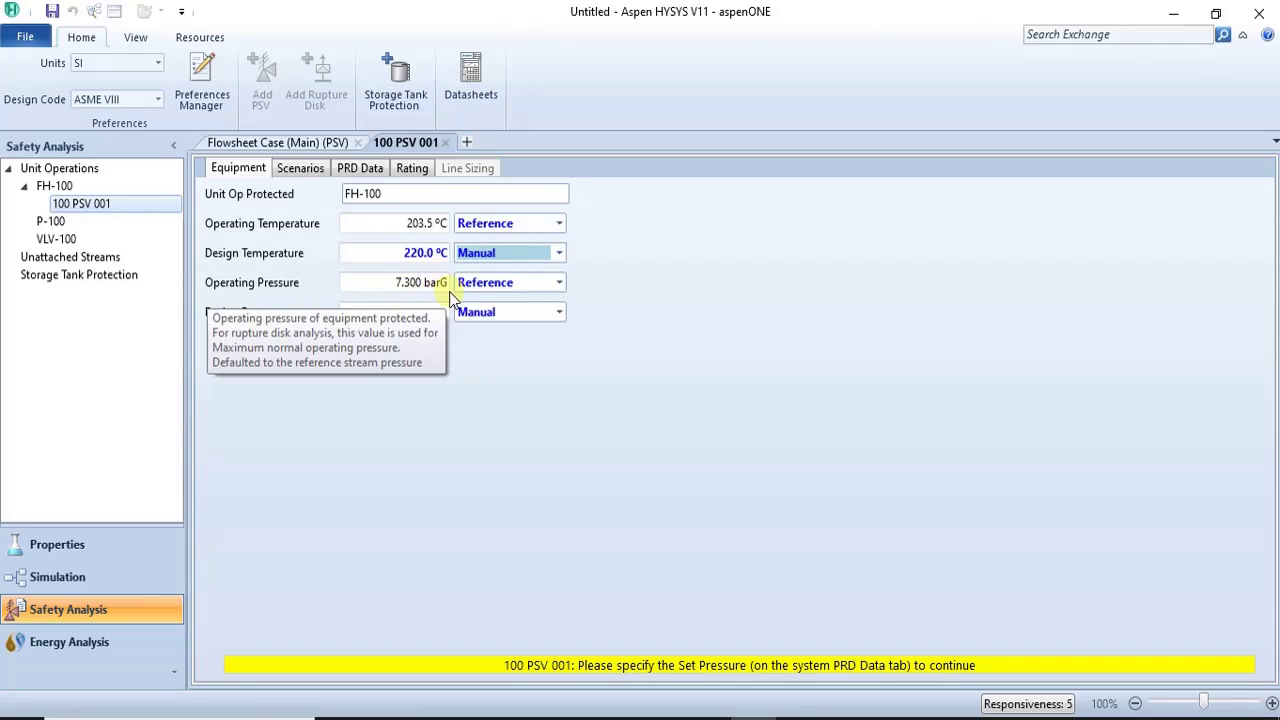
{"action": "mouse_move", "coordinate": [752, 714]}
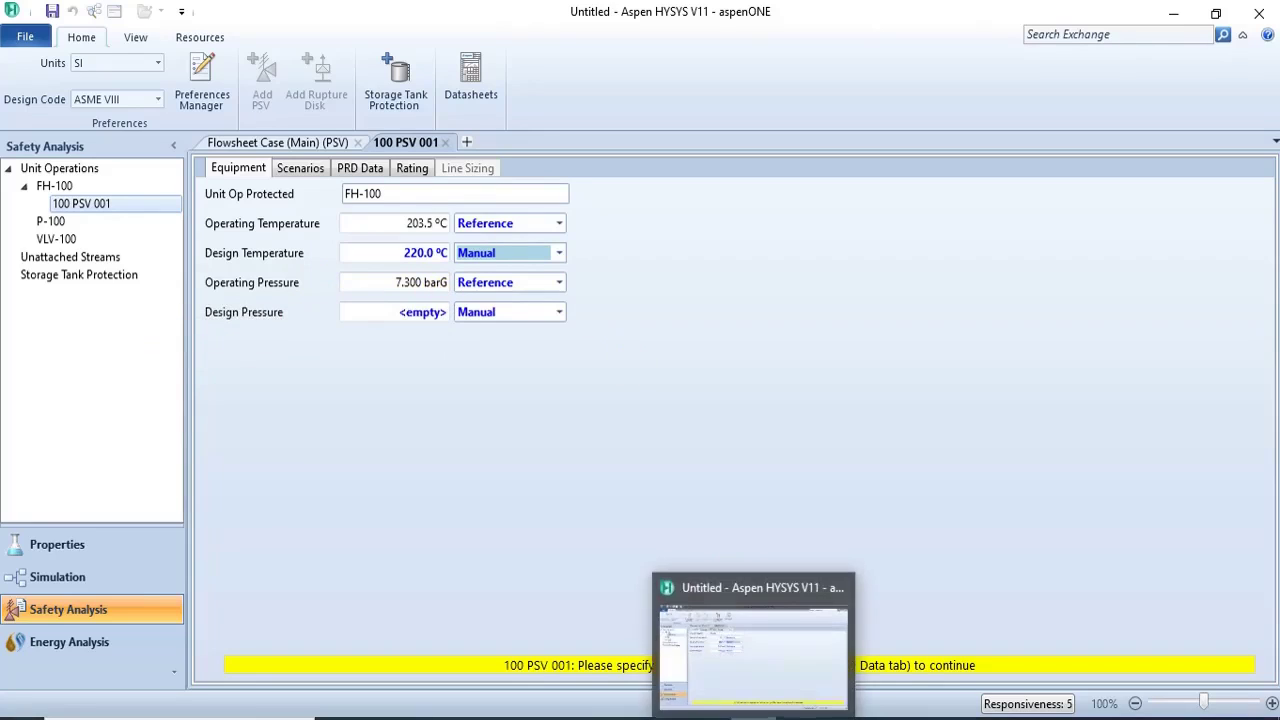
{"action": "mouse_move", "coordinate": [600, 715]}
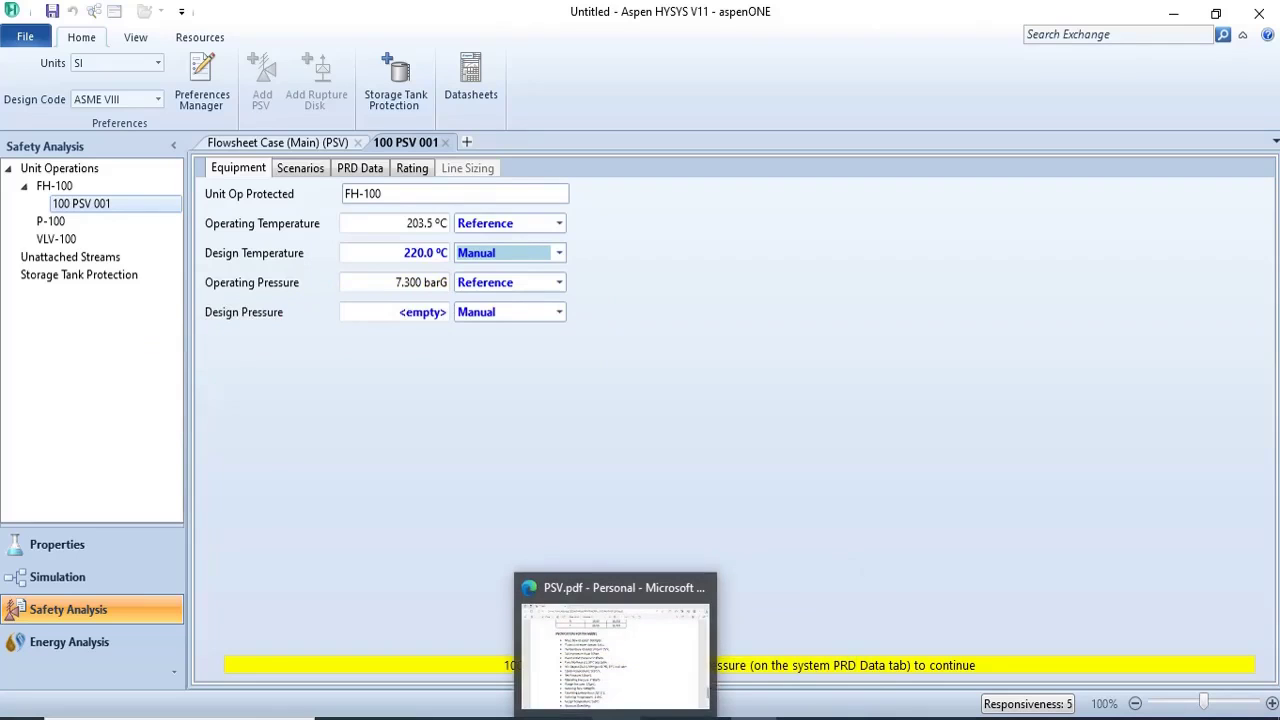
{"action": "left_click", "coordinate": [615, 680]}
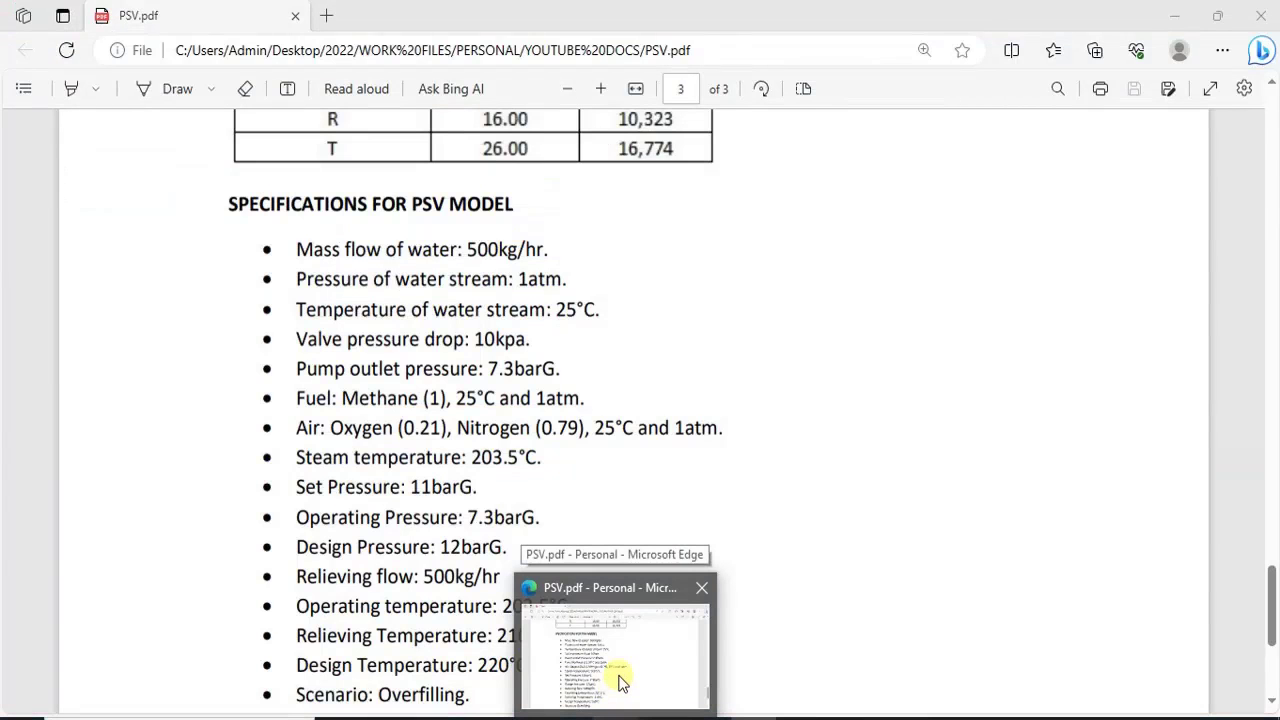
{"action": "left_click", "coordinate": [632, 676]}
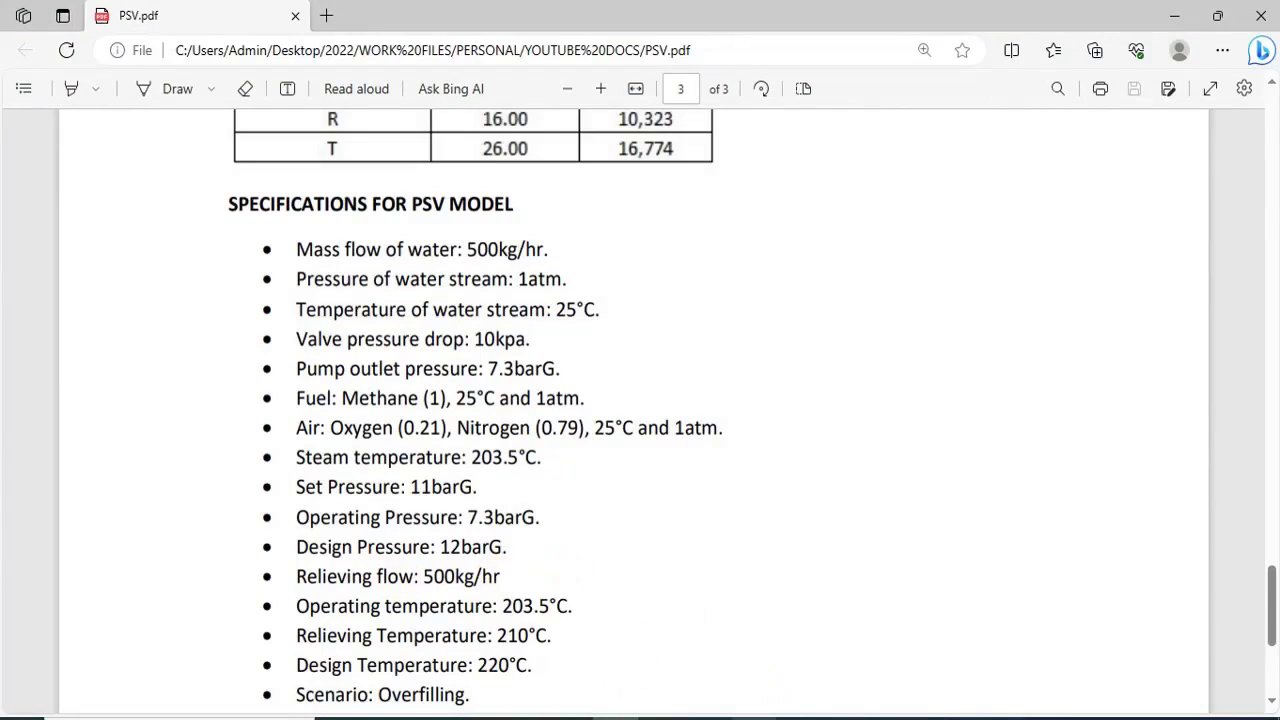
{"action": "mouse_move", "coordinate": [786, 712]}
{"action": "left_click", "coordinate": [800, 678]}
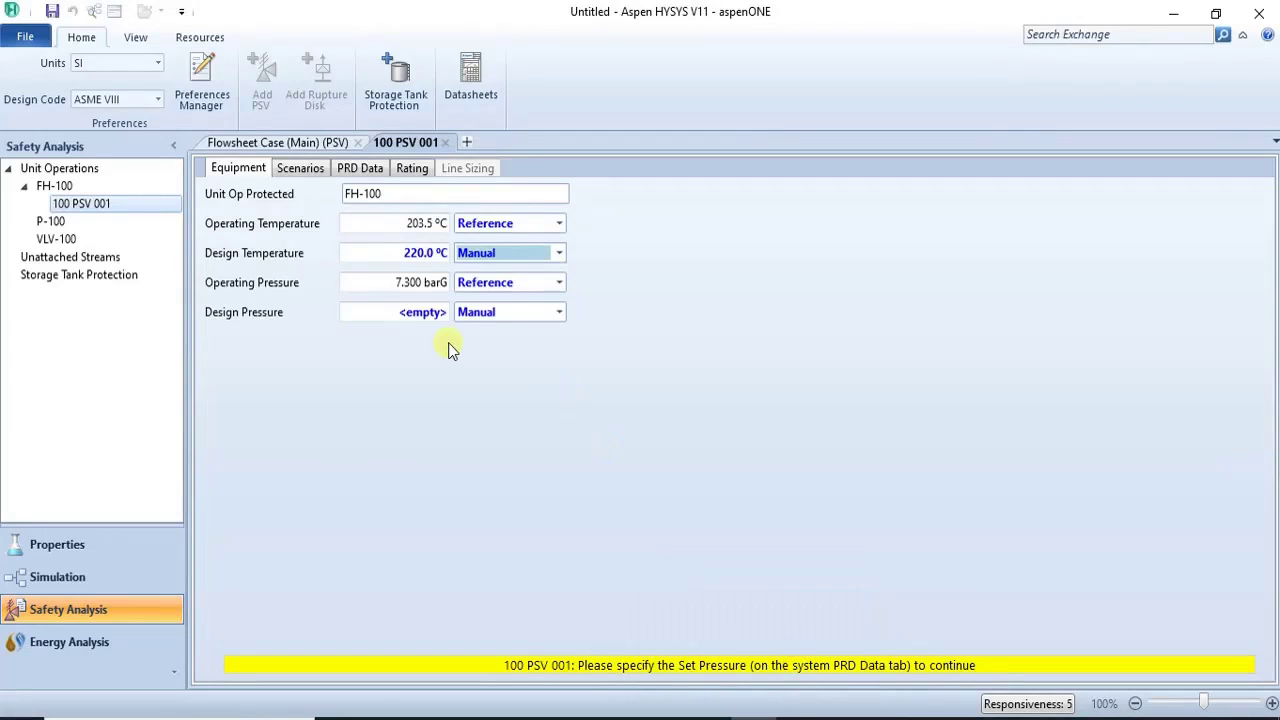
{"action": "left_click", "coordinate": [418, 311]}
{"action": "type", "text": "12"}
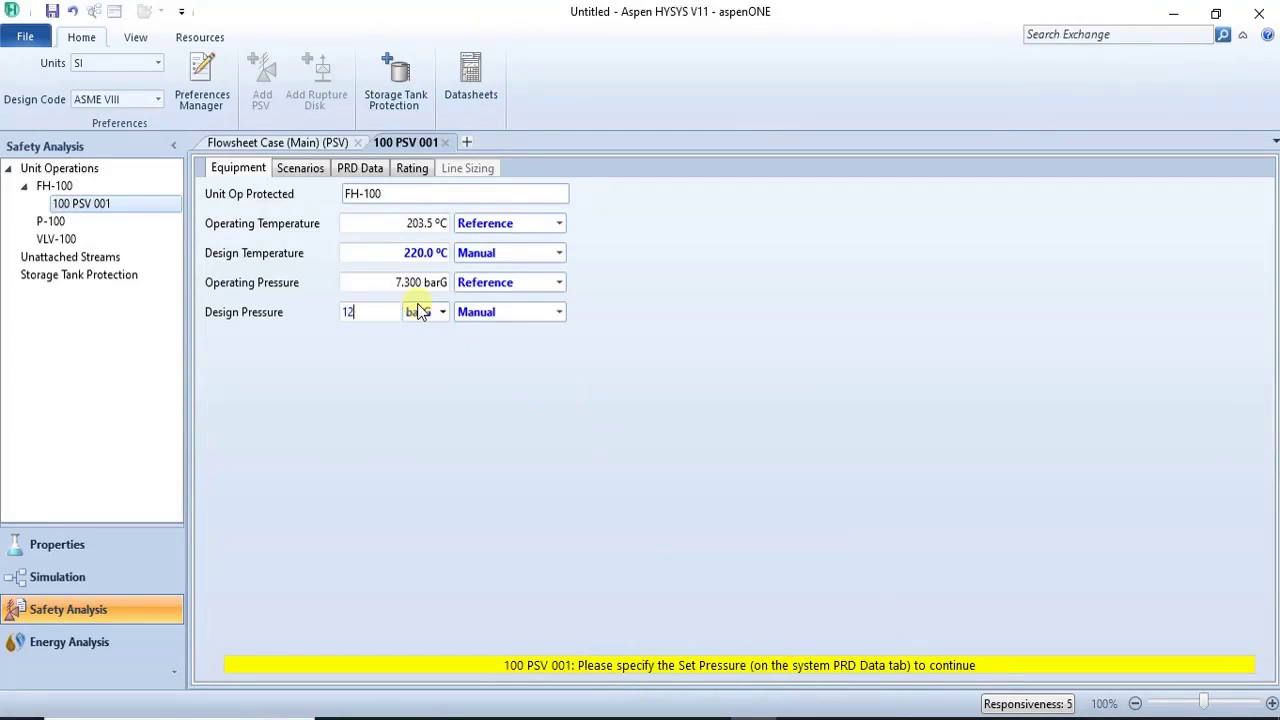
{"action": "key", "text": "Return"}
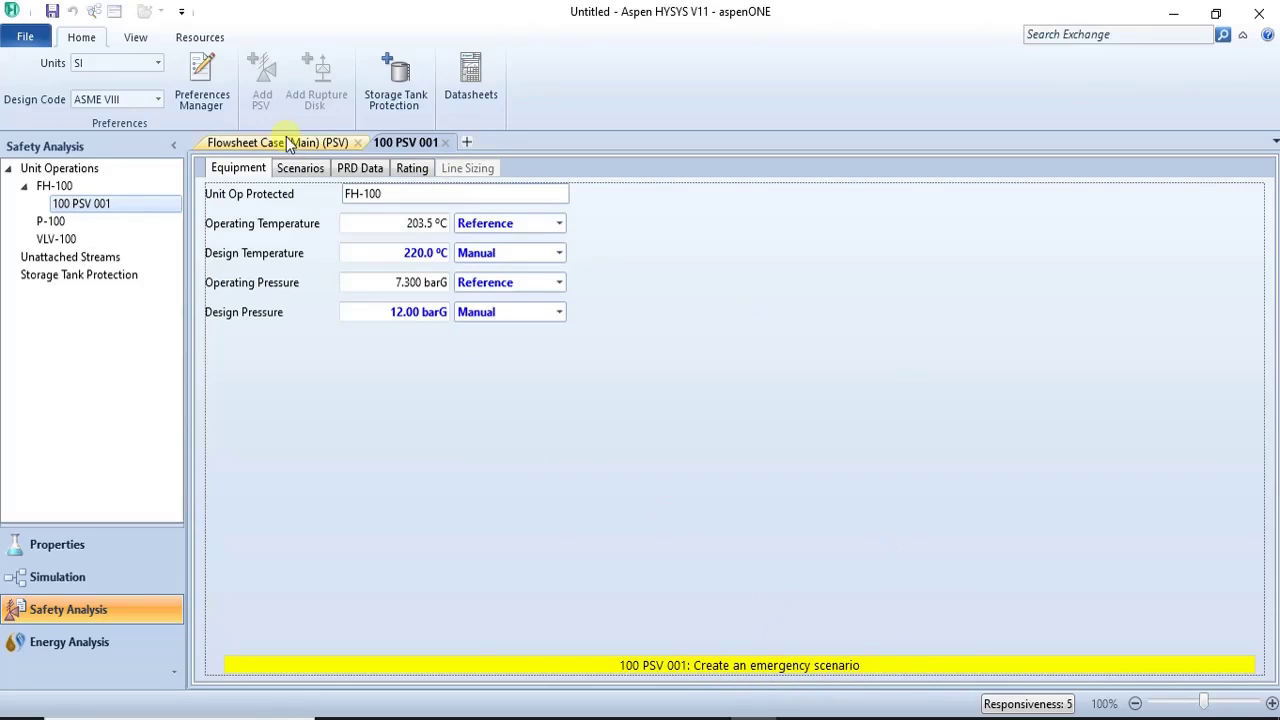
Step: Create an emergency scenario for the PSV, mark it as the sizing case and set its type to Overfilling
{"action": "left_click", "coordinate": [290, 170]}
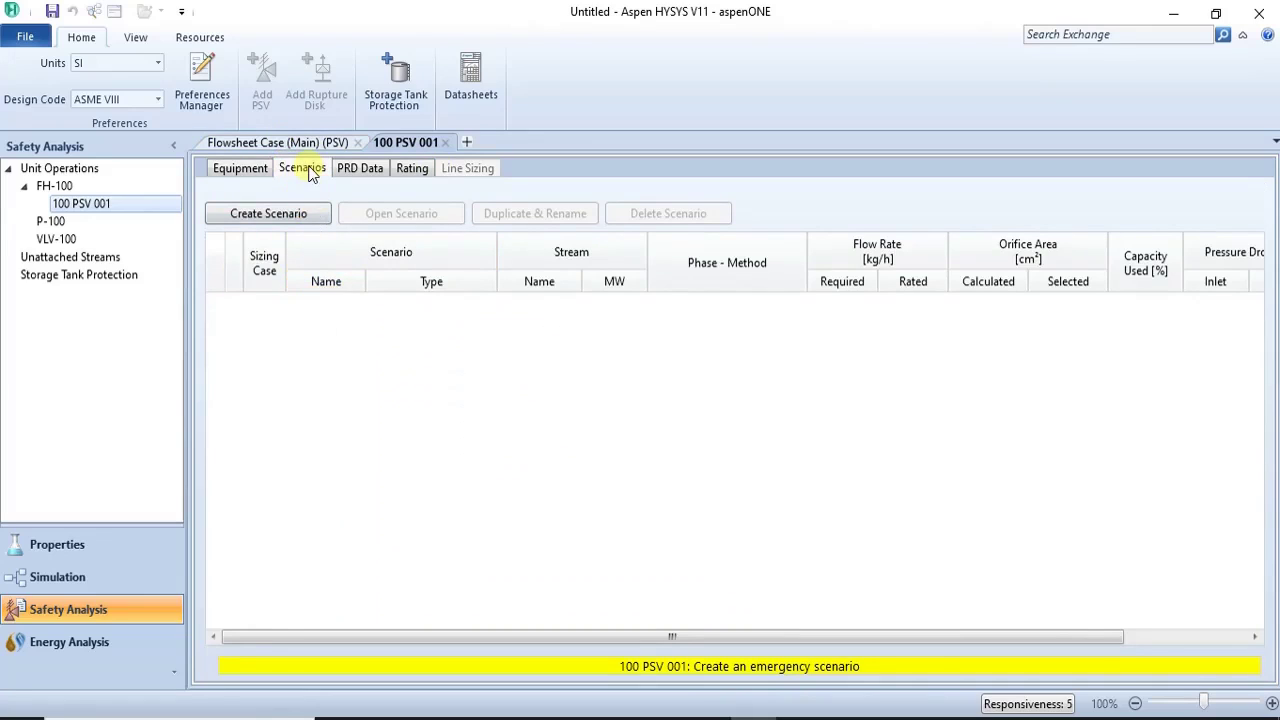
{"action": "left_click", "coordinate": [284, 216]}
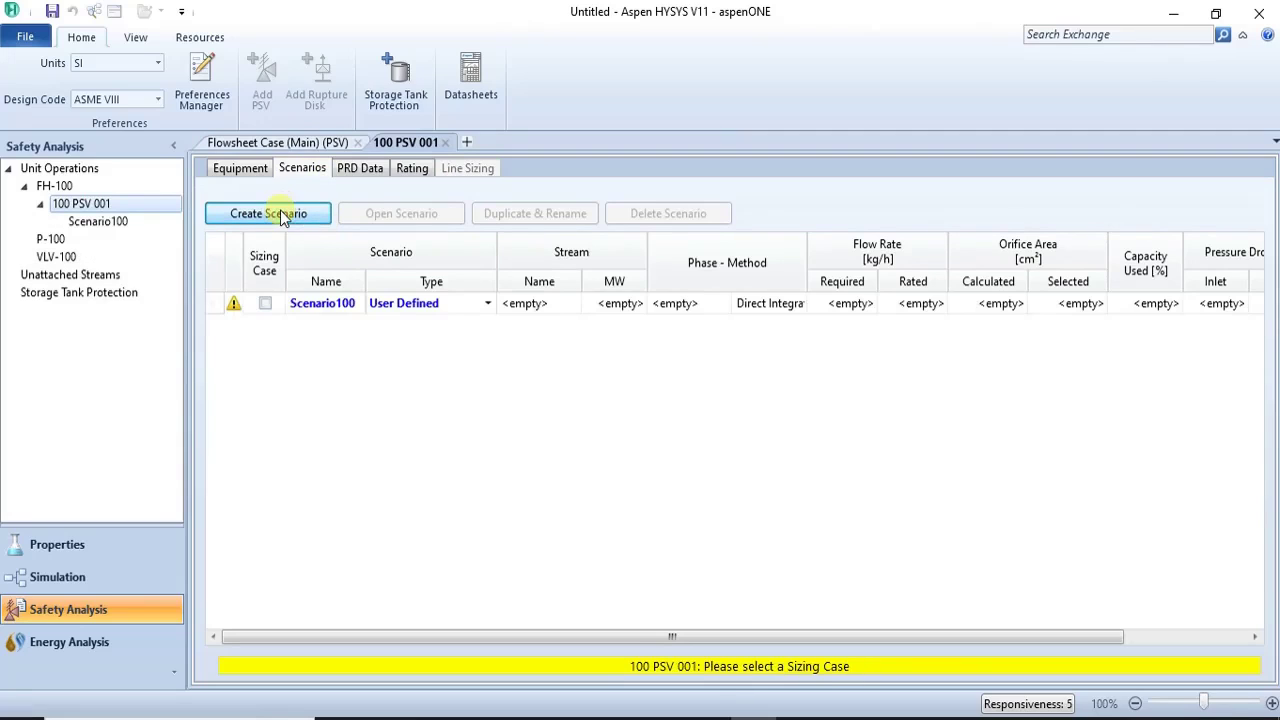
{"action": "left_click", "coordinate": [263, 304]}
{"action": "left_click", "coordinate": [489, 306]}
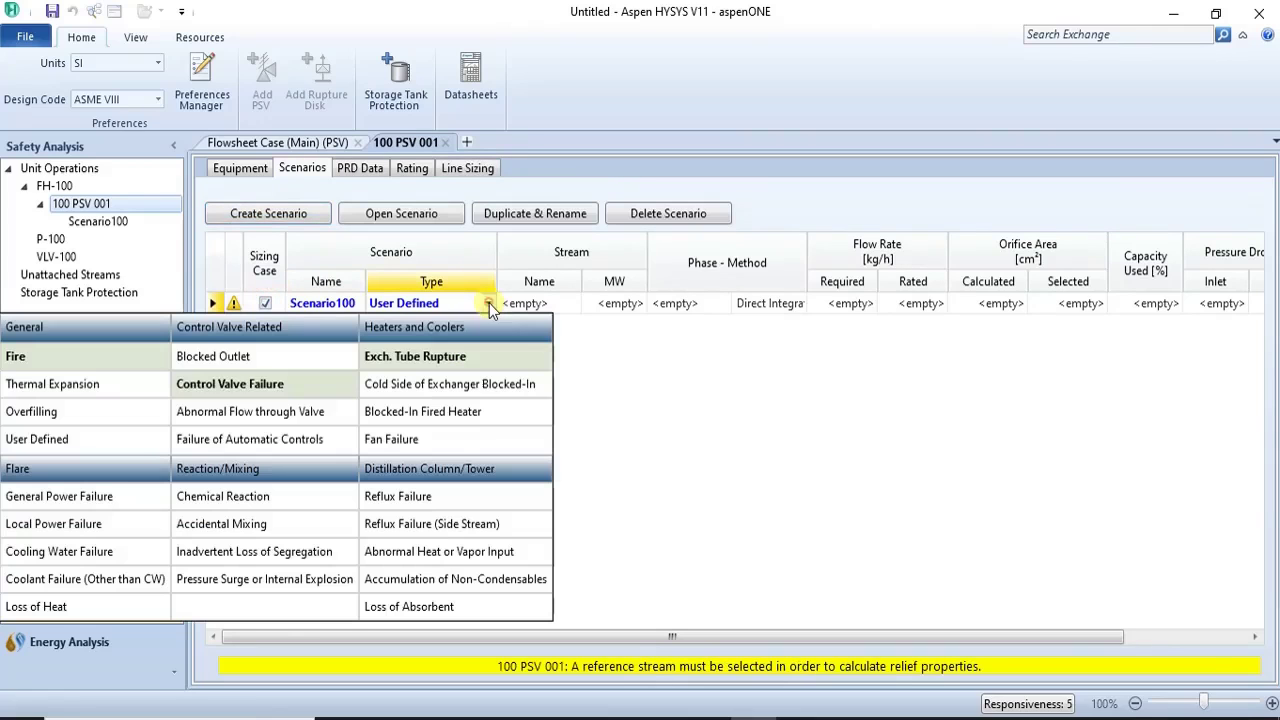
{"action": "left_click", "coordinate": [110, 420]}
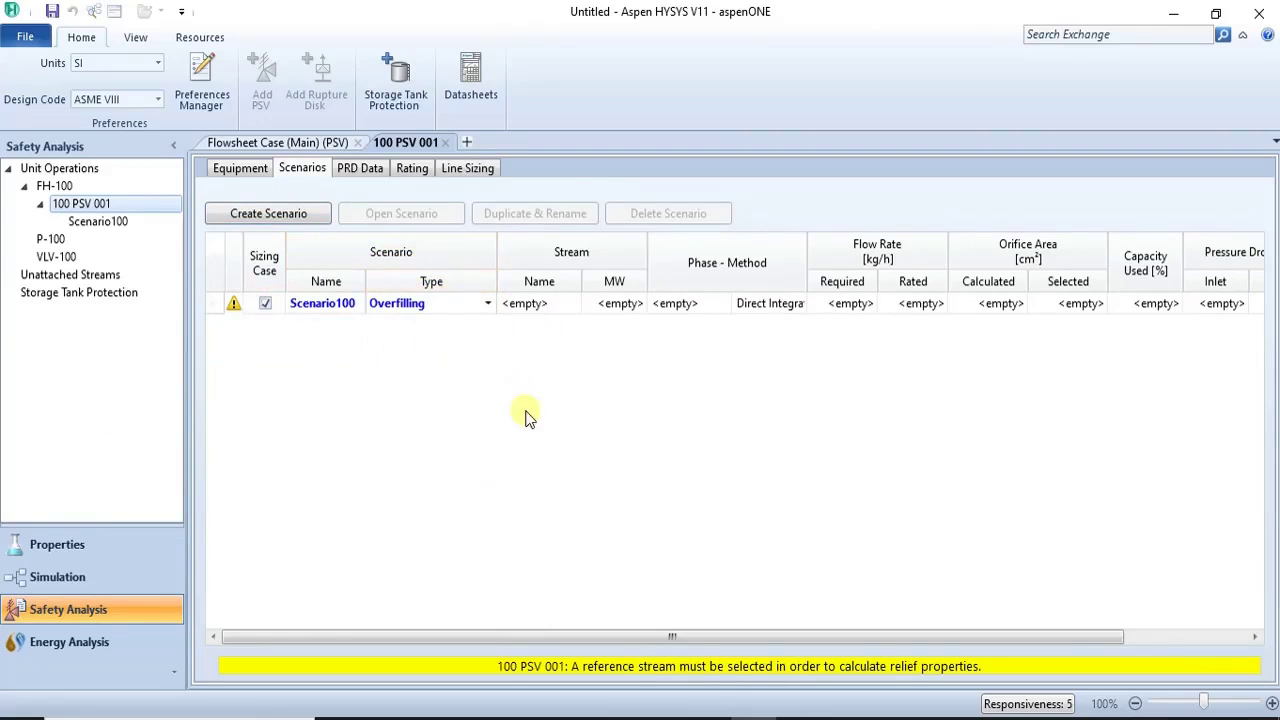
Step: Open the overfilling scenario's setup and set the relieving temperature to 210 °C, as specified in PSV.pdf
{"action": "left_click", "coordinate": [615, 717]}
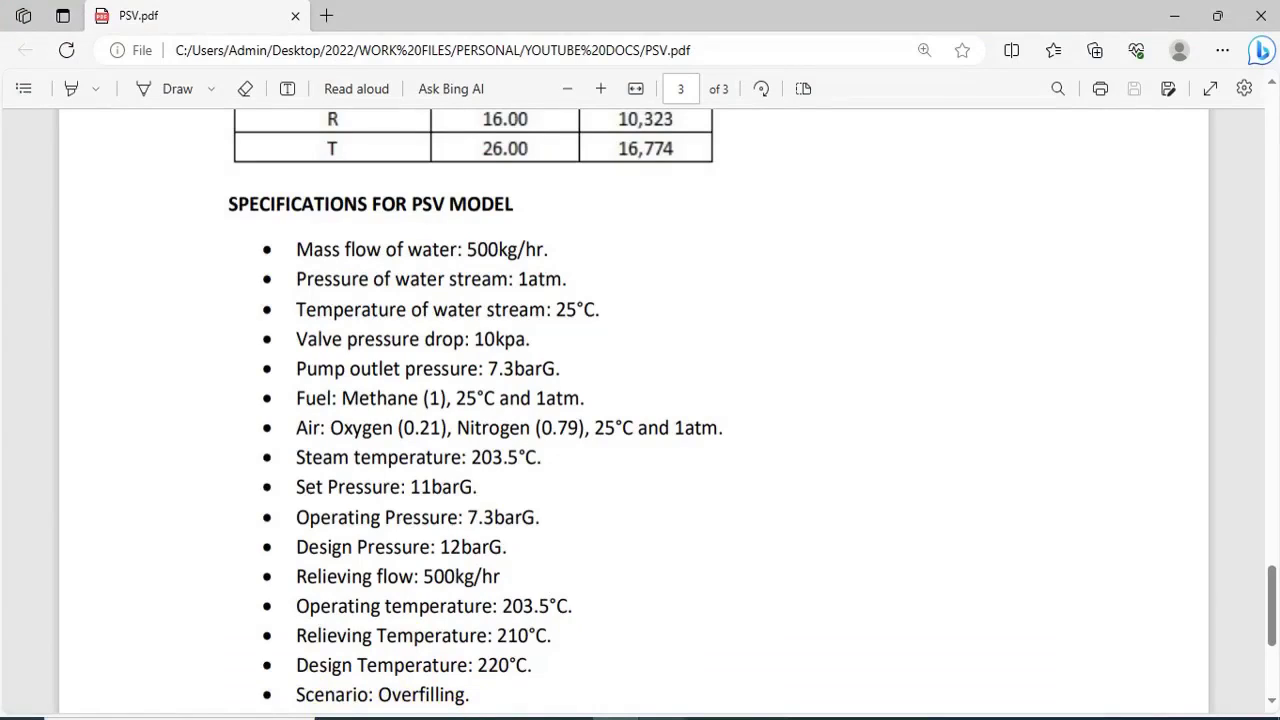
{"action": "left_click", "coordinate": [756, 717]}
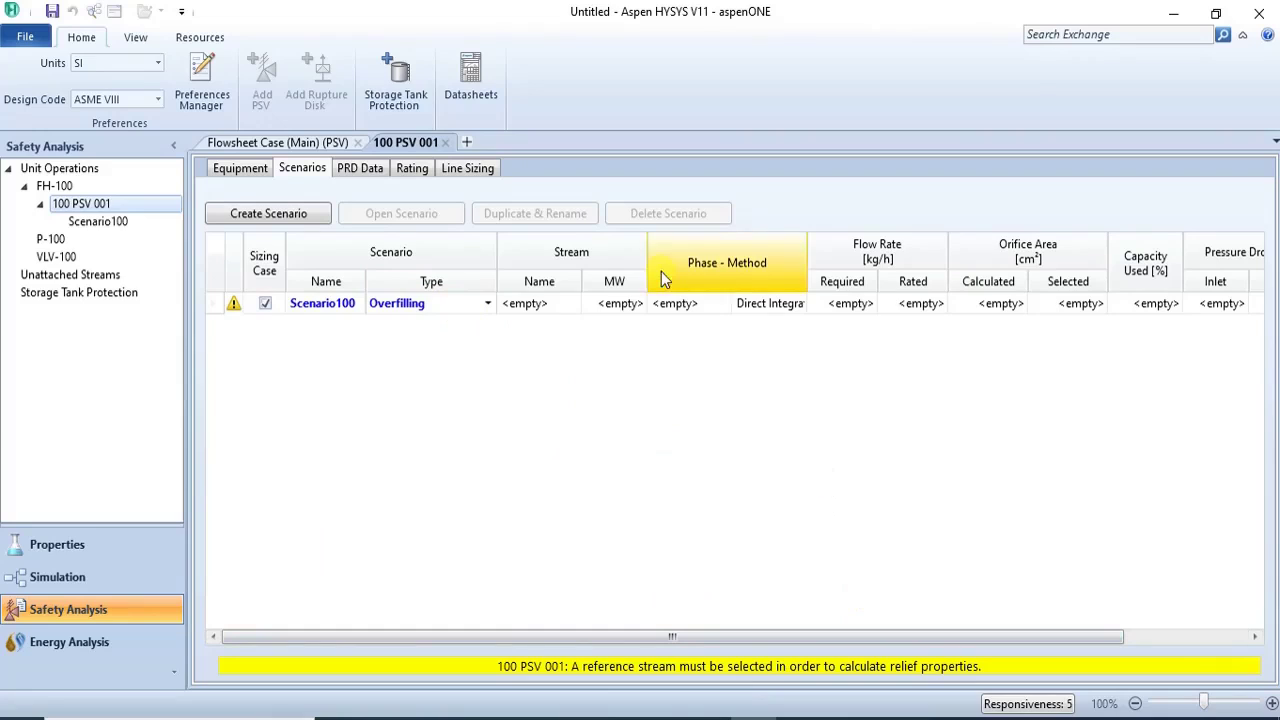
{"action": "left_click", "coordinate": [561, 304]}
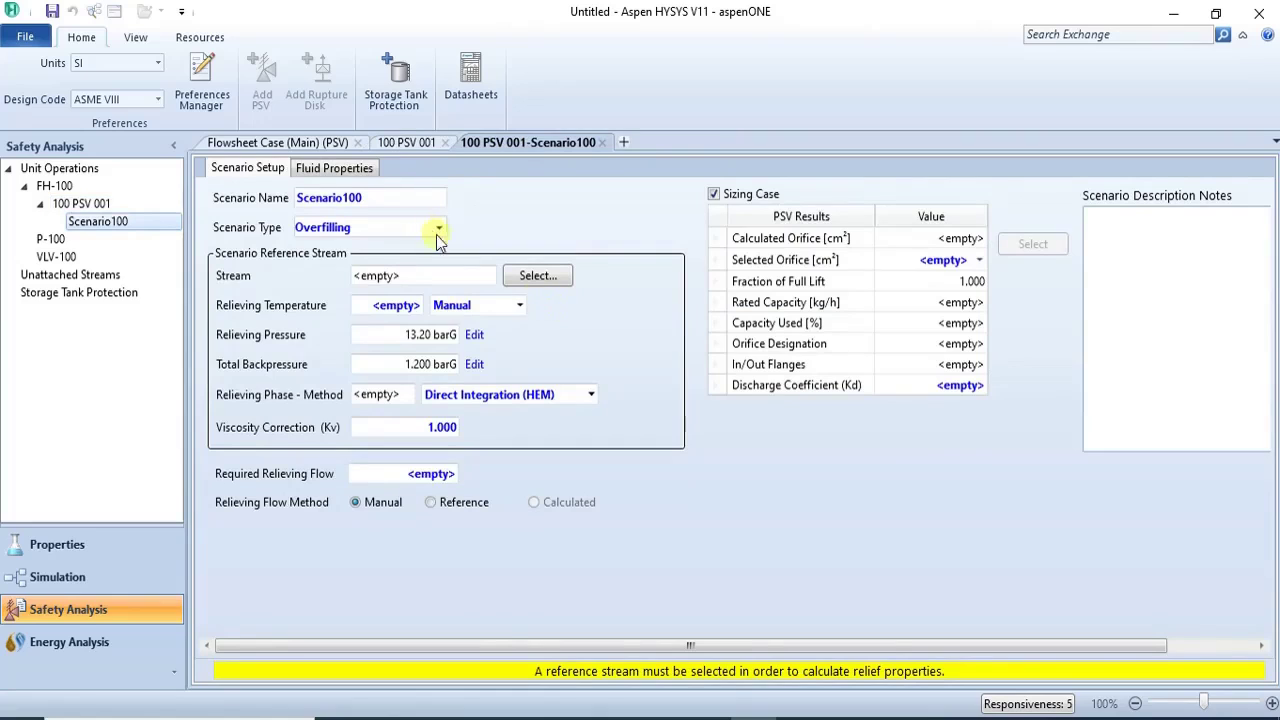
{"action": "left_click", "coordinate": [405, 308]}
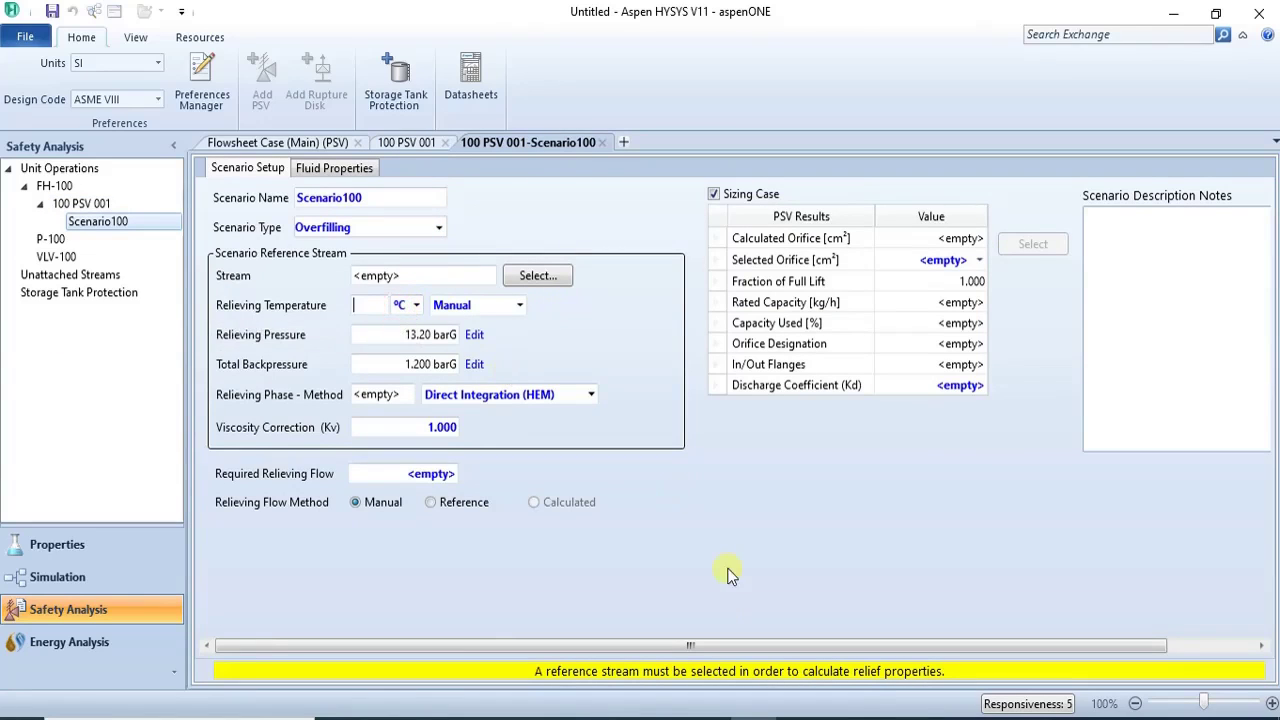
{"action": "mouse_move", "coordinate": [633, 716]}
{"action": "mouse_move", "coordinate": [627, 678]}
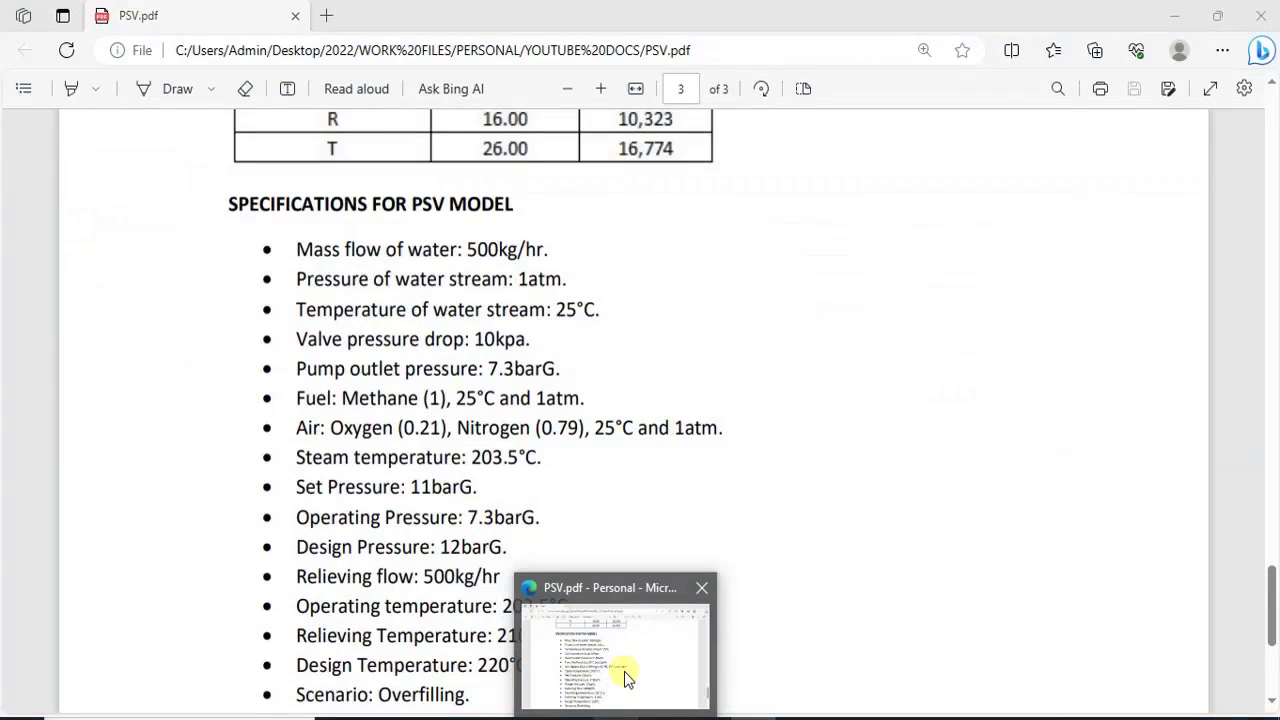
{"action": "left_click", "coordinate": [627, 678]}
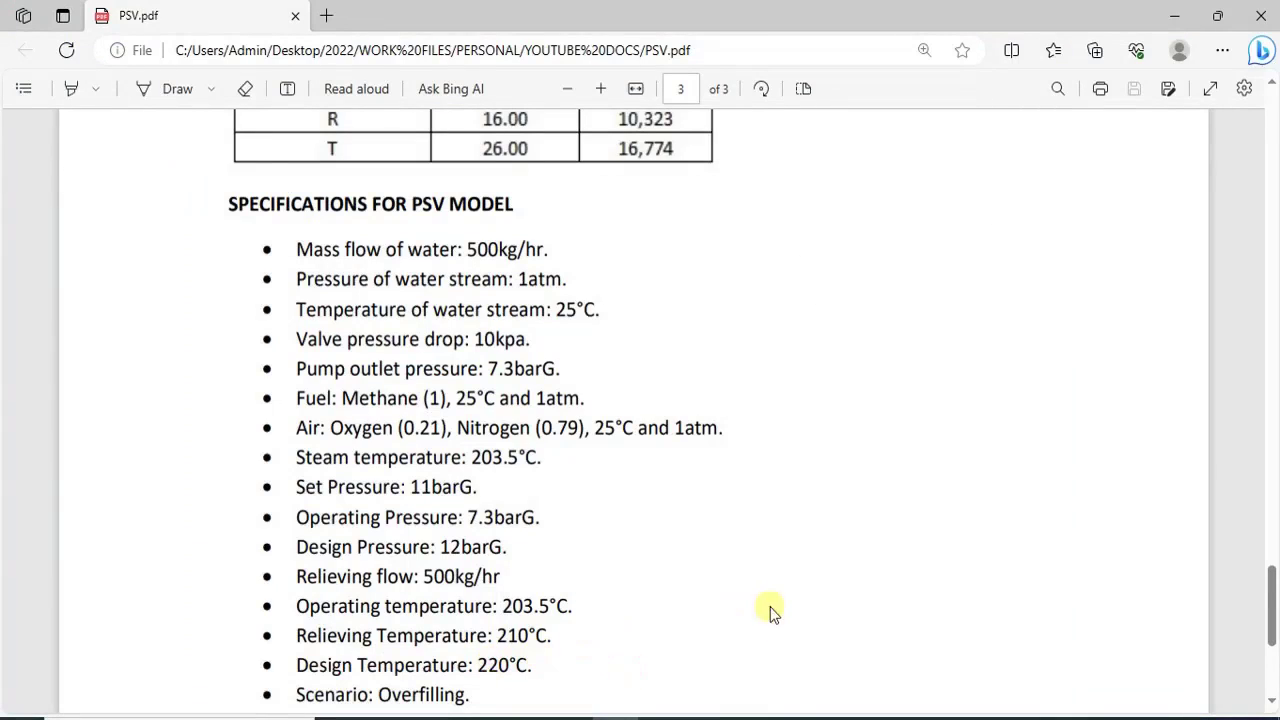
{"action": "left_click", "coordinate": [754, 717]}
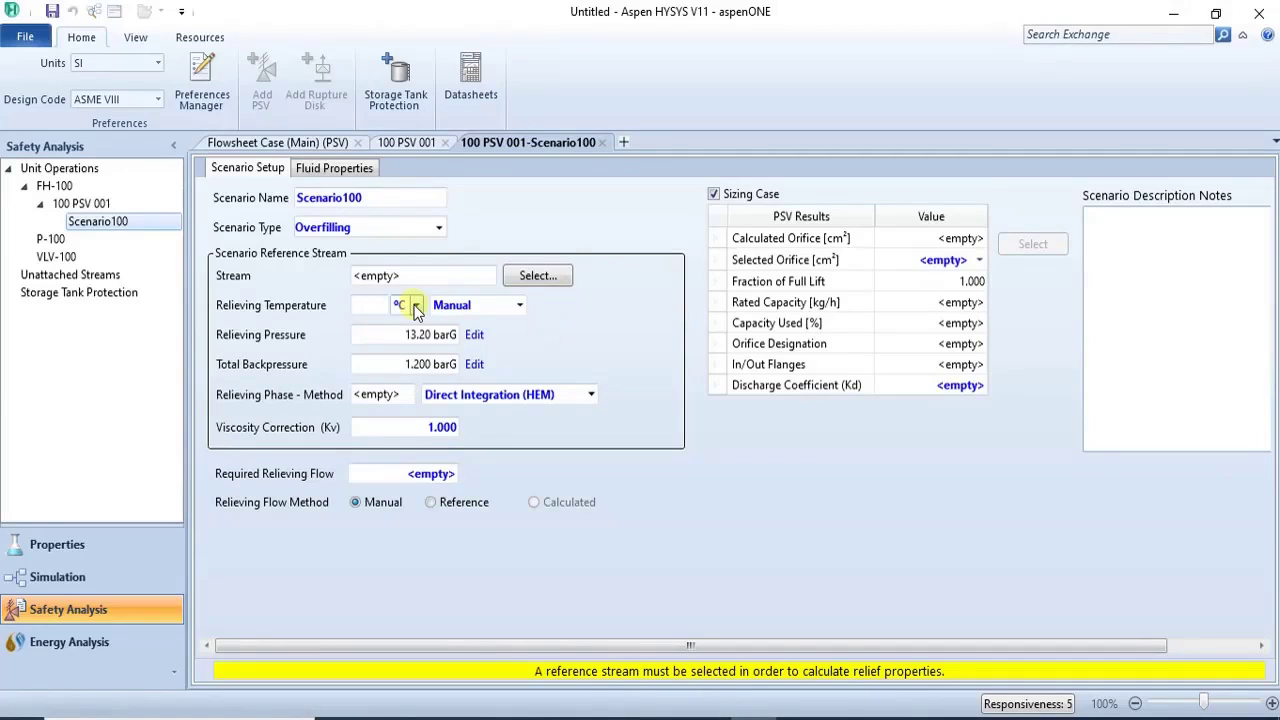
{"action": "type", "text": "210"}
{"action": "key", "text": "Return"}
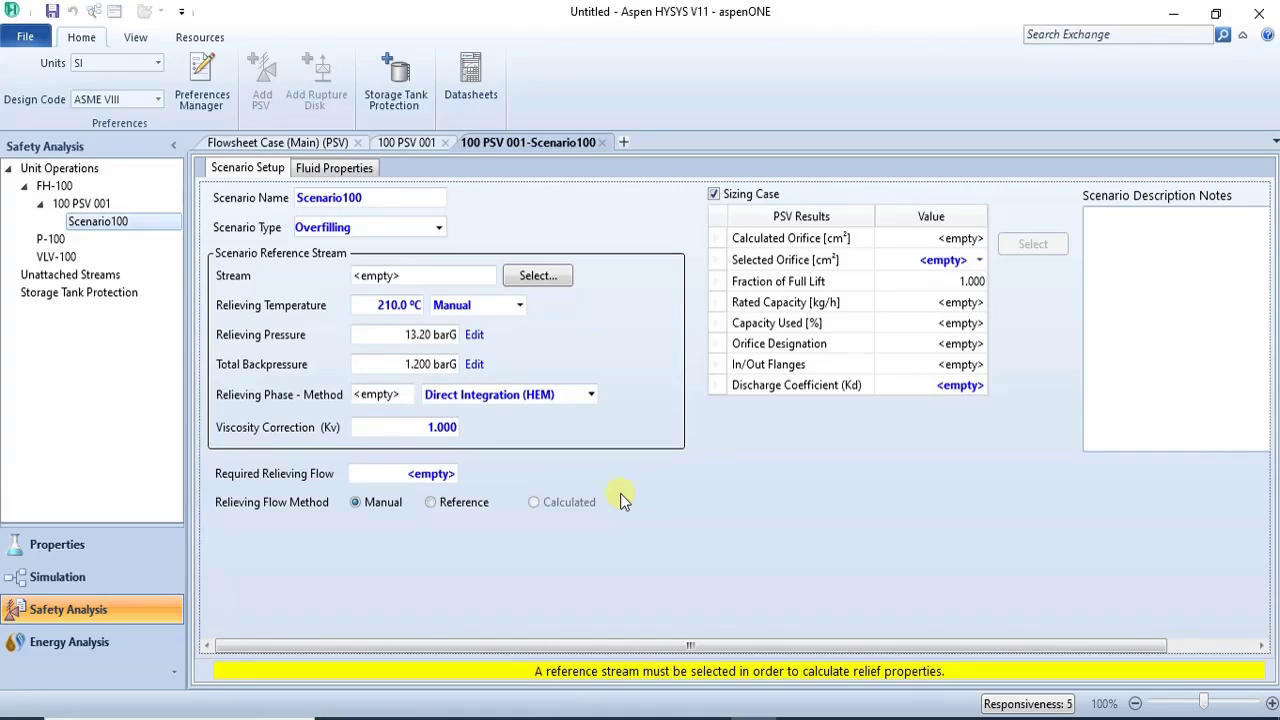
Step: In the PSV's PRD data, unlink the set pressure from the design pressure and set it to 11 barG
{"action": "left_click", "coordinate": [411, 142]}
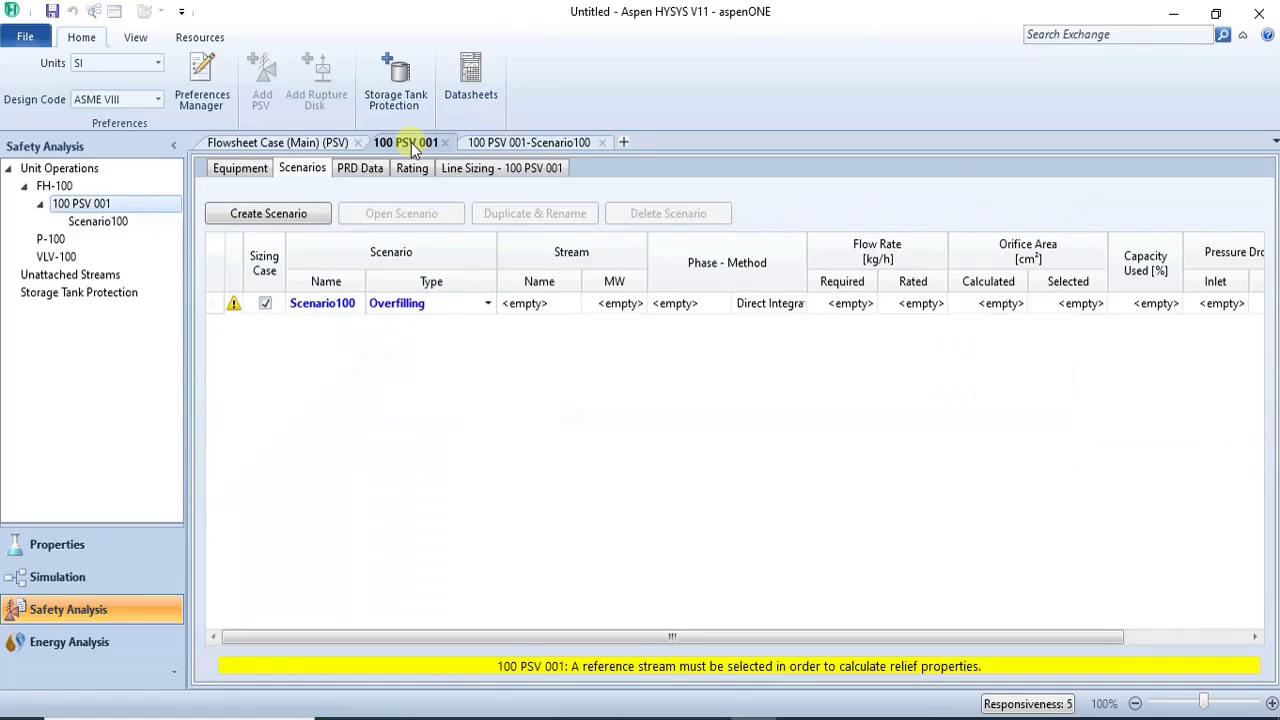
{"action": "left_click", "coordinate": [366, 166]}
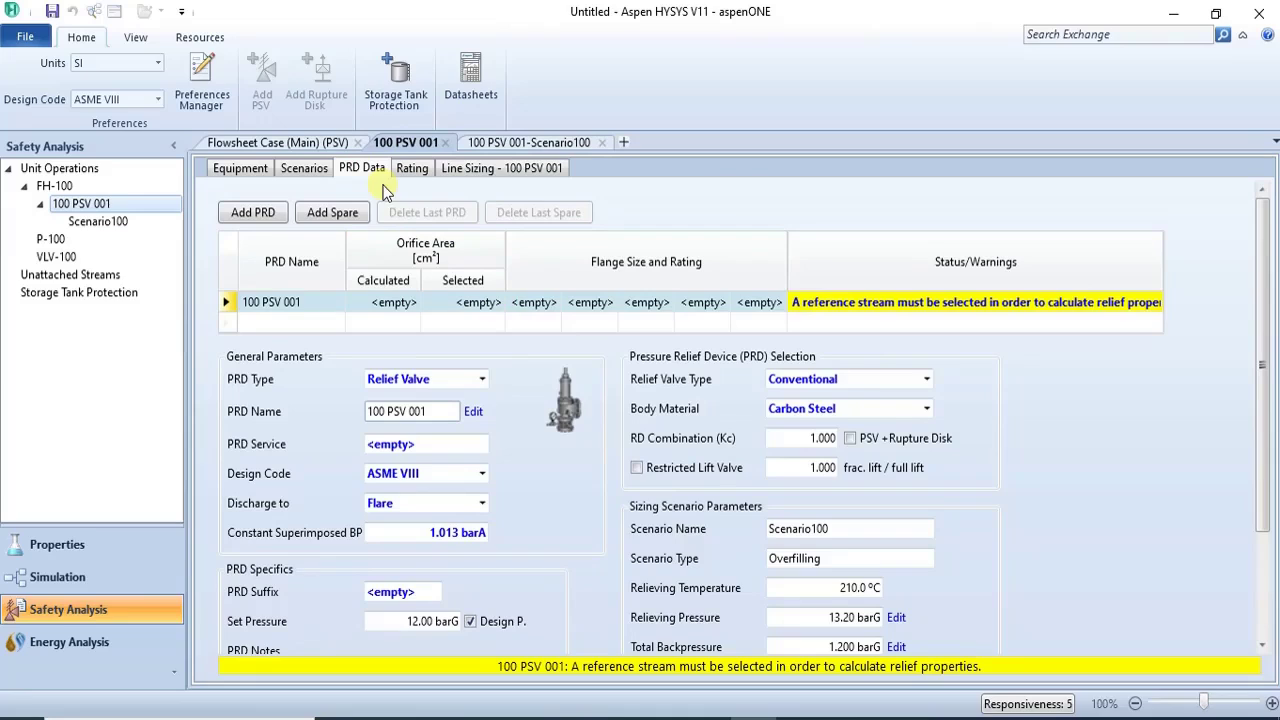
{"action": "left_click", "coordinate": [470, 621]}
{"action": "left_click", "coordinate": [409, 622]}
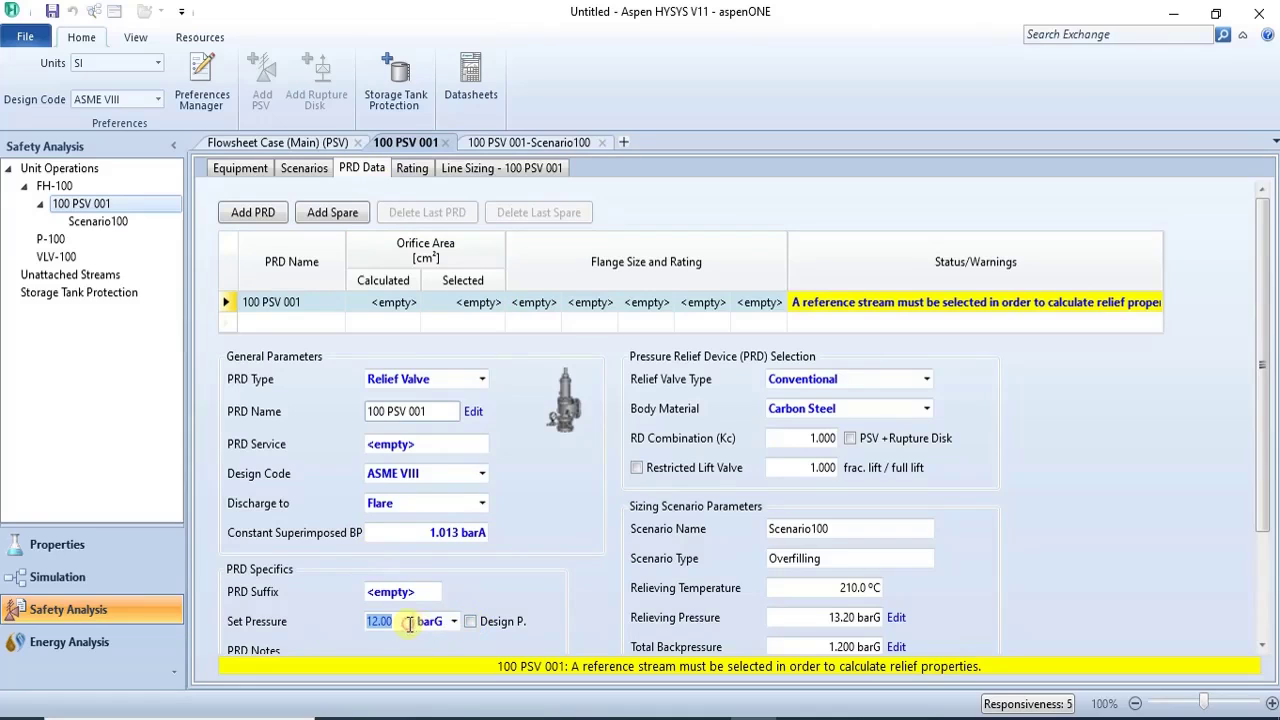
{"action": "type", "text": "11"}
{"action": "key", "text": "Return"}
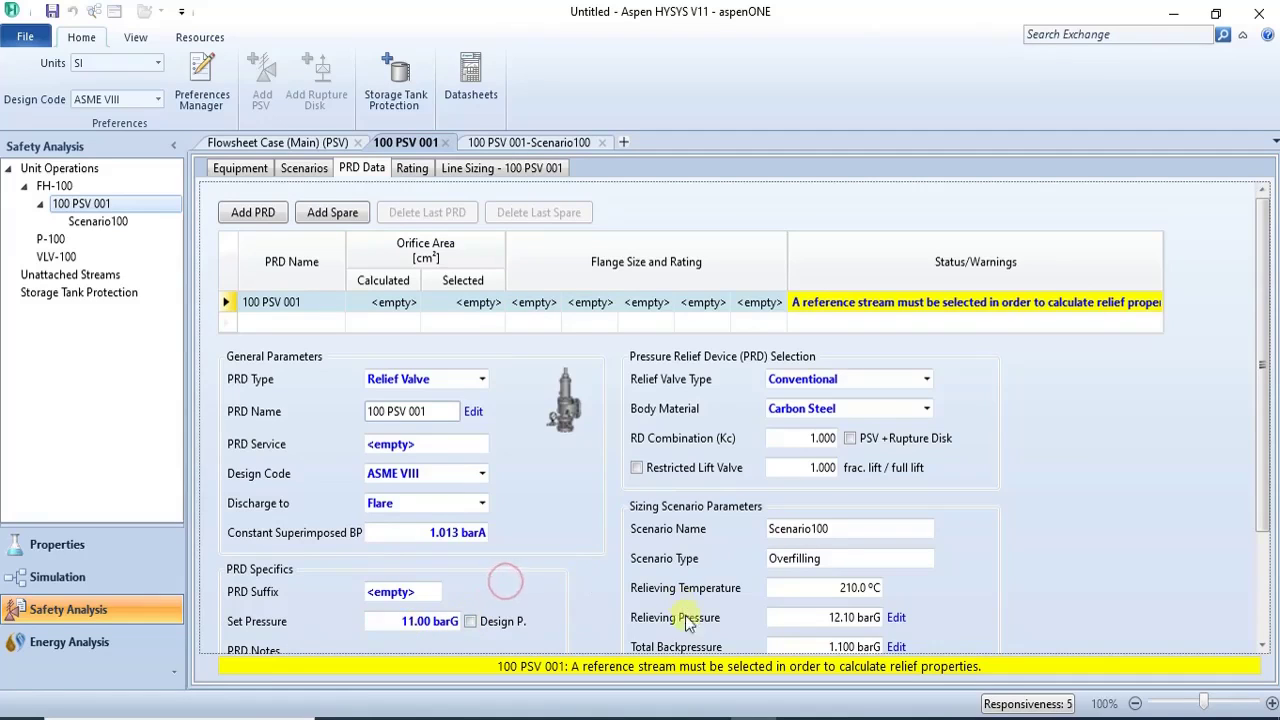
Step: Check the PSV model specifications in PSV.pdf and review the design codes available for the PSV, keeping ASME VIII
{"action": "left_click", "coordinate": [621, 683]}
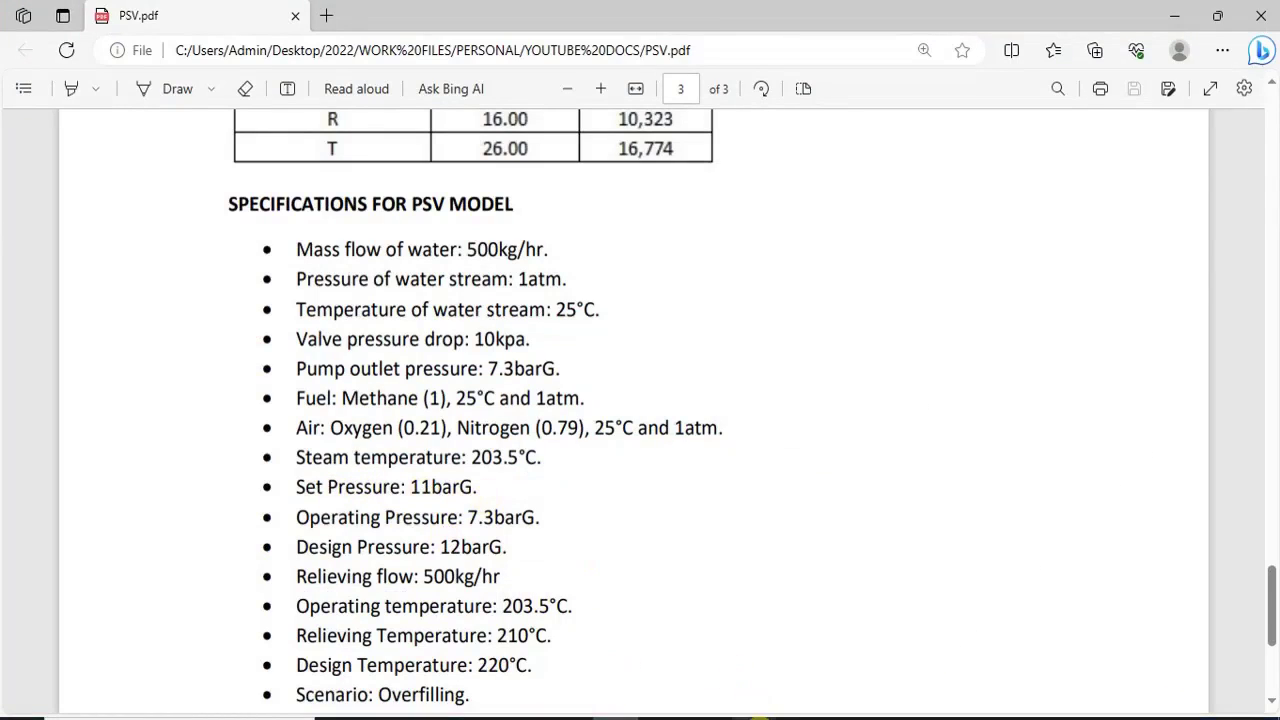
{"action": "left_click", "coordinate": [790, 690]}
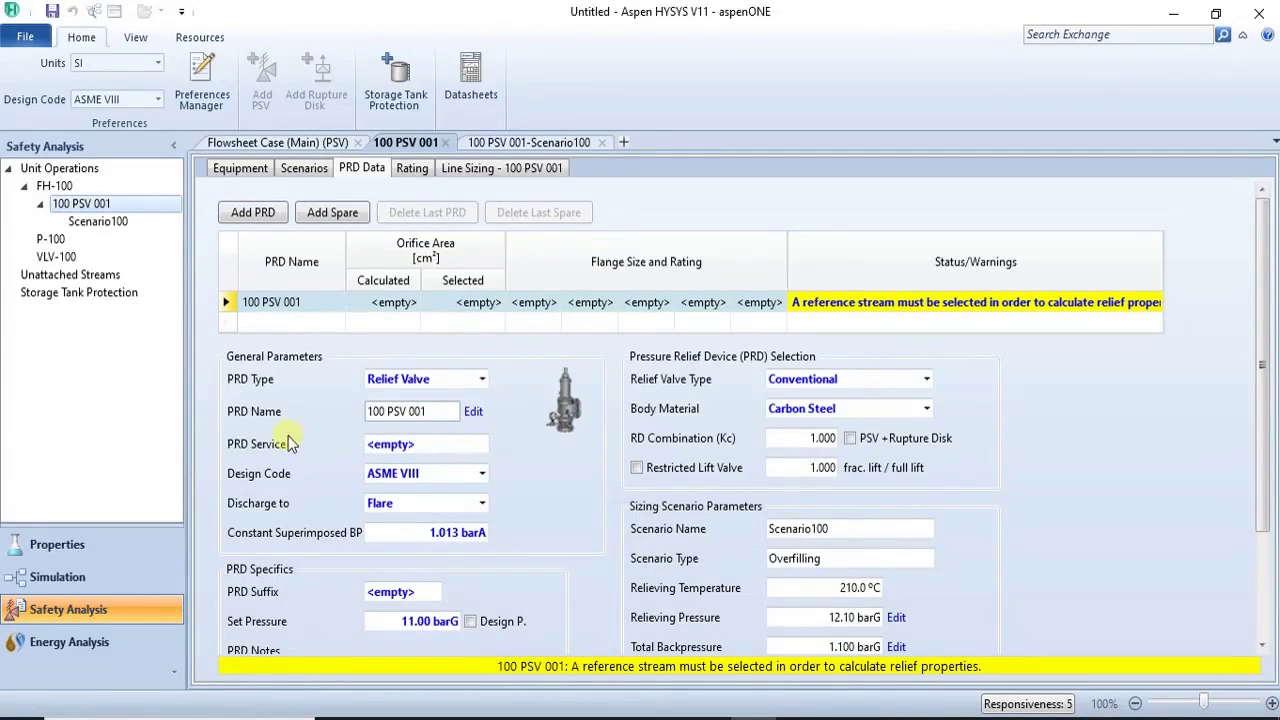
{"action": "left_click", "coordinate": [482, 474]}
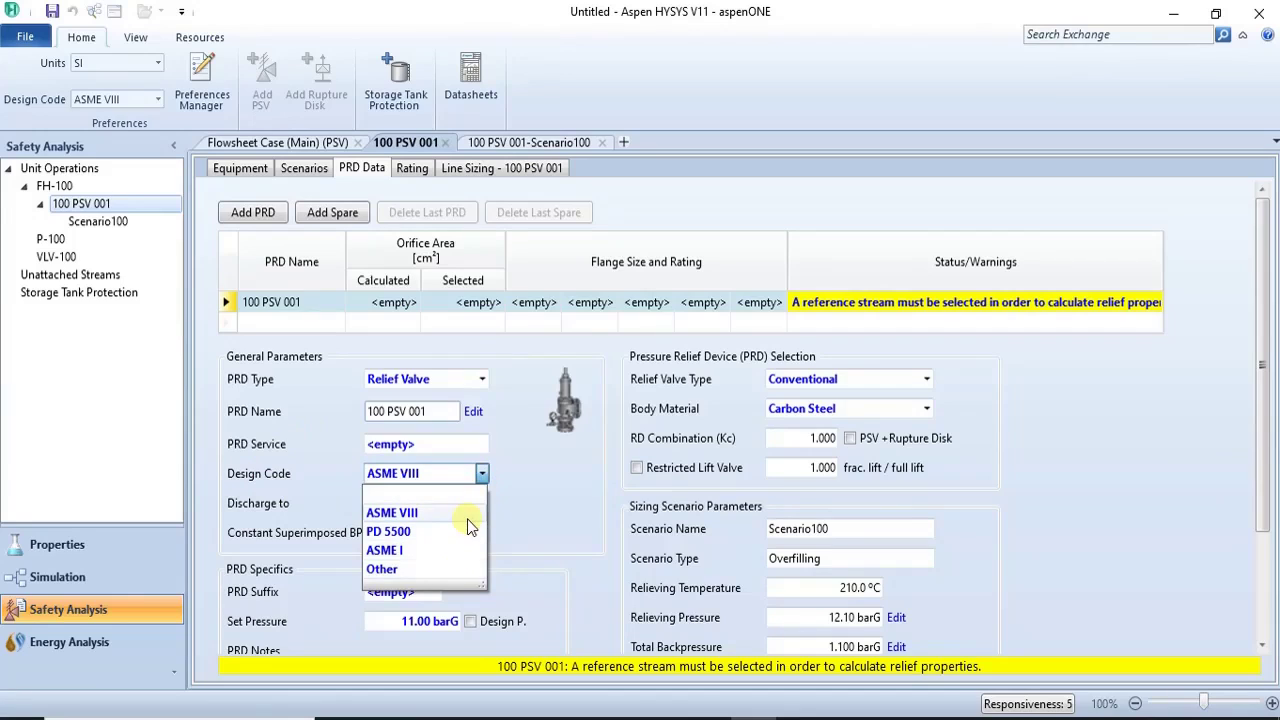
{"action": "left_click", "coordinate": [546, 469]}
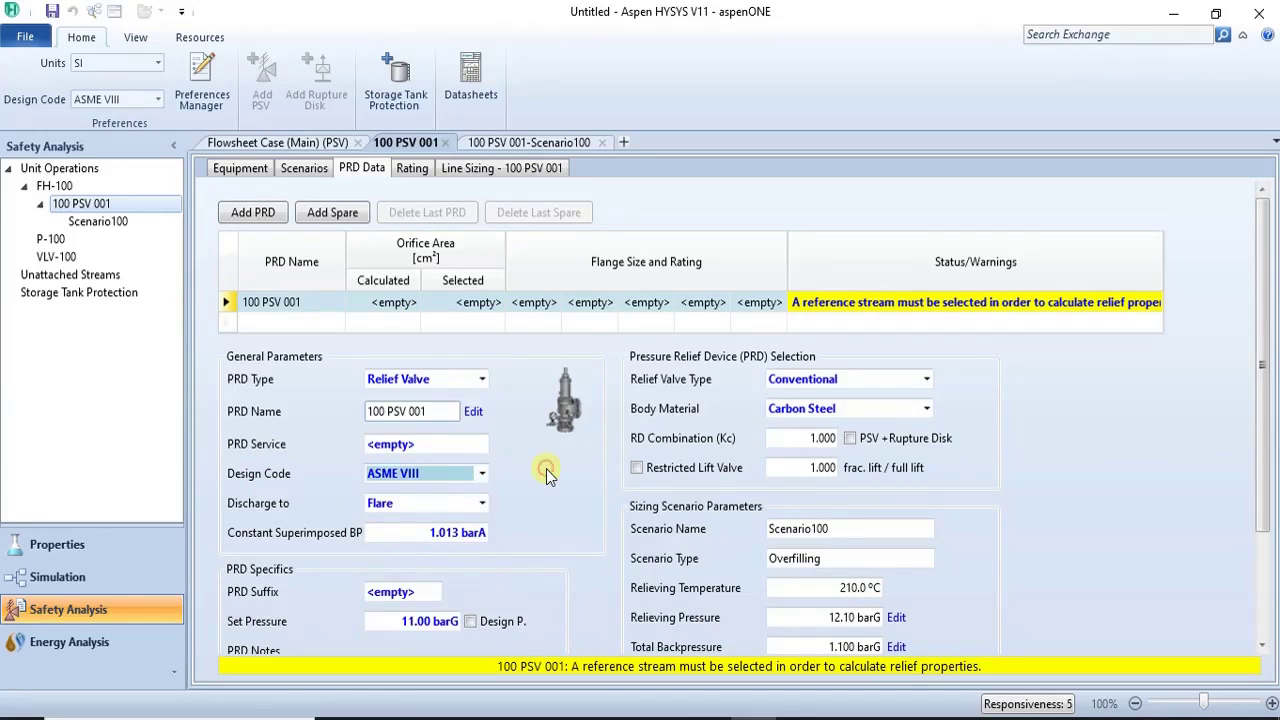
Step: Set the PSV's discharge destination to Atmosphere in its PRD data
{"action": "left_click", "coordinate": [479, 506]}
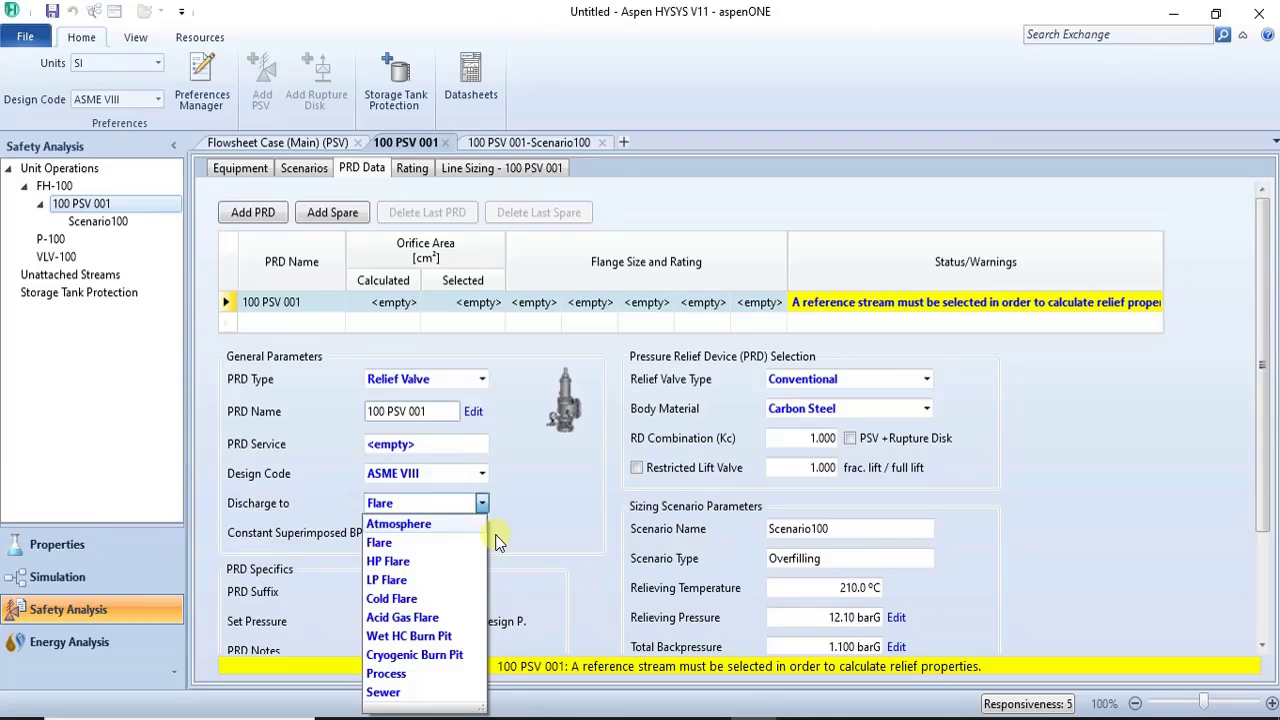
{"action": "left_click", "coordinate": [452, 525]}
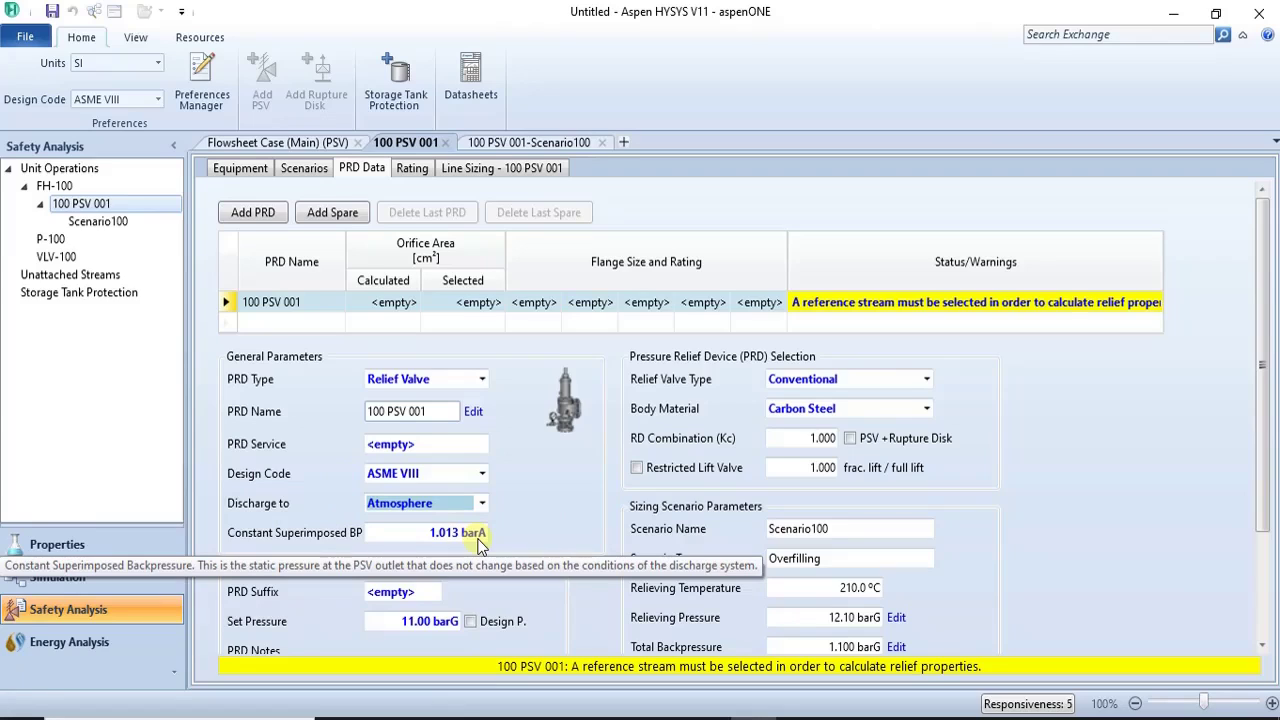
{"action": "left_click", "coordinate": [481, 504]}
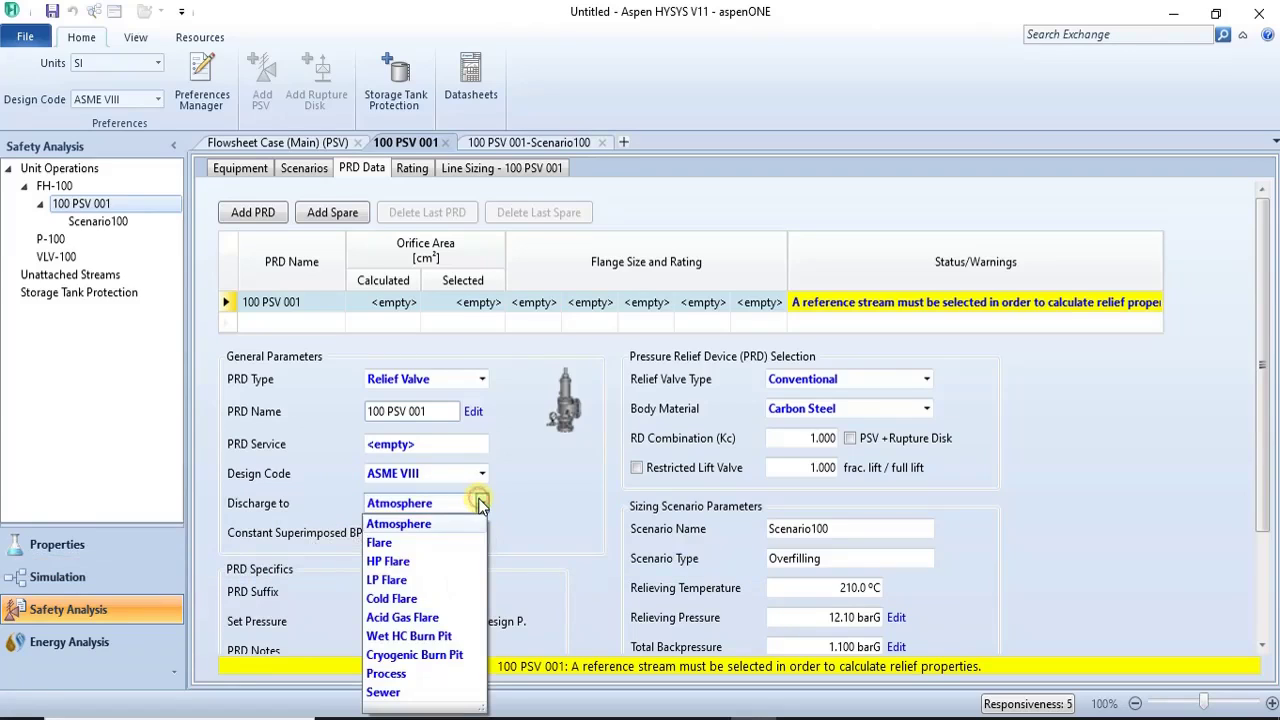
{"action": "left_click", "coordinate": [481, 504]}
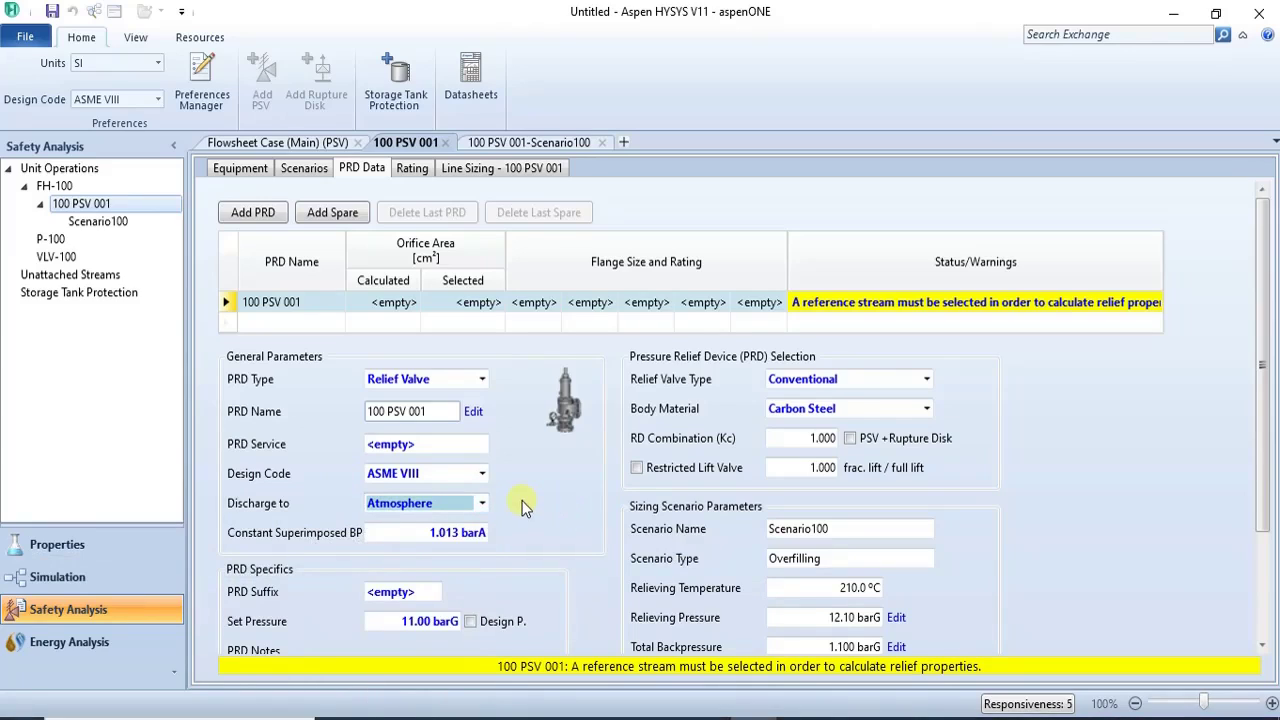
{"action": "left_click", "coordinate": [520, 505]}
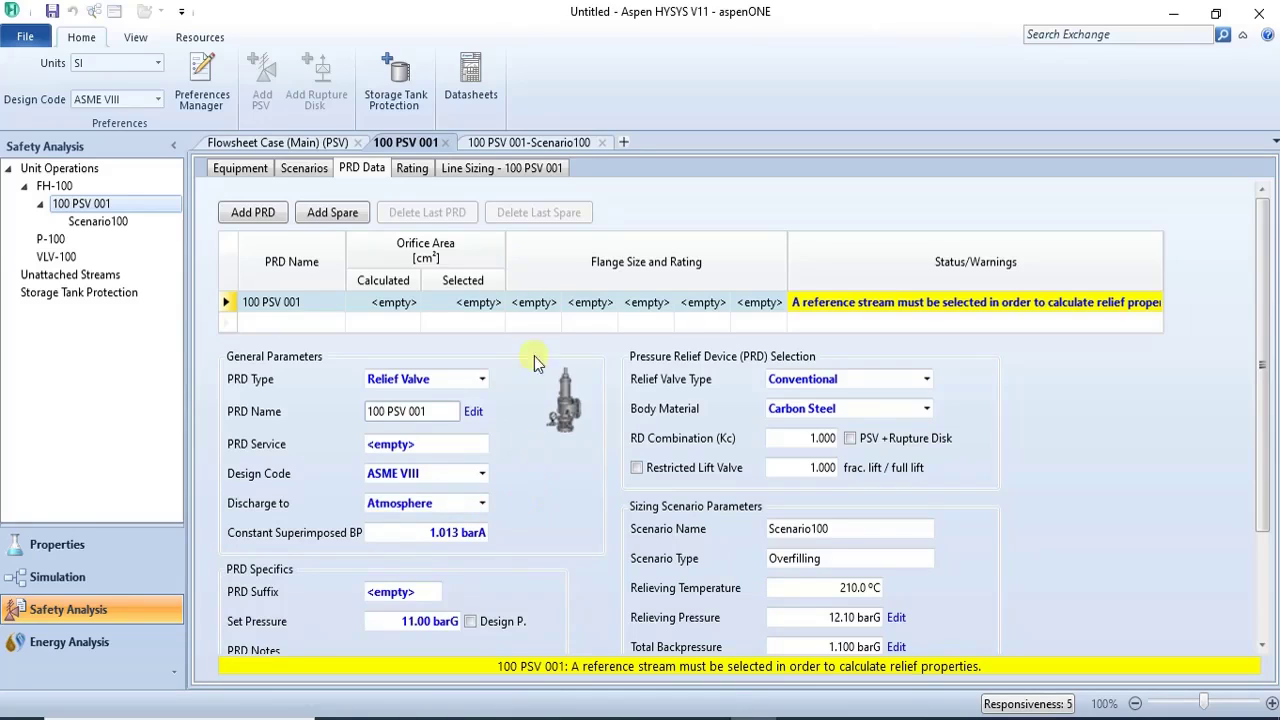
Step: Assign STEAM as the reference stream of the PSV's overfilling scenario
{"action": "left_click", "coordinate": [523, 142]}
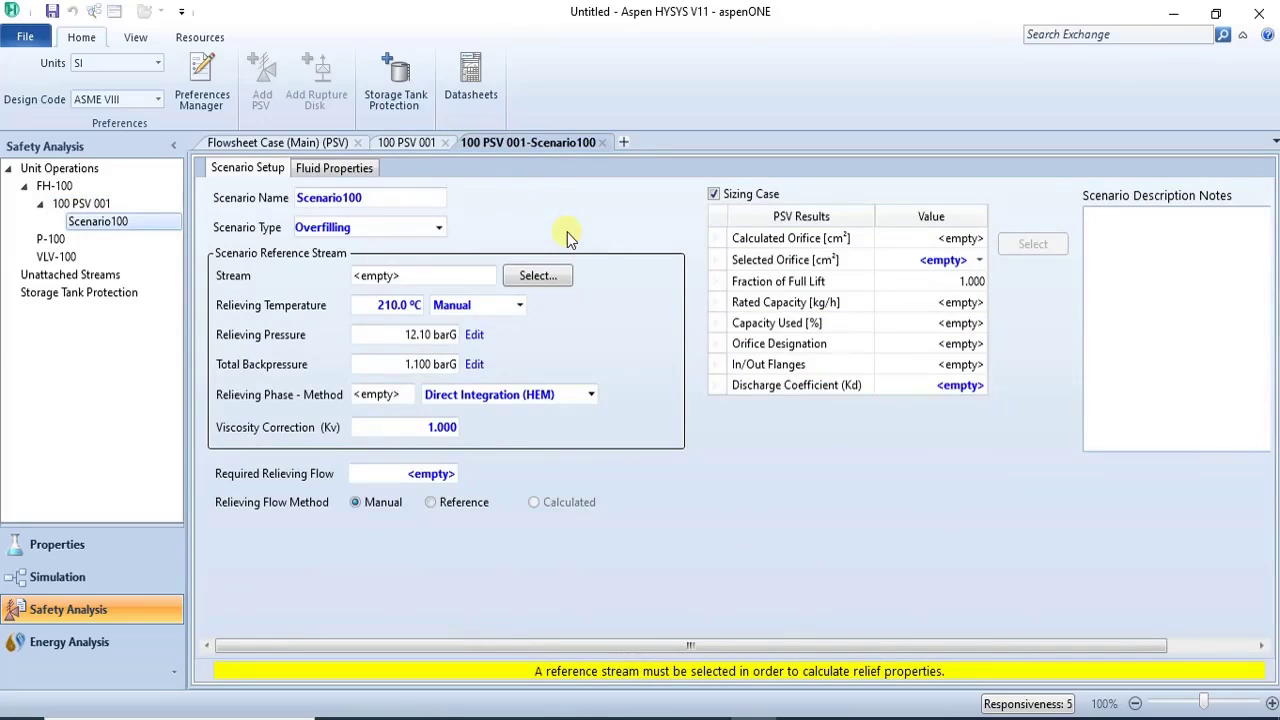
{"action": "left_click", "coordinate": [545, 280]}
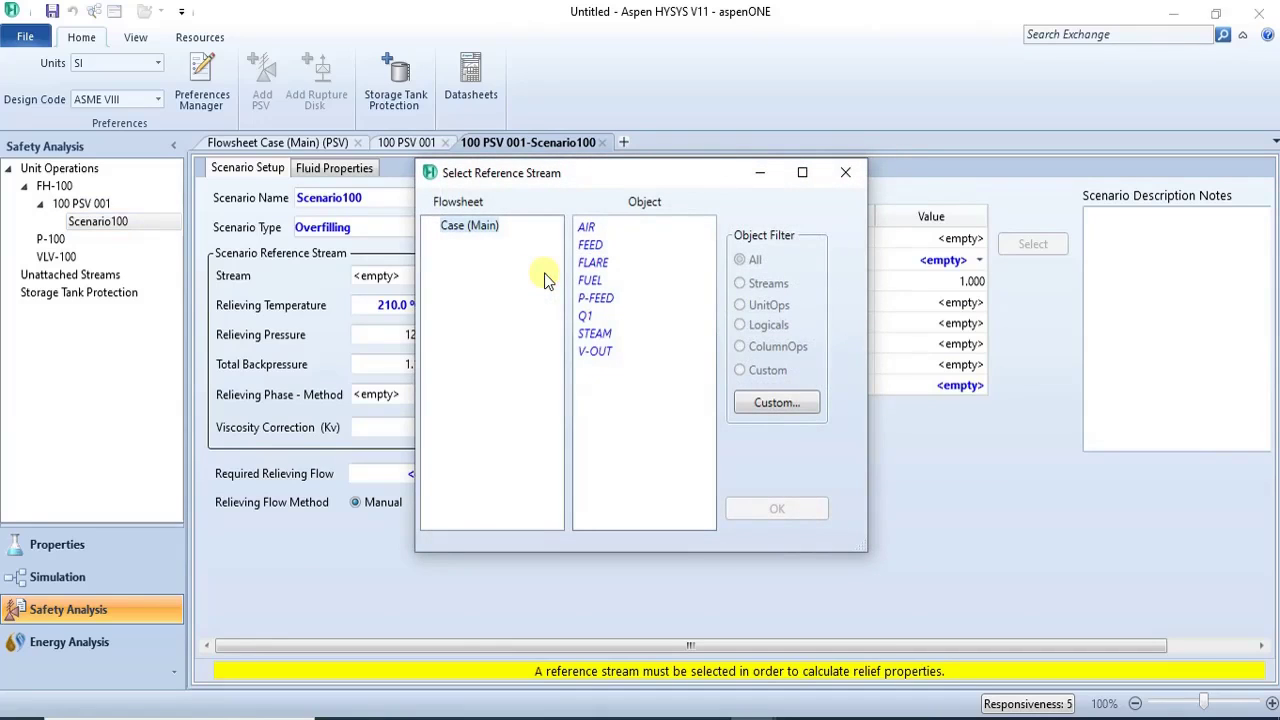
{"action": "left_click", "coordinate": [594, 336]}
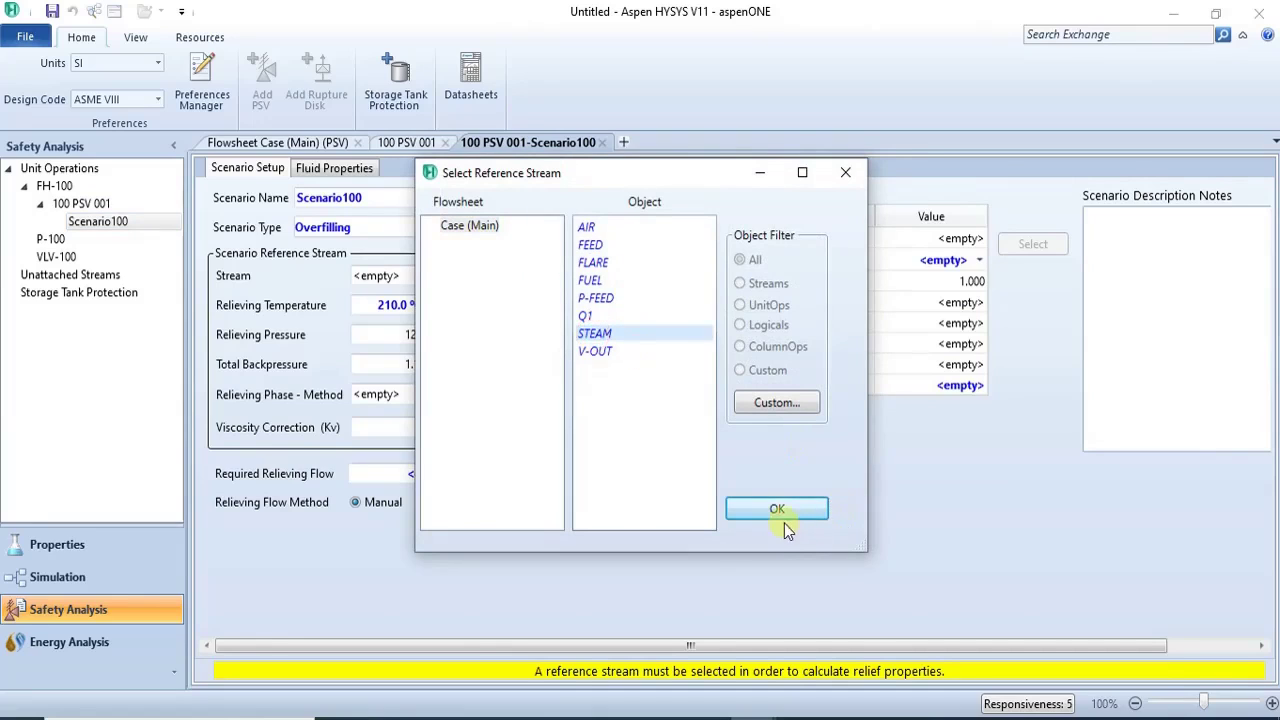
{"action": "left_click", "coordinate": [777, 510]}
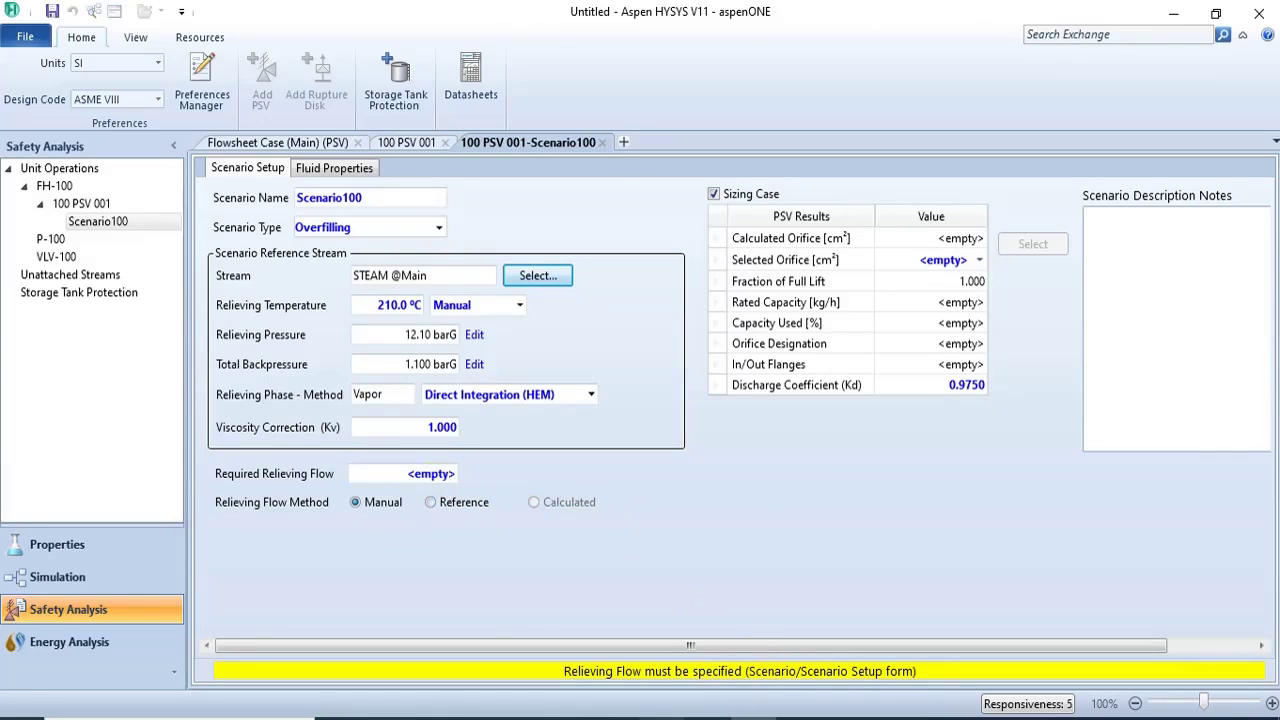
Step: Check the relieving flow specified in PSV.pdf and set the scenario's relieving flow method to Reference
{"action": "key", "text": "alt+Tab"}
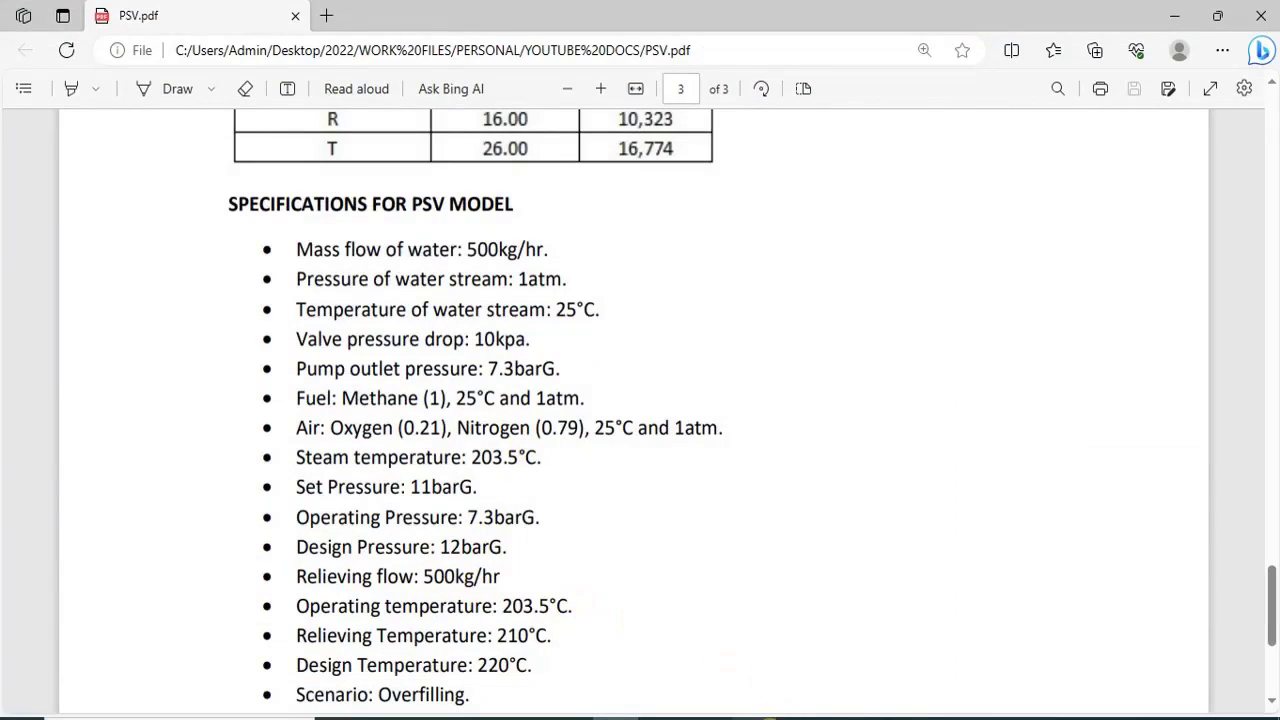
{"action": "left_click", "coordinate": [755, 634]}
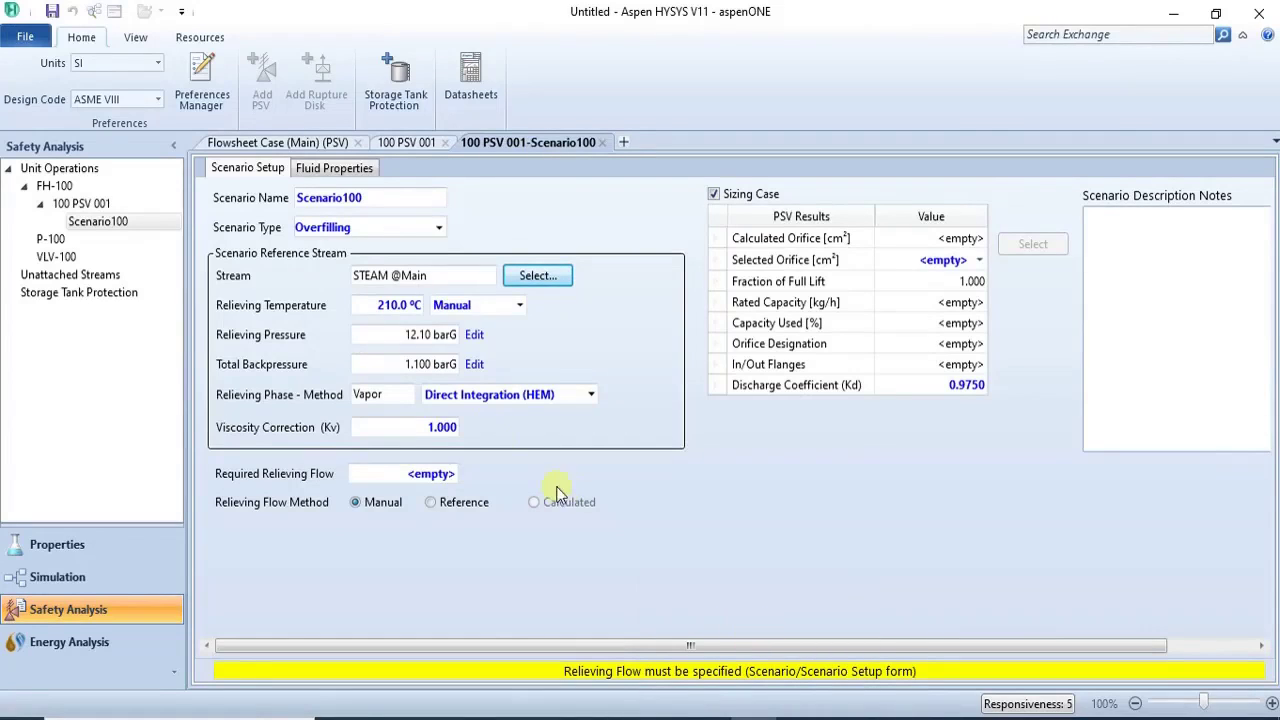
{"action": "left_click", "coordinate": [430, 502]}
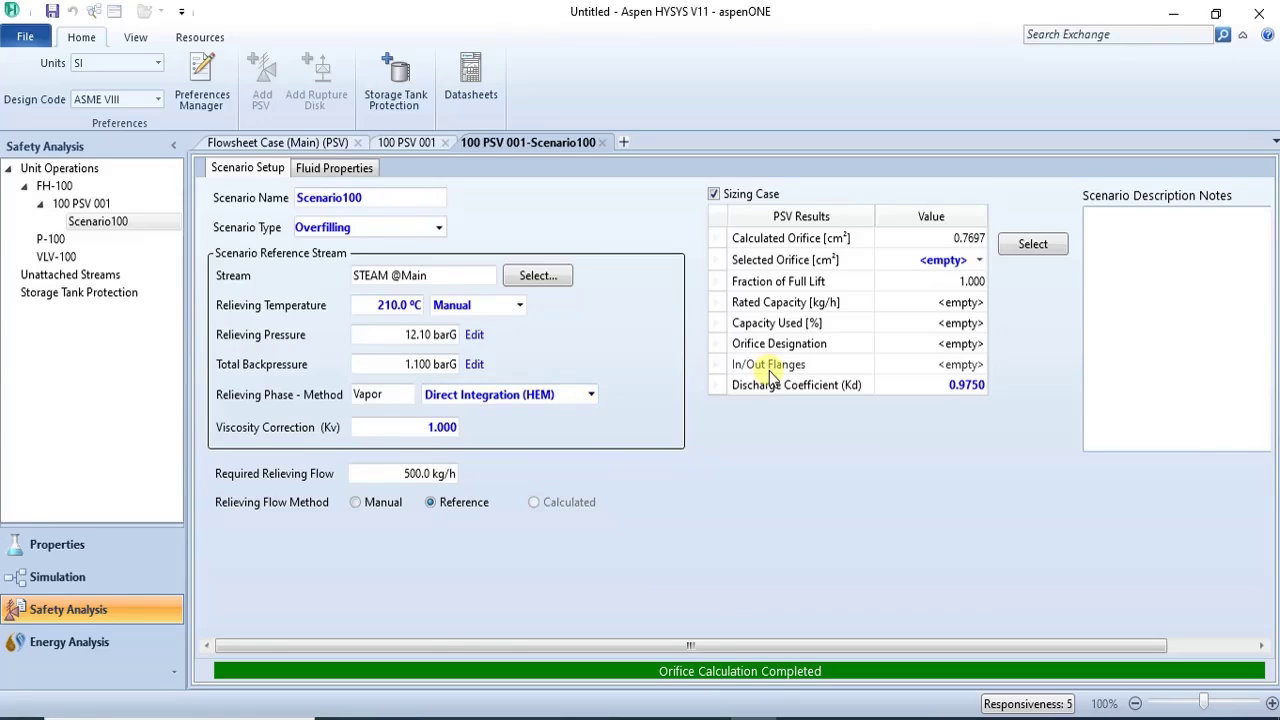
Step: Select the 1.264 cm² (E) orifice for the overfilling scenario and browse the other orifice sizes offered
{"action": "left_click", "coordinate": [980, 262]}
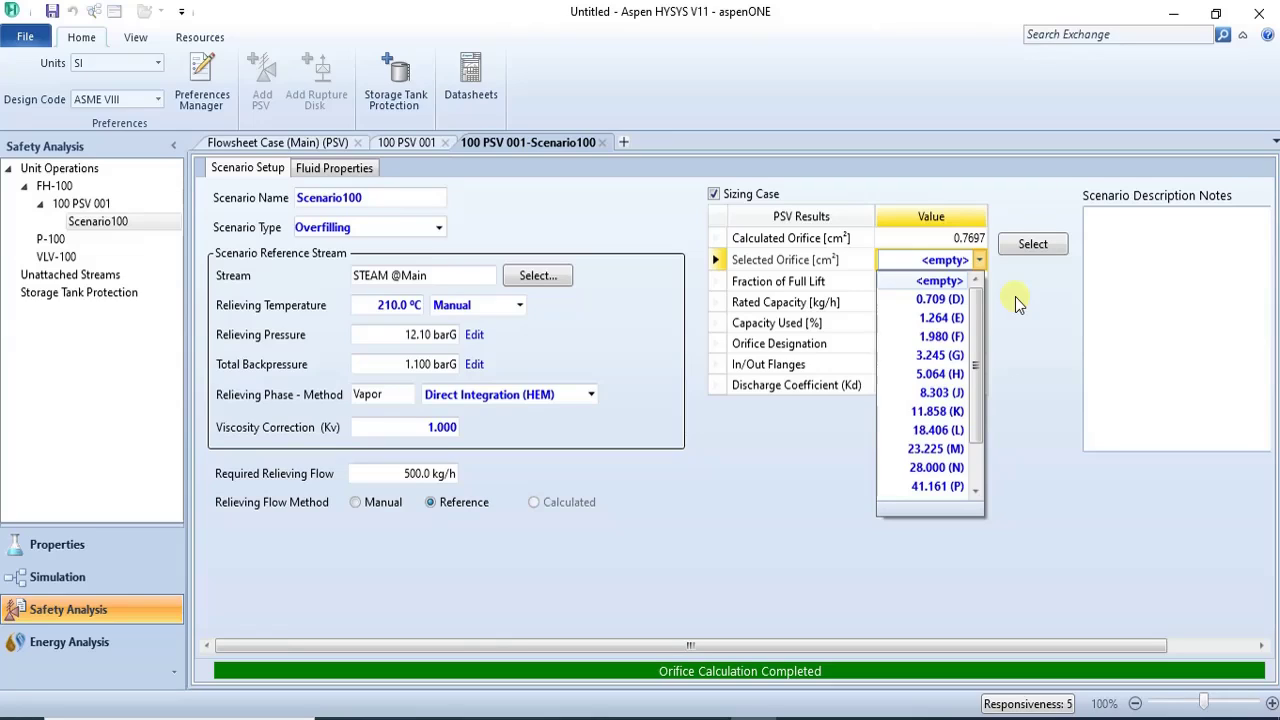
{"action": "left_click", "coordinate": [940, 319]}
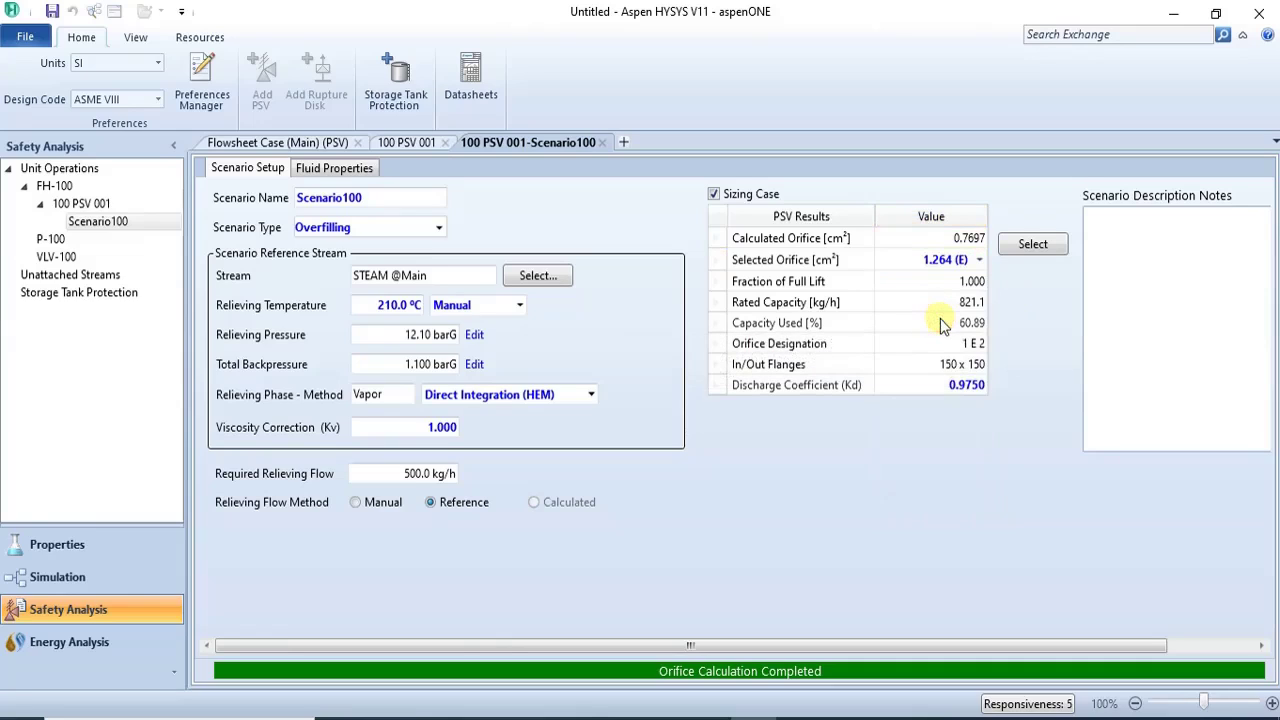
{"action": "left_click", "coordinate": [982, 261]}
{"action": "left_click", "coordinate": [982, 260]}
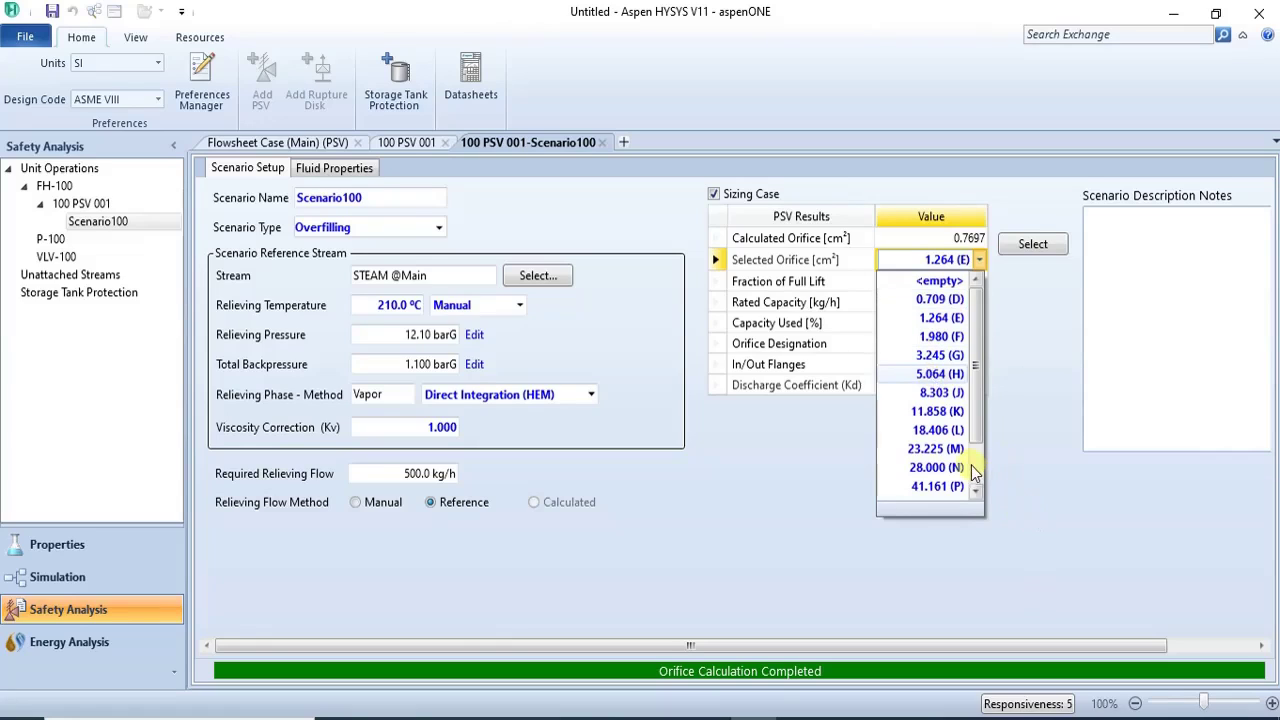
{"action": "scroll", "coordinate": [971, 470], "scroll_direction": "down", "scroll_amount": 1}
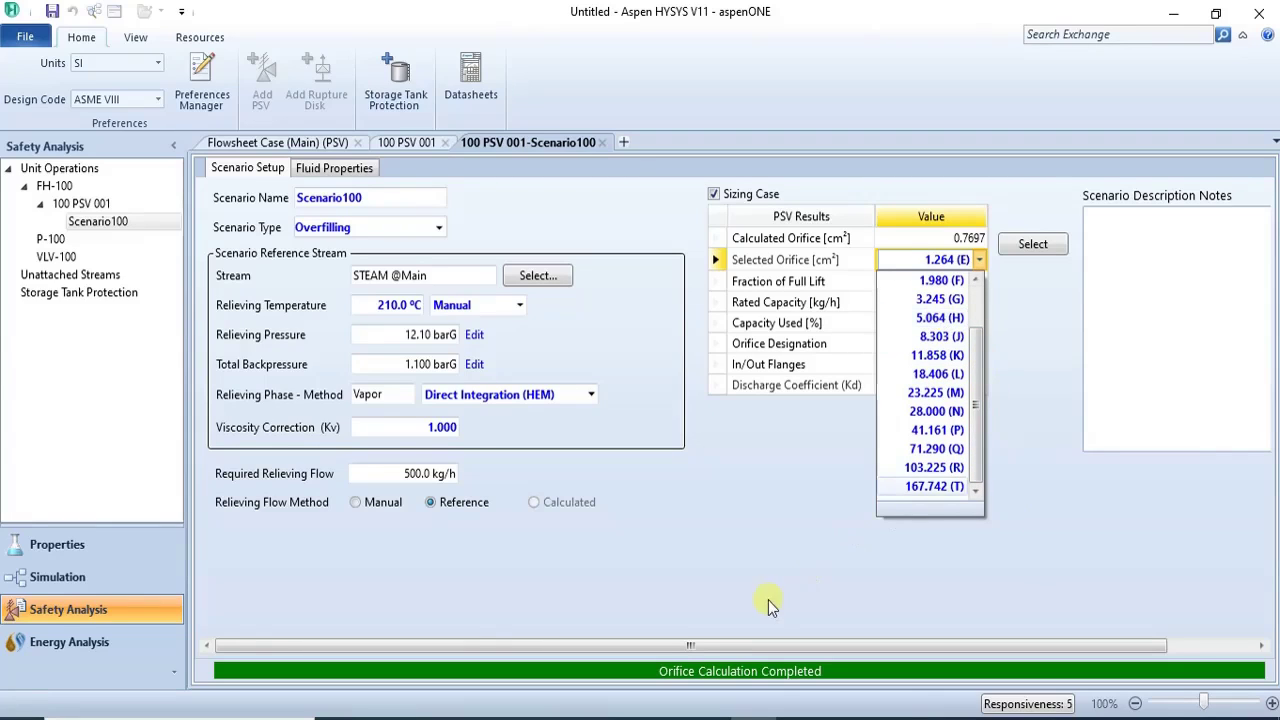
Step: Compare the API 526 orifice size table in PSV.pdf with the orifice sizes offered in the overfilling scenario
{"action": "key", "text": "alt+Tab"}
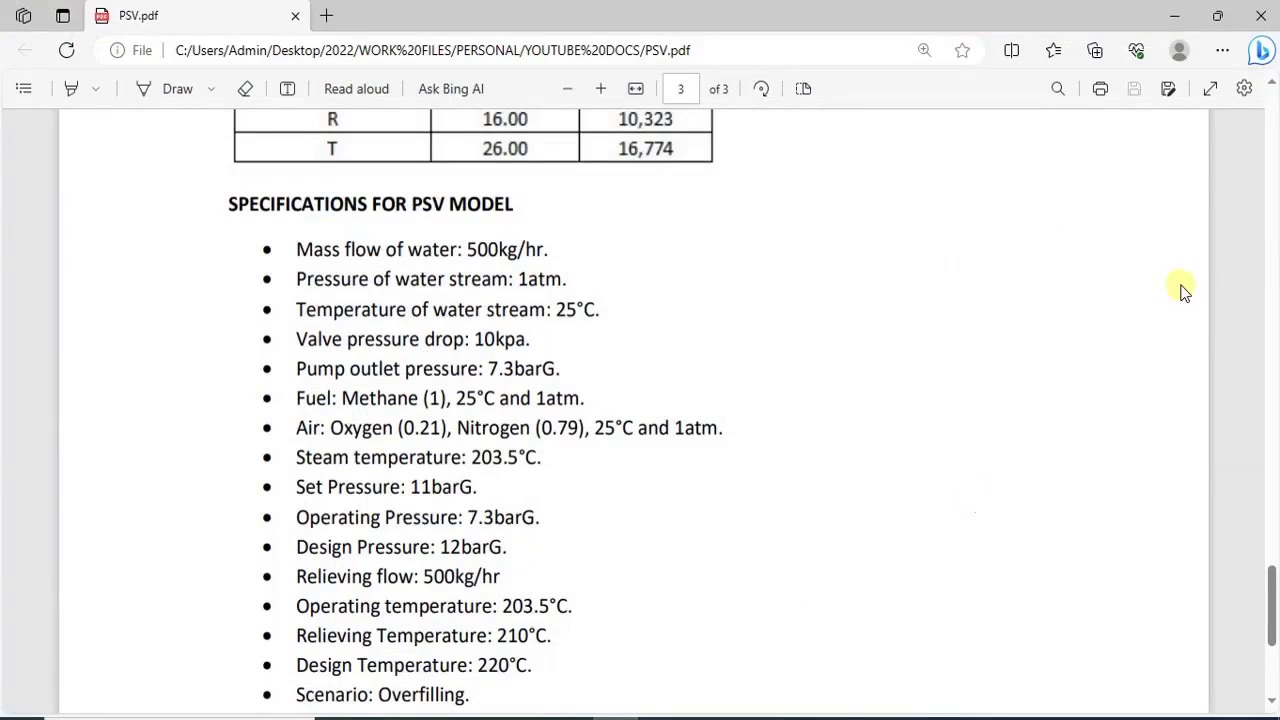
{"action": "scroll", "coordinate": [1265, 228], "scroll_direction": "up", "scroll_amount": 5}
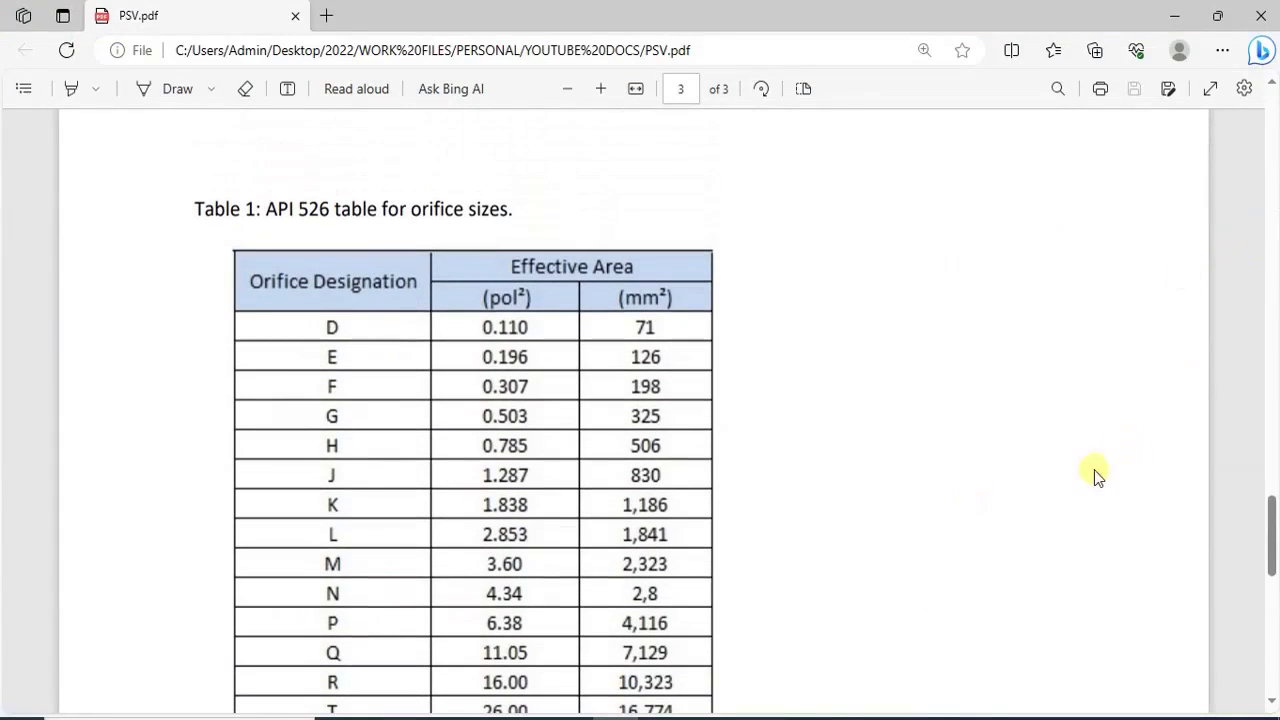
{"action": "left_click", "coordinate": [1270, 702]}
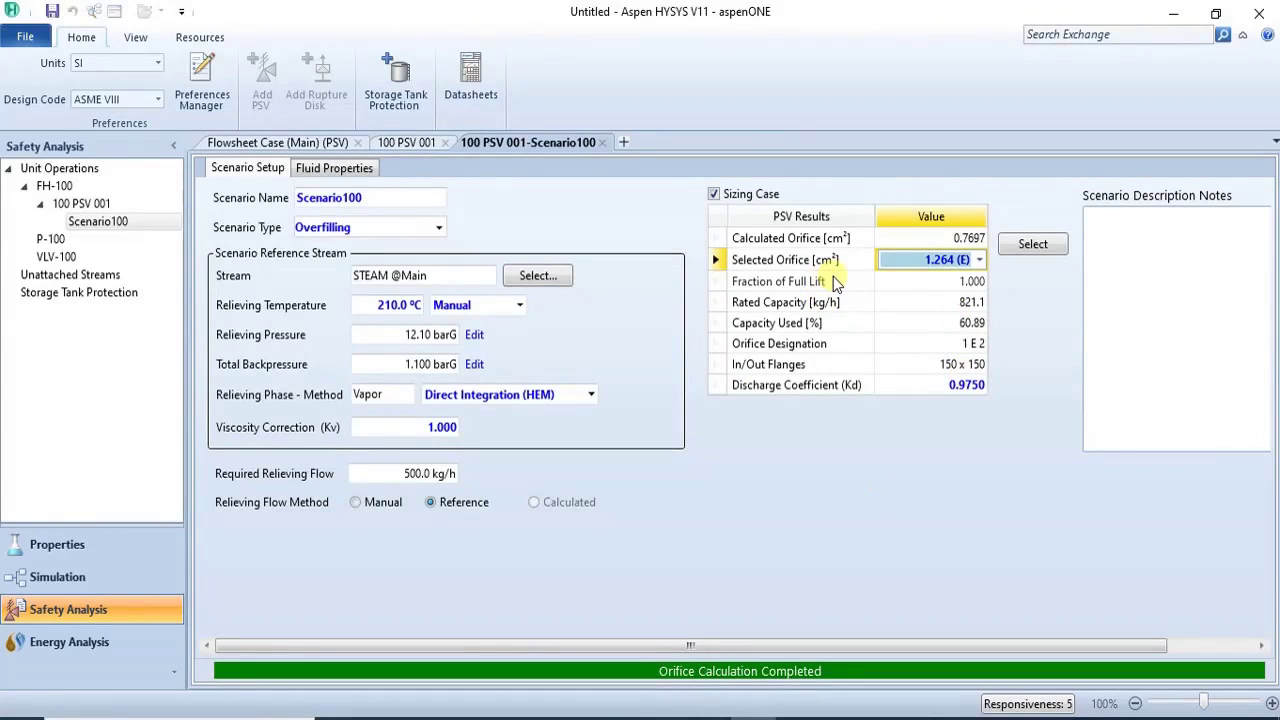
{"action": "mouse_move", "coordinate": [931, 268]}
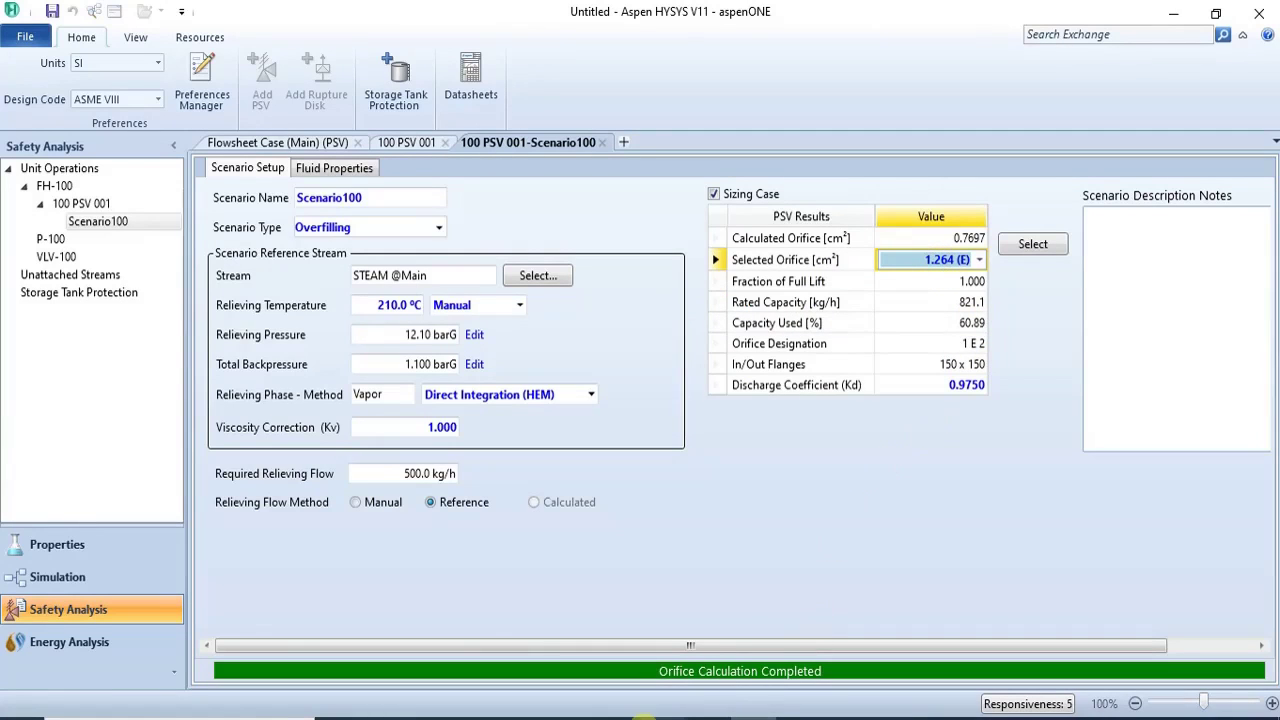
{"action": "left_click", "coordinate": [630, 717]}
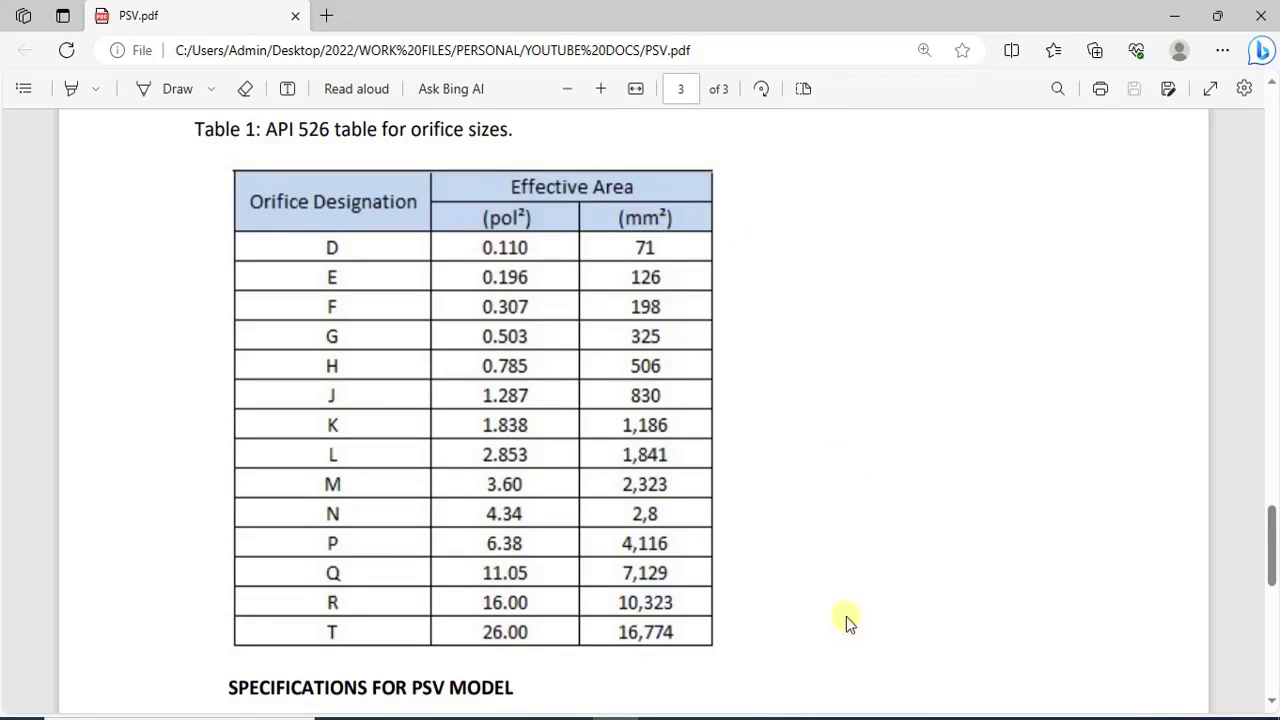
{"action": "left_click", "coordinate": [762, 714]}
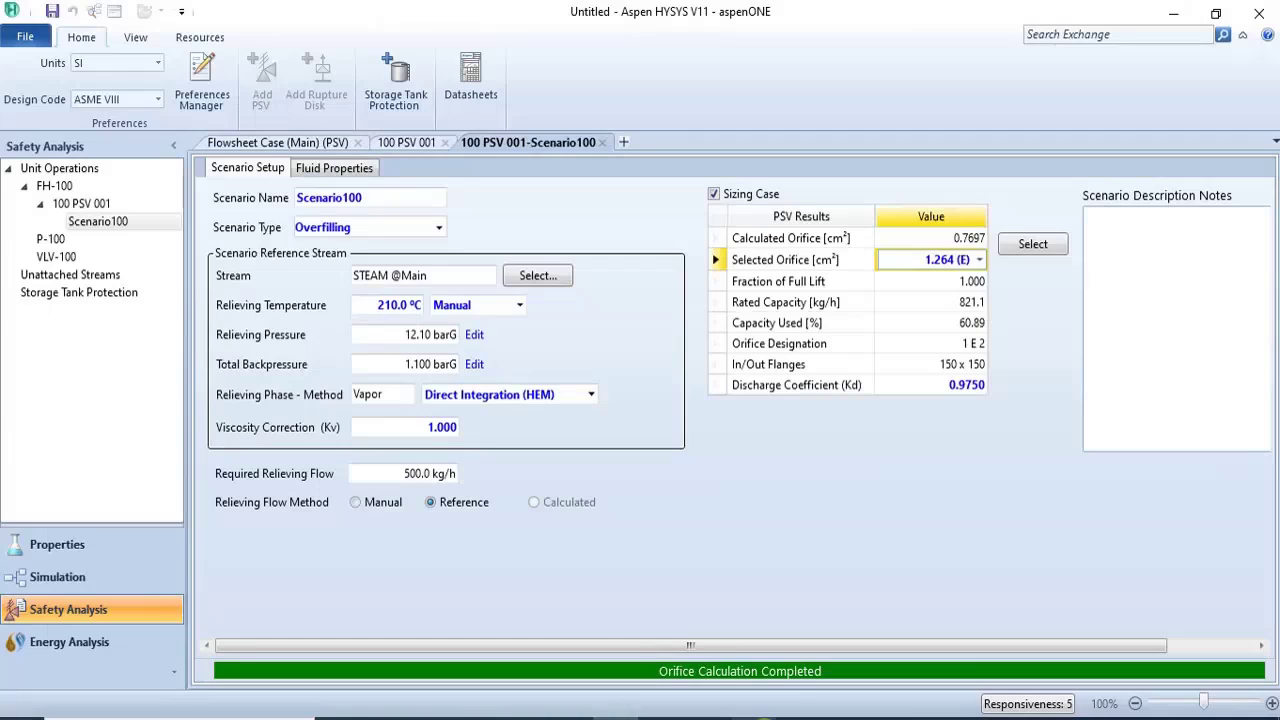
{"action": "left_click", "coordinate": [979, 259]}
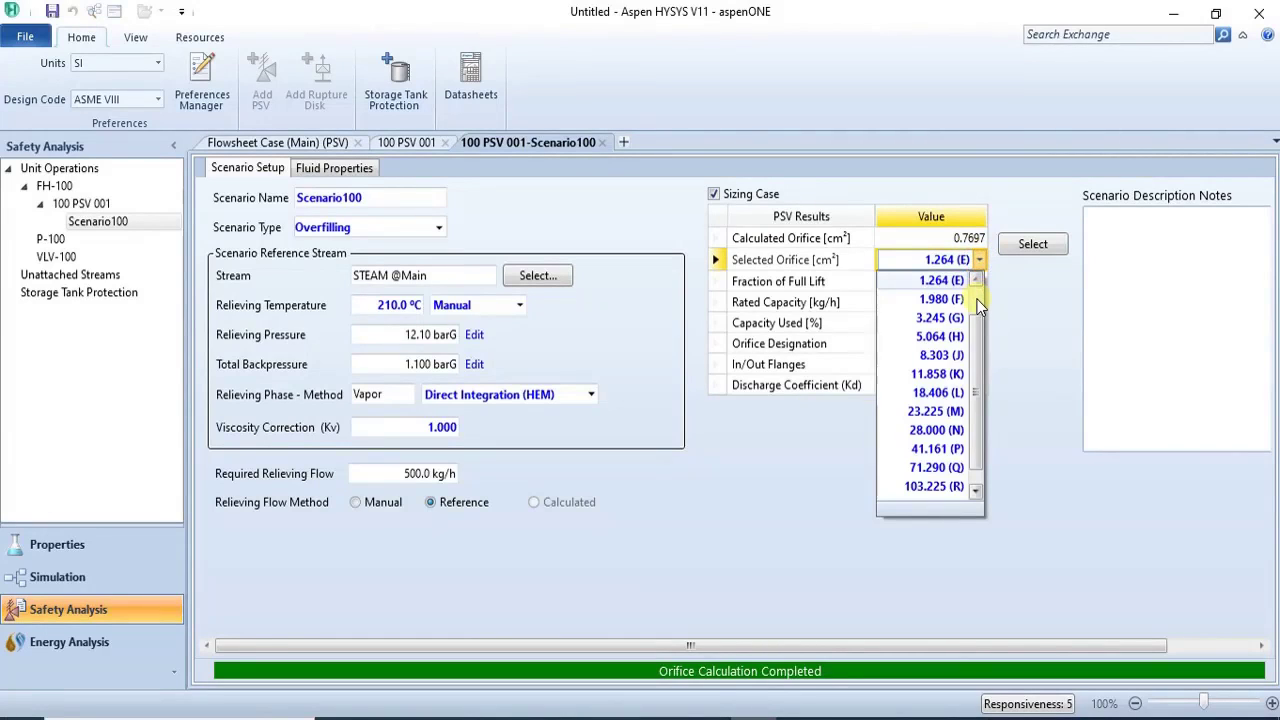
{"action": "scroll", "coordinate": [977, 299], "scroll_direction": "up", "scroll_amount": 1}
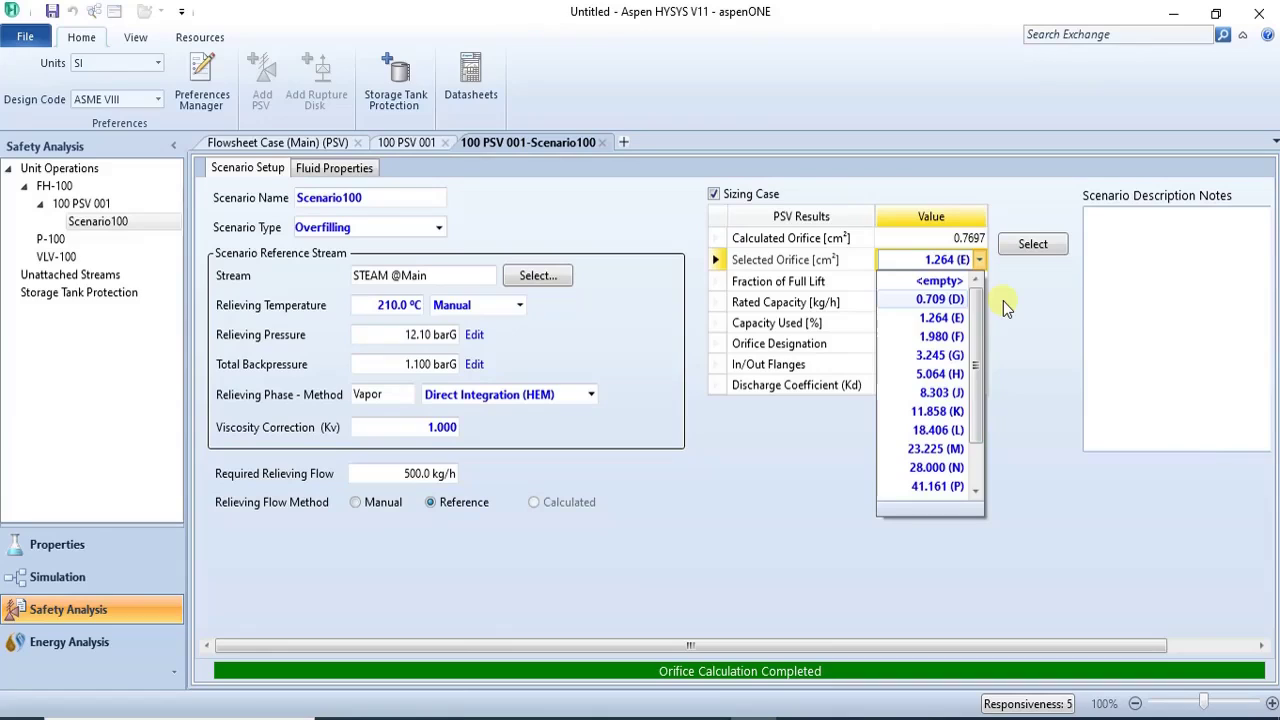
{"action": "left_click", "coordinate": [1004, 304]}
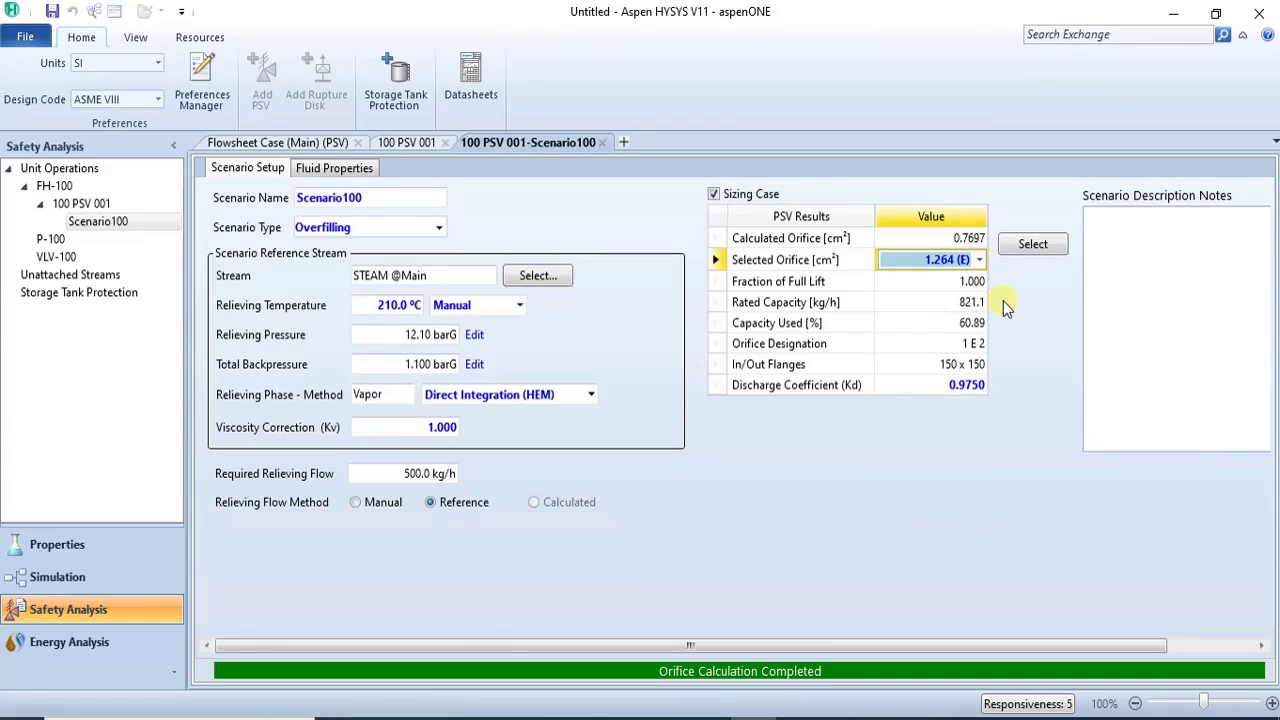
Step: Review the sizing results for 100 PSV 001 in its PRD data and its scenario summary
{"action": "left_click", "coordinate": [414, 144]}
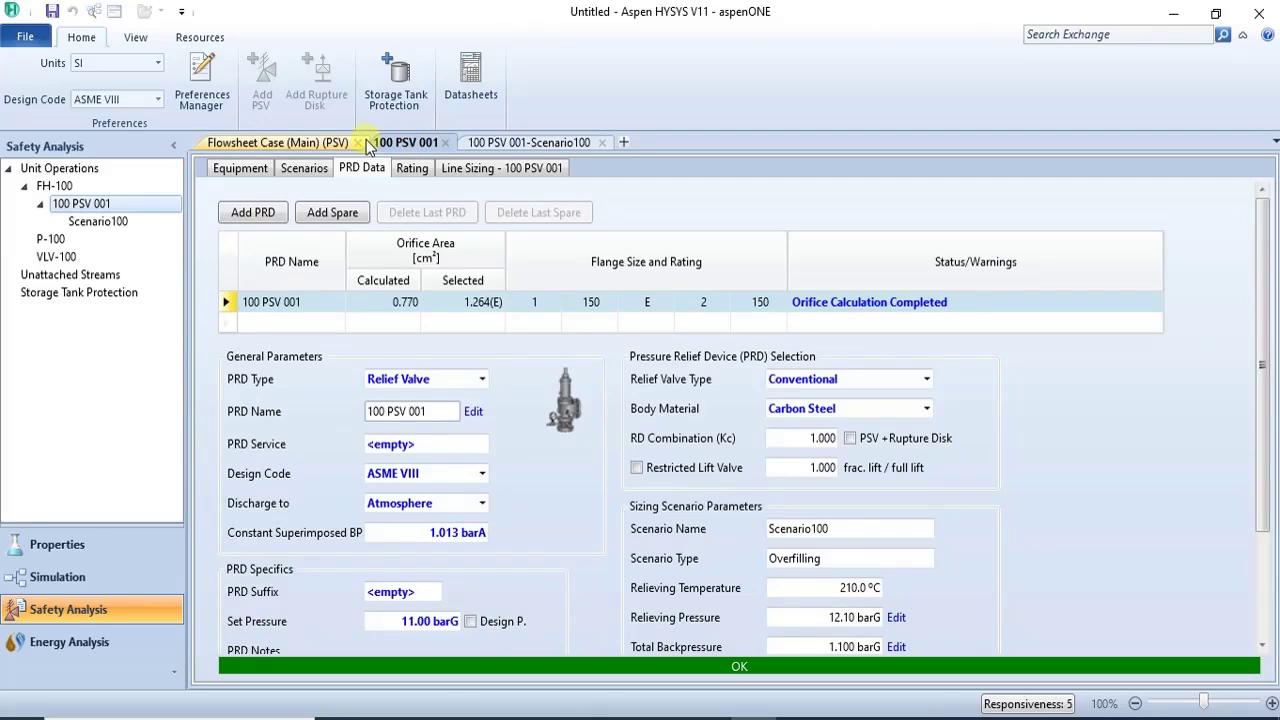
{"action": "left_click", "coordinate": [314, 171]}
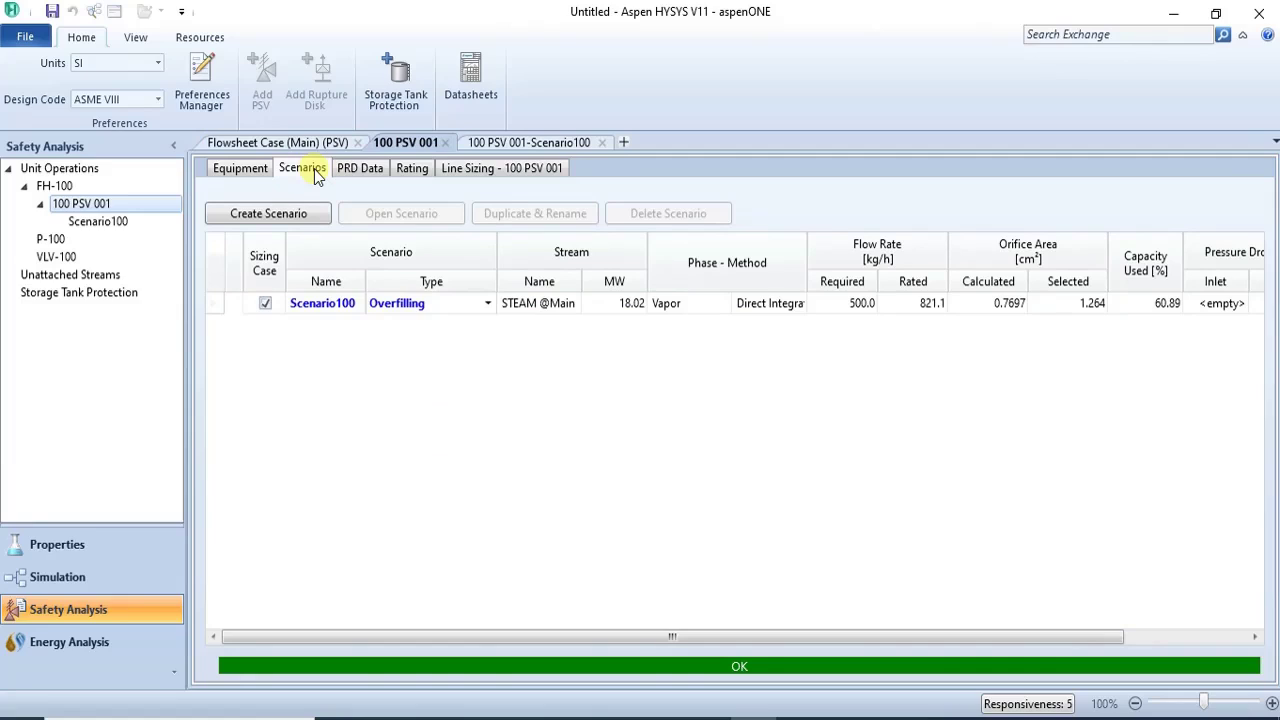
{"action": "left_click", "coordinate": [1165, 636]}
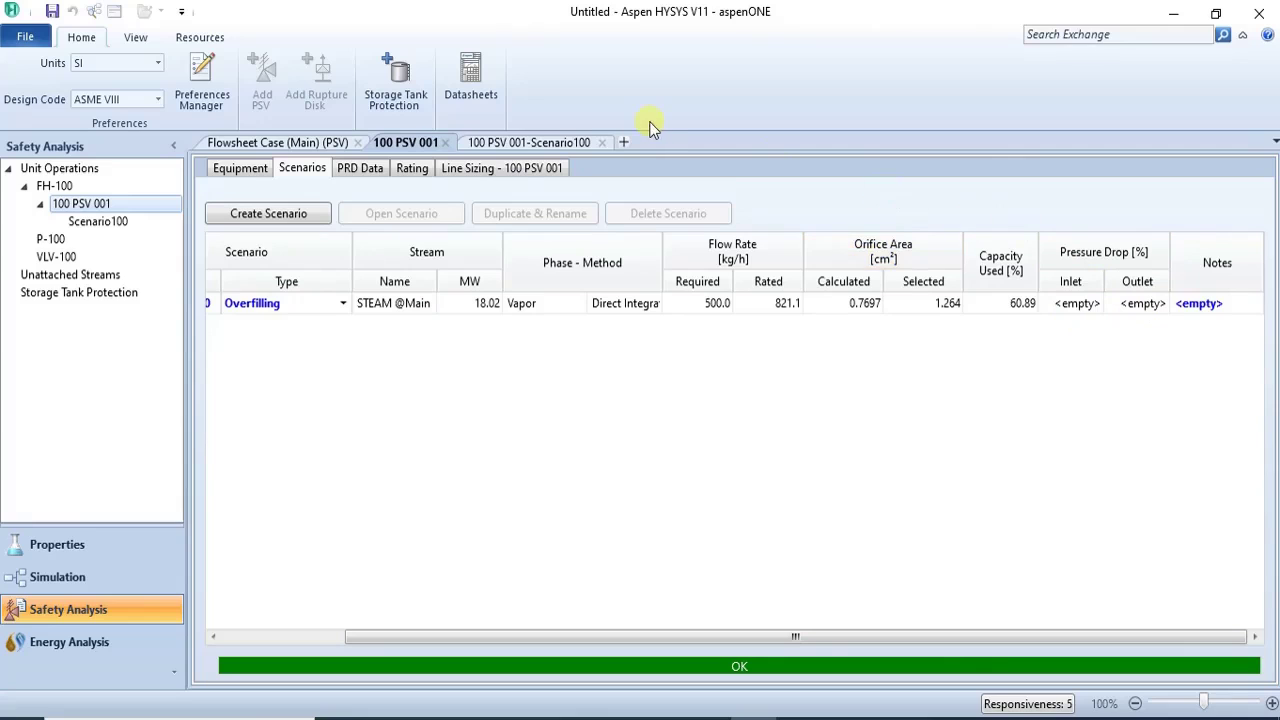
Step: In the PSV's line sizing, set the inlet line's nominal diameter to 1.500 in
{"action": "left_click", "coordinate": [496, 171]}
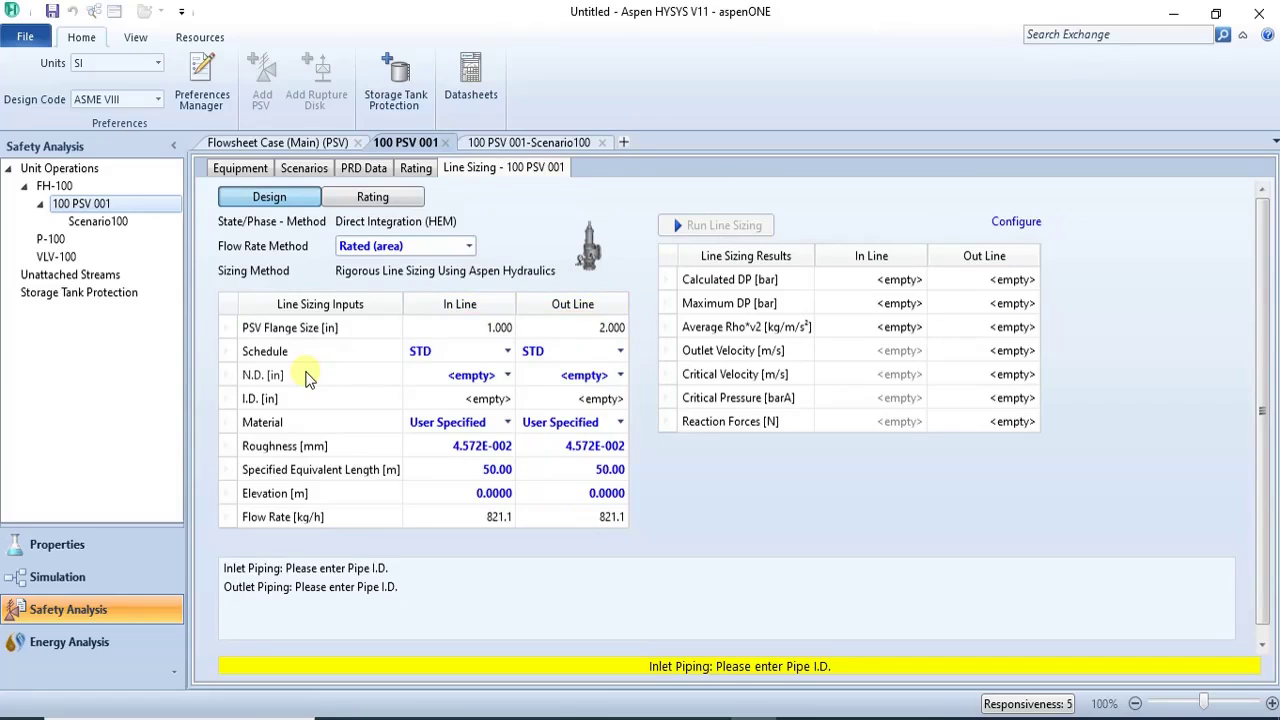
{"action": "left_click", "coordinate": [508, 377]}
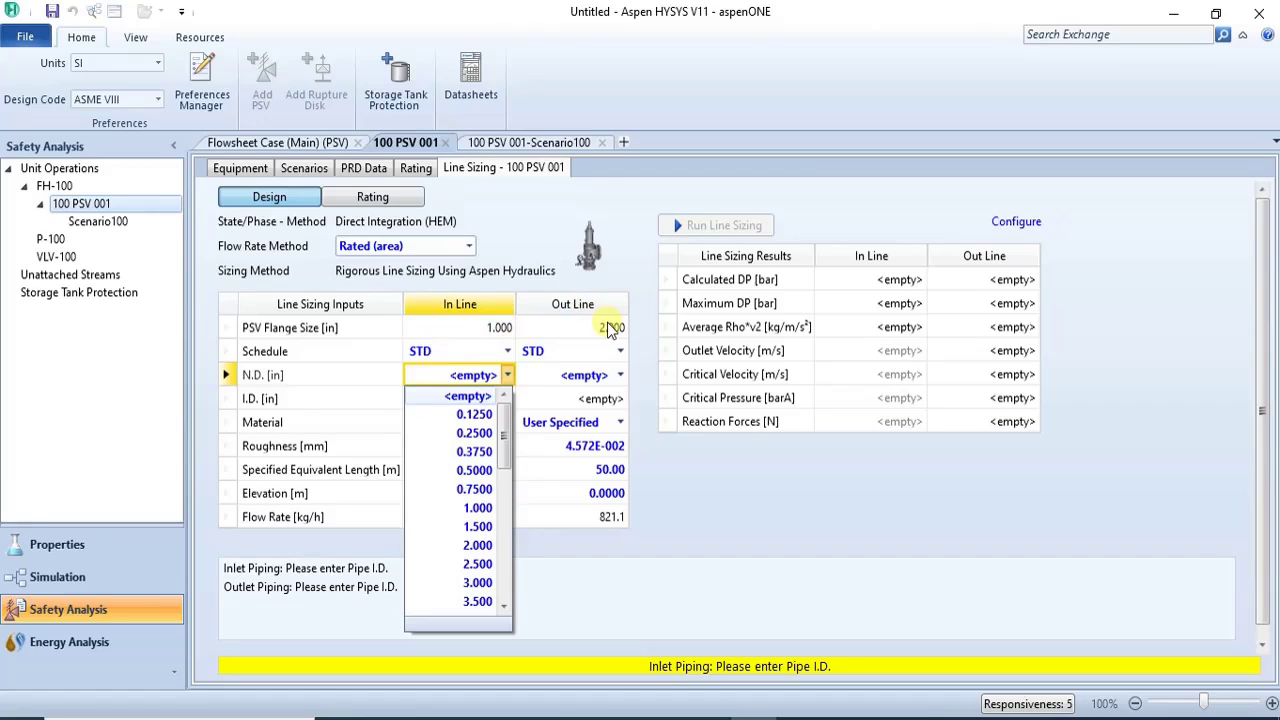
{"action": "left_click", "coordinate": [480, 527]}
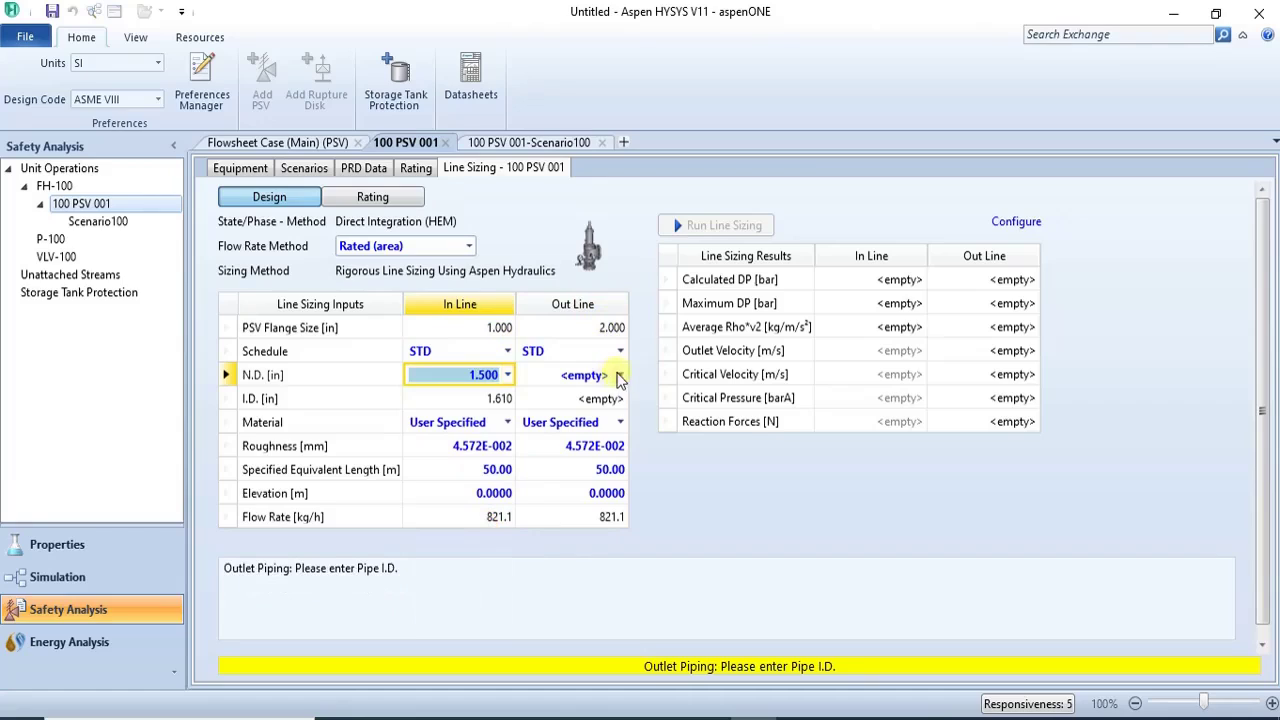
Step: Set the outlet line's nominal diameter to 2.500 in and run the line sizing
{"action": "left_click", "coordinate": [620, 375]}
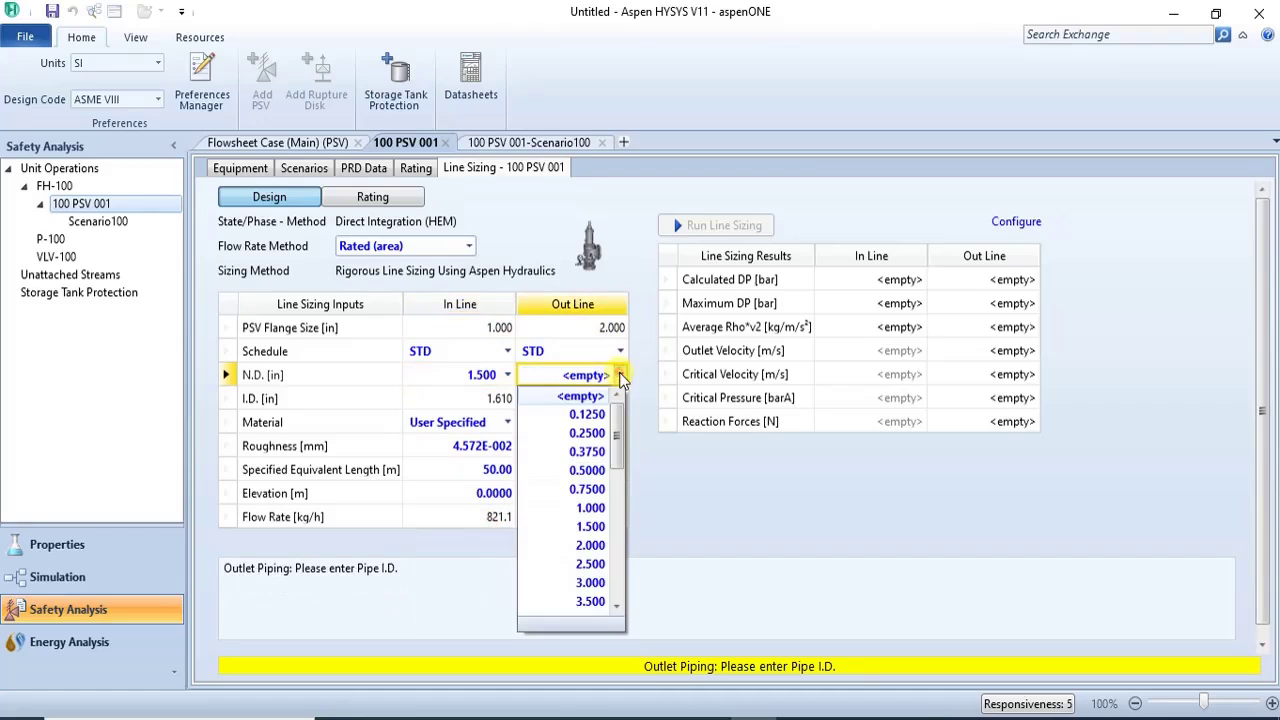
{"action": "left_click", "coordinate": [595, 564]}
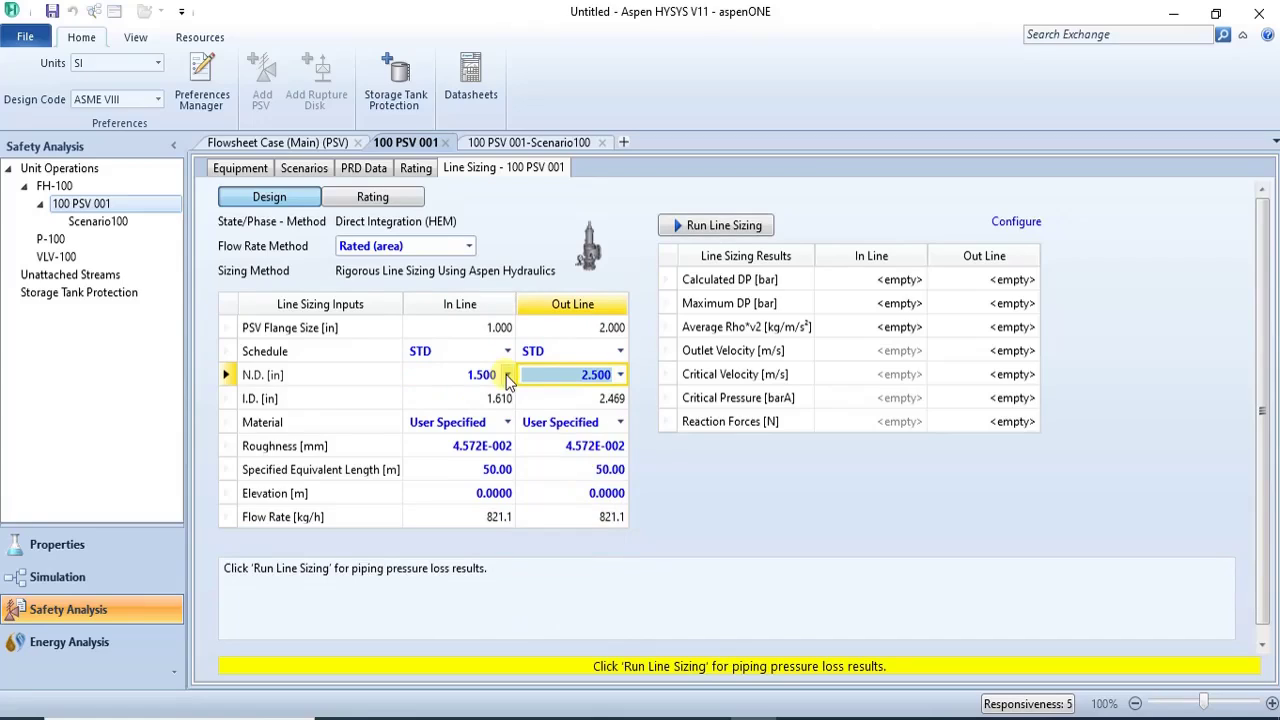
{"action": "left_click", "coordinate": [757, 223]}
{"action": "left_click", "coordinate": [750, 226]}
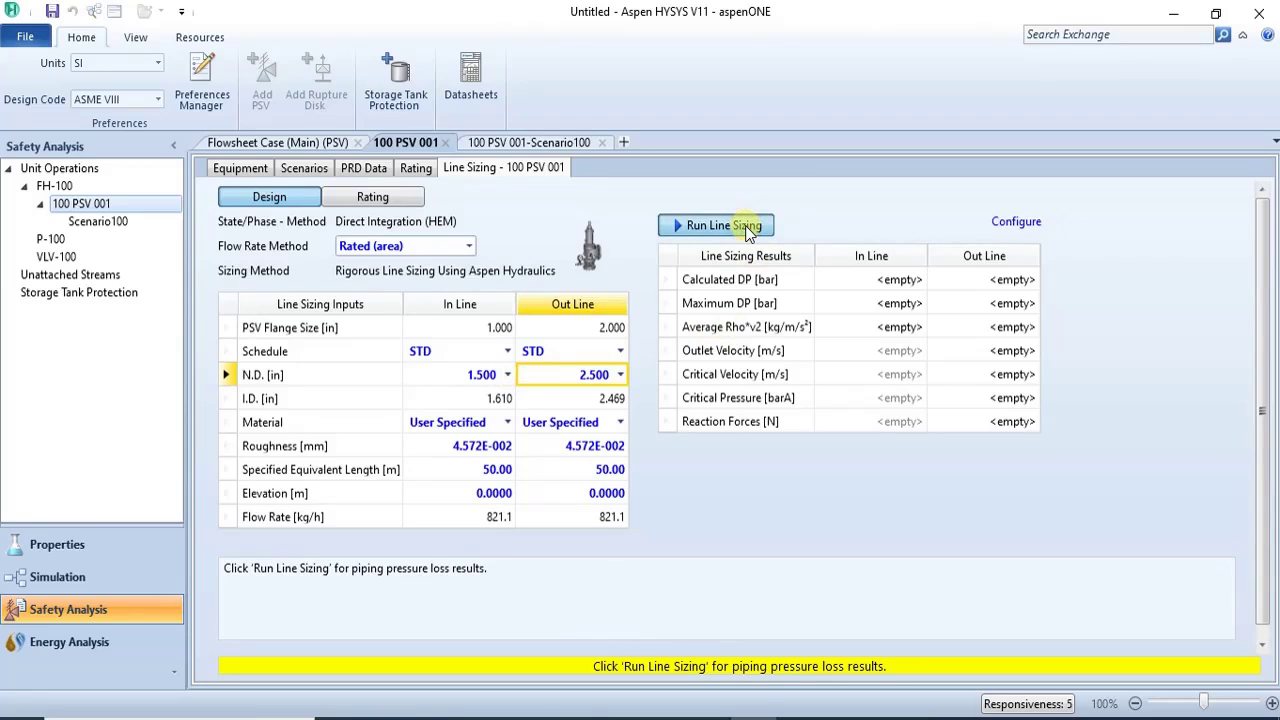
{"action": "left_click", "coordinate": [750, 228]}
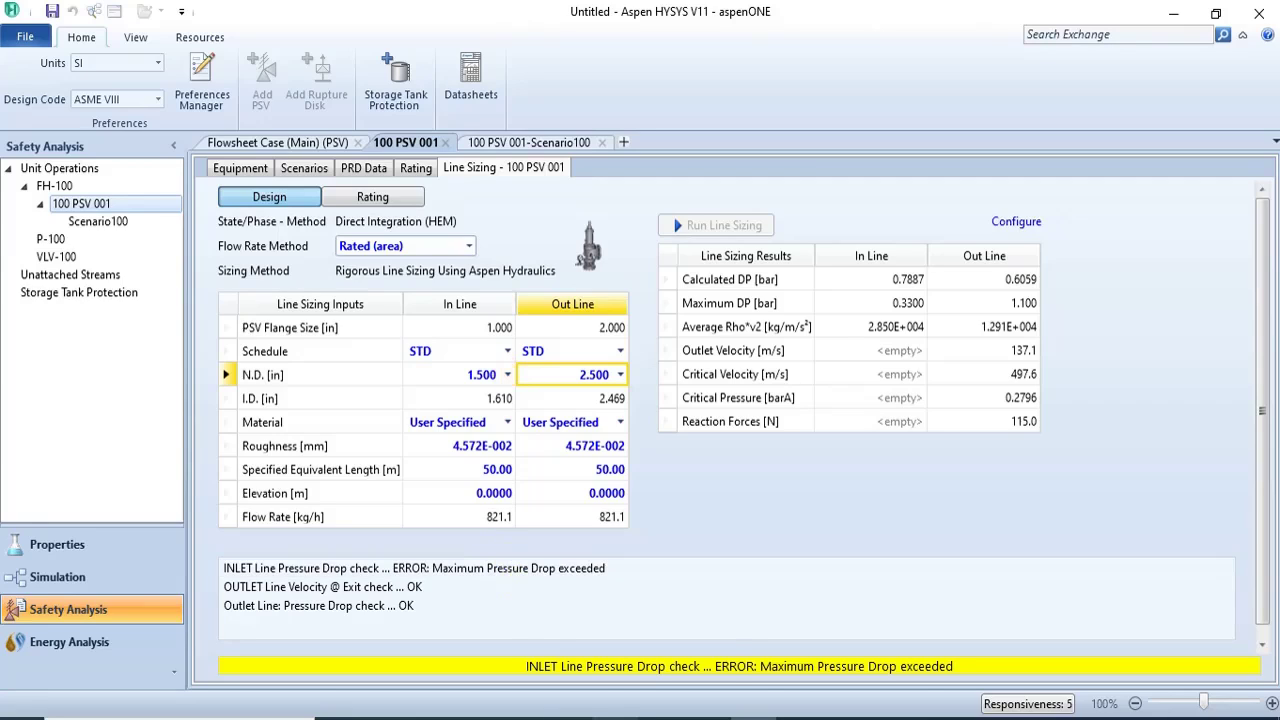
Step: Set the nominal diameters specified in PSV.pdf, 2.500 in for the inlet line and 3.000 in for the outlet line, and rerun the line sizing
{"action": "mouse_move", "coordinate": [615, 718]}
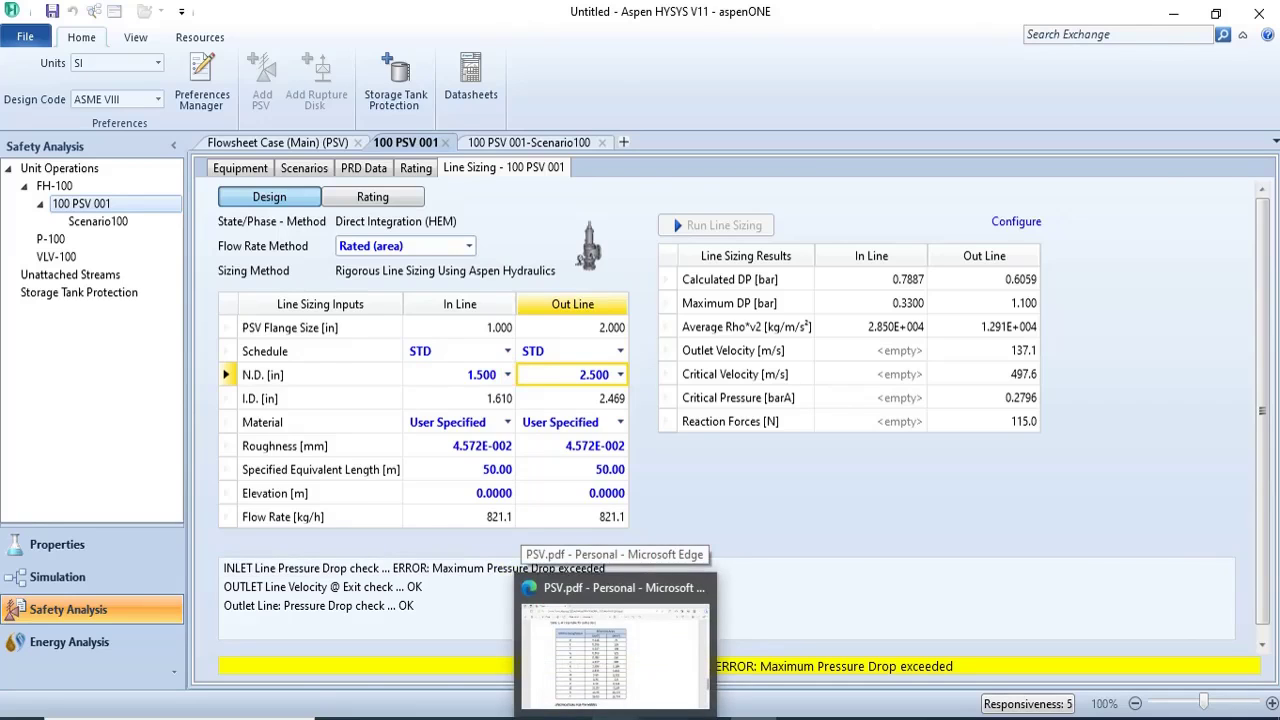
{"action": "left_click", "coordinate": [615, 718]}
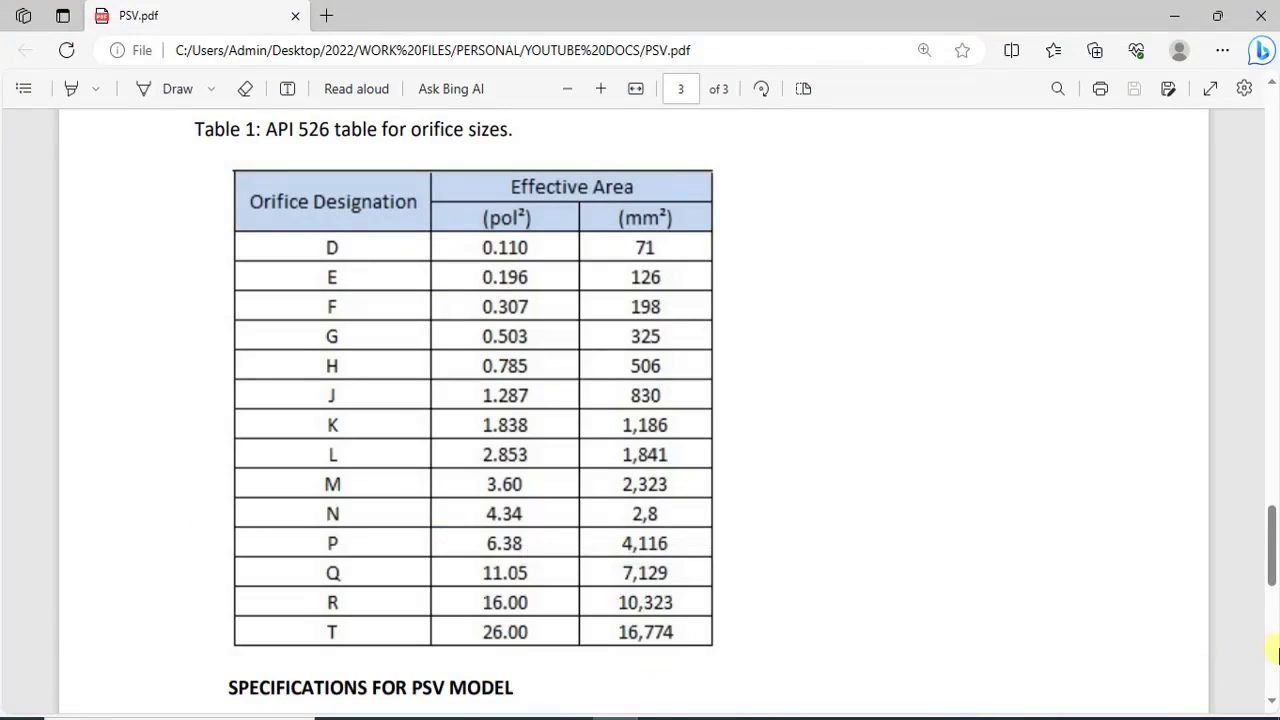
{"action": "left_click", "coordinate": [1273, 655]}
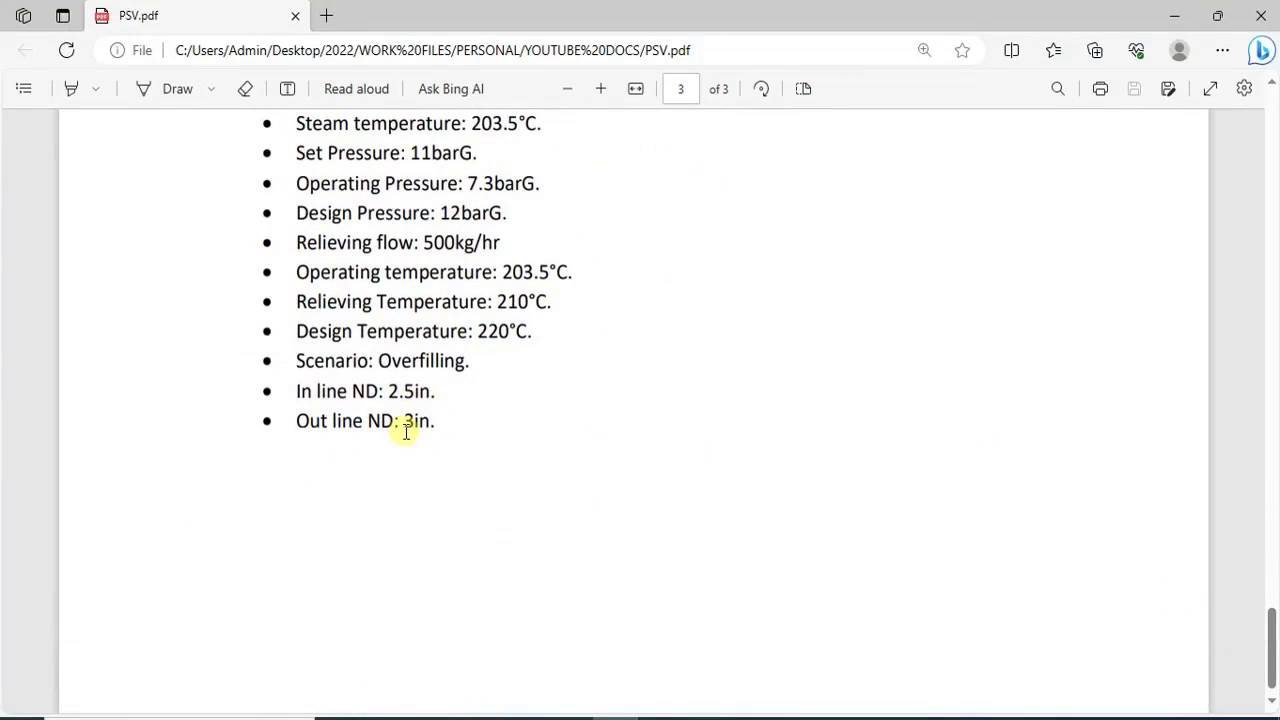
{"action": "left_click", "coordinate": [755, 717]}
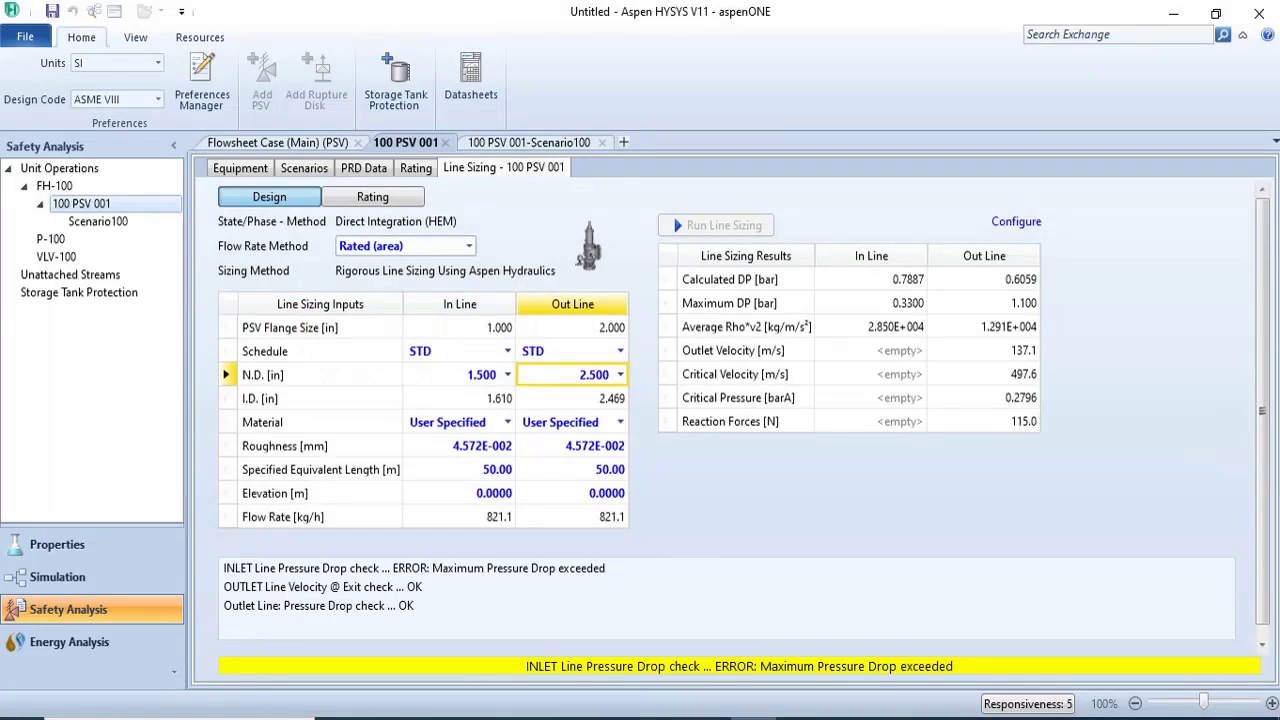
{"action": "left_click", "coordinate": [508, 375]}
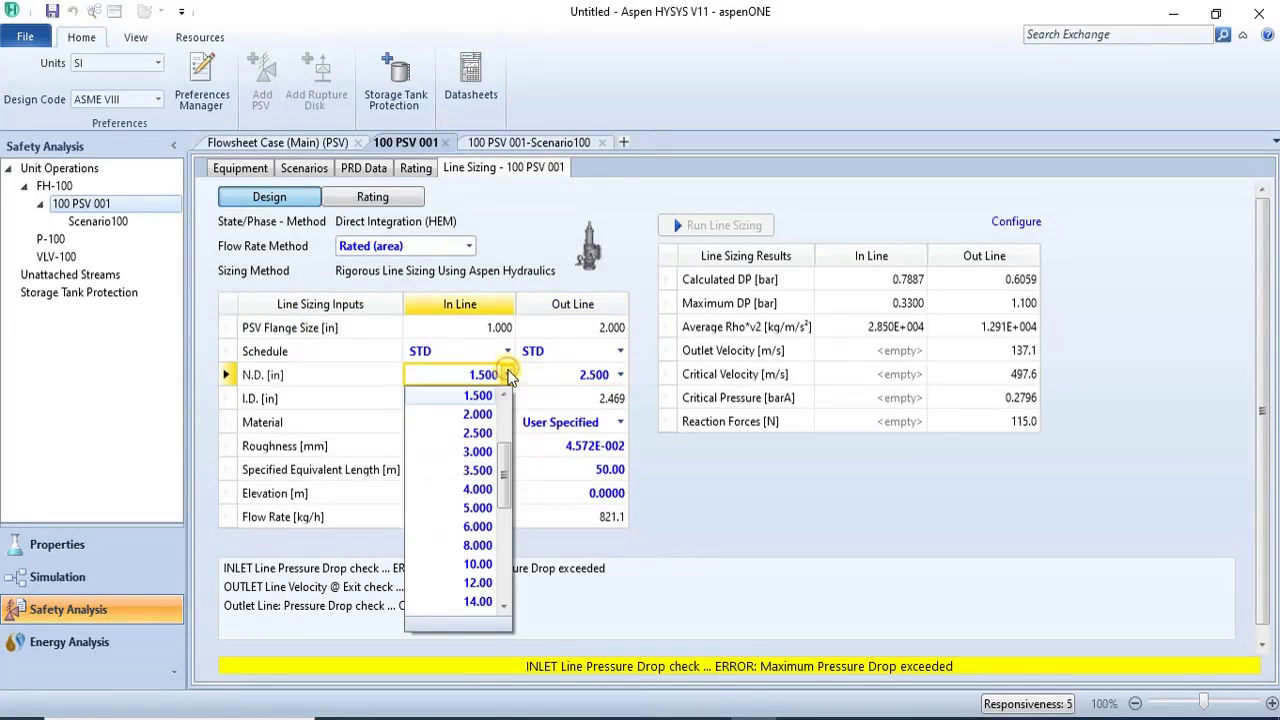
{"action": "left_click", "coordinate": [478, 432]}
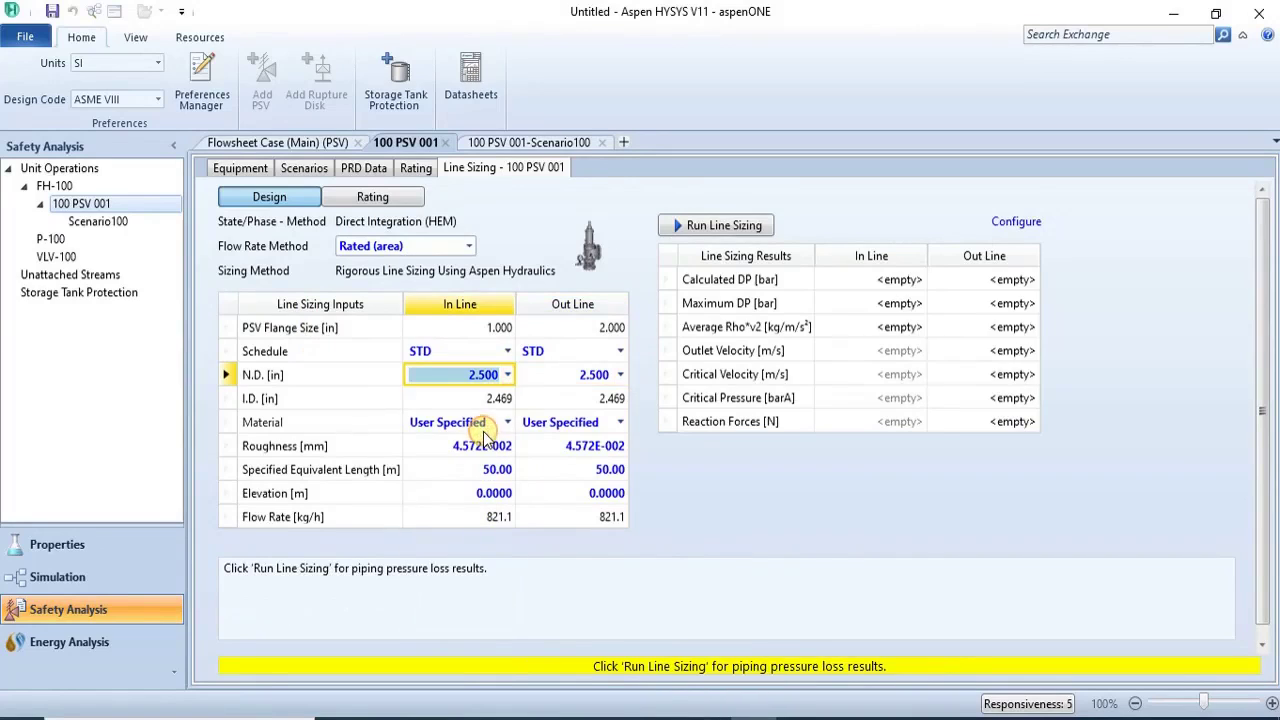
{"action": "left_click", "coordinate": [620, 375]}
{"action": "left_click", "coordinate": [598, 416]}
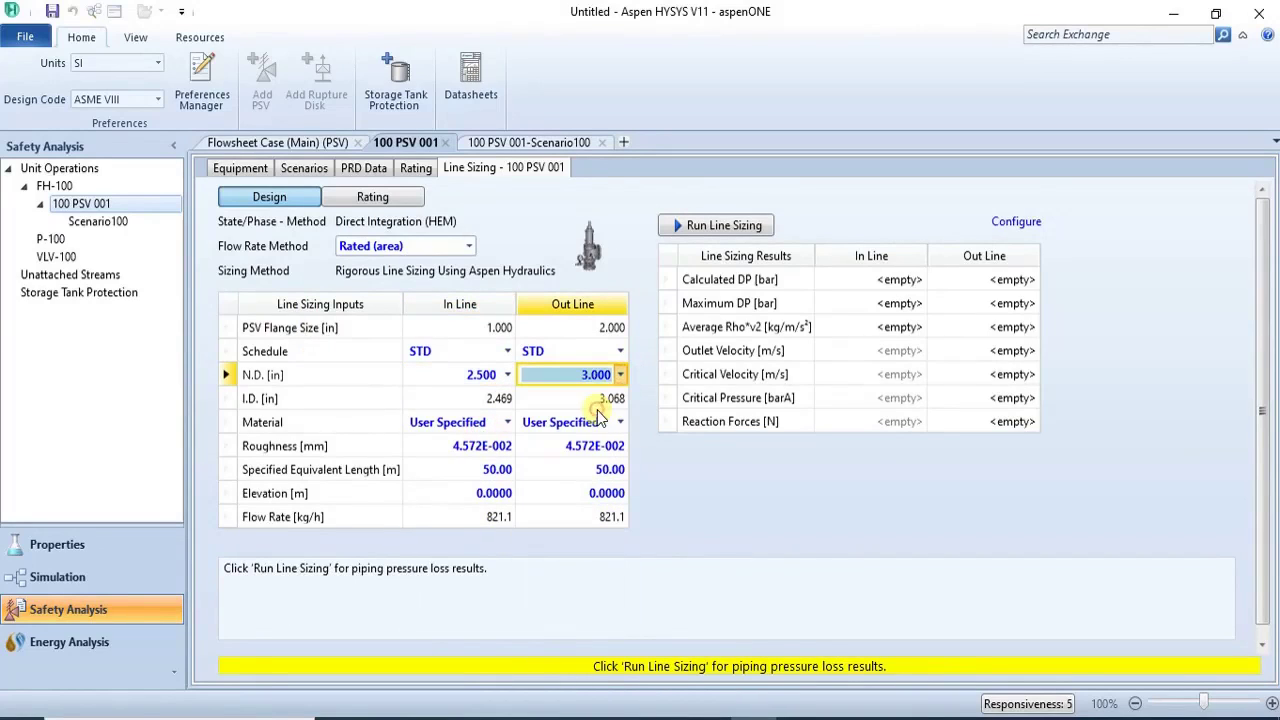
{"action": "mouse_move", "coordinate": [628, 718]}
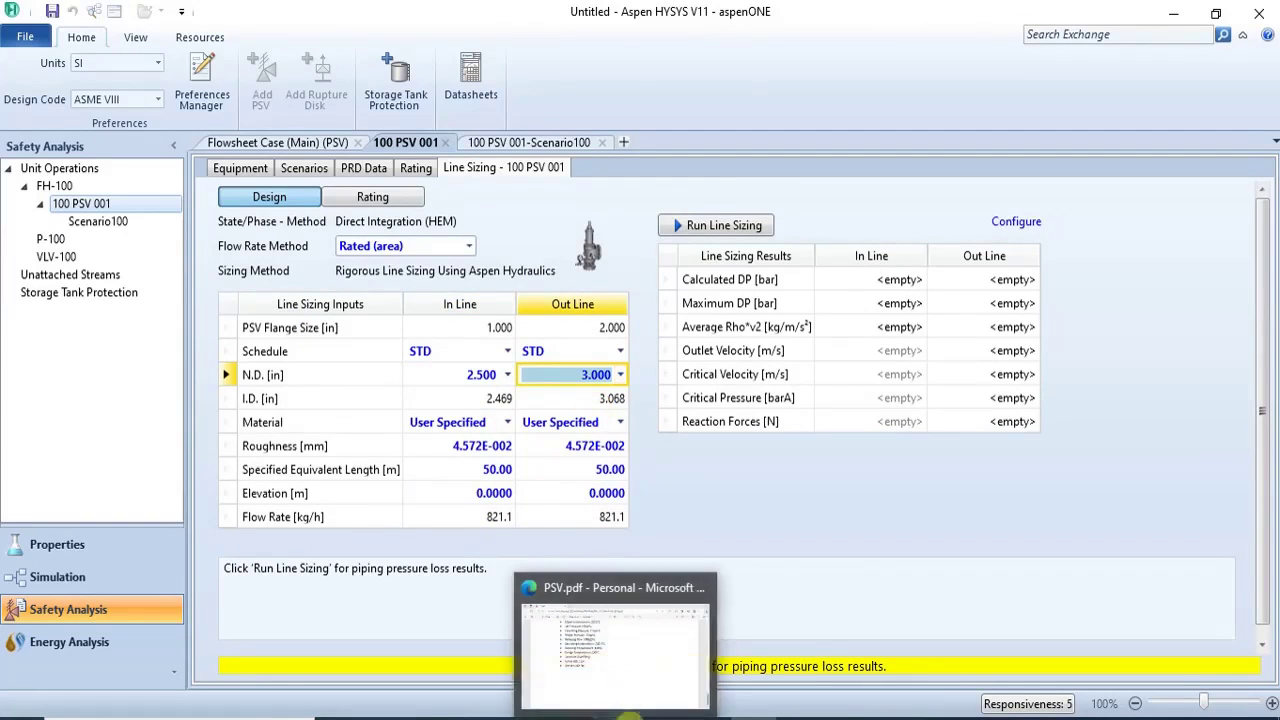
{"action": "mouse_move", "coordinate": [626, 691]}
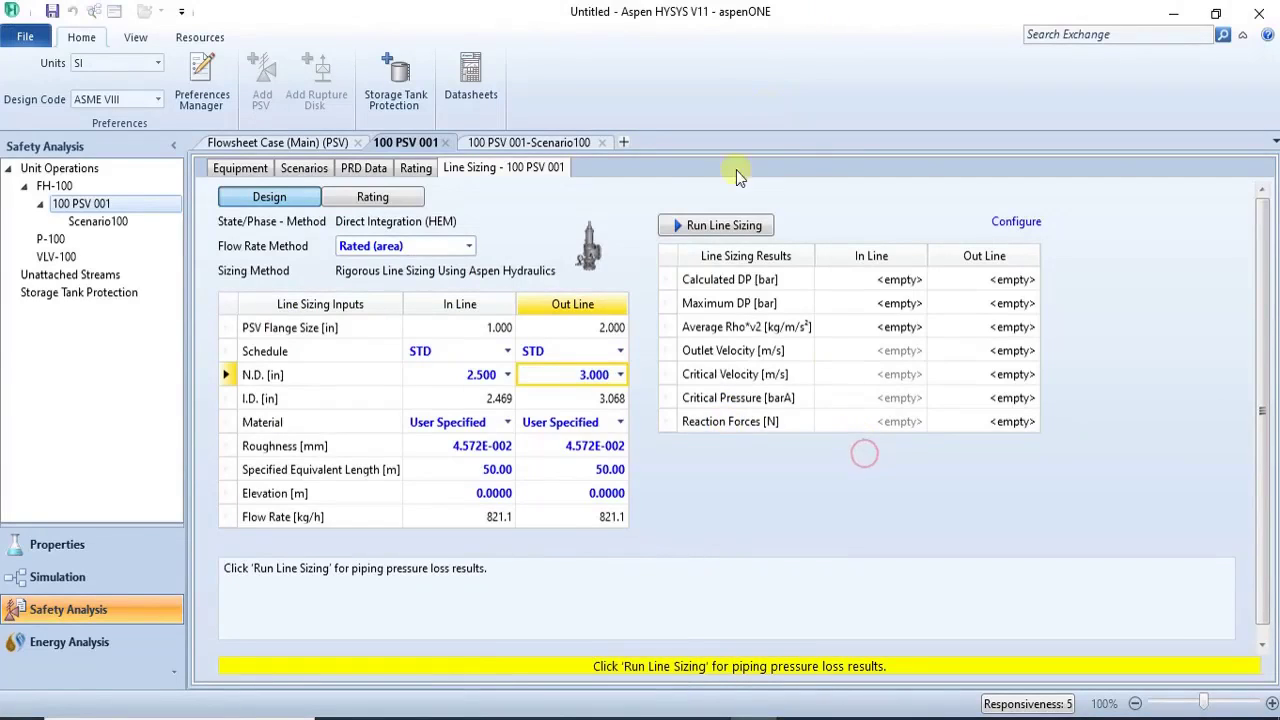
{"action": "left_click", "coordinate": [716, 228]}
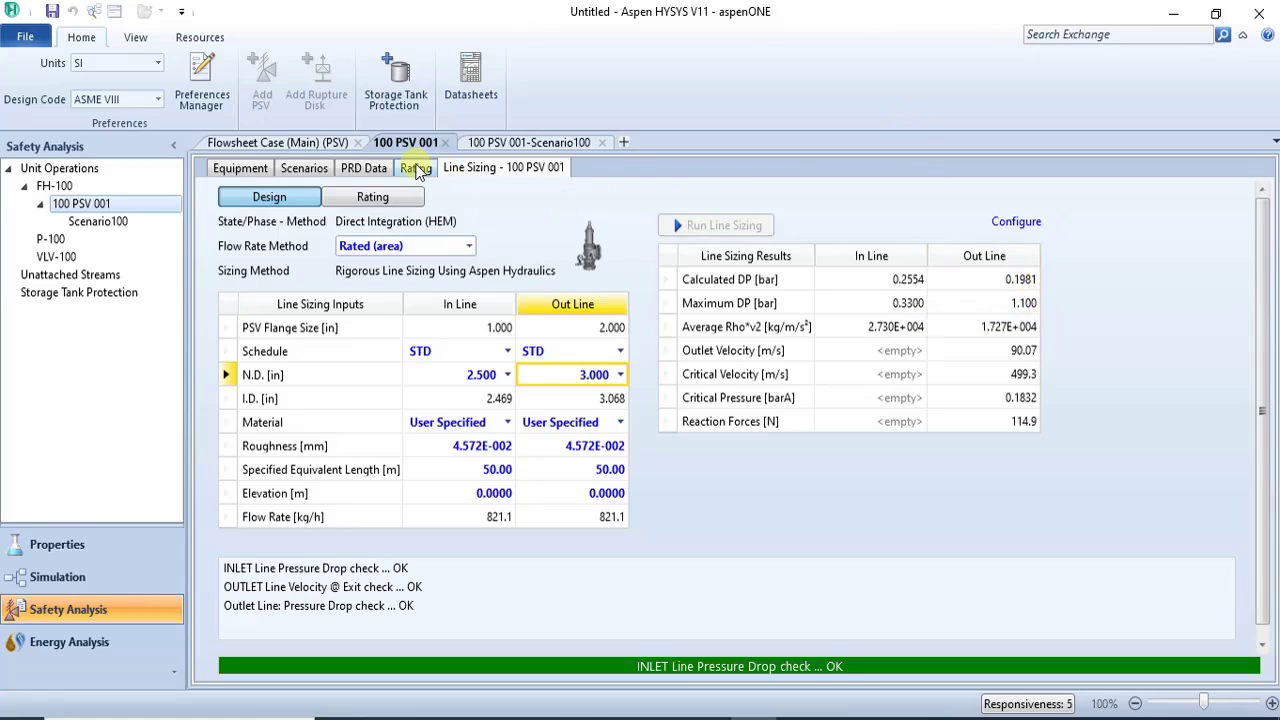
Step: Review the rating, PRD data and overfilling scenario of 100 PSV 001, and return to the main flowsheet
{"action": "left_click", "coordinate": [416, 168]}
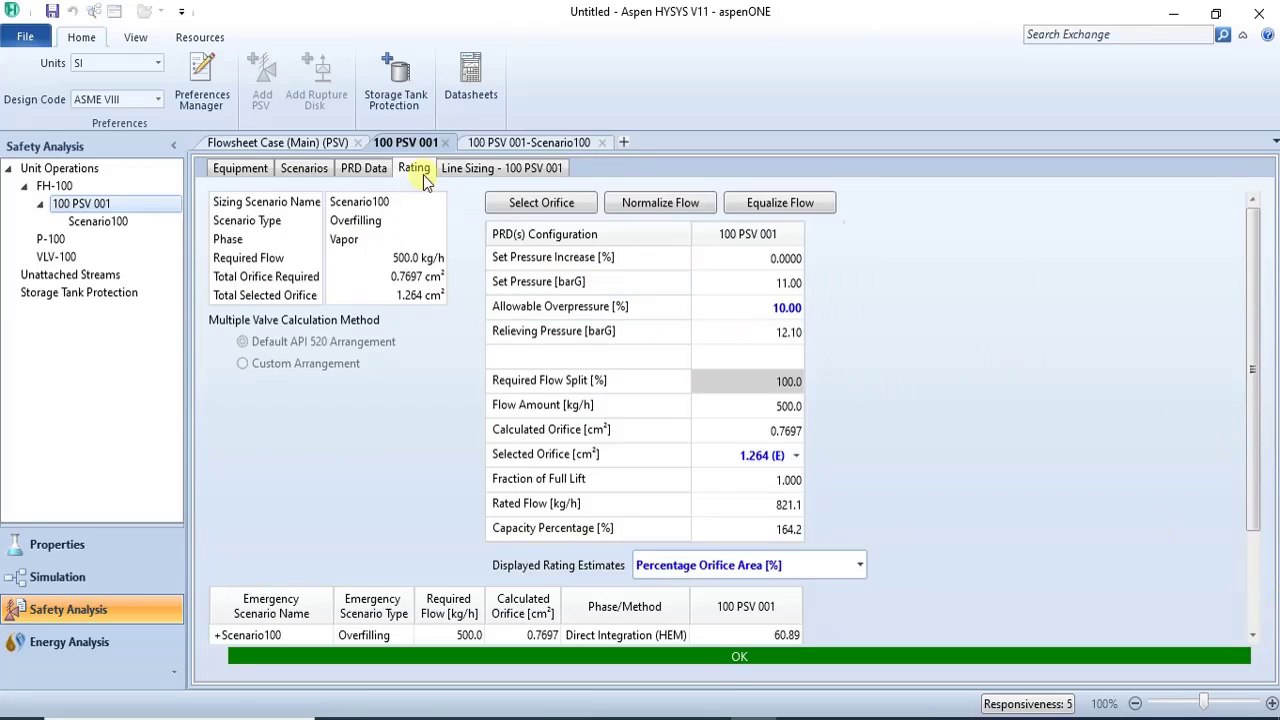
{"action": "left_click", "coordinate": [357, 172]}
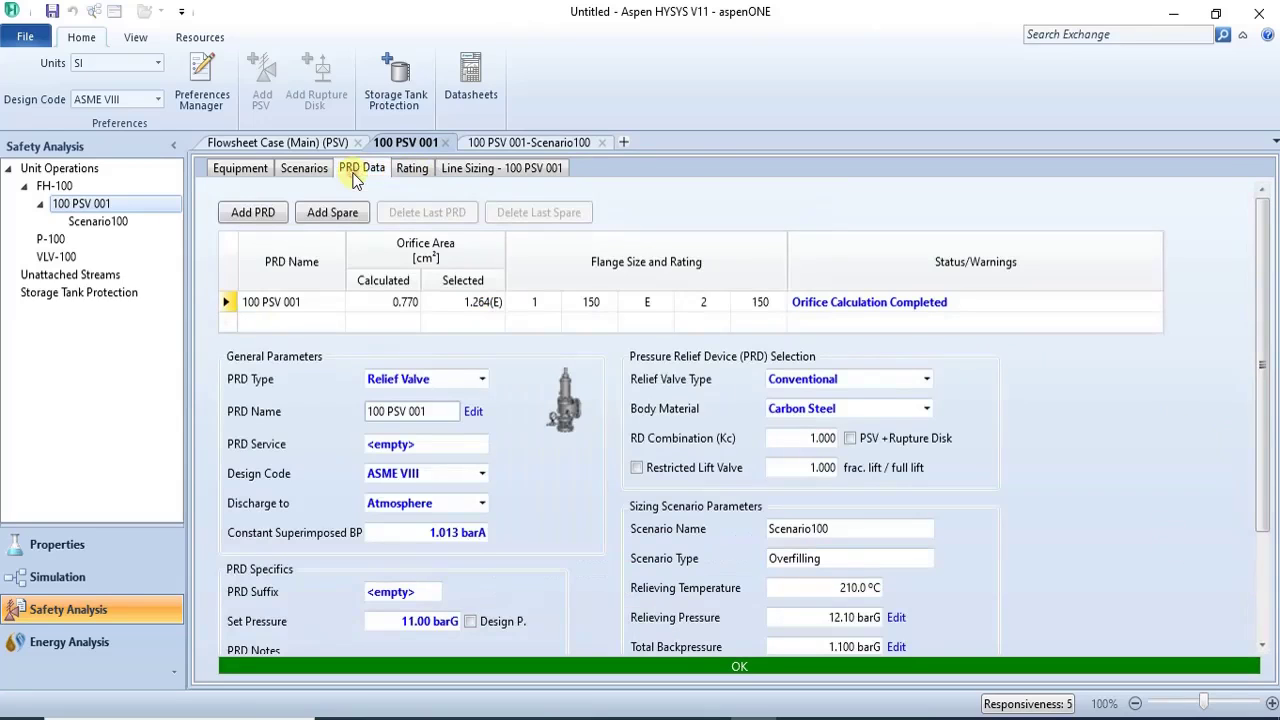
{"action": "left_click", "coordinate": [304, 170]}
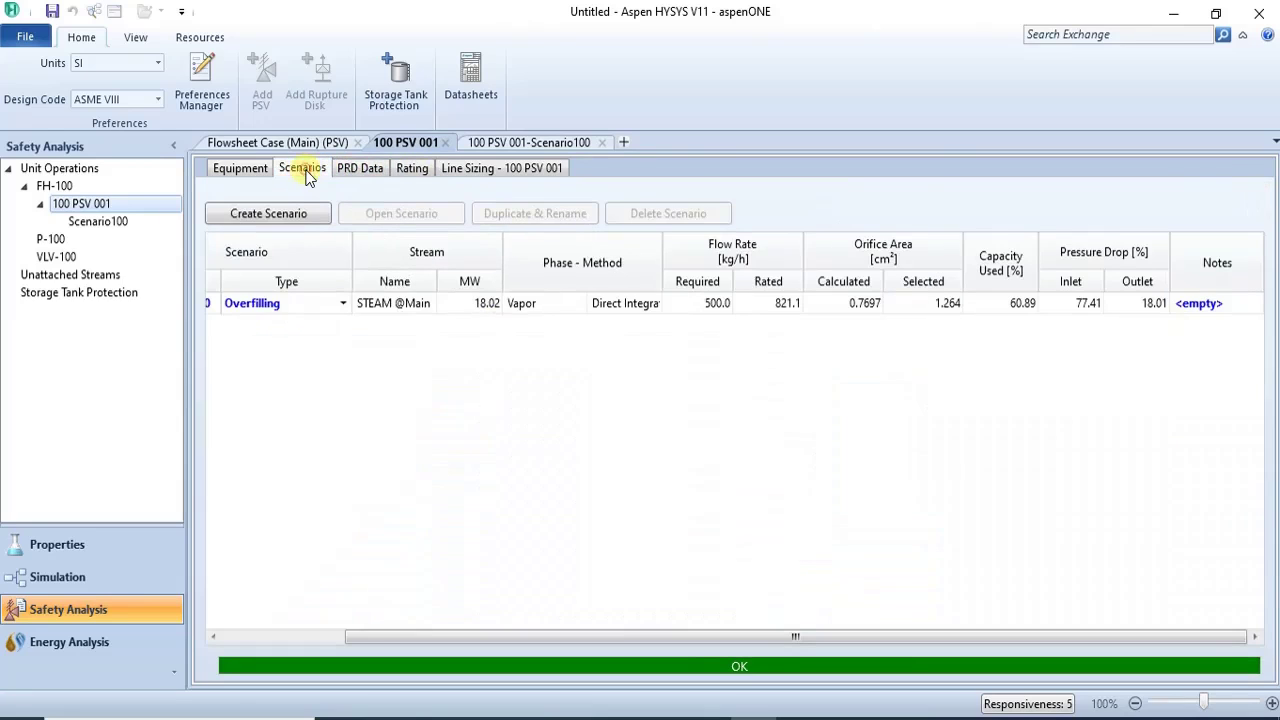
{"action": "left_click", "coordinate": [510, 144]}
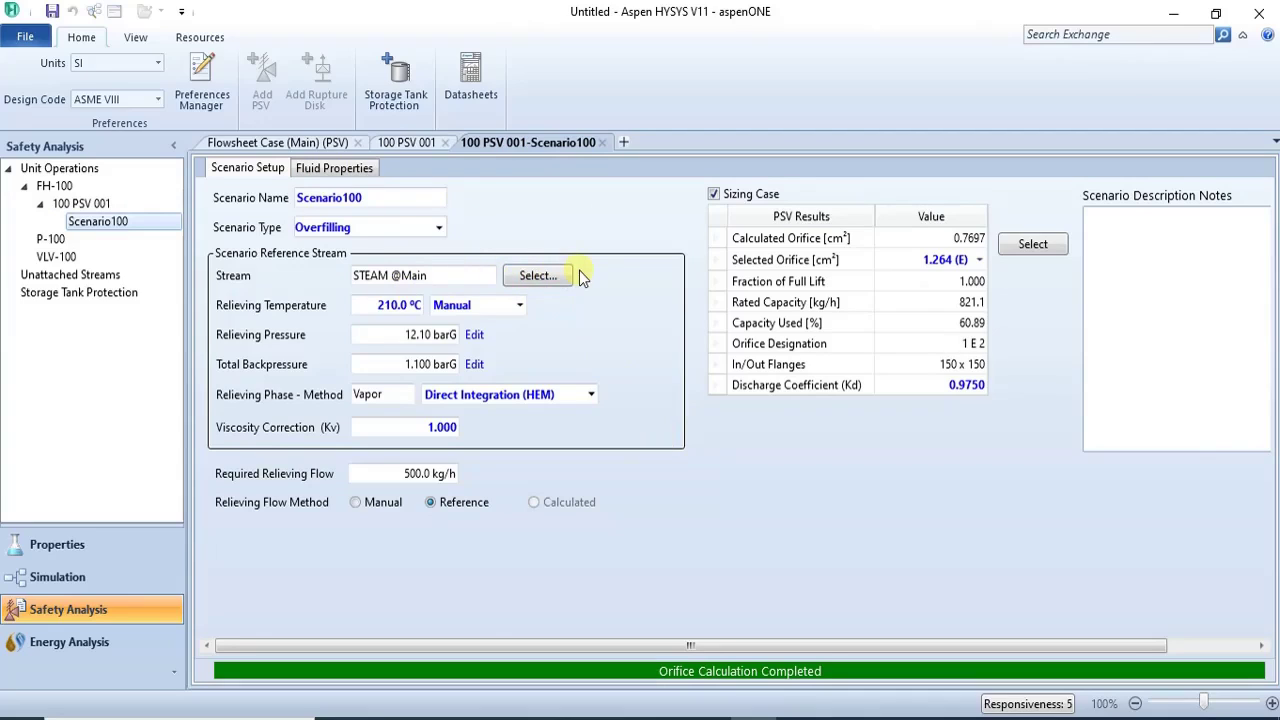
{"action": "left_click", "coordinate": [416, 143]}
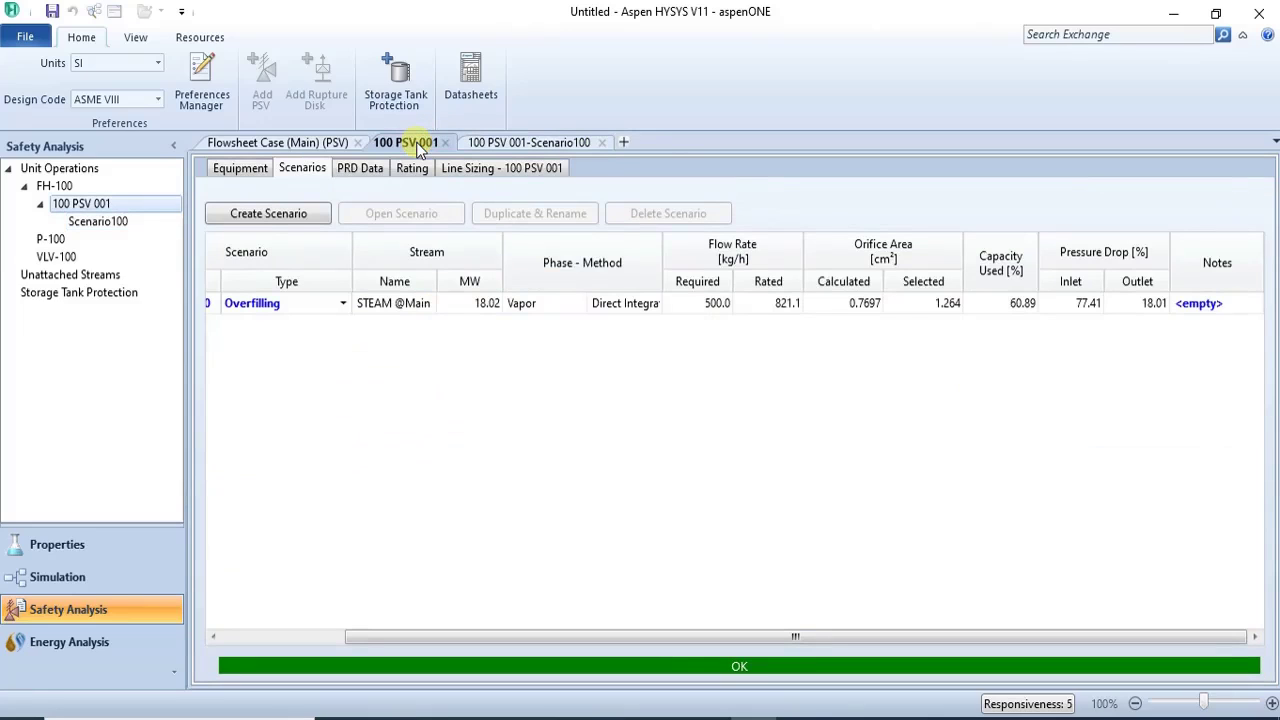
{"action": "left_click", "coordinate": [360, 168]}
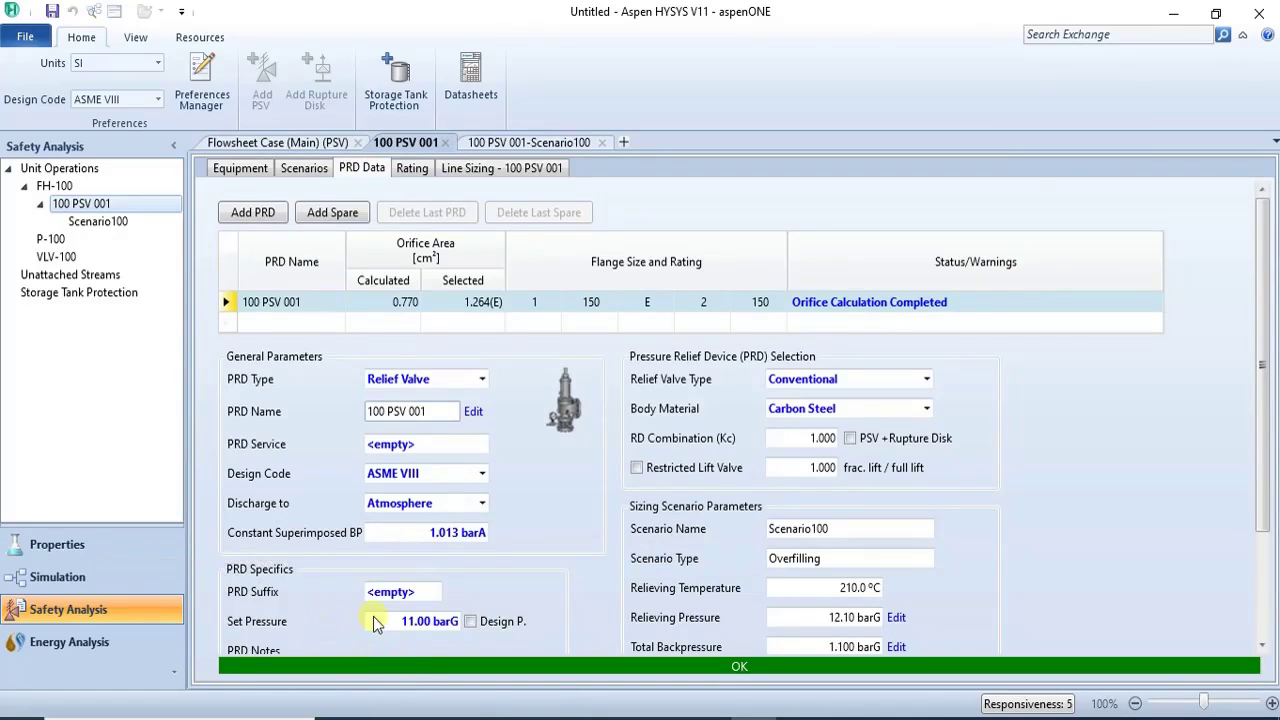
{"action": "left_click", "coordinate": [520, 143]}
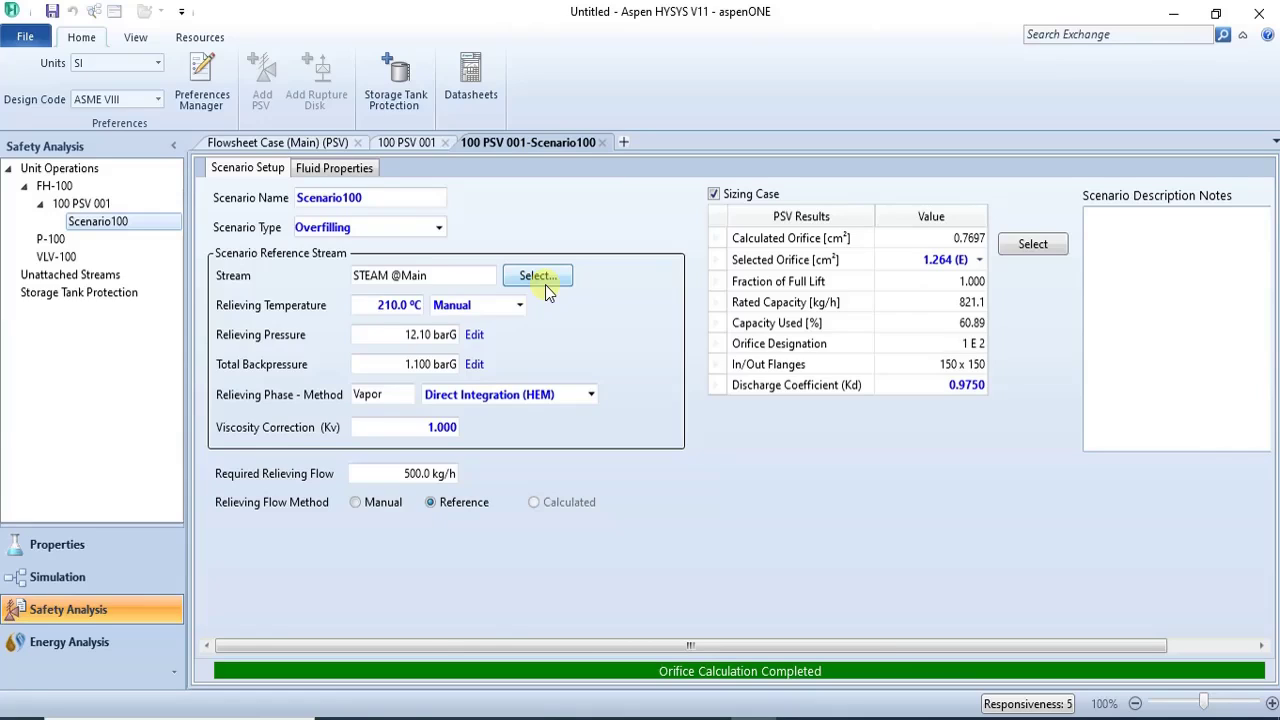
{"action": "left_click", "coordinate": [297, 143]}
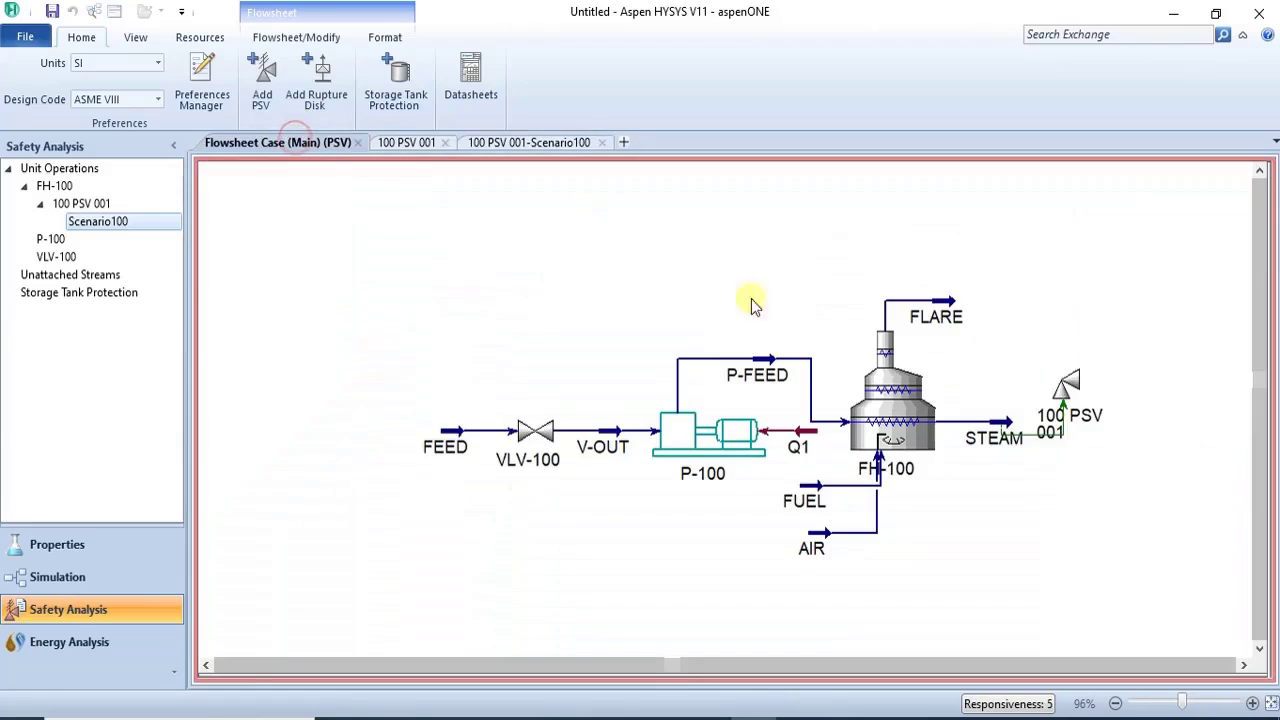